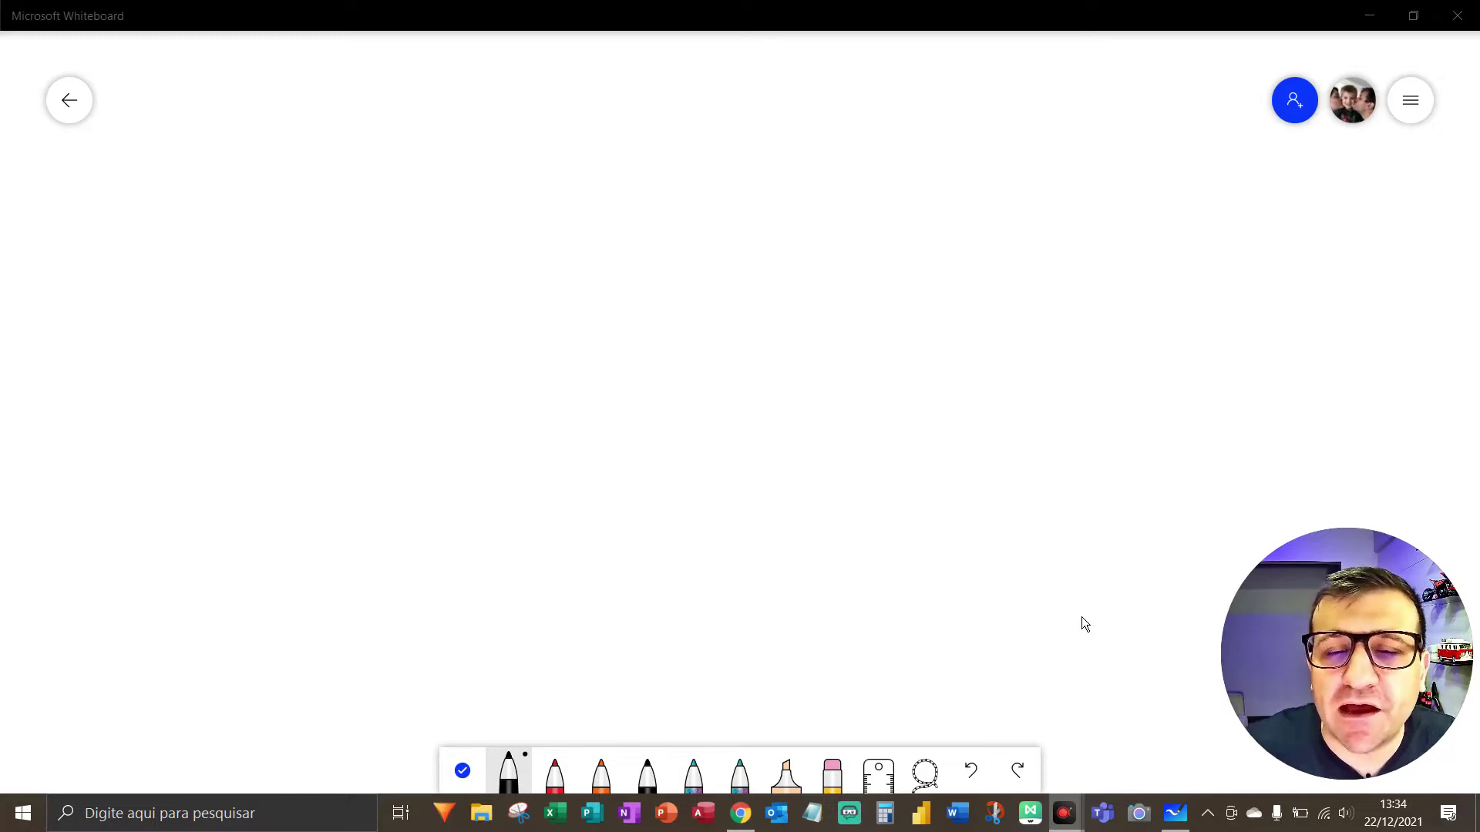
Draw a short freehand pen scribble on the open board
mouse_move(562, 279)
left_mouse_down()
mouse_move(522, 552)
mouse_move(552, 337)
mouse_move(786, 255)
mouse_move(438, 303)
left_mouse_up()
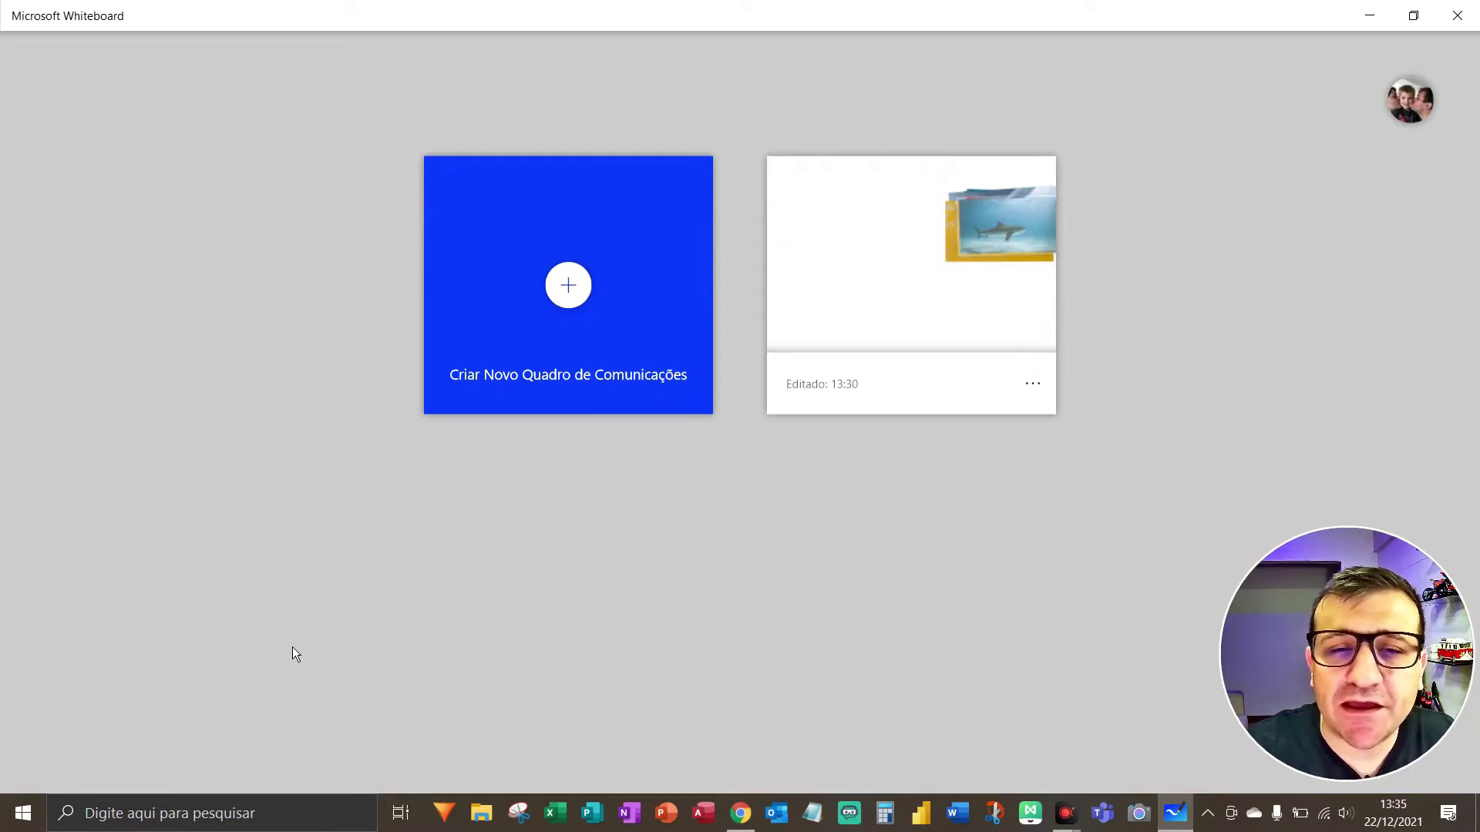
key("F5")
left_click(131, 821)
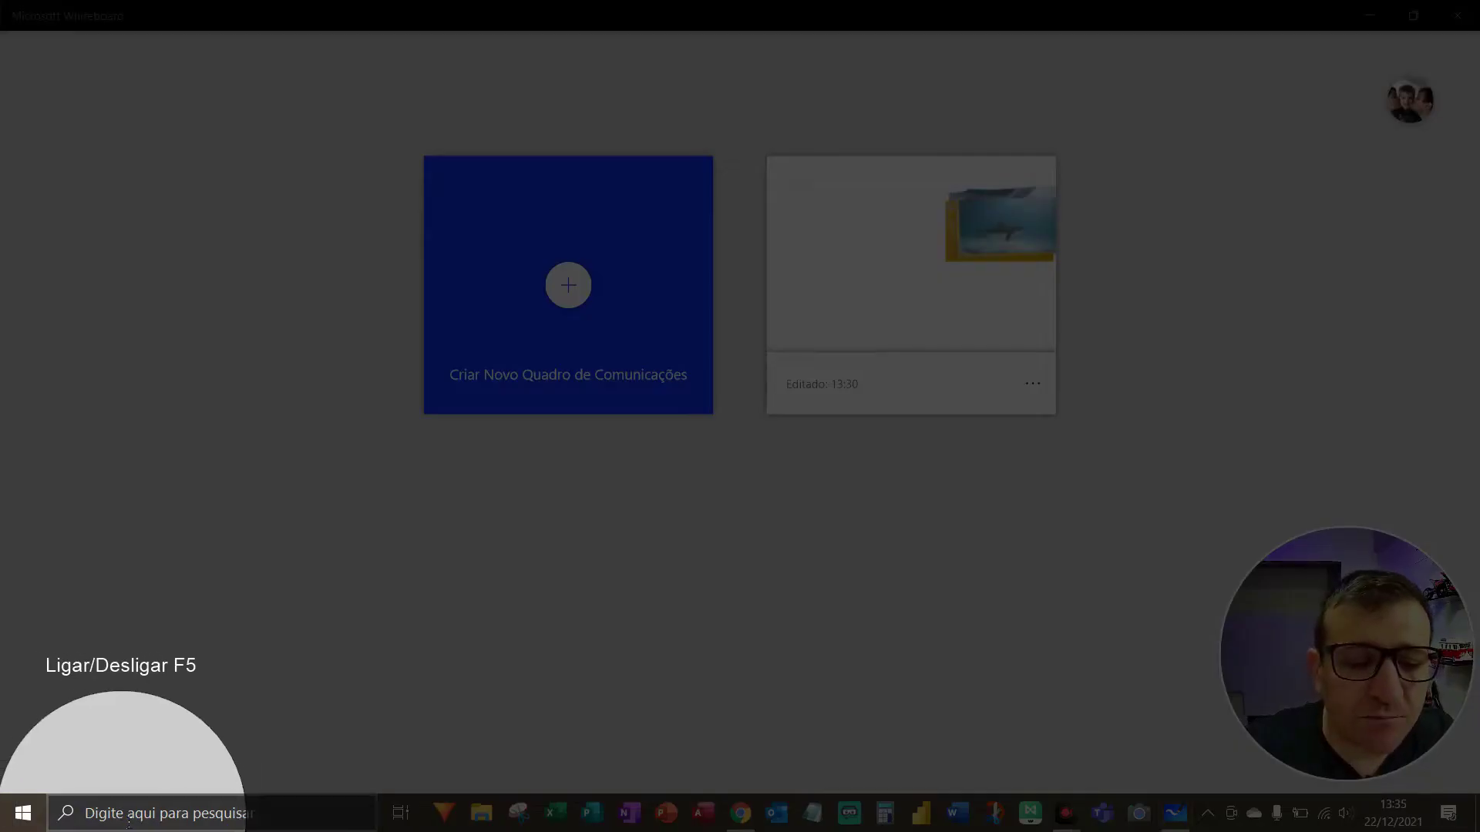
type("whi")
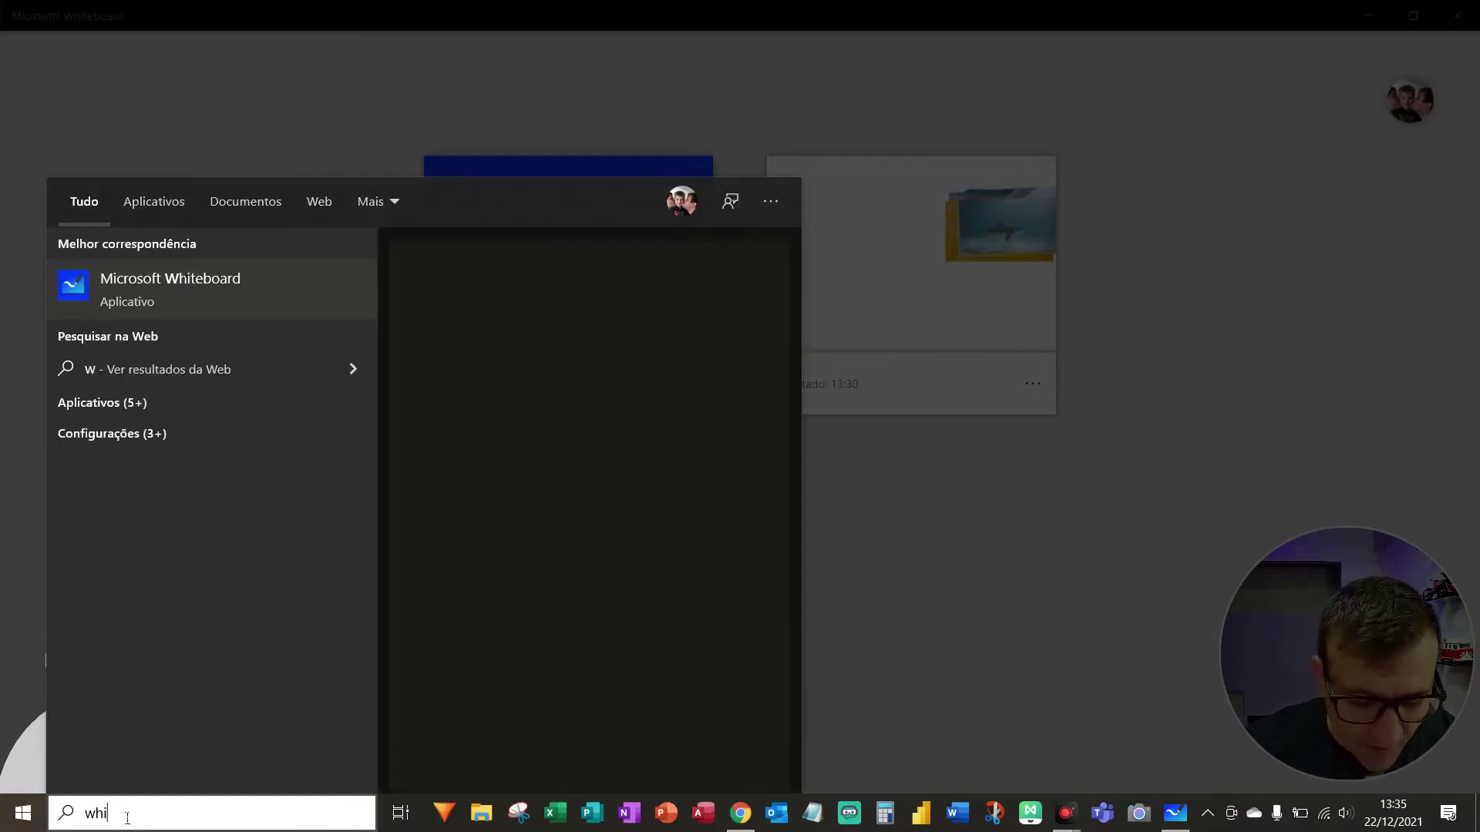
type("t")
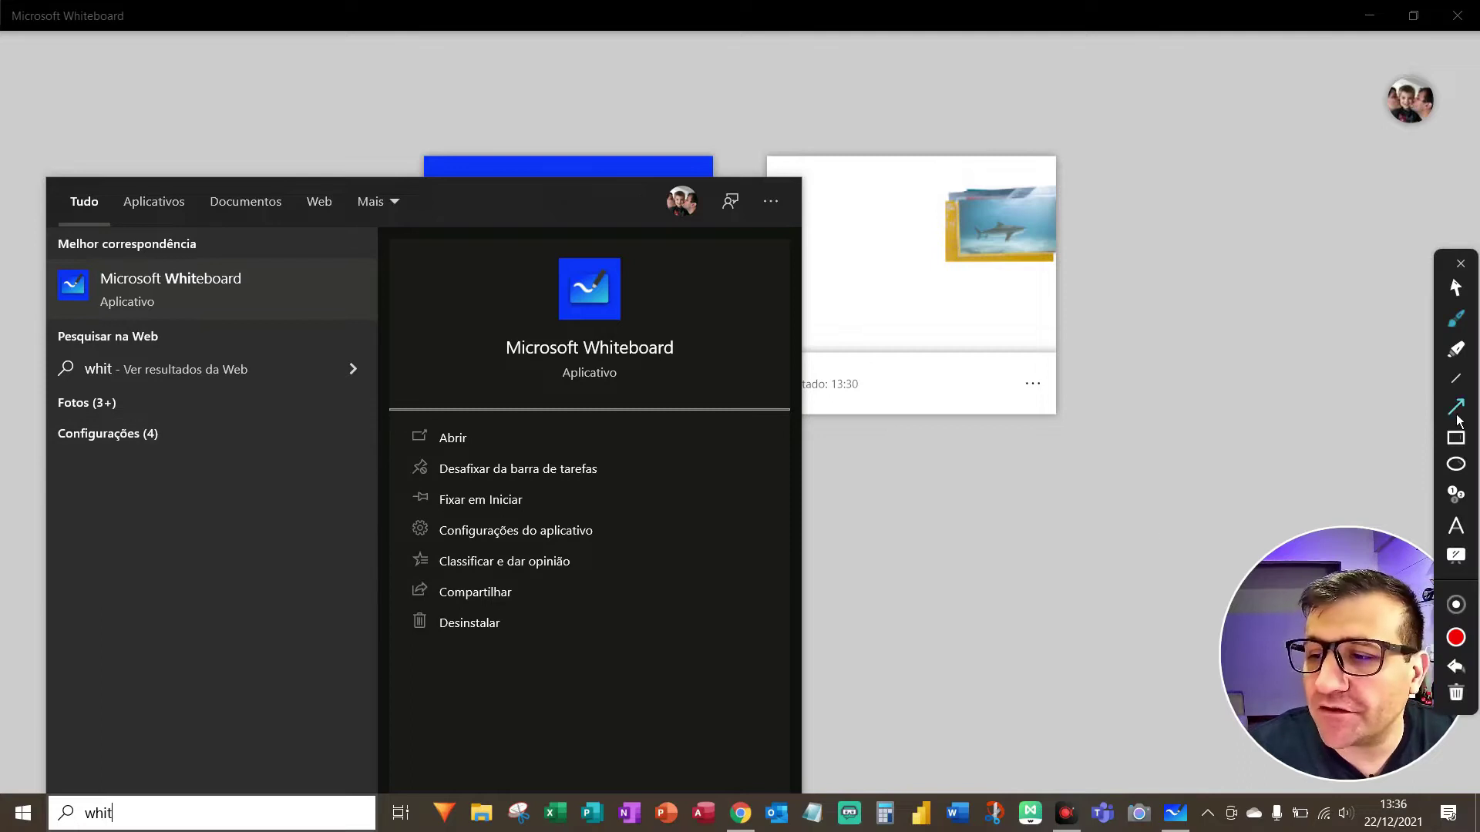
left_click(1456, 318)
left_click_drag(885, 603, 998, 801)
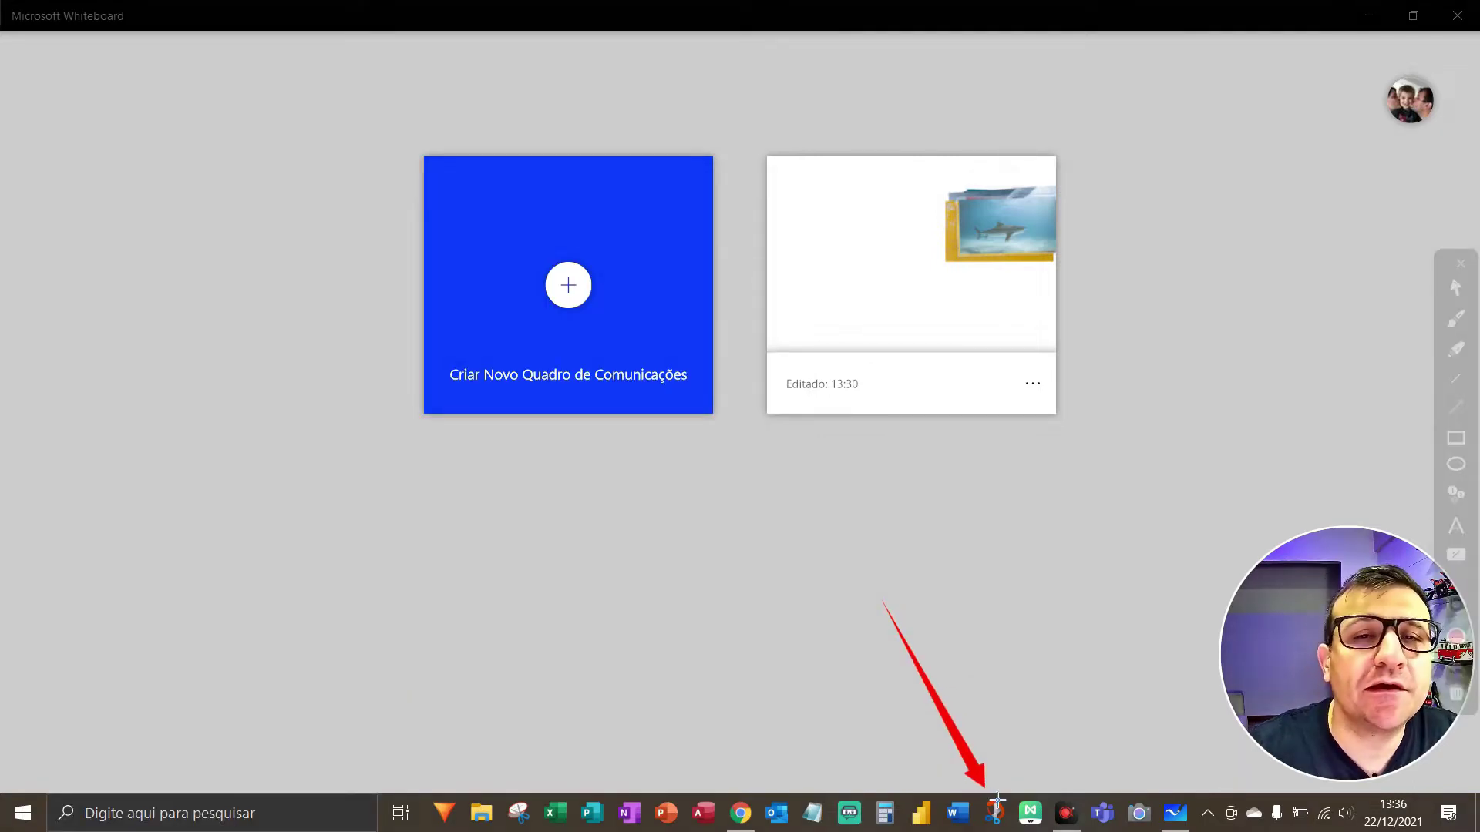
Create a blank board from the 'Criar Novo Quadro de Comunicações' tile
key("Escape")
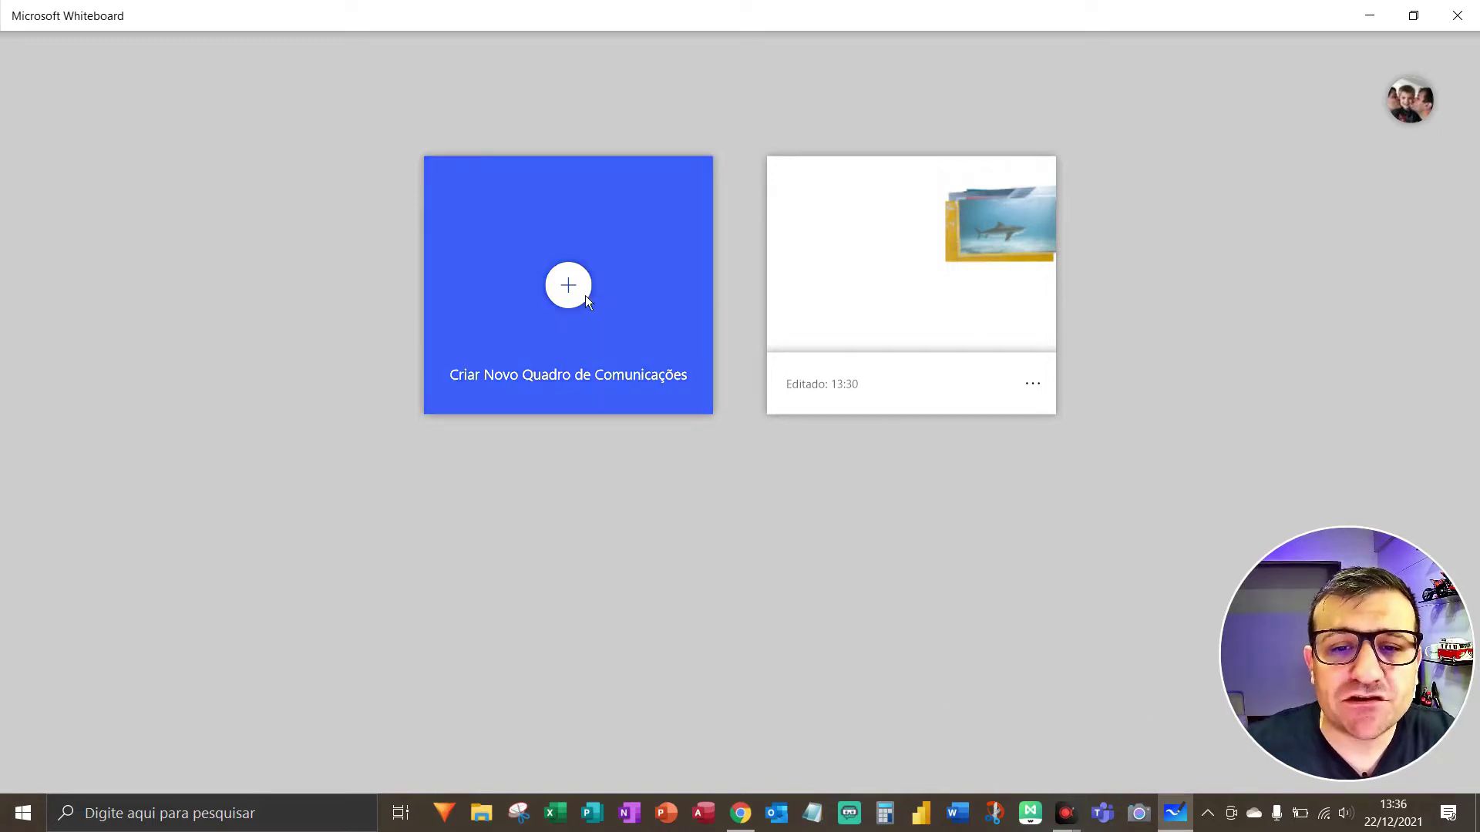
key("F5")
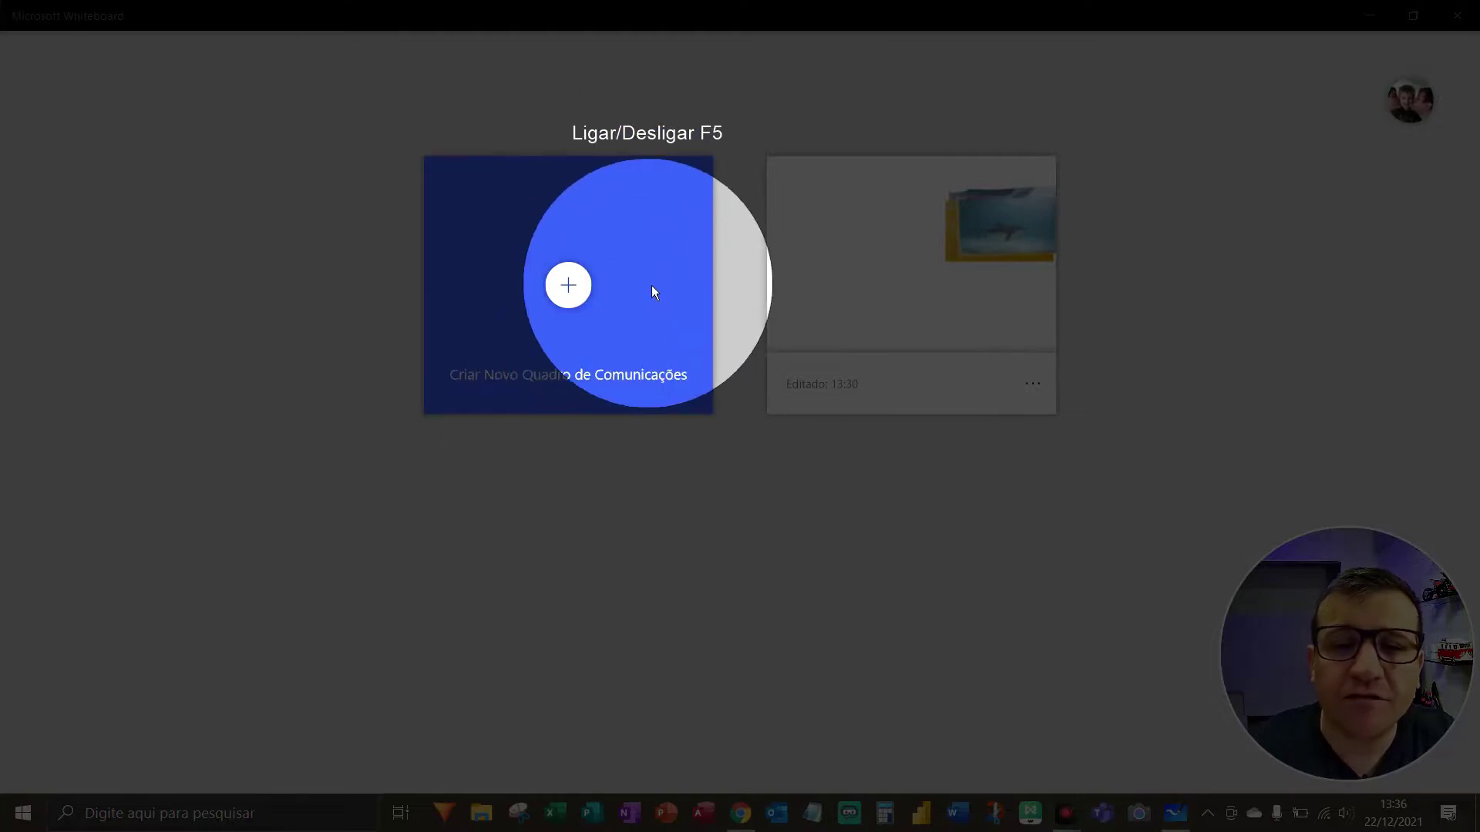
key("F5")
key("F5")
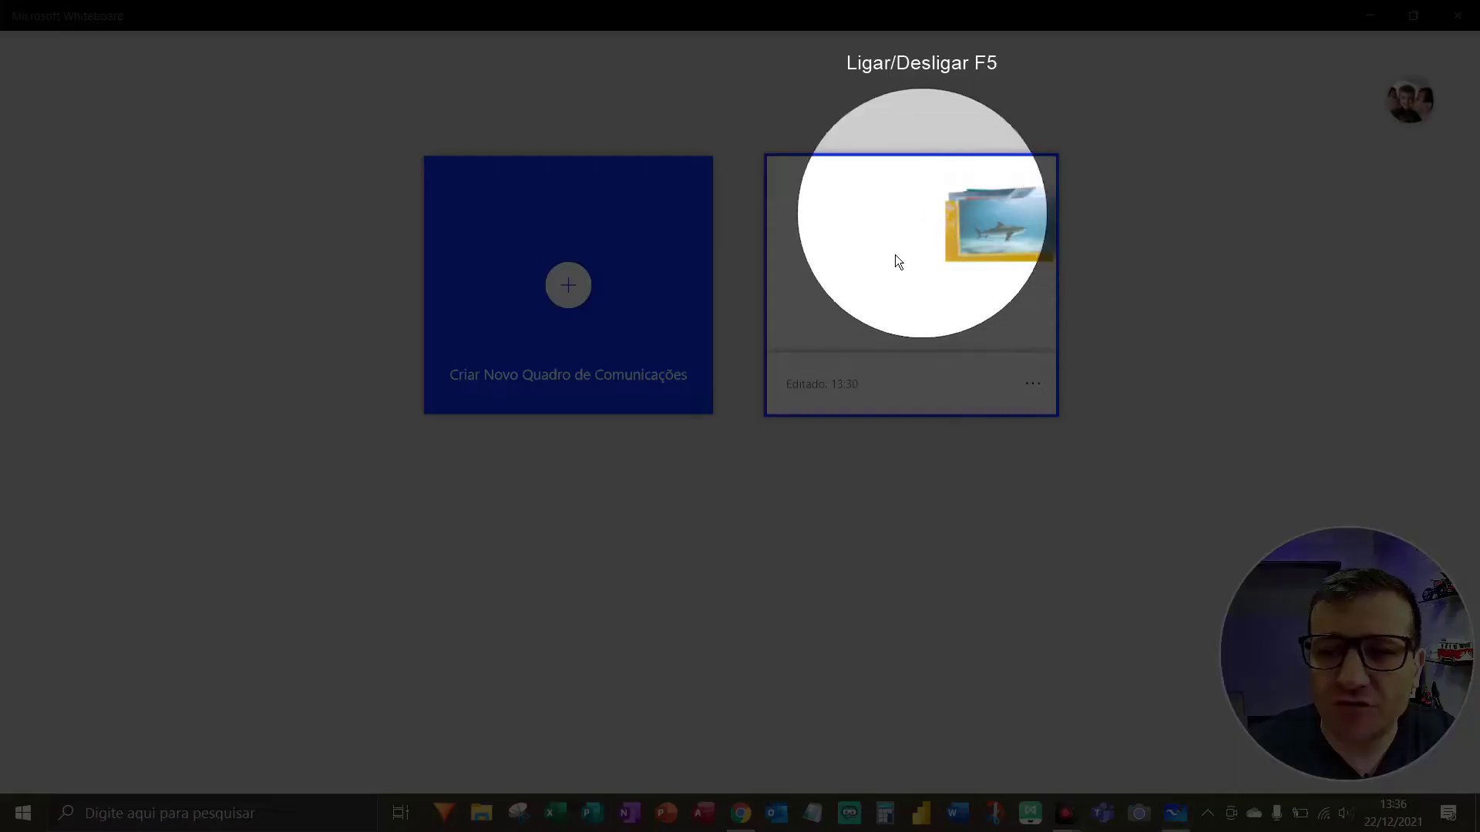
key("F5")
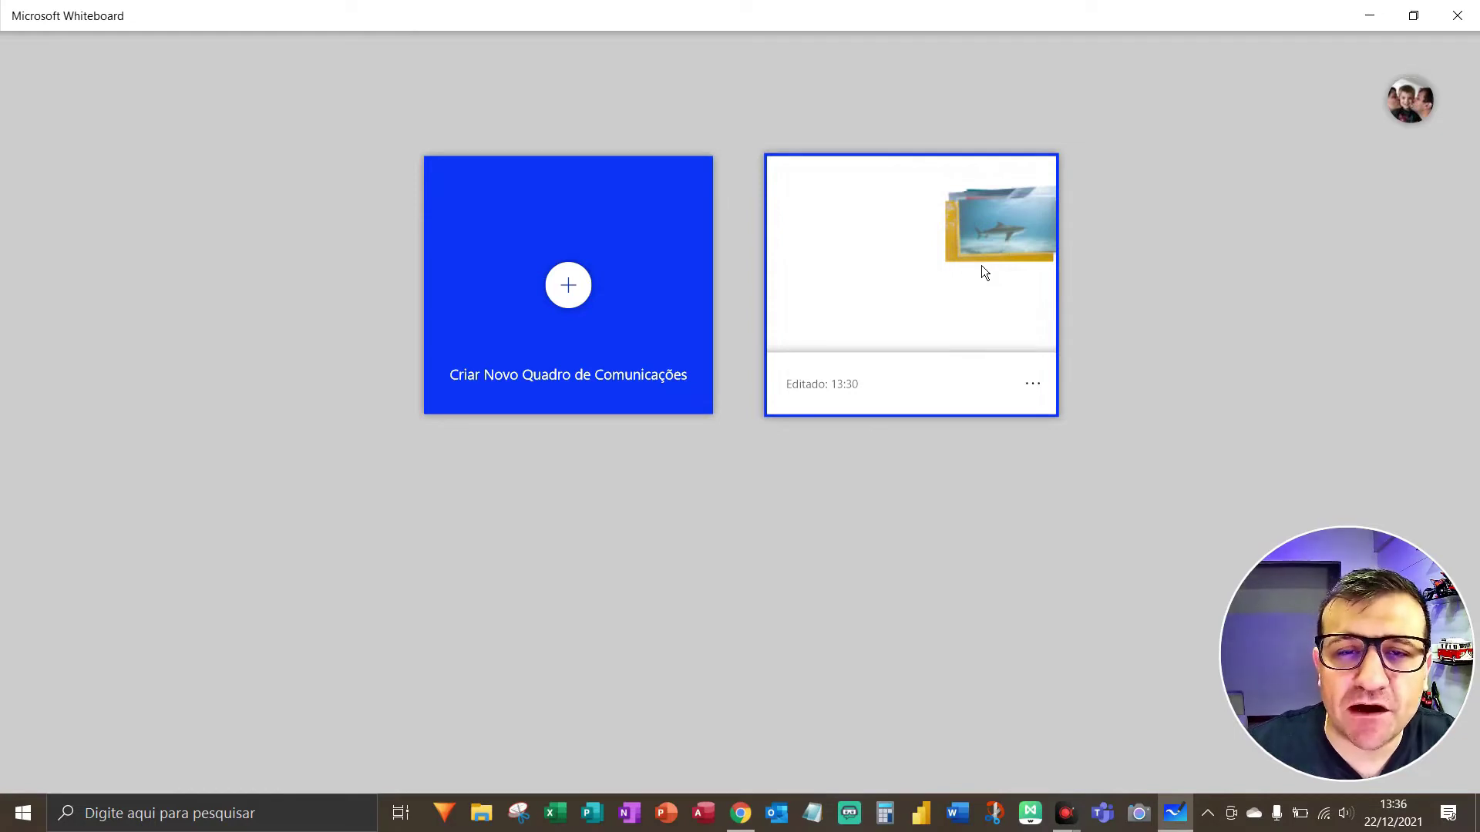
key("F5")
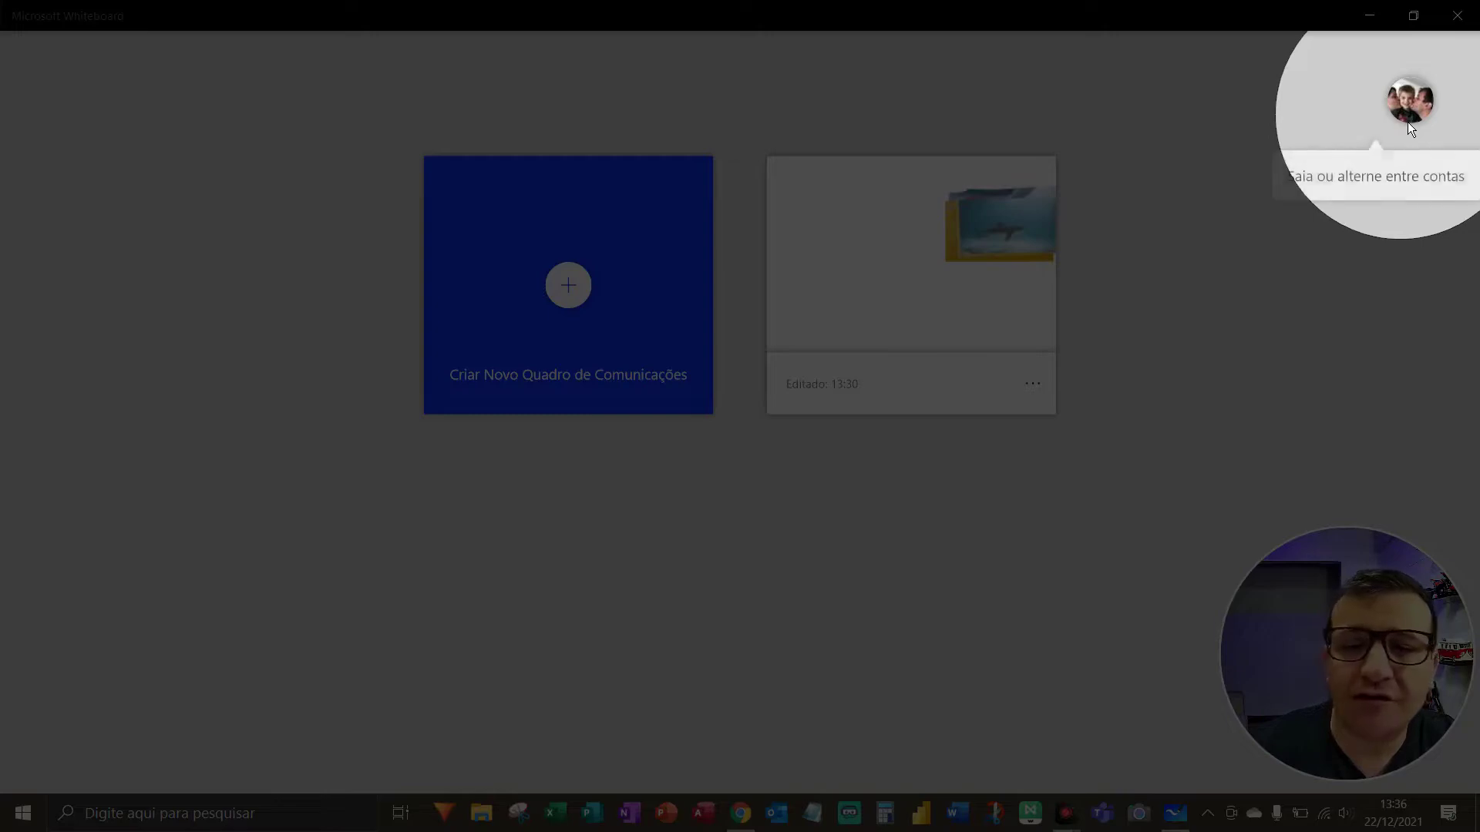
key("F5")
left_click(570, 299)
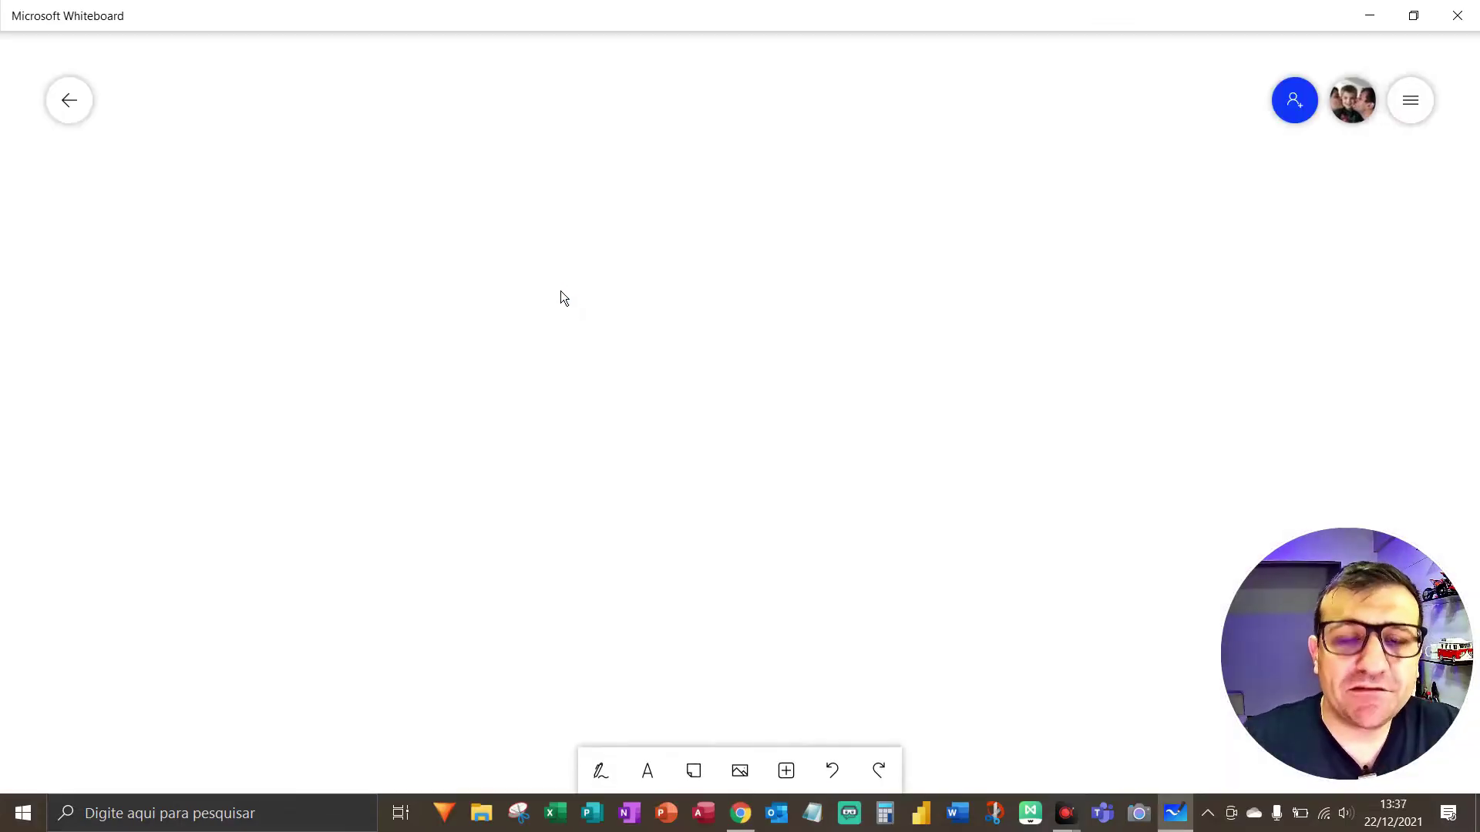
key("F5")
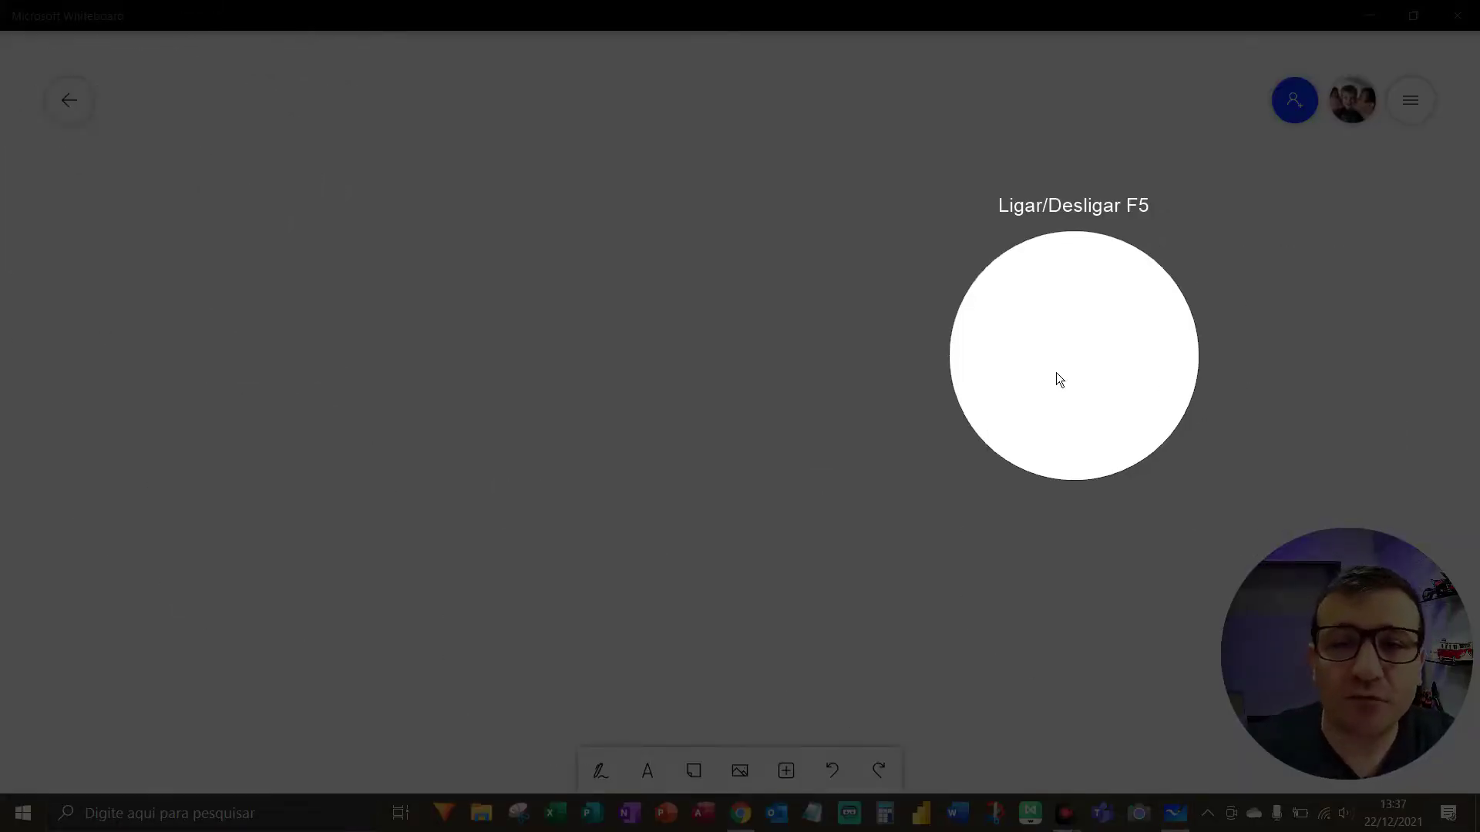
key("F5")
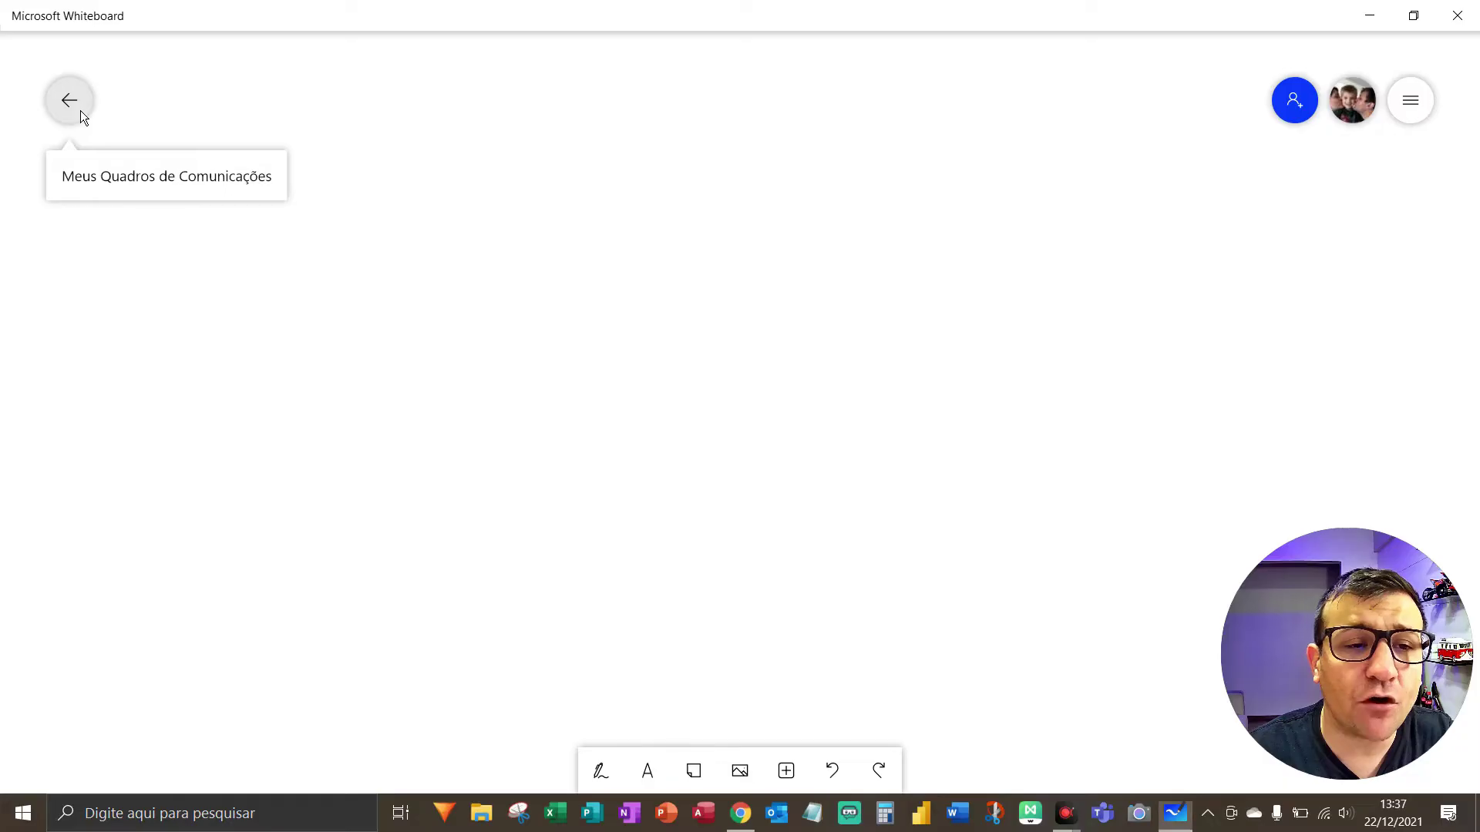
Reopen the newly created blank board, then return and create another blank board
left_click(80, 111)
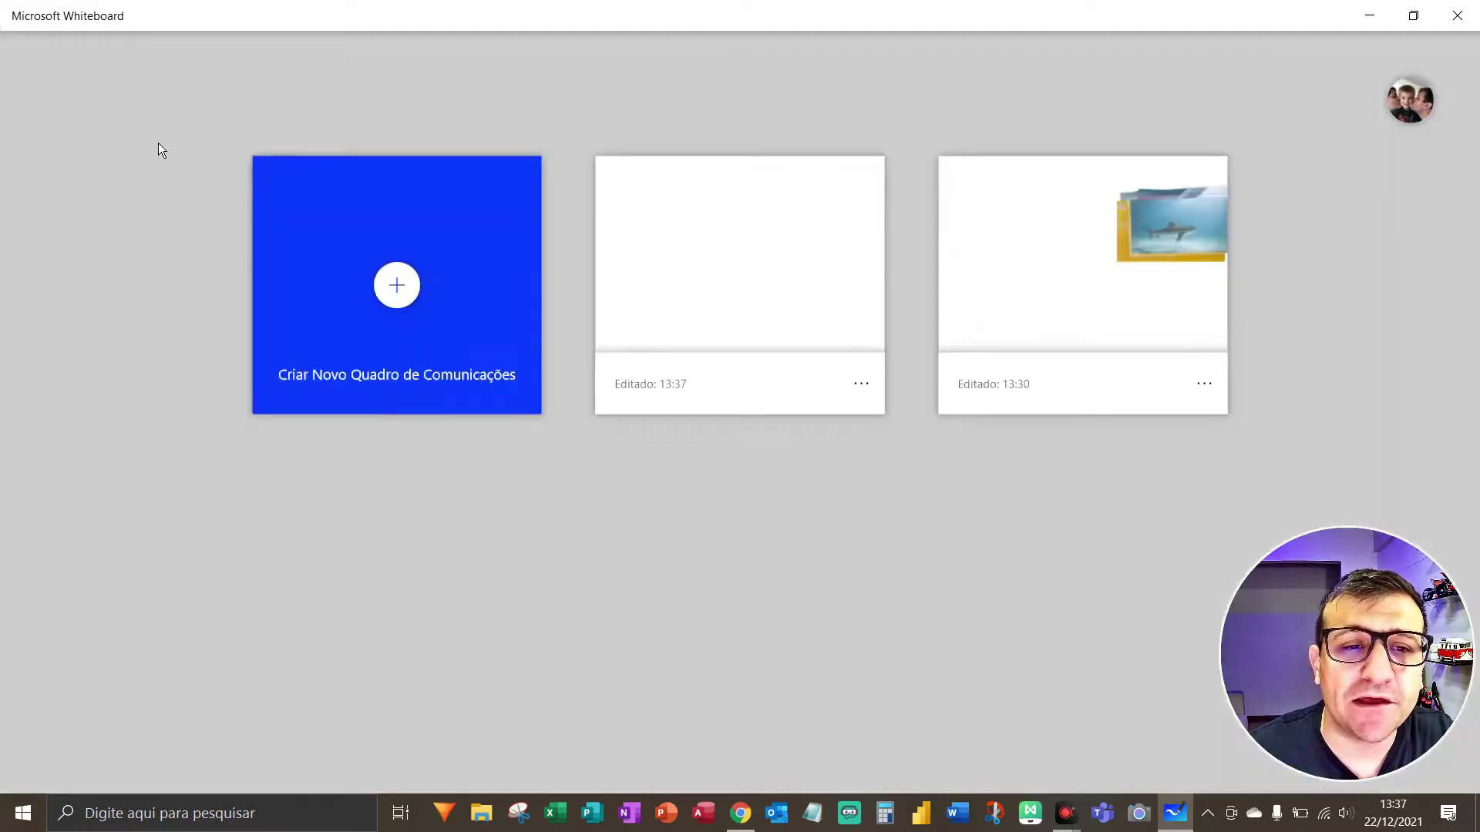
left_click(739, 268)
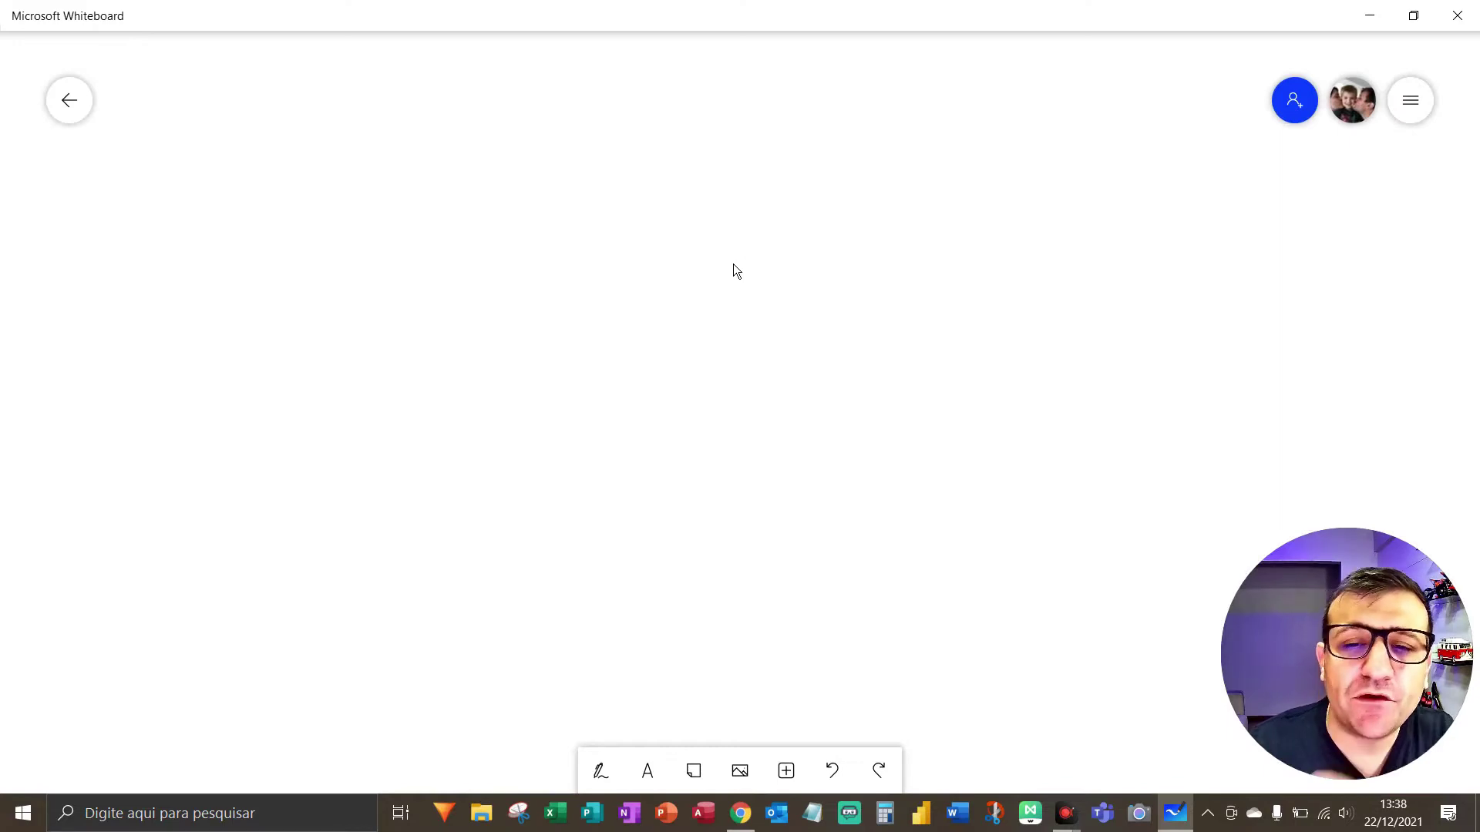
left_click(80, 113)
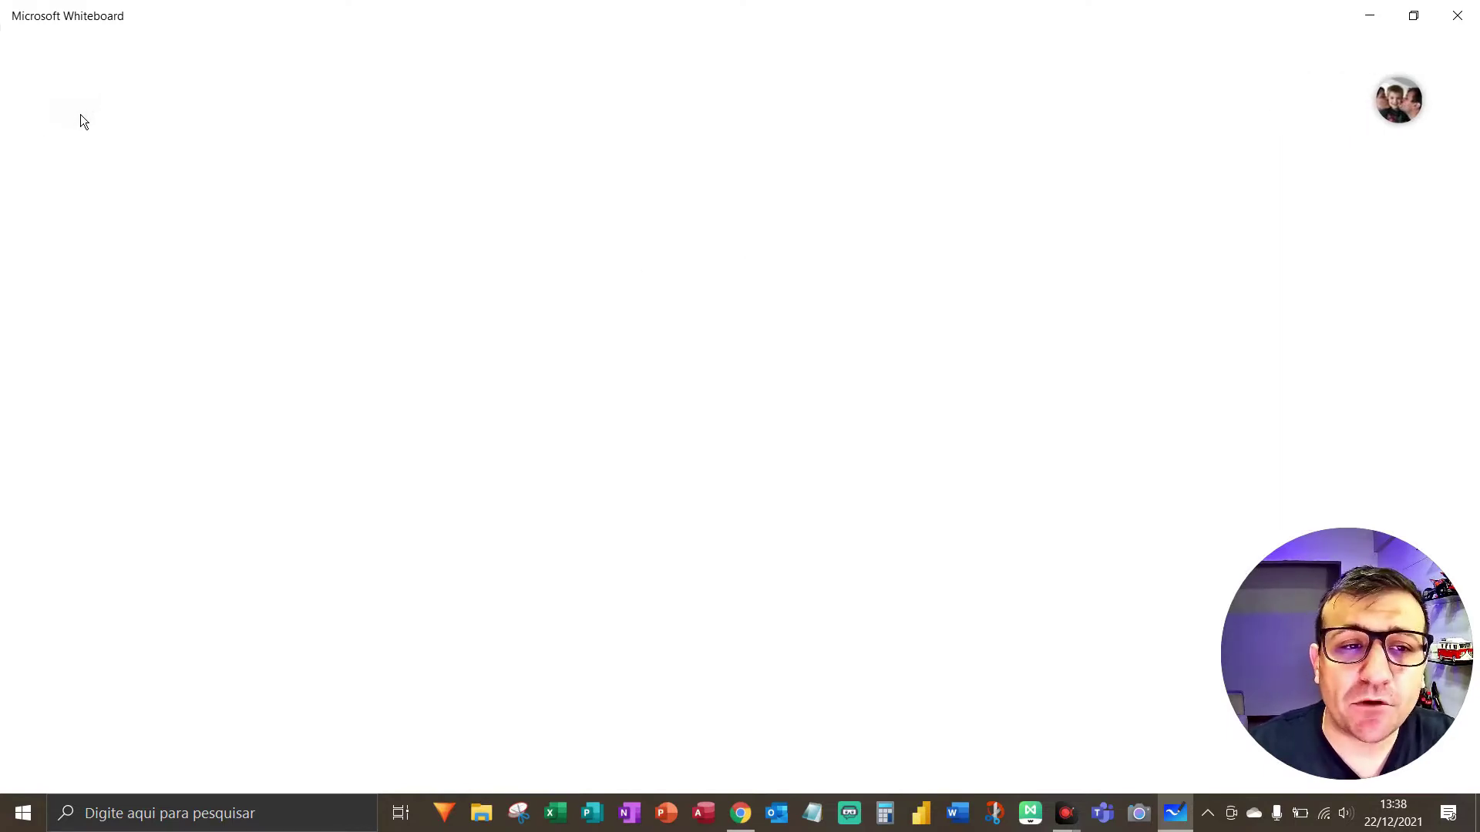
left_click(385, 281)
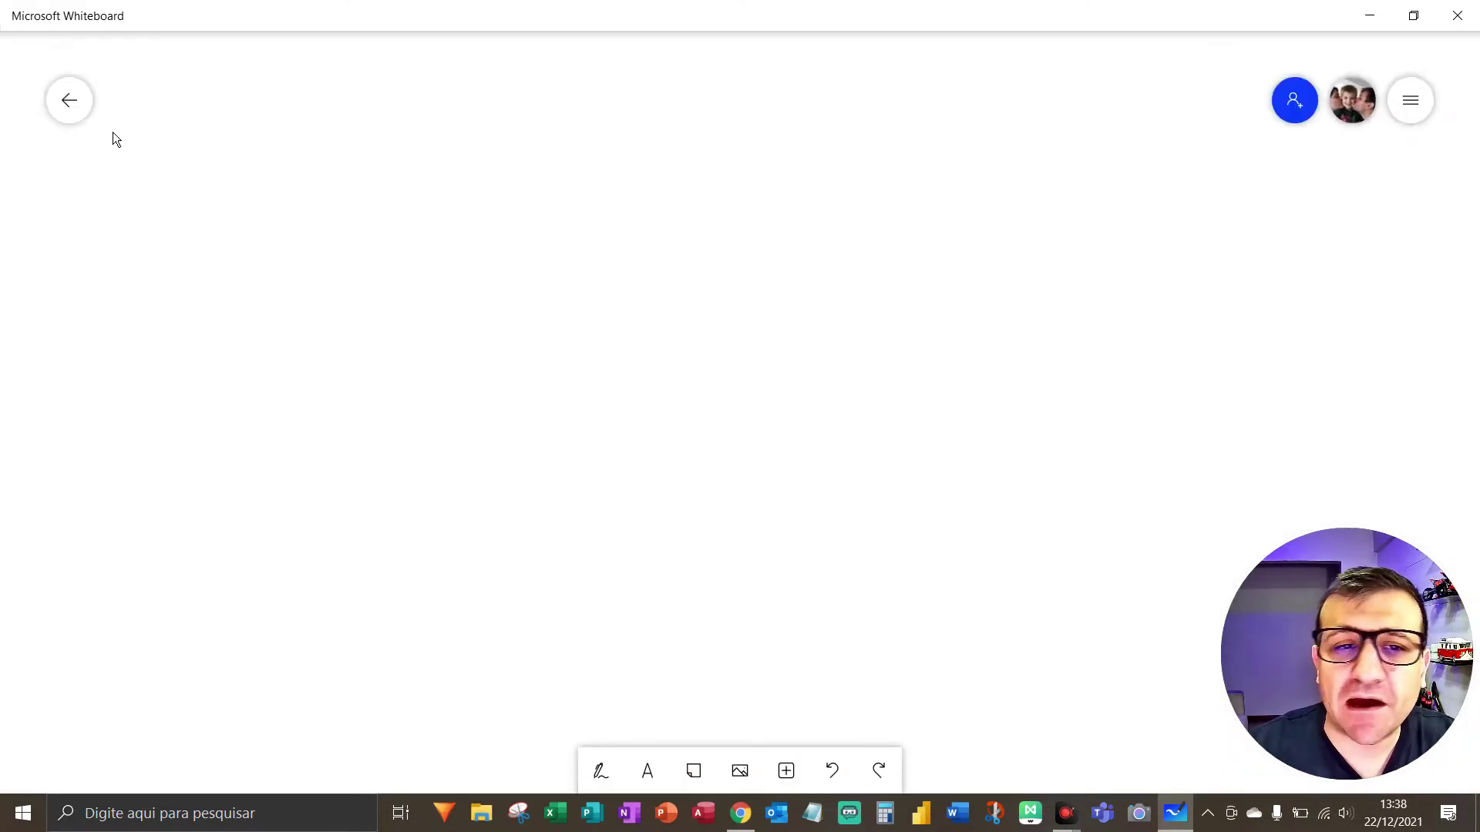
Return to the board list and reopen one of the saved boards
left_click(76, 113)
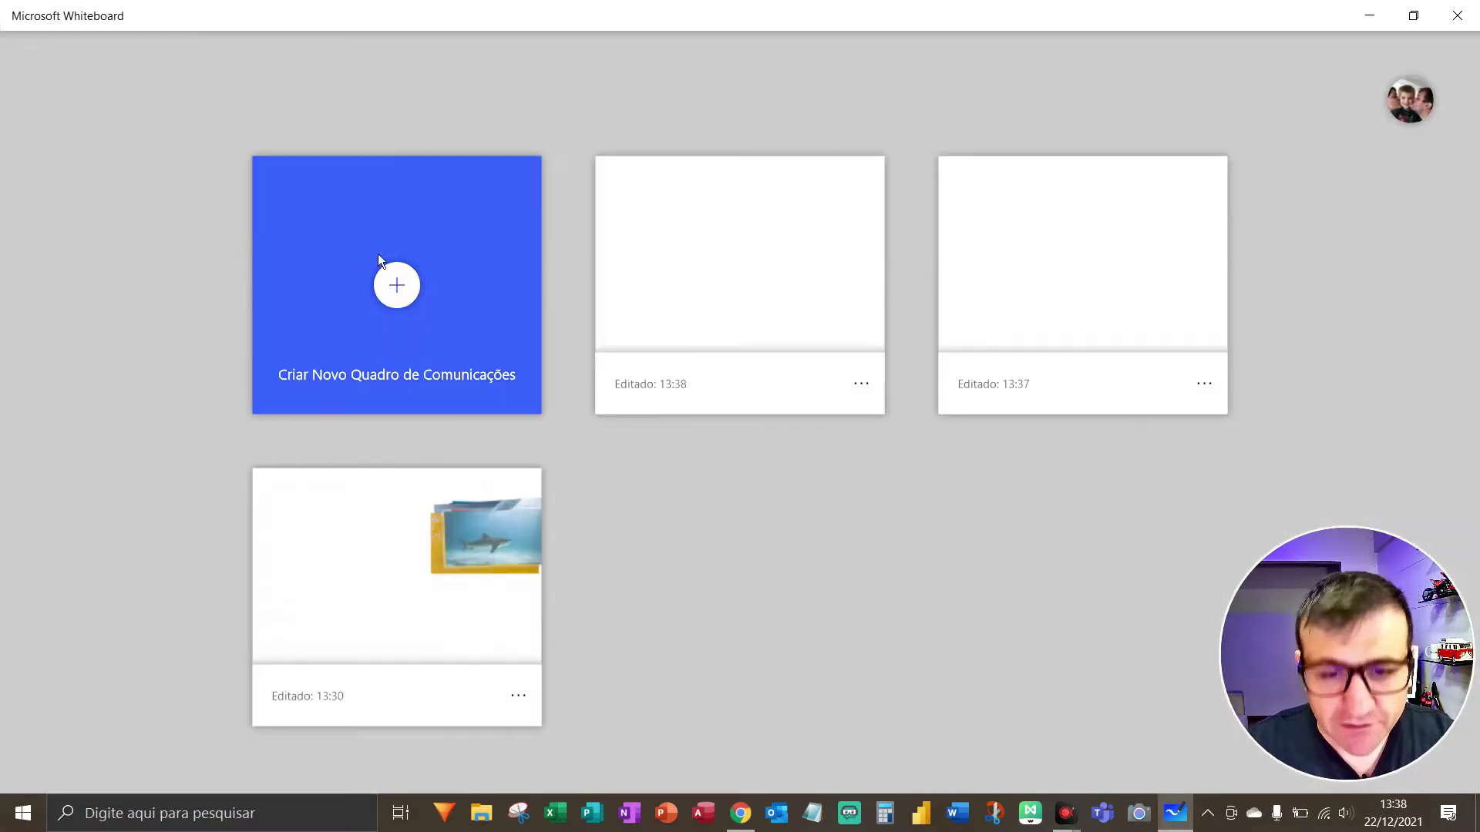
key("F5")
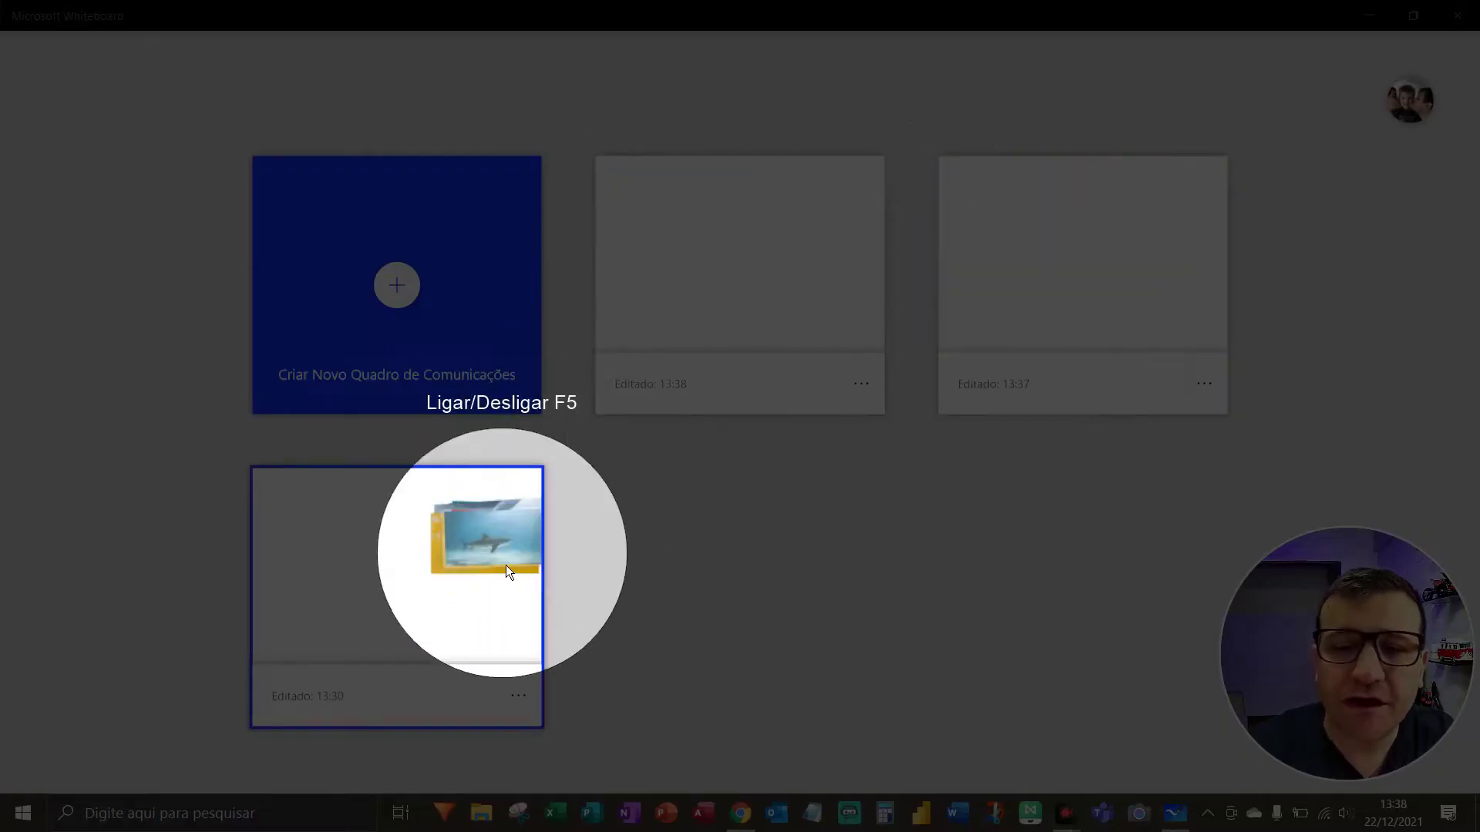
key("F5")
left_click(757, 270)
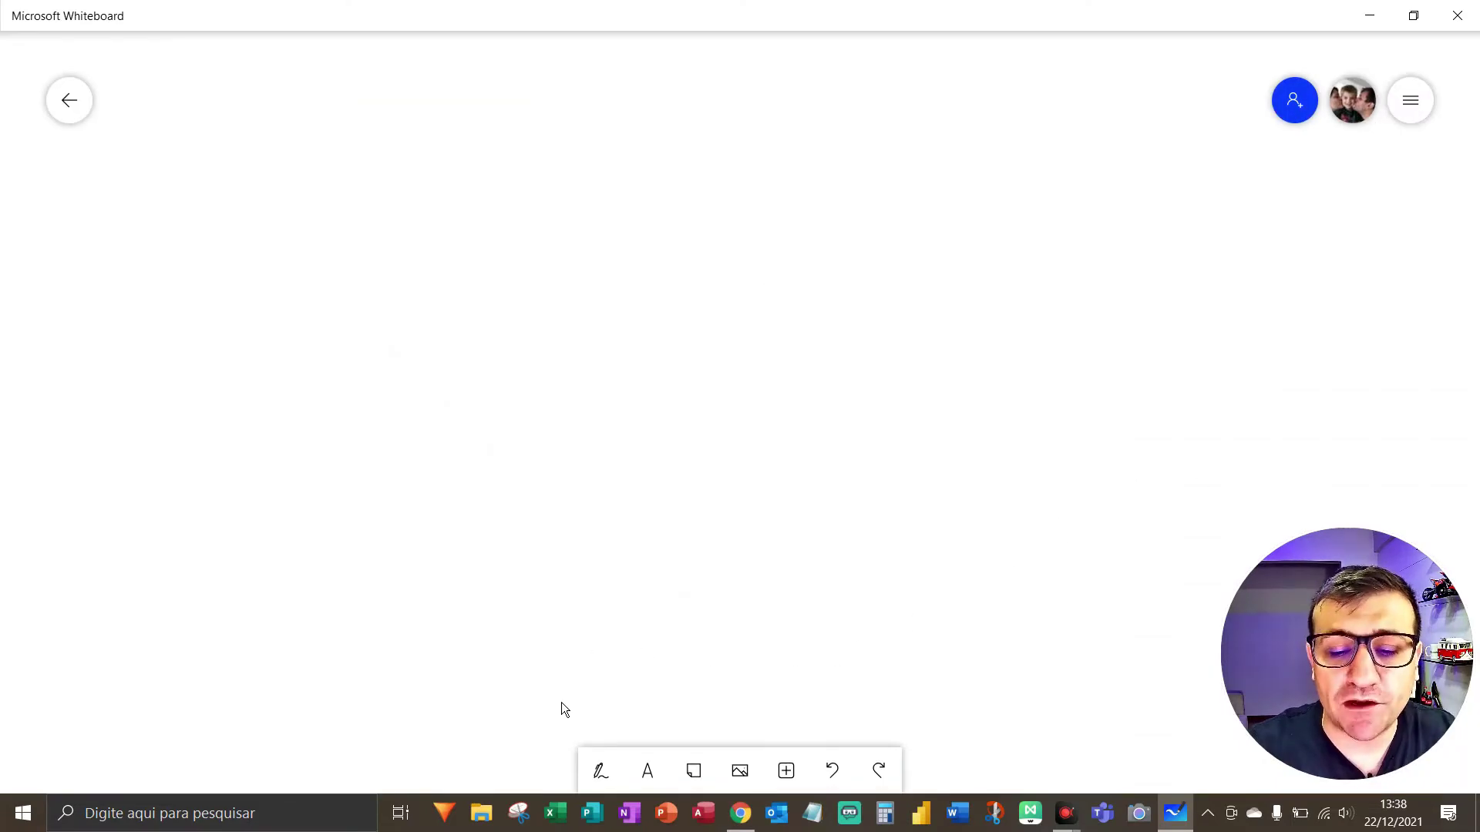
key("ctrl+alt+g")
Bring up the drawing pens and pick the orange pen, viewing its colour and thickness options
left_click_drag(535, 709, 946, 809)
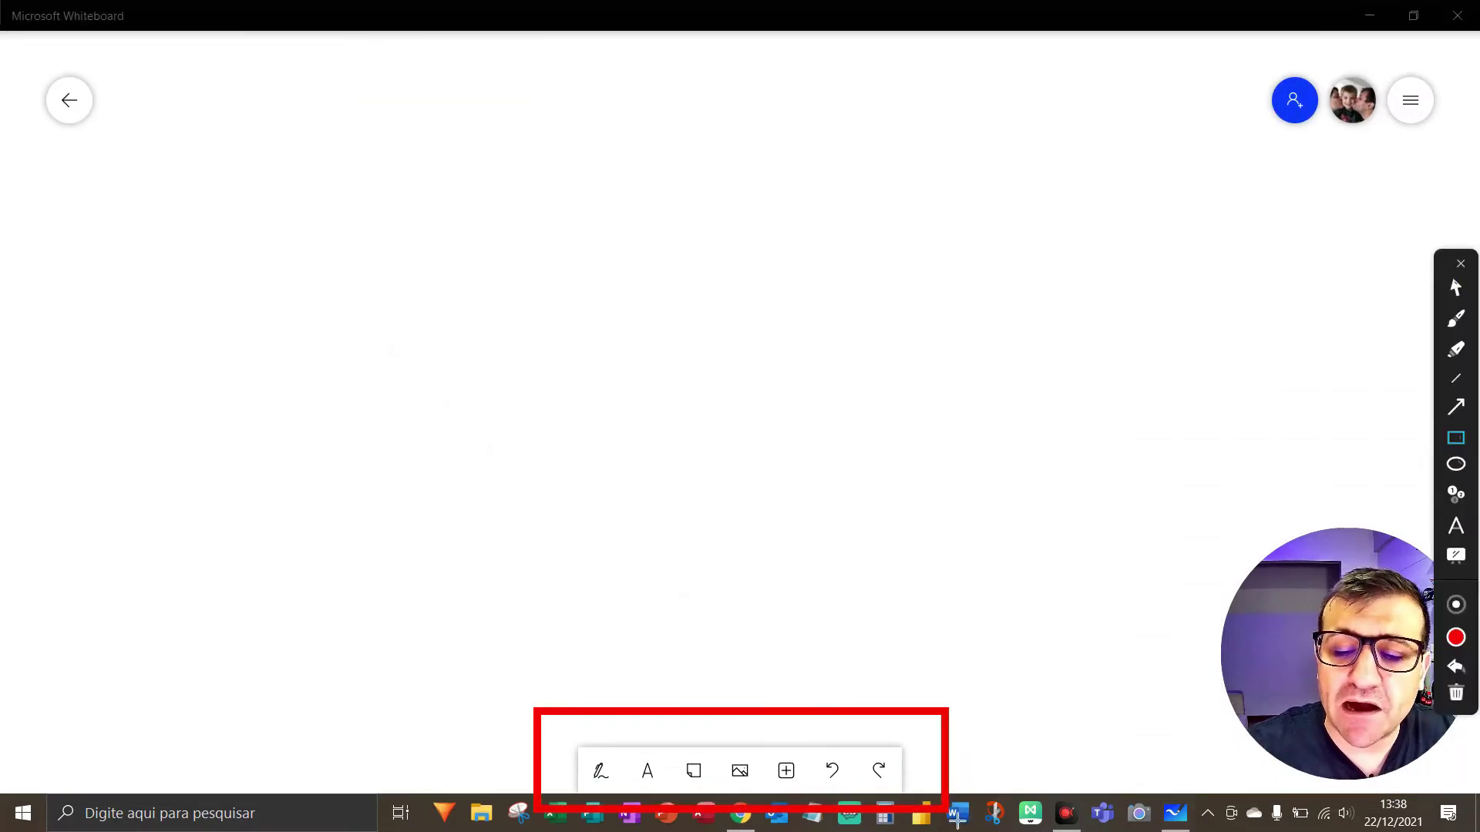
key("ctrl+alt+g")
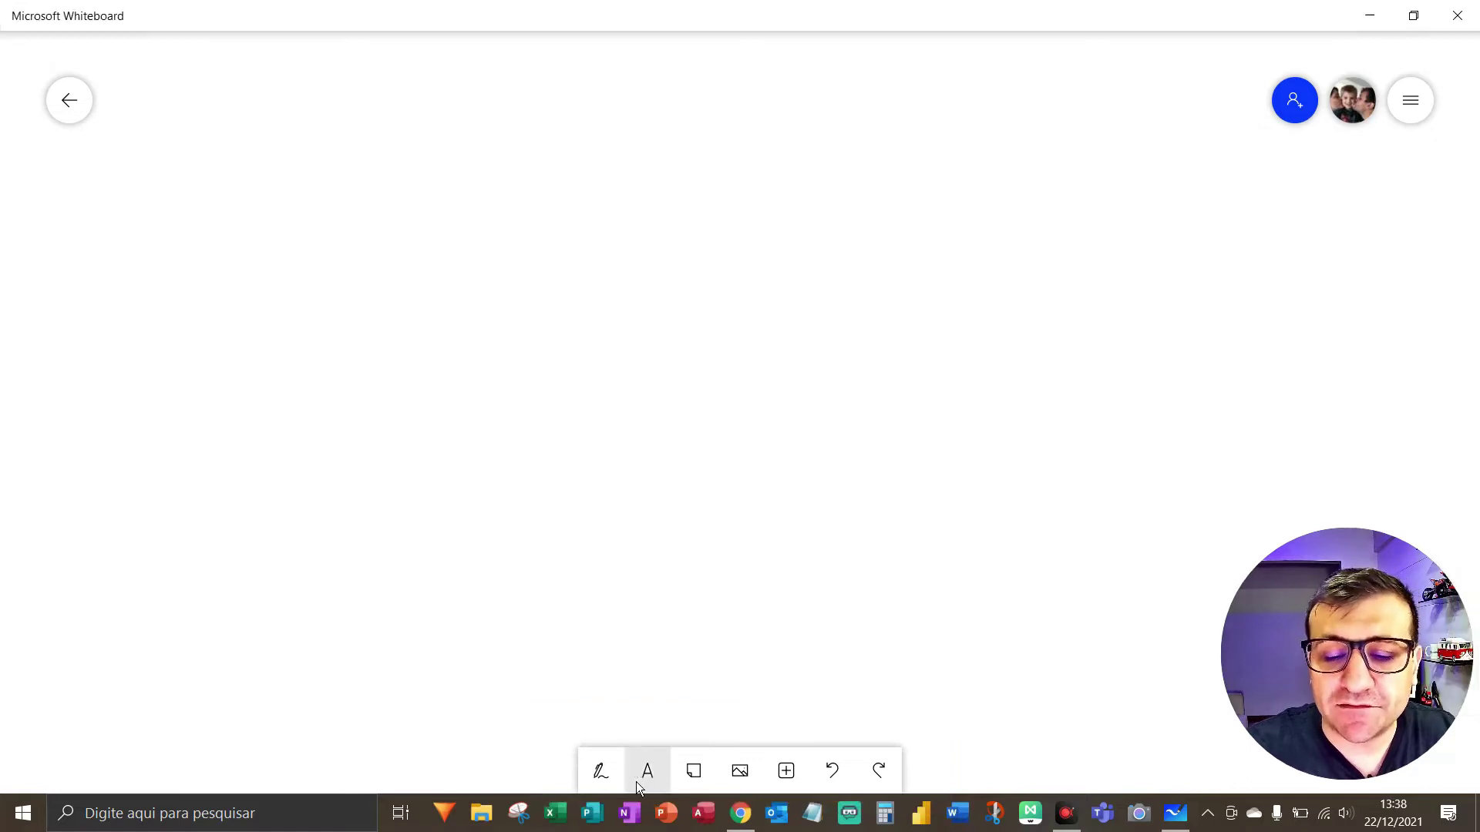
left_click(606, 780)
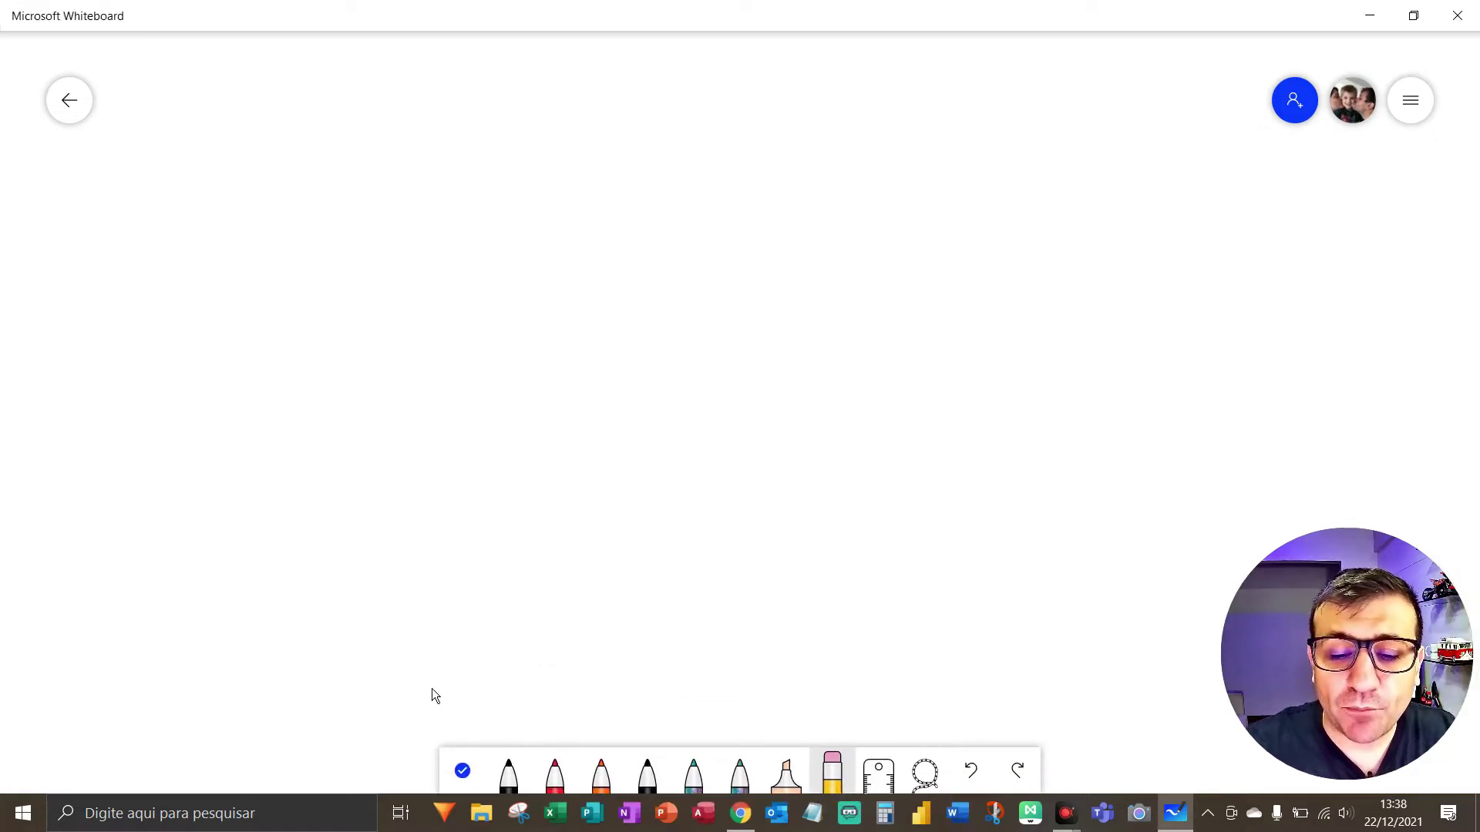
key("ctrl+alt+g")
left_click_drag(402, 709, 1066, 807)
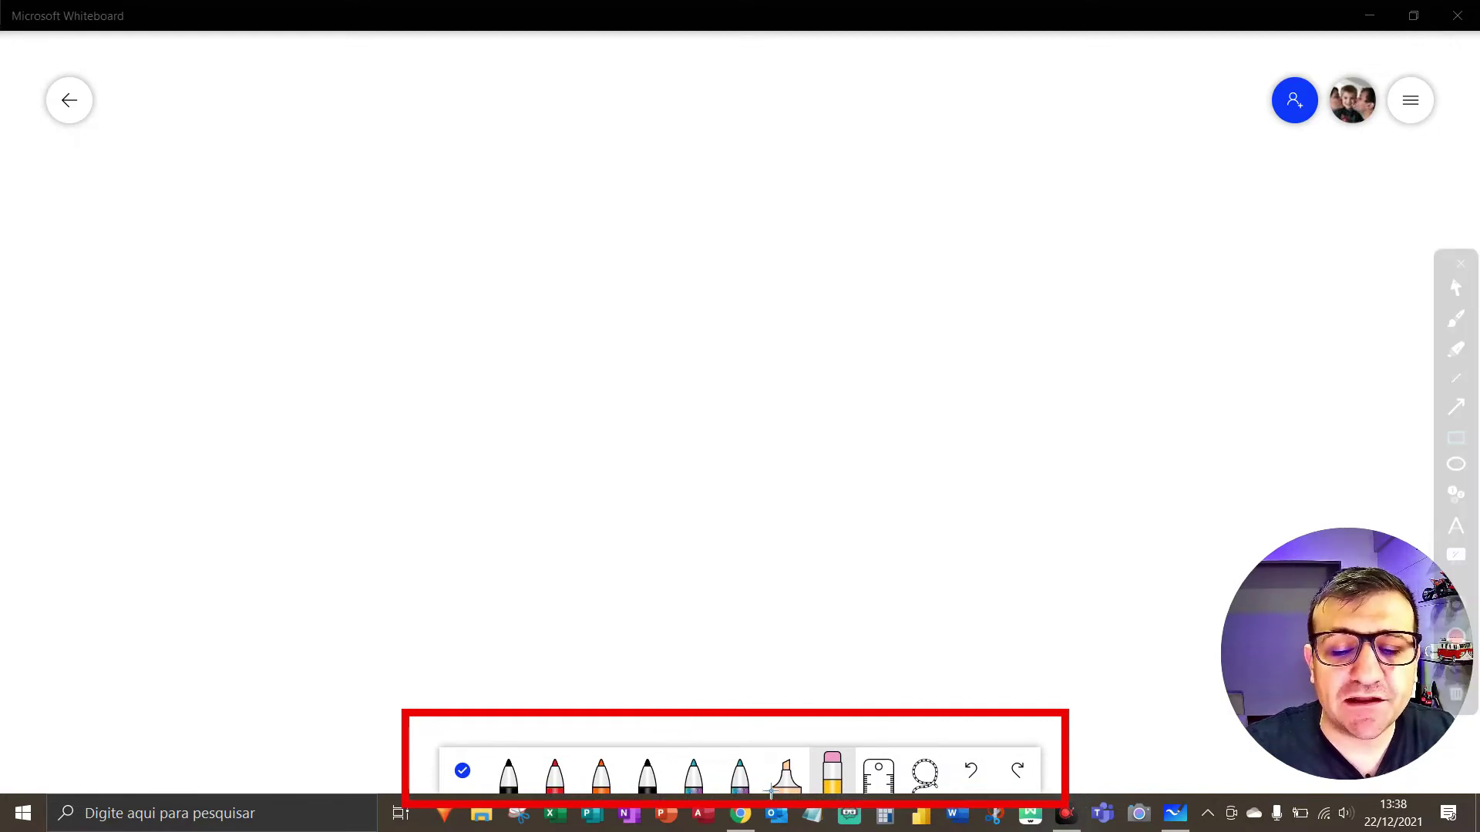
key("ctrl+alt+g")
left_click(613, 785)
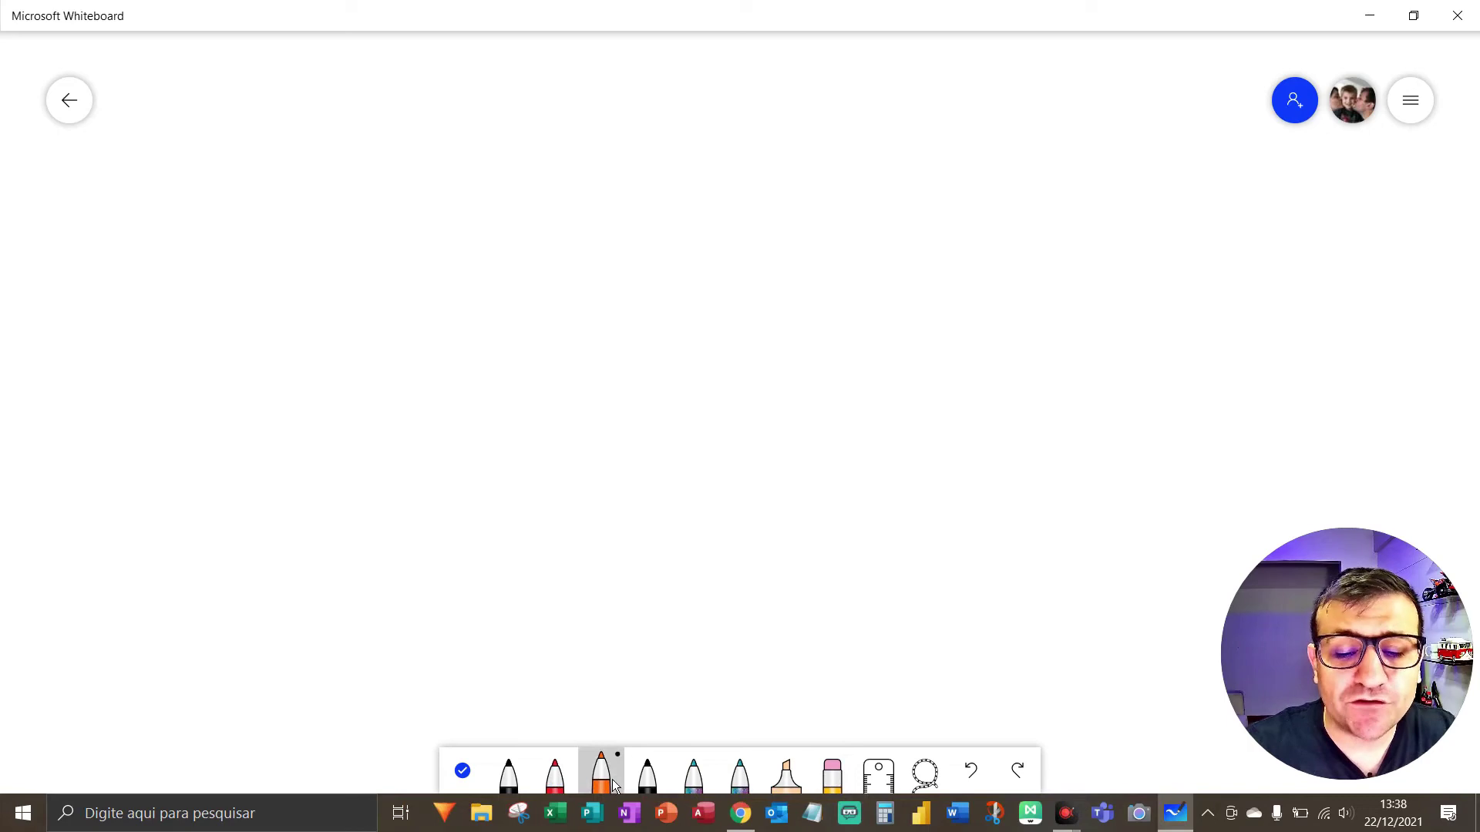
left_click(612, 779)
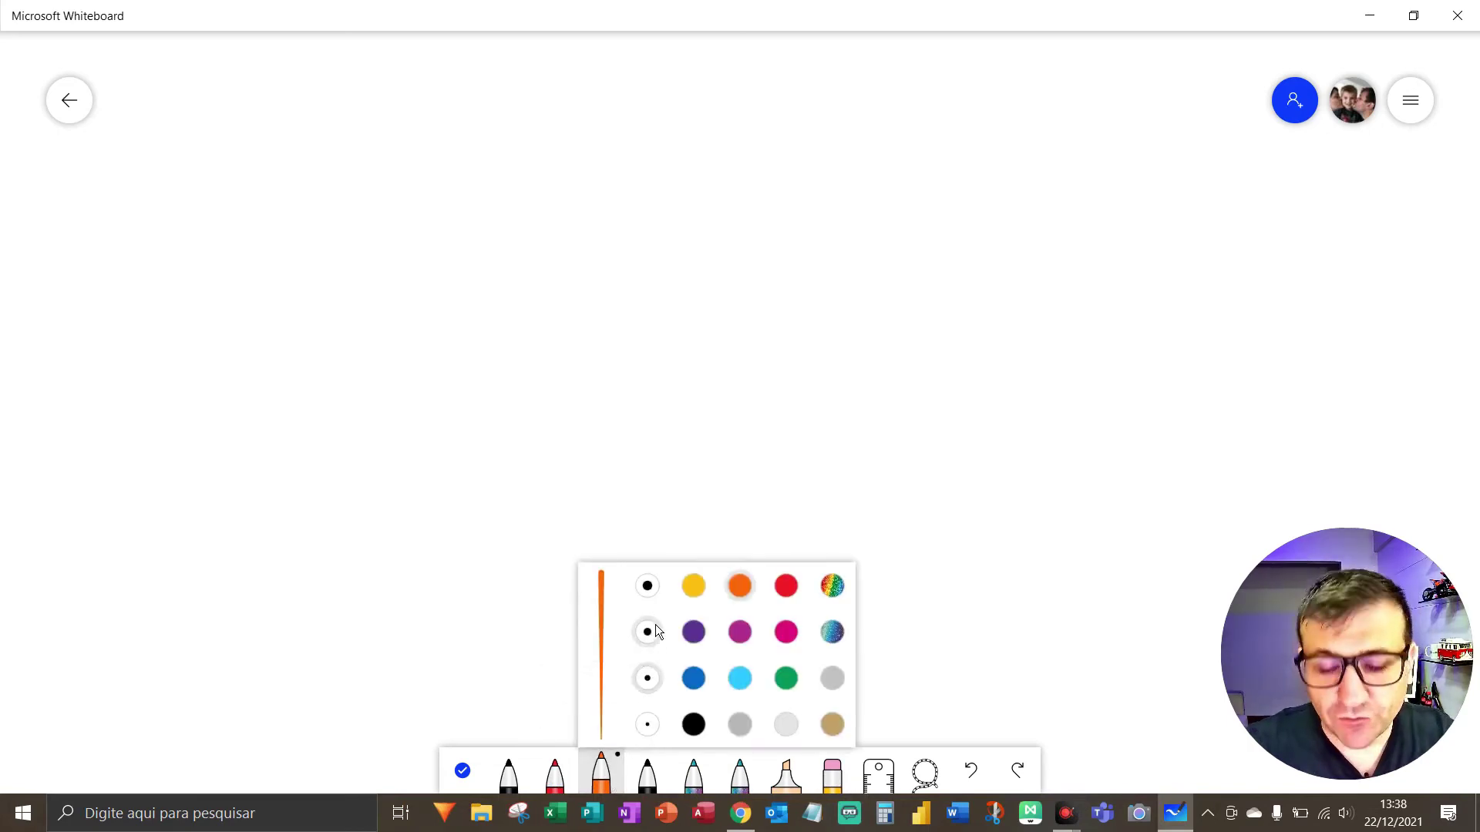
key("F5")
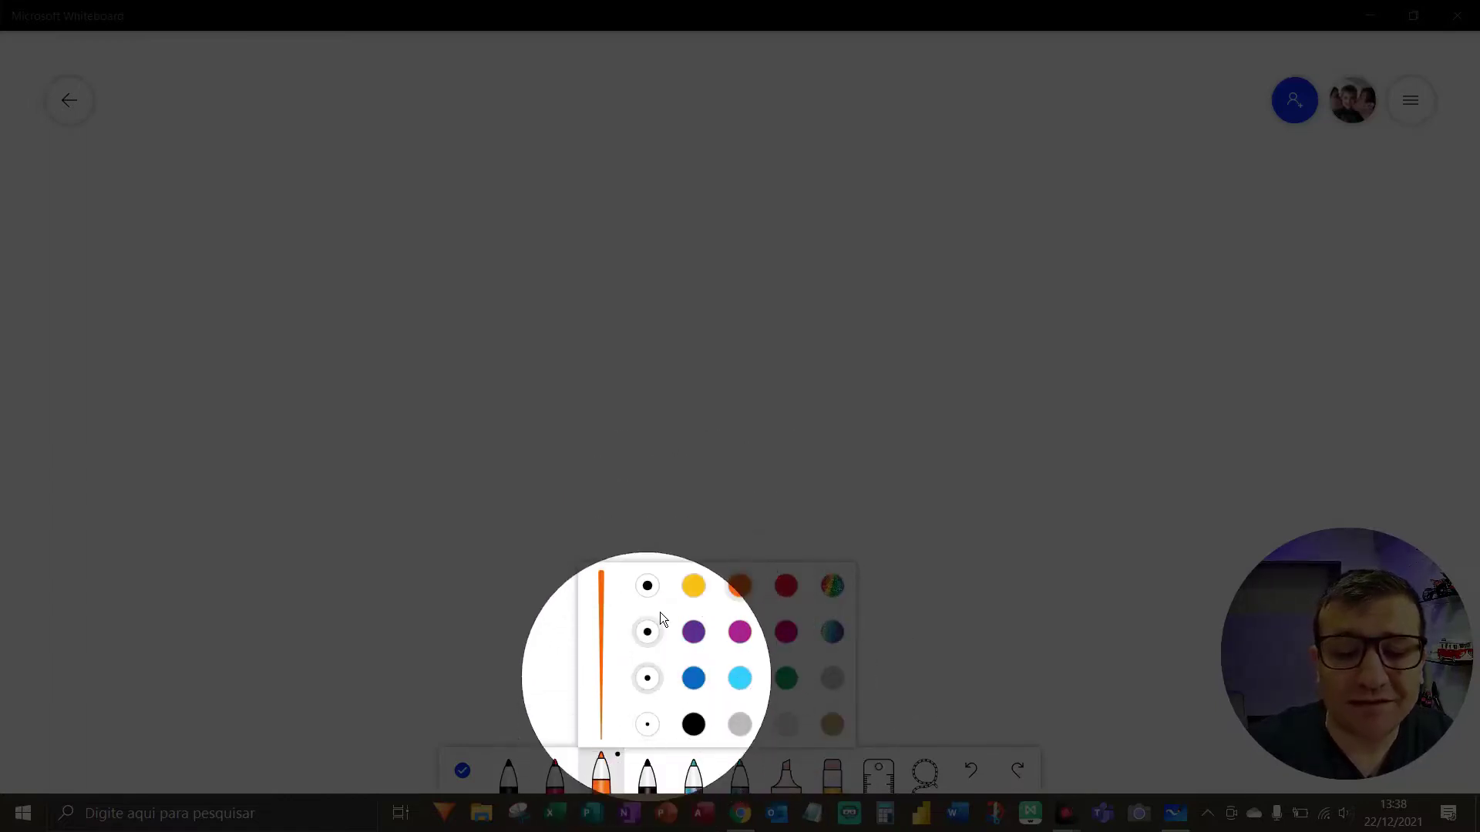
Try the Galaxy pen and orange highlighter, then settle on the black pen
left_click(740, 775)
key("F5")
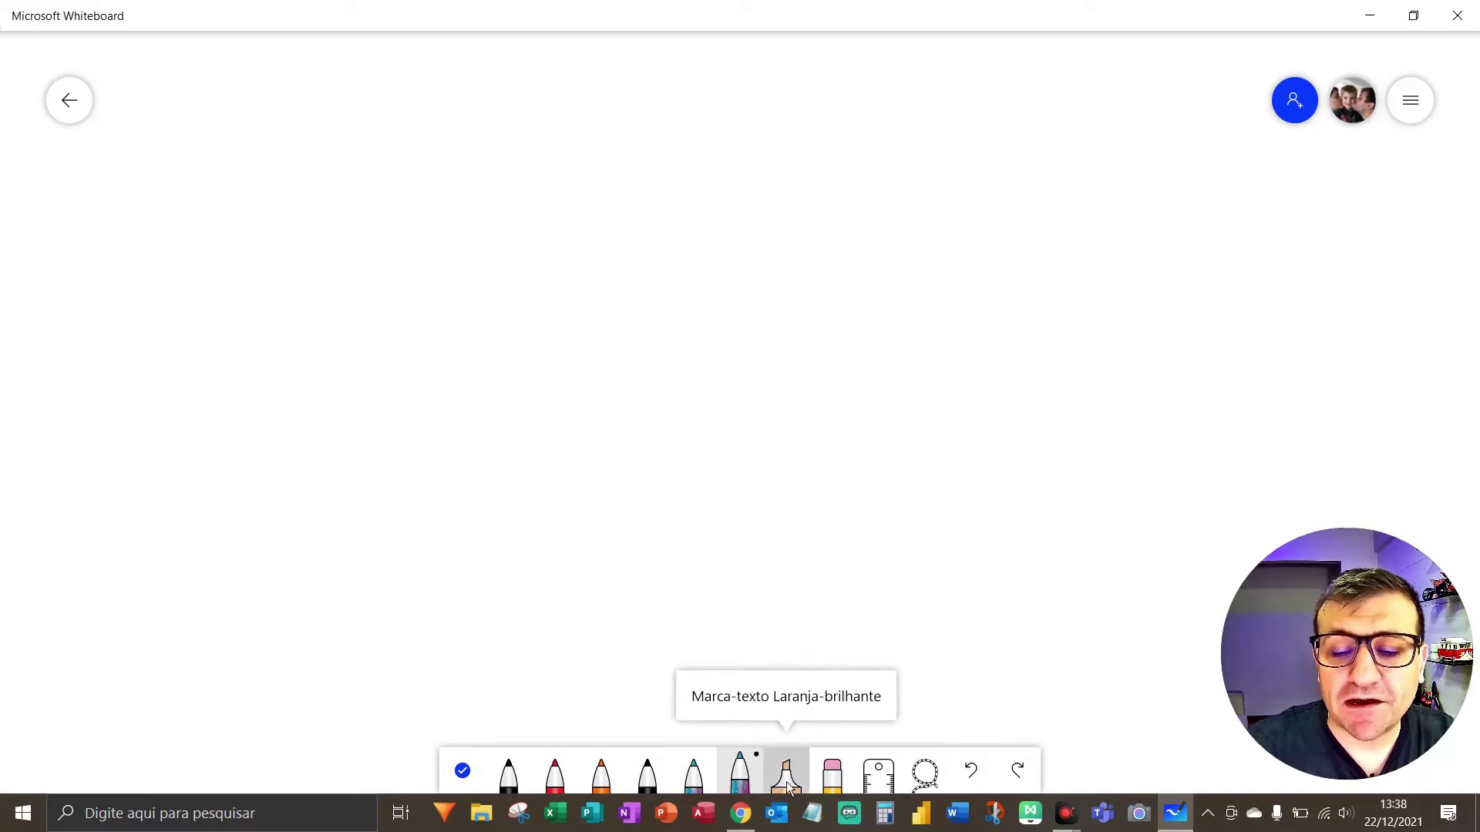
left_click(787, 781)
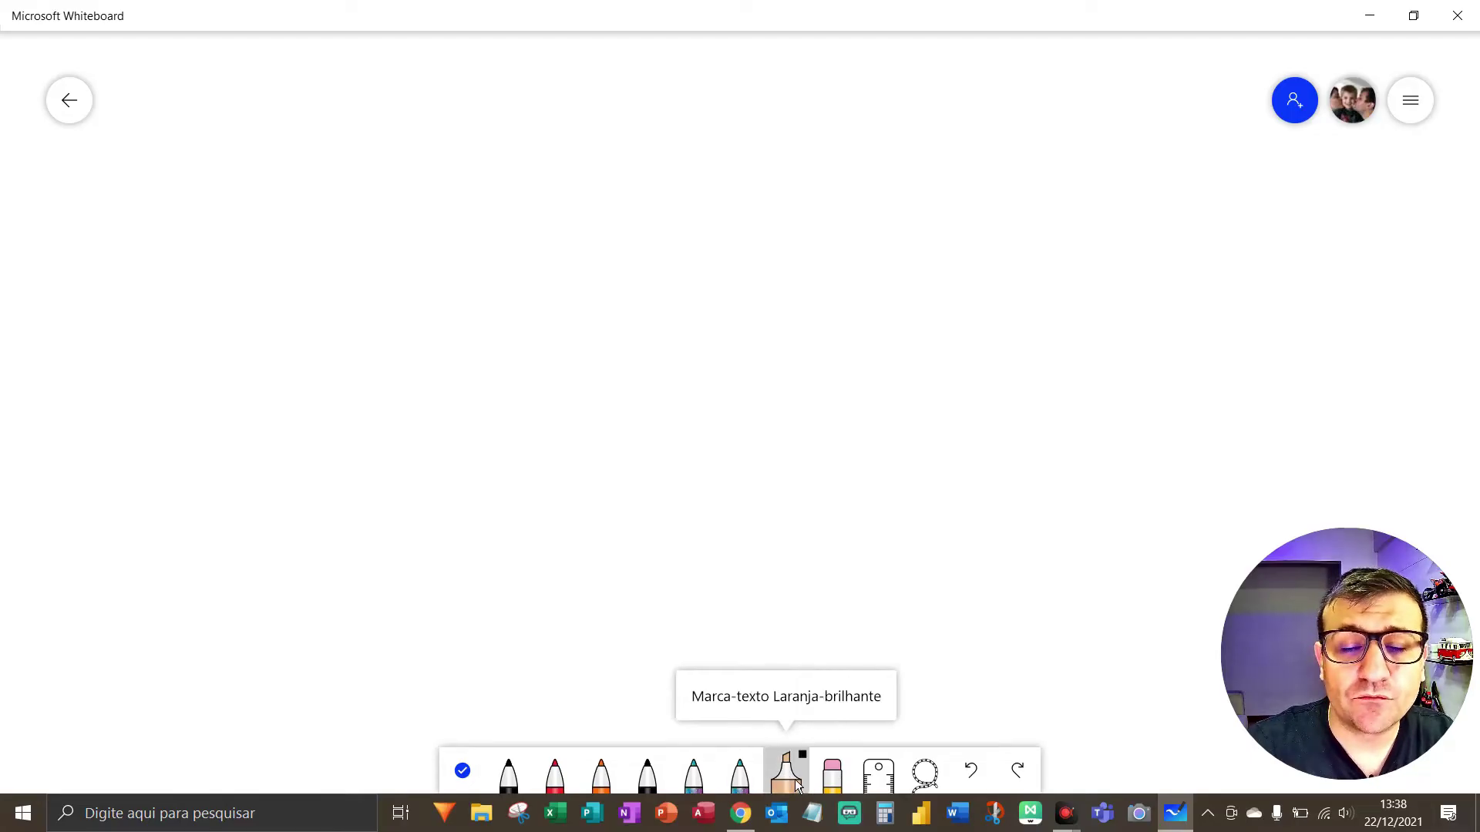
left_click(796, 783)
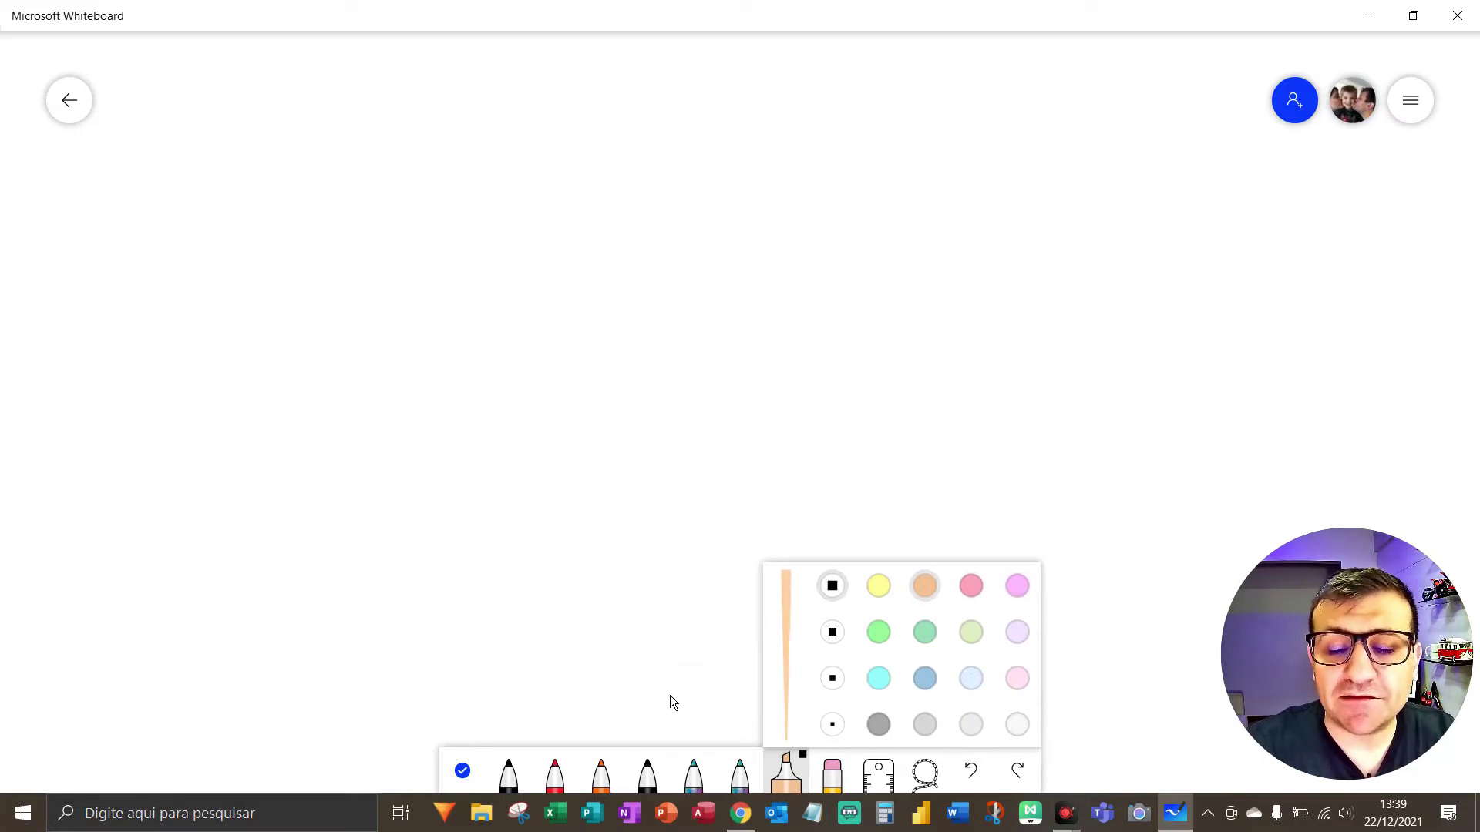
left_click(520, 779)
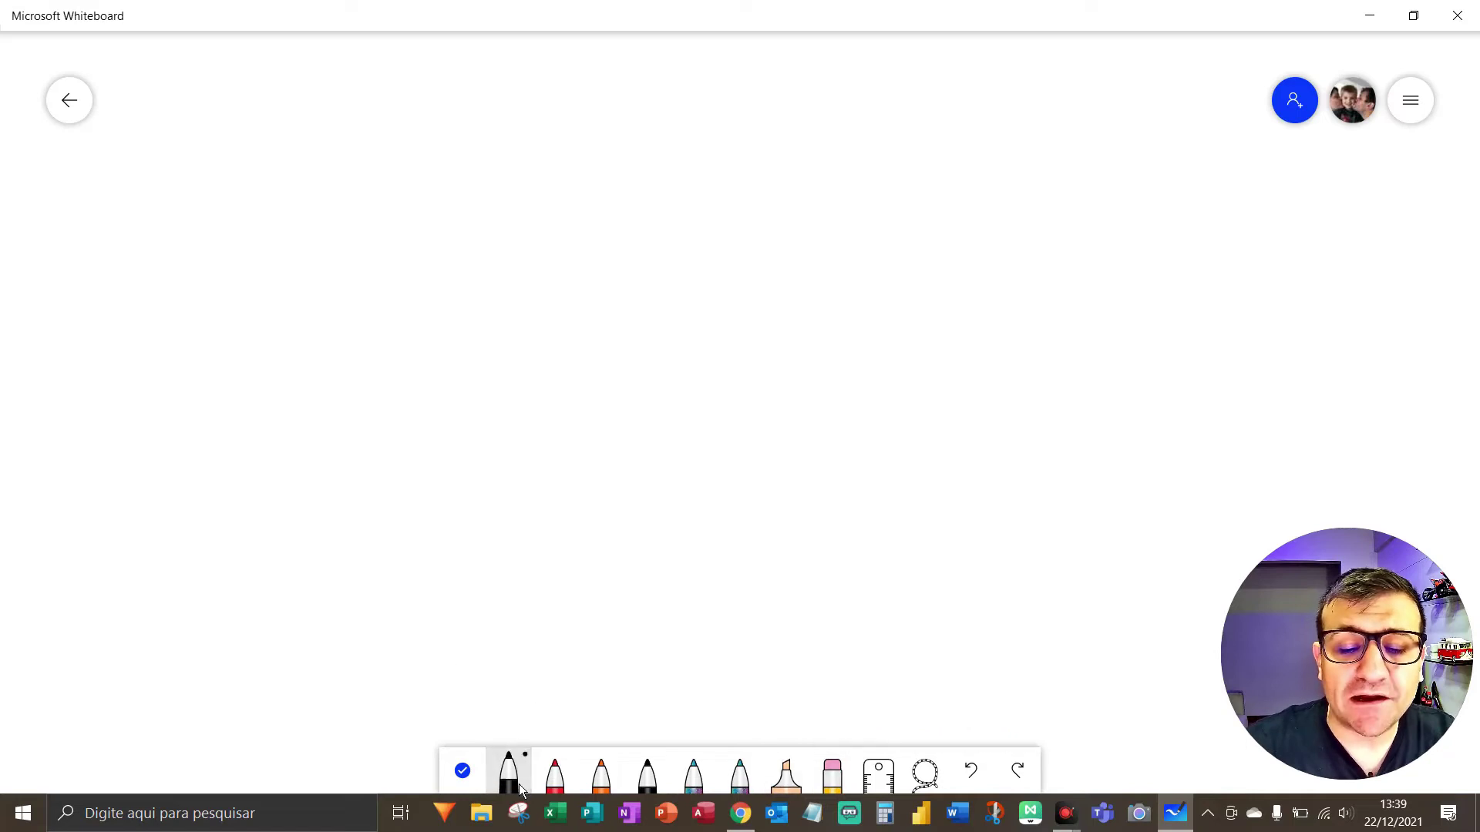
Set the pen colour to purple and draw a big looping scribble across the board
left_click(519, 780)
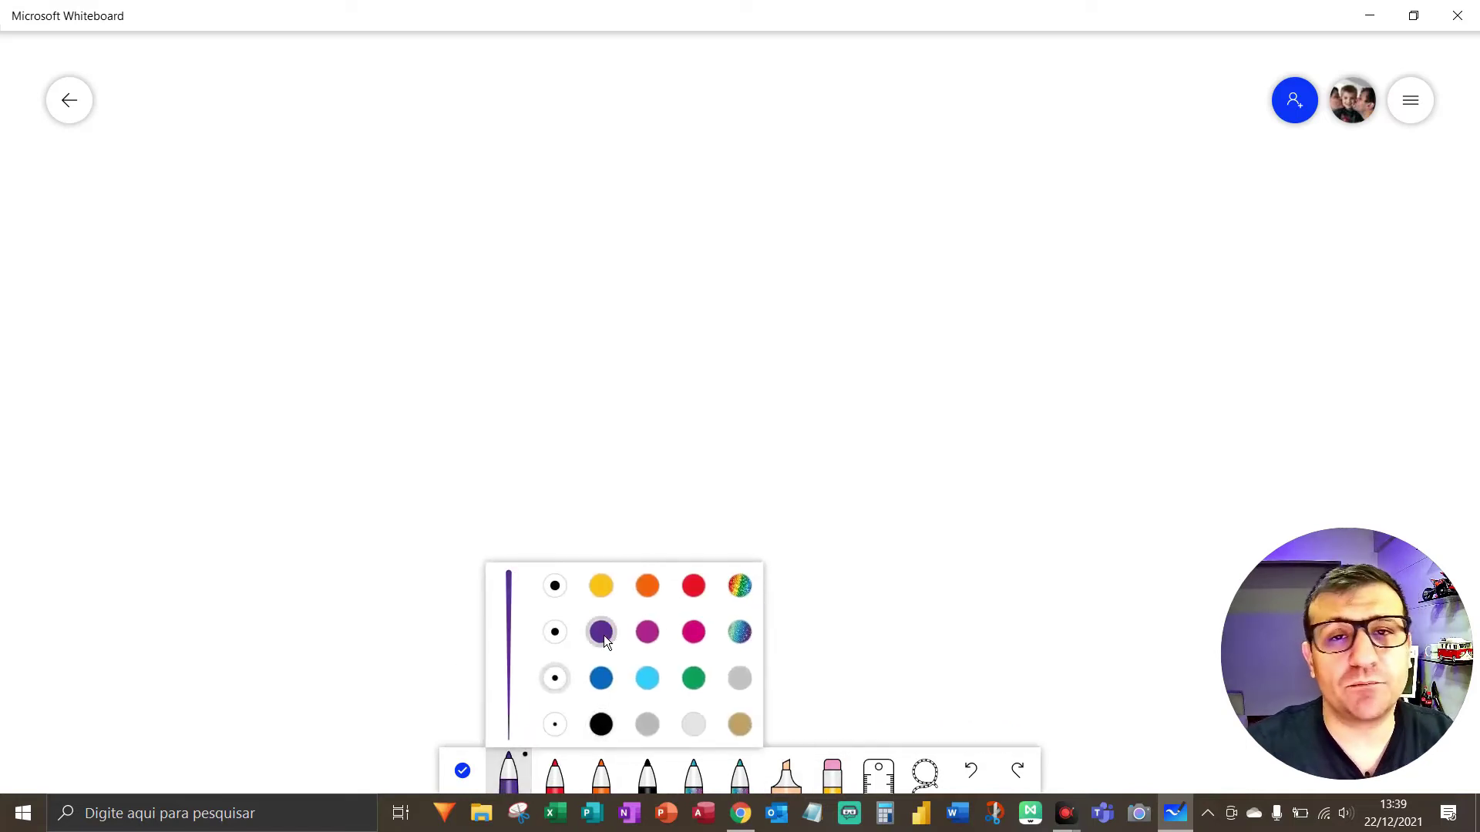
left_click(451, 418)
mouse_move(450, 252)
left_mouse_down()
mouse_move(245, 198)
mouse_move(618, 621)
mouse_move(568, 390)
mouse_move(403, 222)
mouse_move(570, 328)
left_mouse_up()
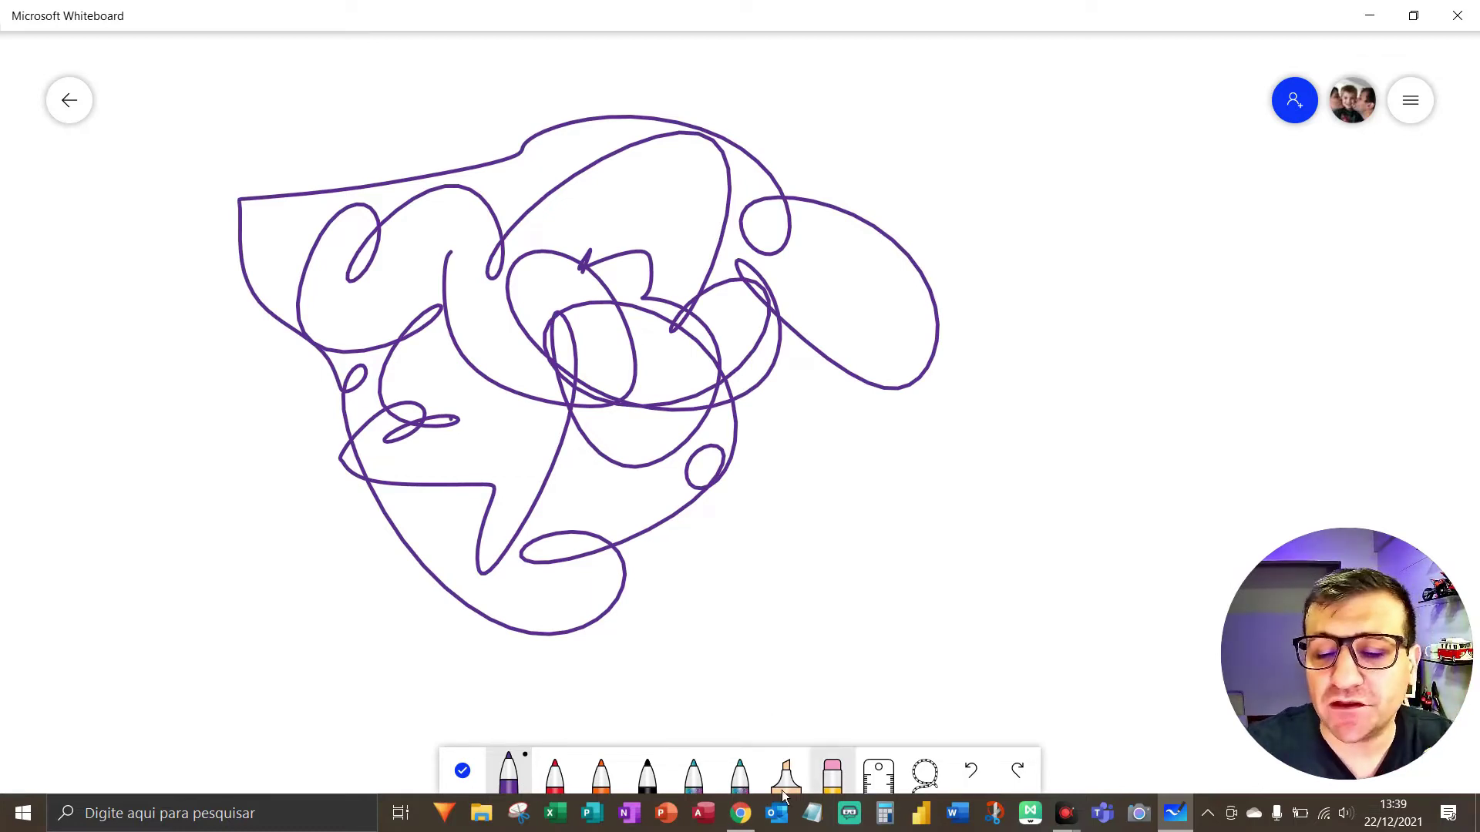
key("F5")
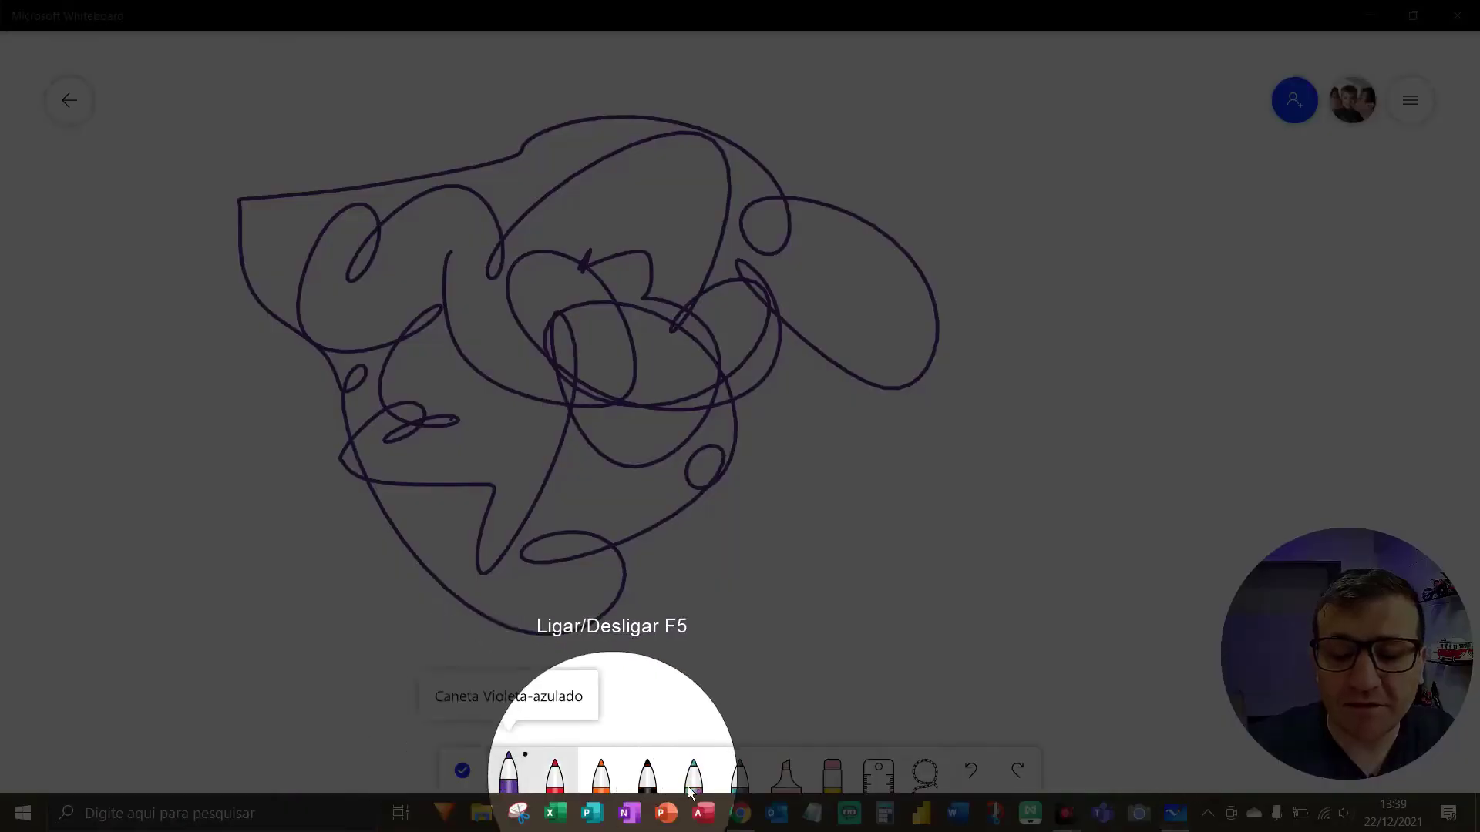
key("F5")
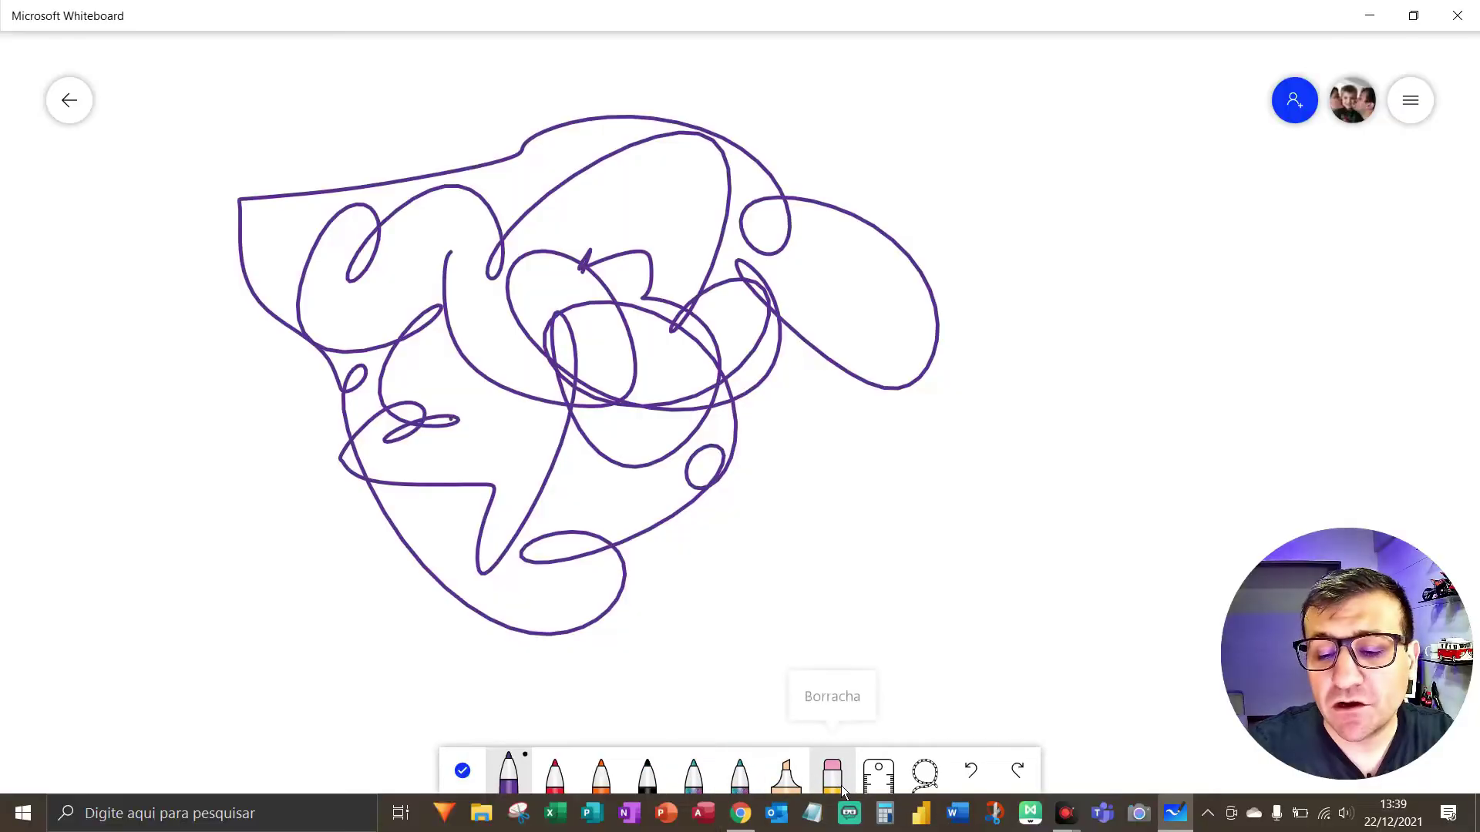
Erase the scribble's lower loops and right arc, keeping only its top outline
left_click(840, 785)
left_click_drag(730, 467, 470, 503)
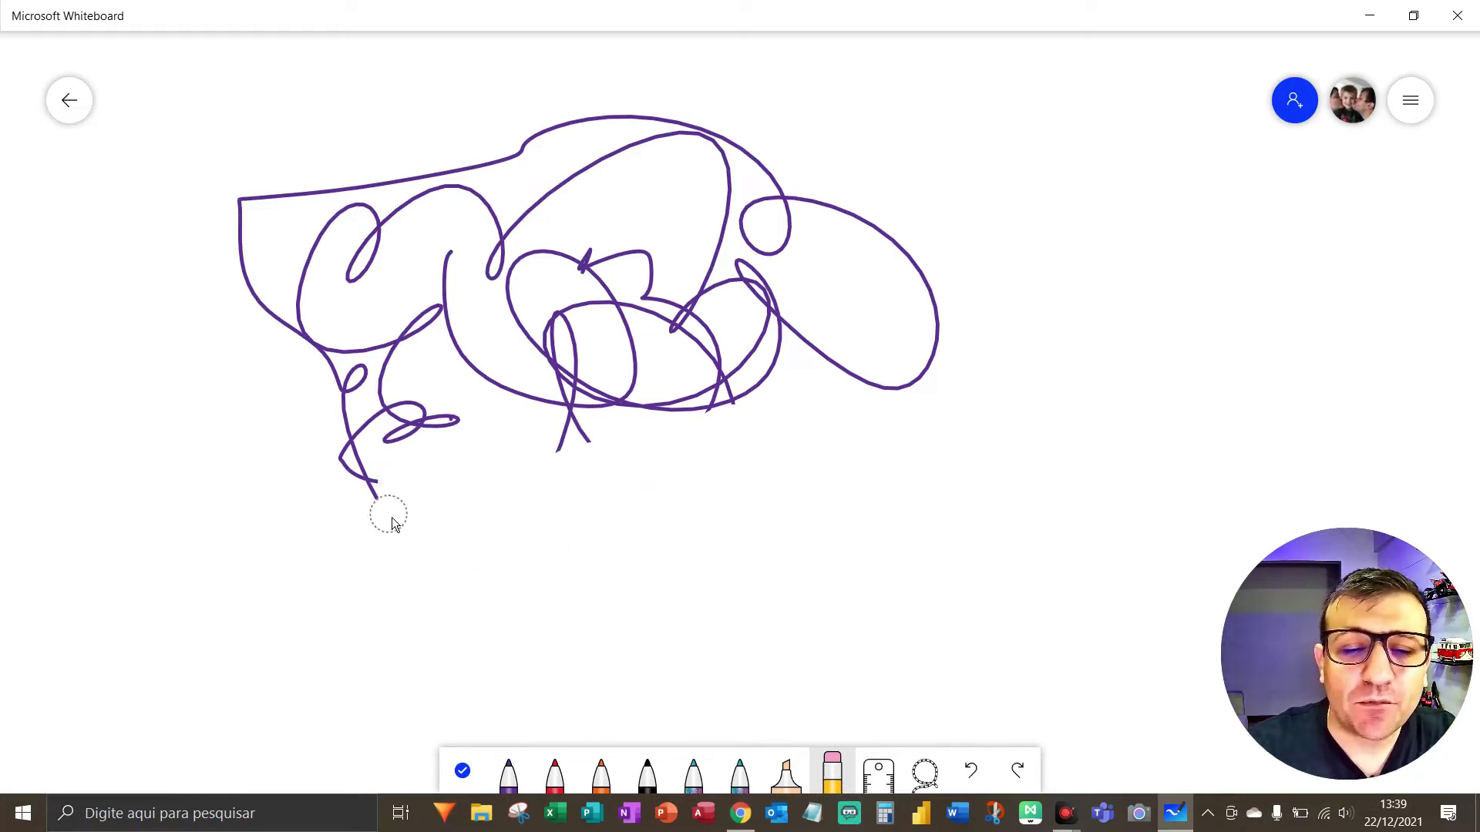
mouse_move(598, 449)
left_mouse_down()
mouse_move(627, 386)
mouse_move(677, 413)
mouse_move(878, 373)
mouse_move(900, 335)
left_mouse_up()
mouse_move(896, 255)
left_mouse_down()
mouse_move(837, 233)
mouse_move(811, 240)
left_mouse_up()
mouse_move(755, 297)
left_mouse_down()
mouse_move(531, 400)
mouse_move(386, 424)
mouse_move(337, 382)
mouse_move(502, 340)
mouse_move(493, 357)
left_mouse_up()
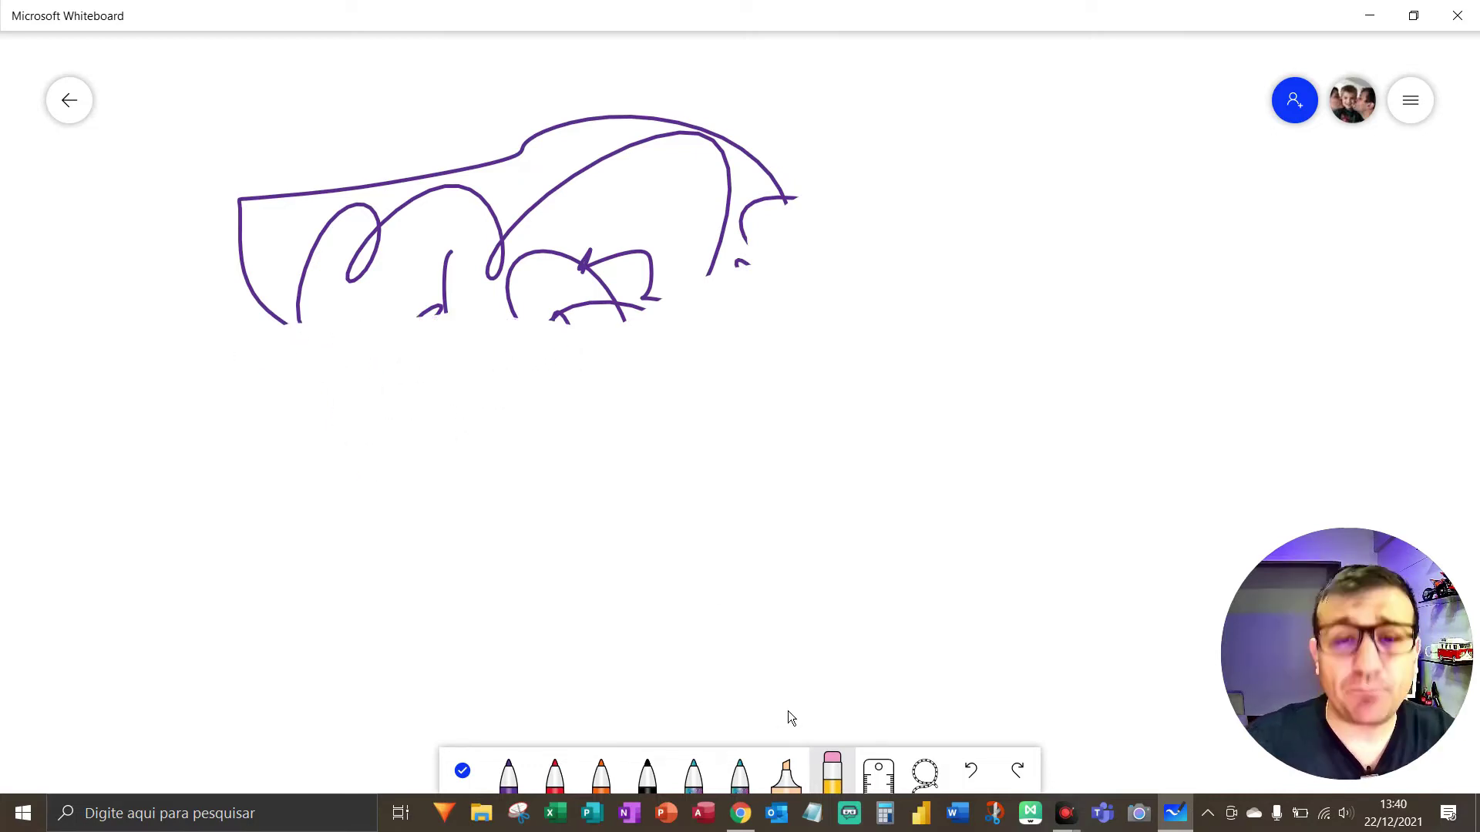
key("F5")
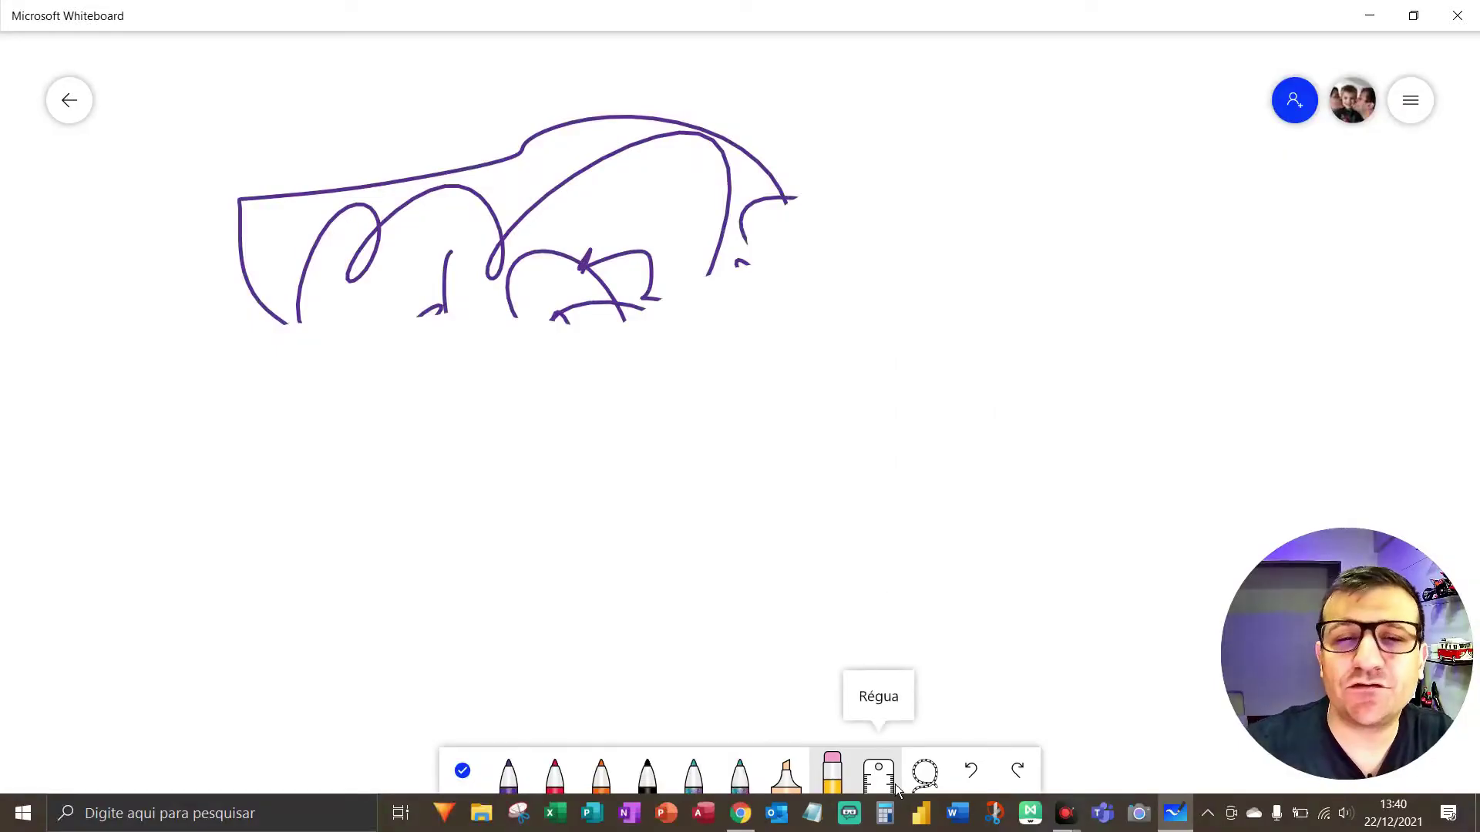
Level the ruler at 0° and draw two straight horizontal purple lines along it
left_click(895, 784)
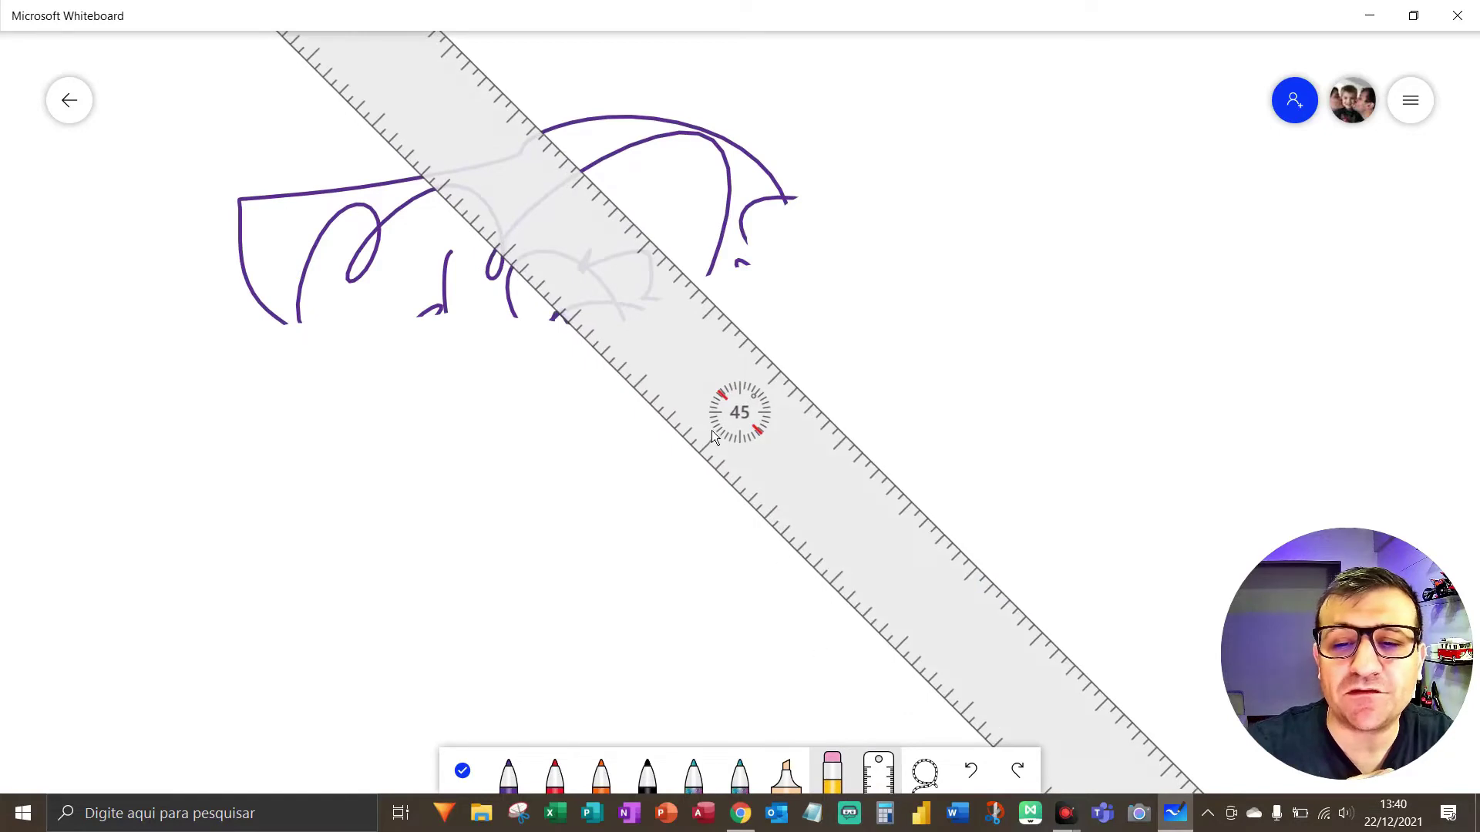
scroll(646, 328, "down", 2)
scroll(645, 339, "down", 5)
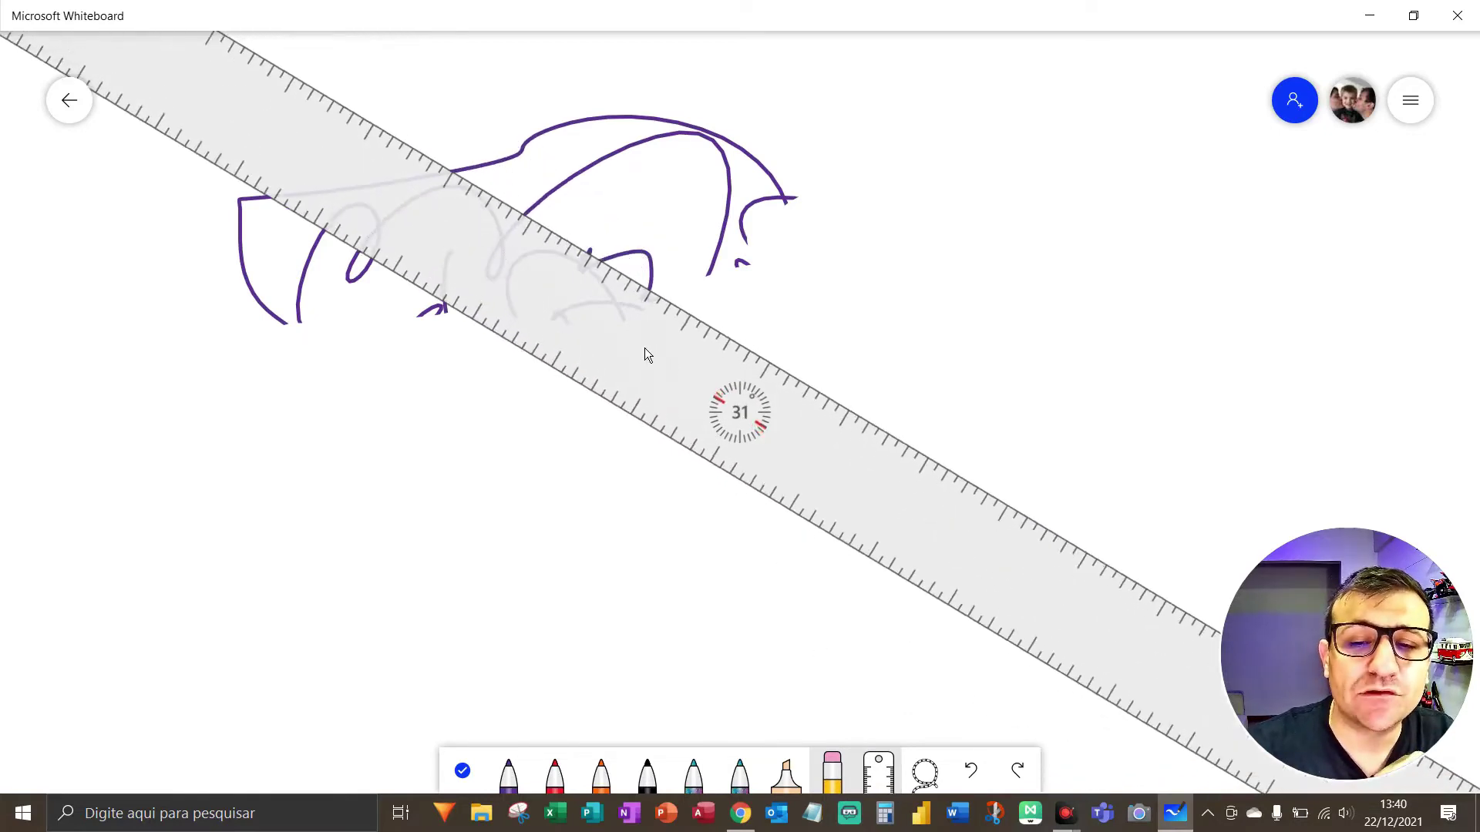
scroll(643, 351, "down", 2)
scroll(643, 356, "down", 3)
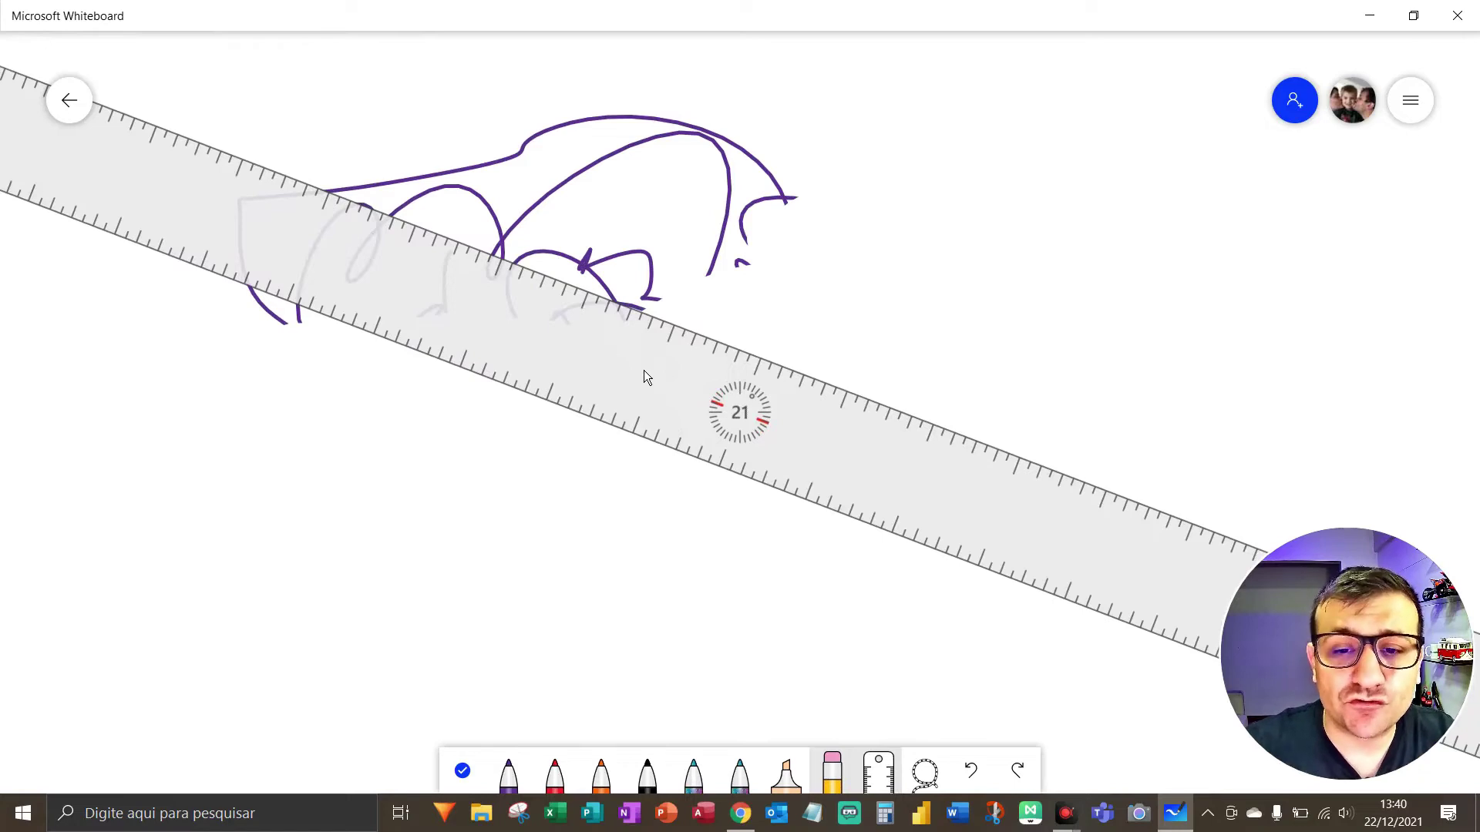
scroll(642, 369, "down", 4)
scroll(638, 377, "down", 3)
scroll(636, 389, "down", 2)
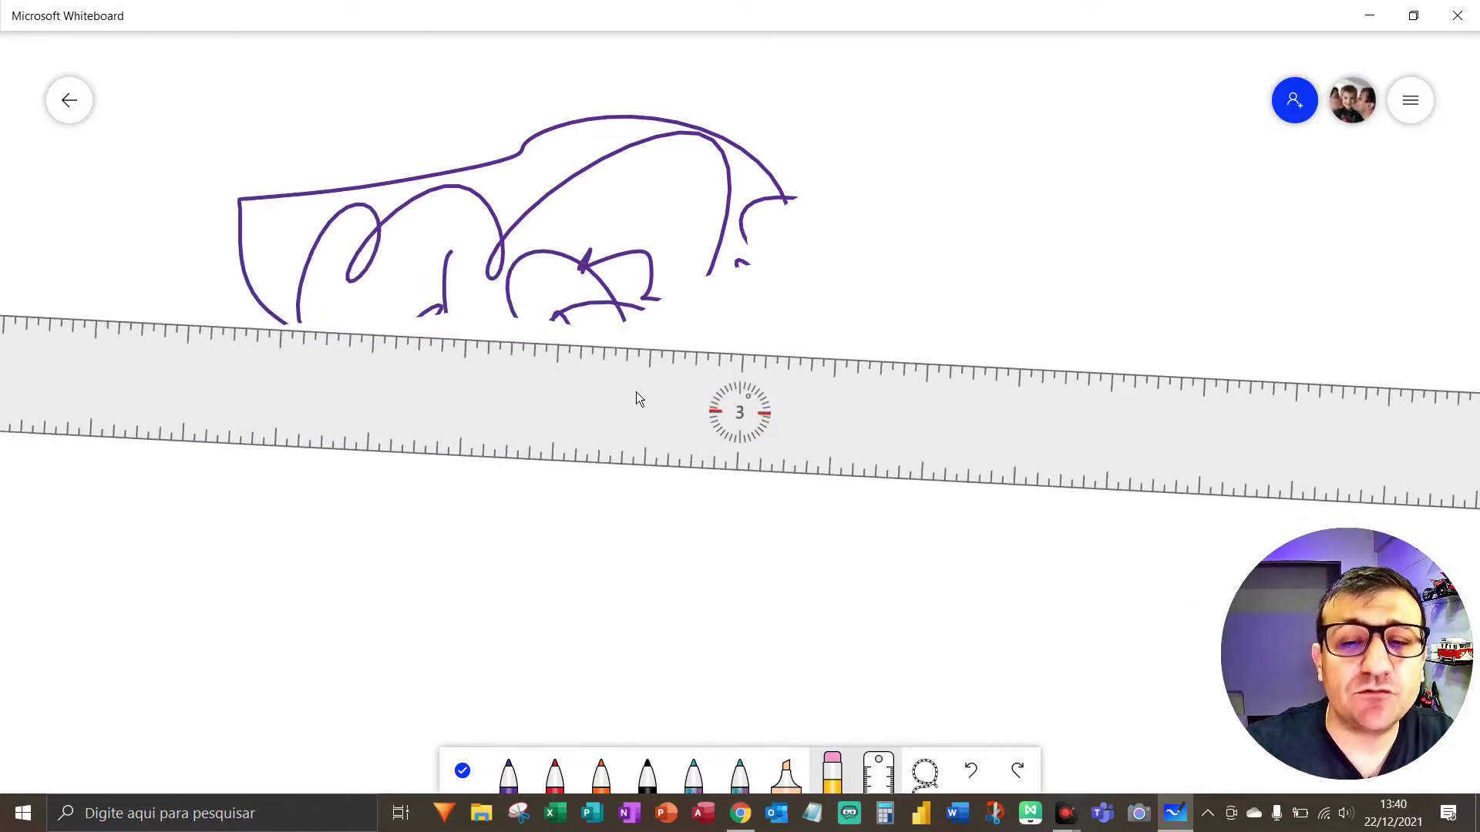
scroll(630, 408, "down", 1)
scroll(630, 409, "down", 1)
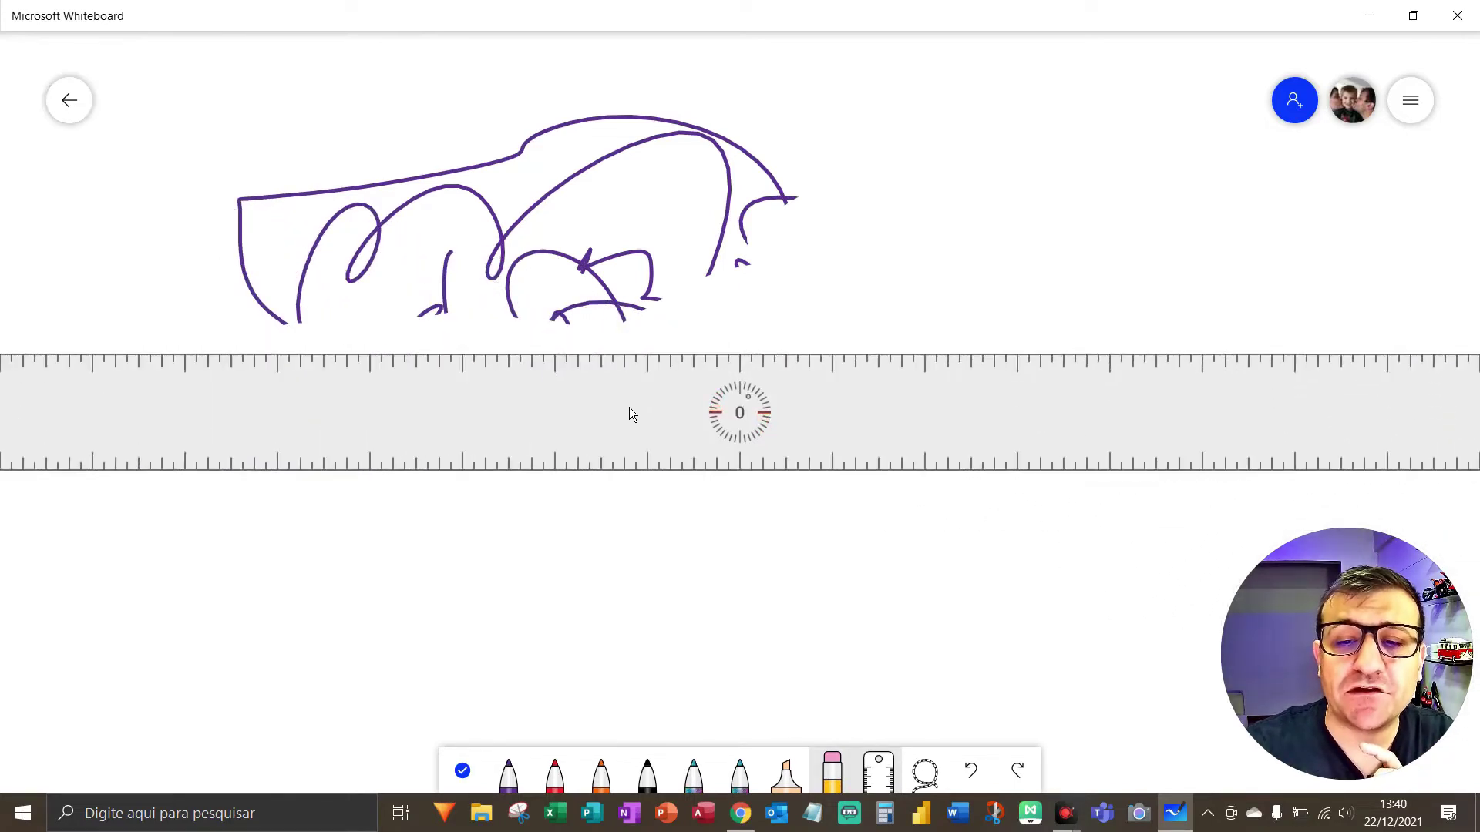
left_click_drag(636, 424, 556, 564)
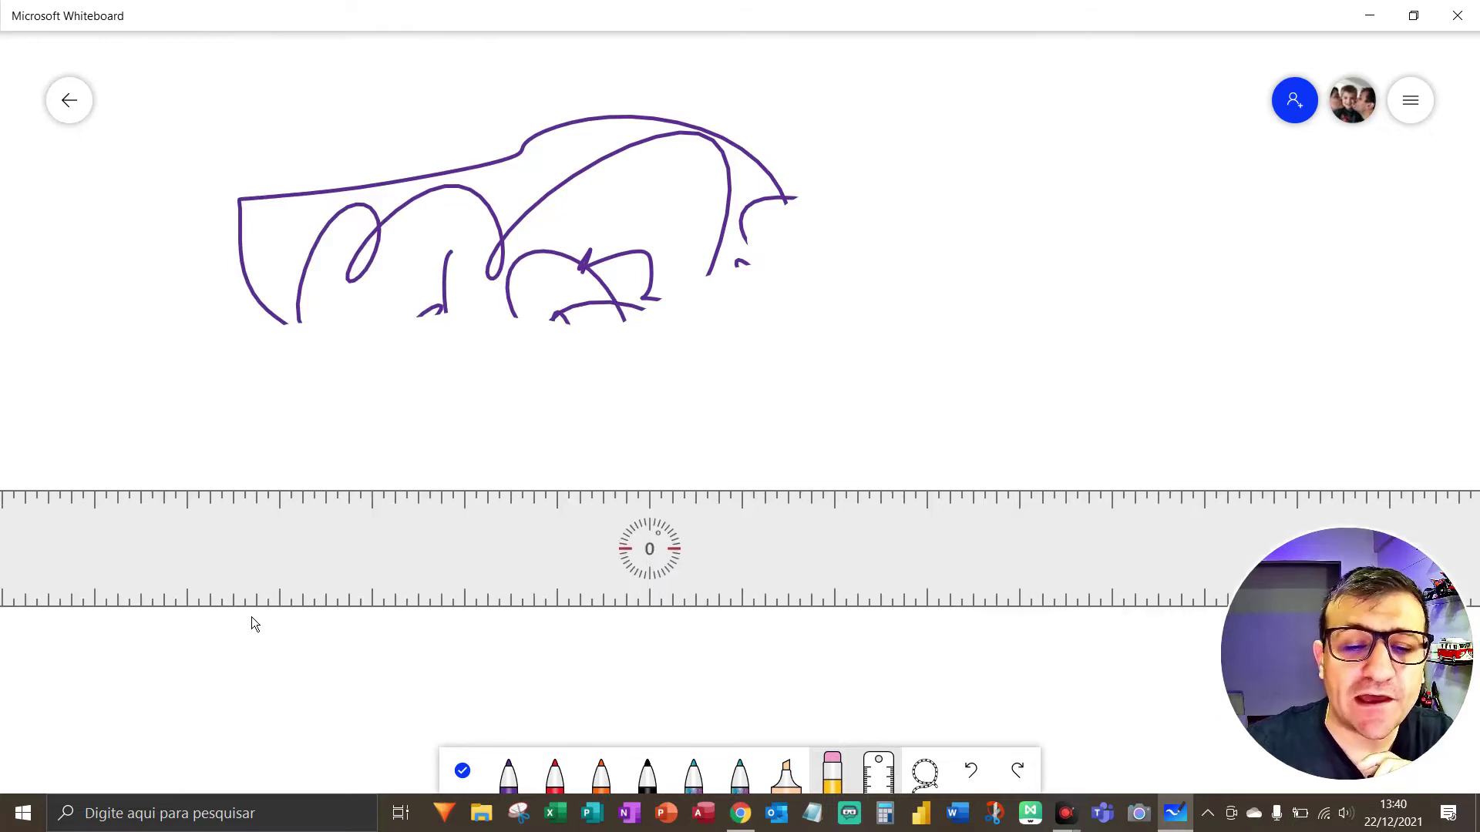
left_click(515, 786)
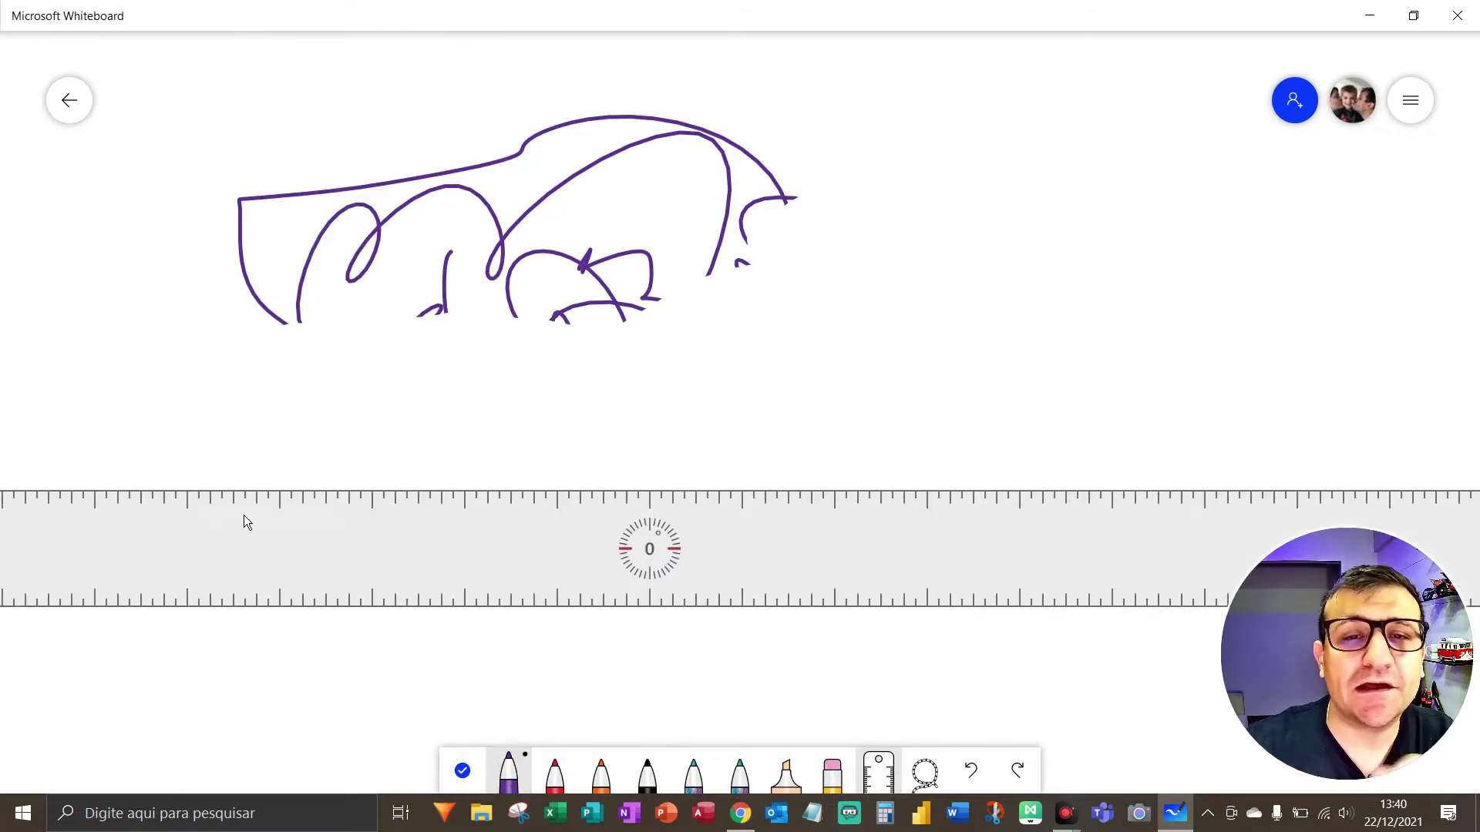
left_click_drag(140, 491, 1142, 507)
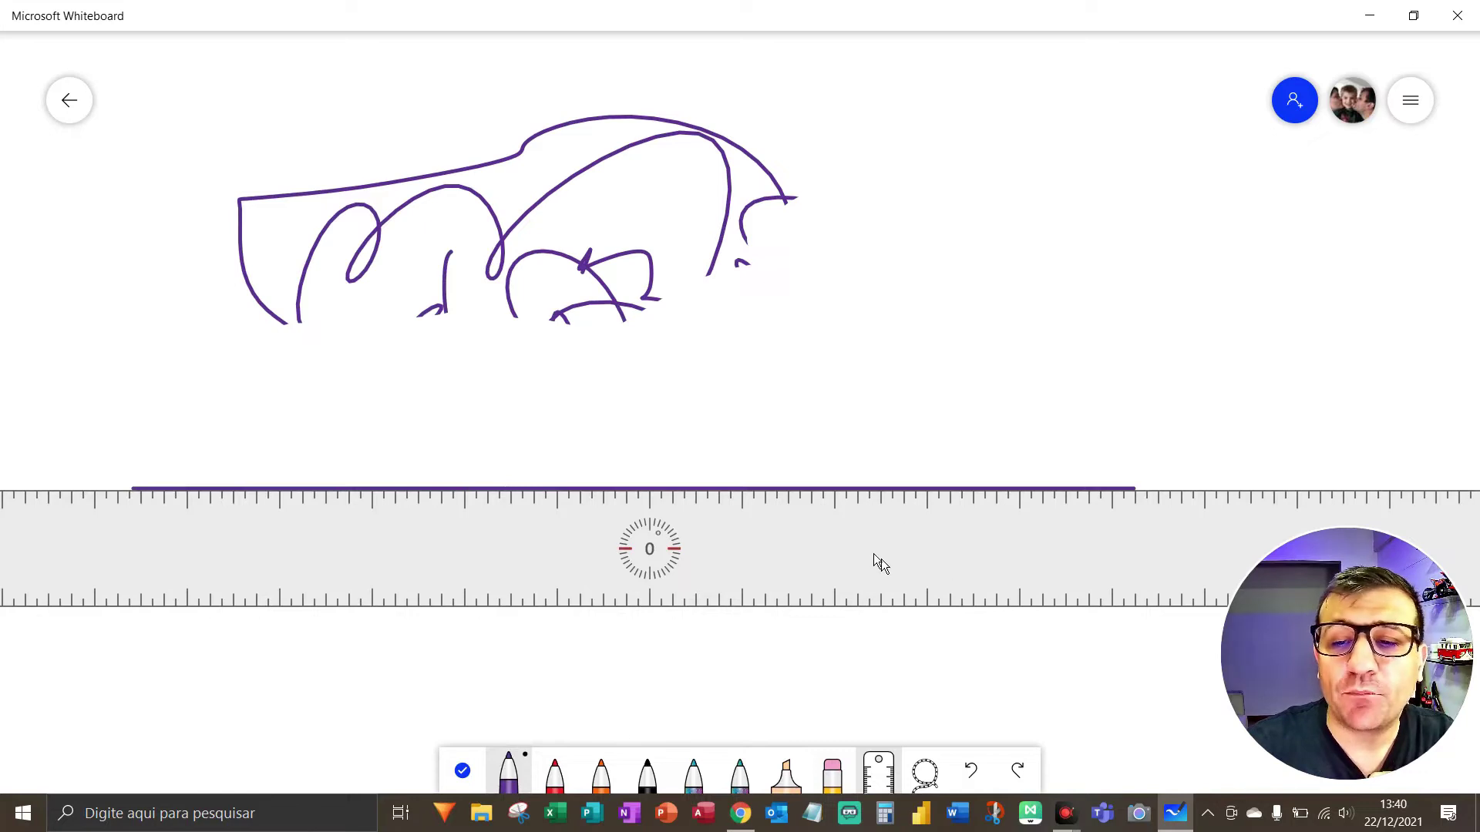
left_click_drag(872, 553, 866, 641)
left_click_drag(148, 583, 1045, 604)
Rotate the ruler to 22° and draw parallel diagonal lines crossing the horizontal ones
scroll(649, 652, "down", 3)
scroll(638, 642, "down", 3)
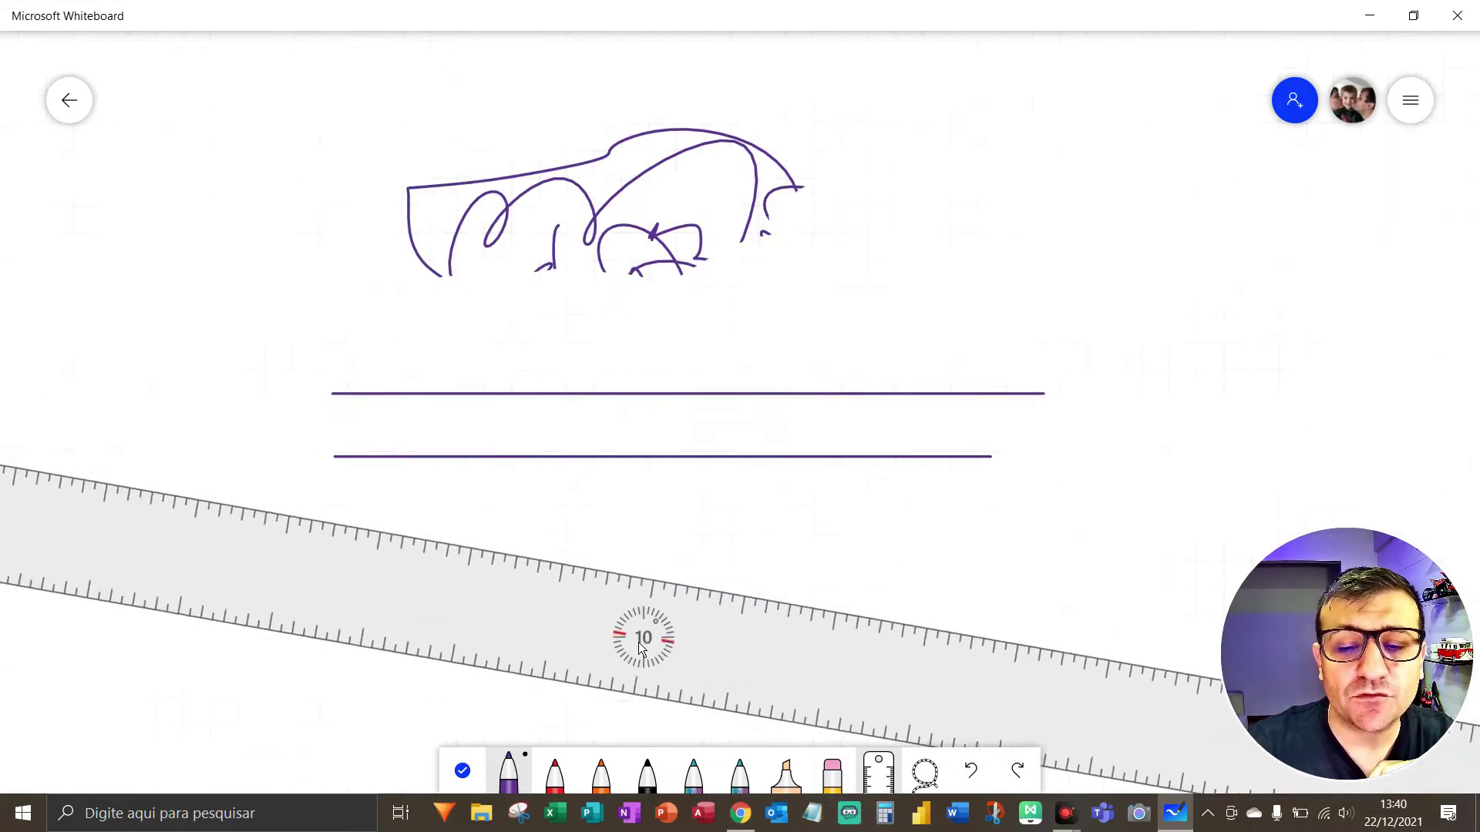
scroll(626, 617, "down", 3)
scroll(621, 634, "down", 3)
mouse_move(620, 633)
left_mouse_down()
mouse_move(716, 502)
mouse_move(917, 555)
mouse_move(477, 439)
left_mouse_up()
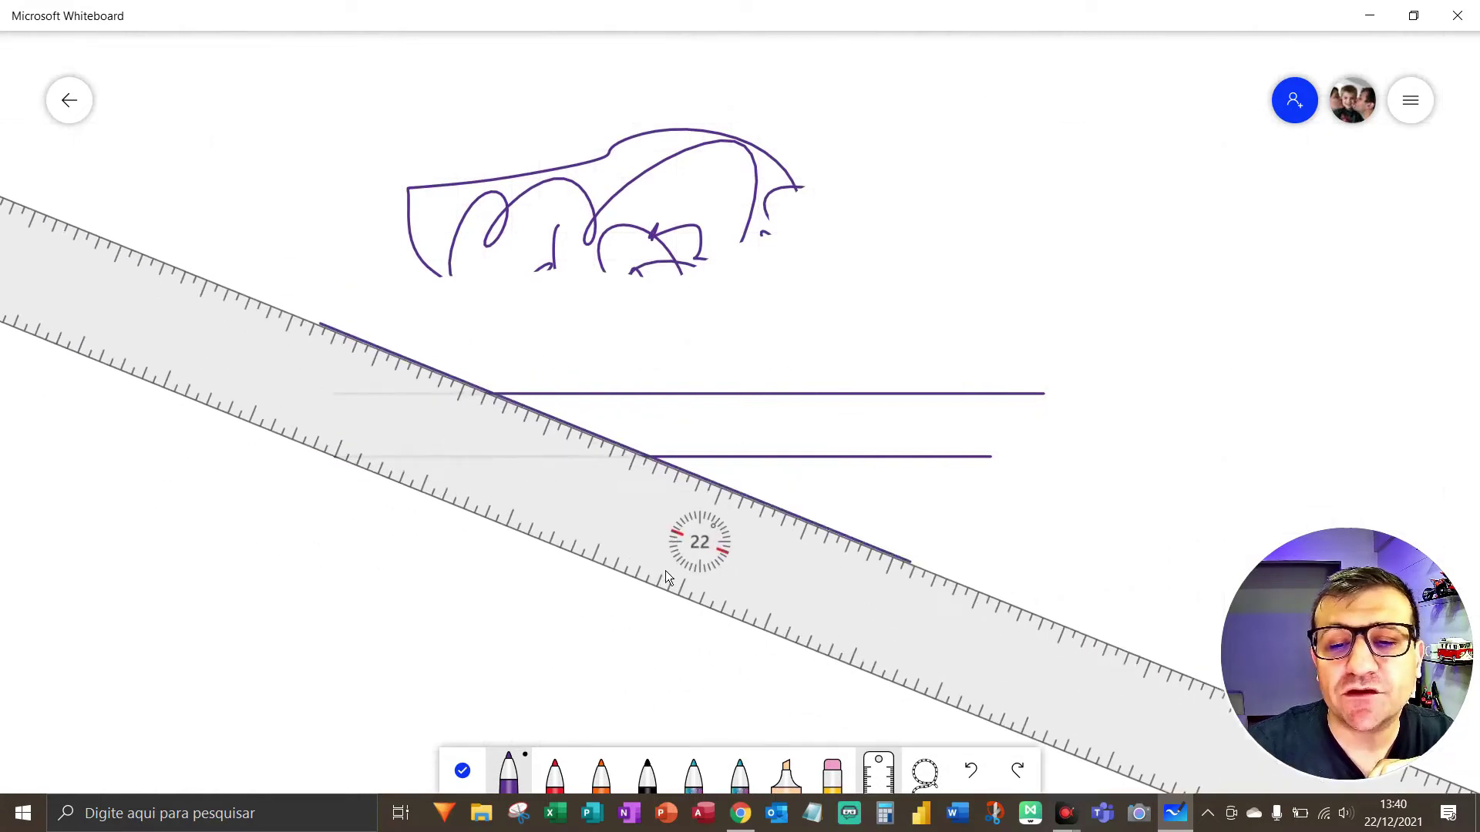
mouse_move(667, 577)
left_mouse_down()
mouse_move(764, 504)
mouse_move(804, 524)
left_mouse_up()
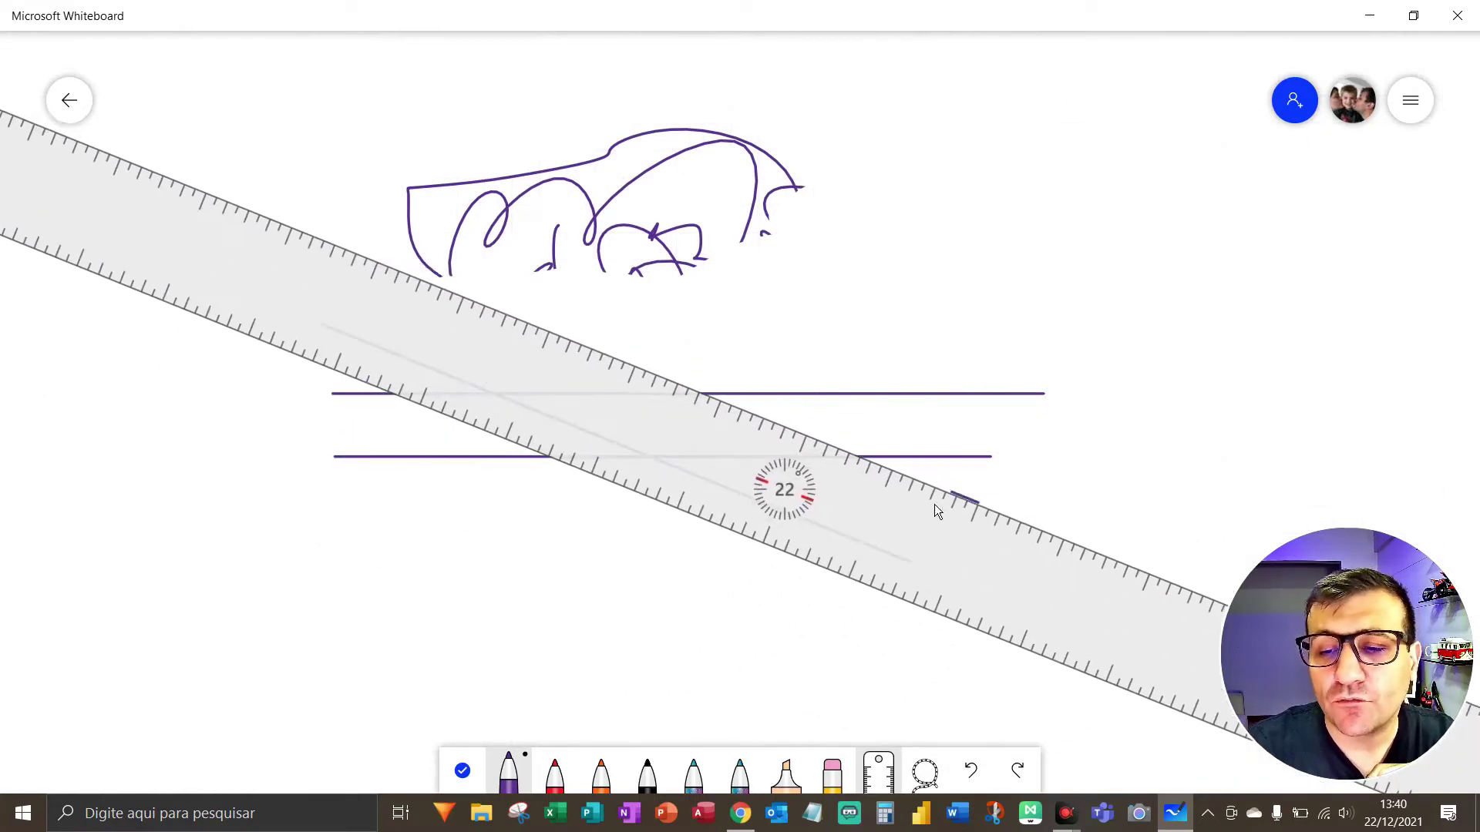
left_click_drag(934, 504, 501, 390)
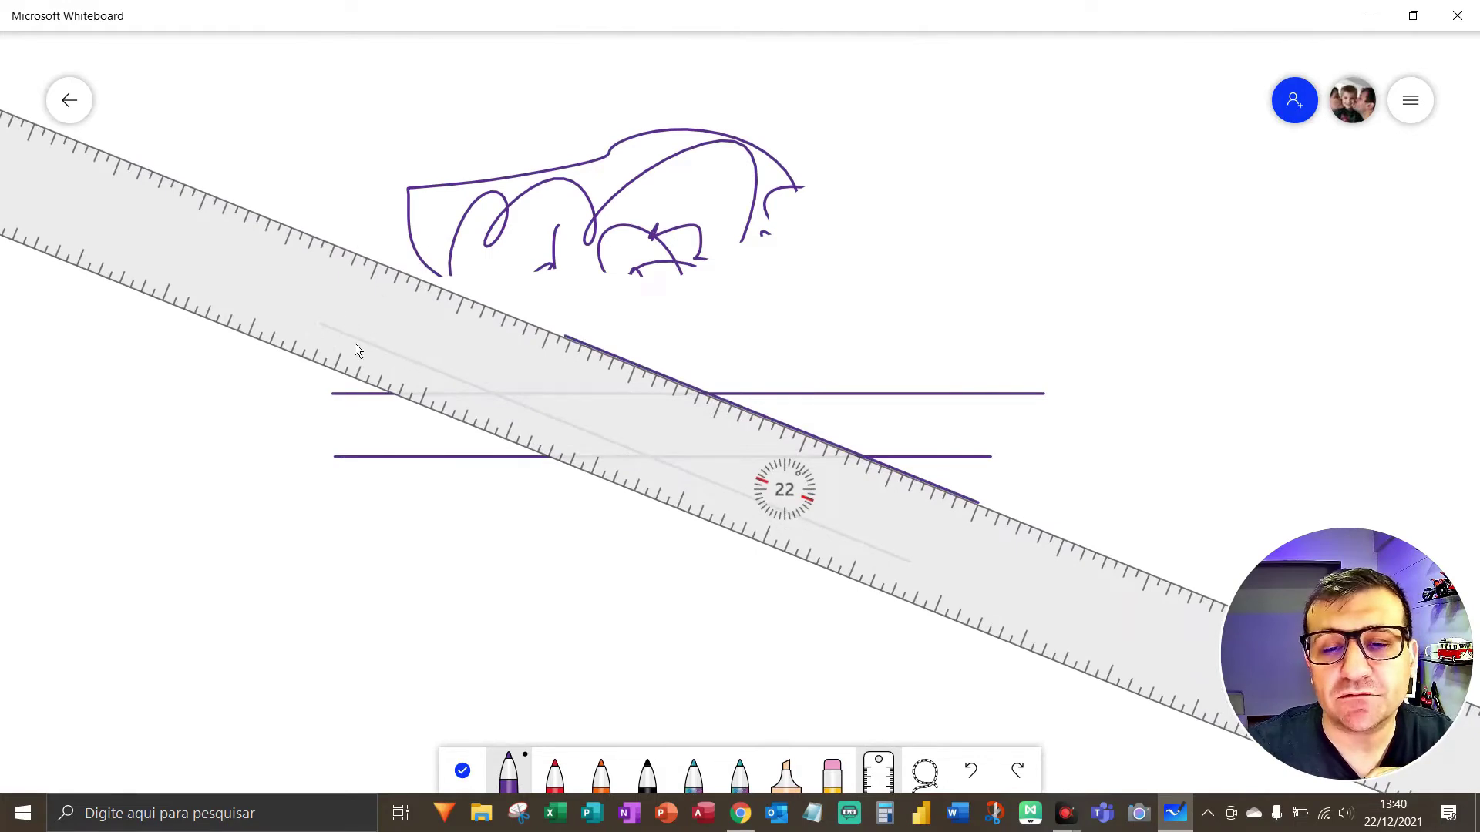
left_click_drag(354, 344, 791, 680)
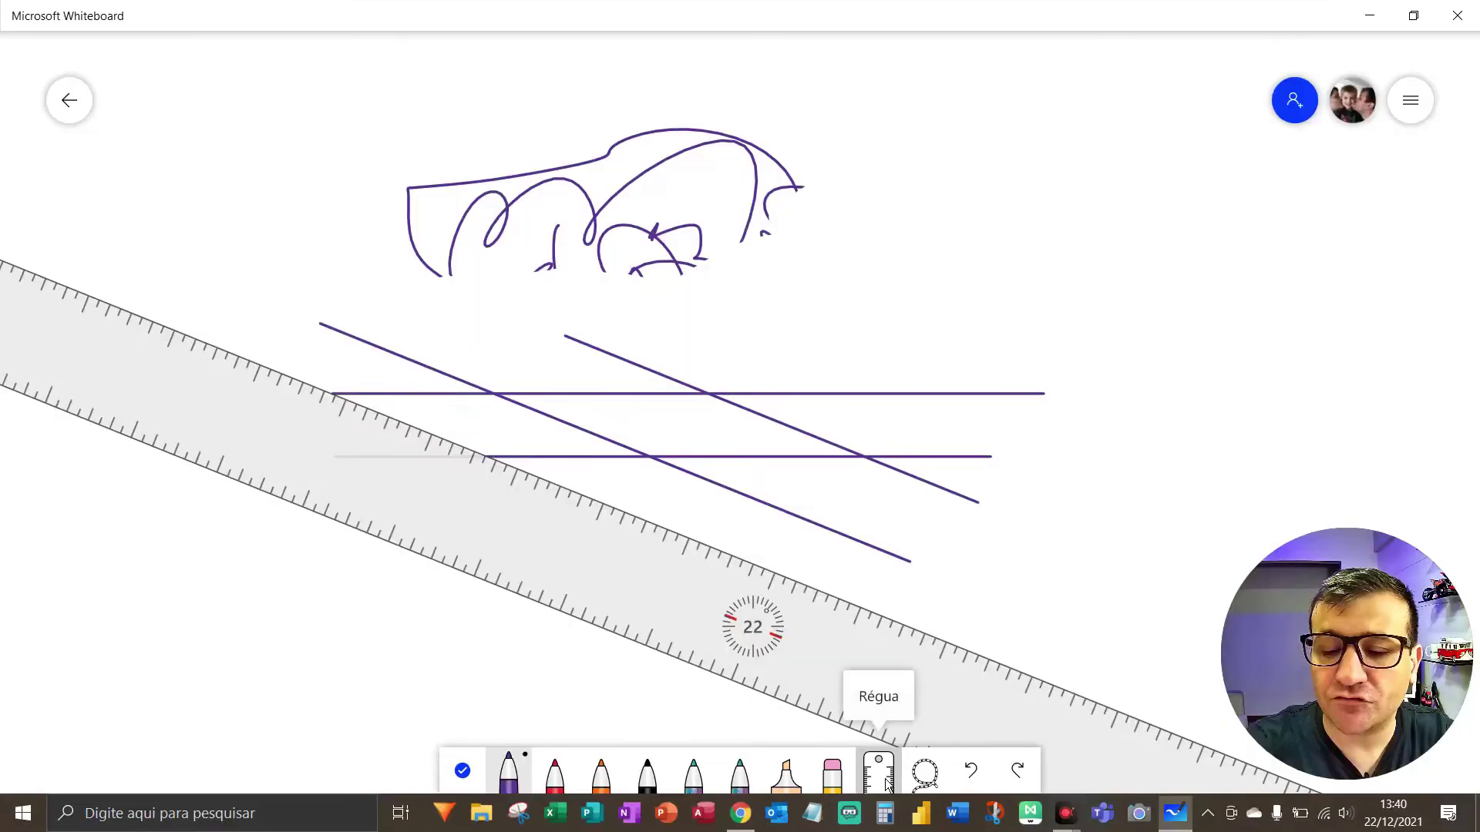
Hide the ruler, lasso-select the leftover scribble, and move it just above the crossing lines
left_click(882, 779)
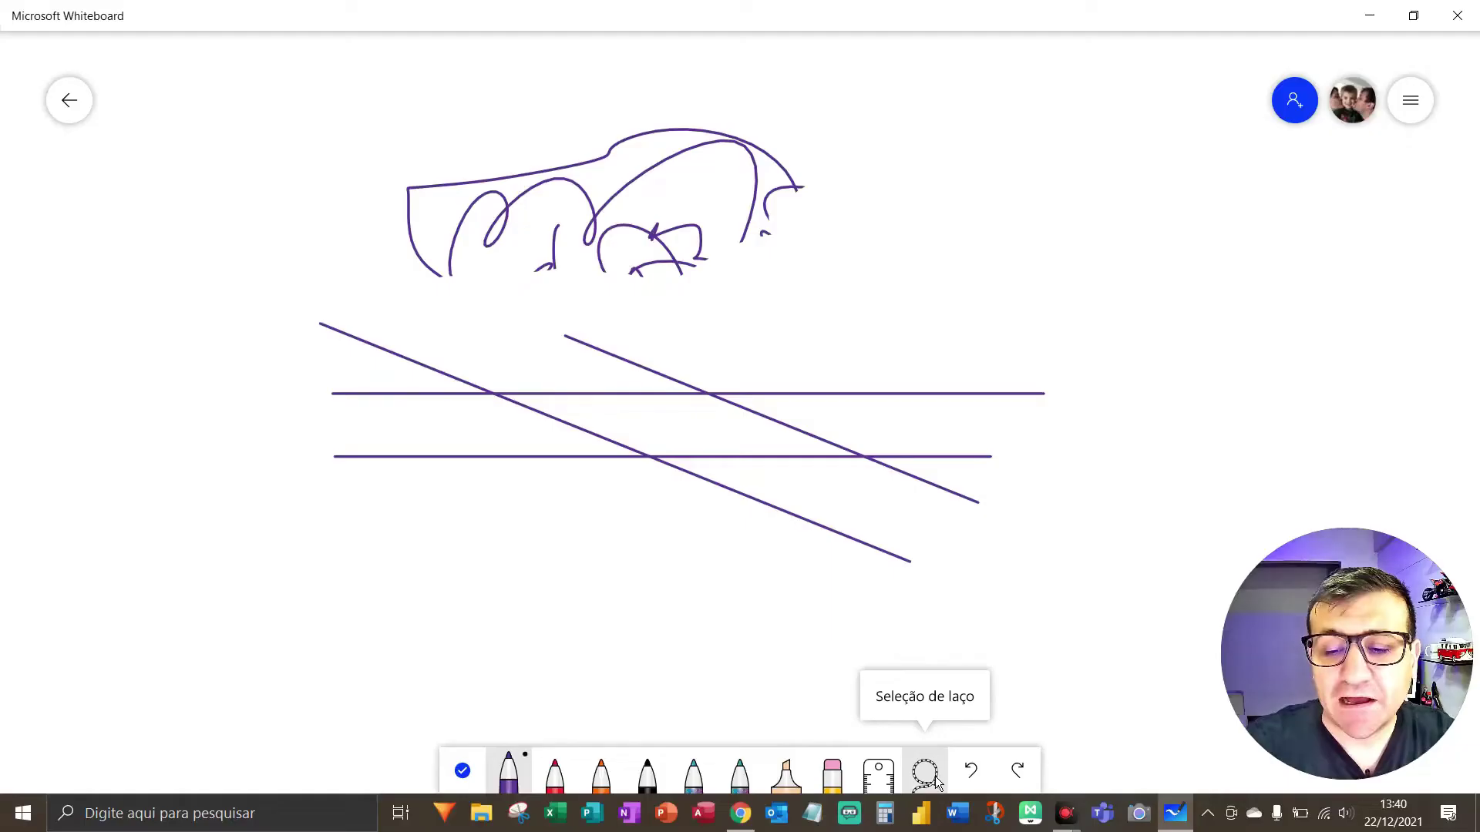
left_click(939, 783)
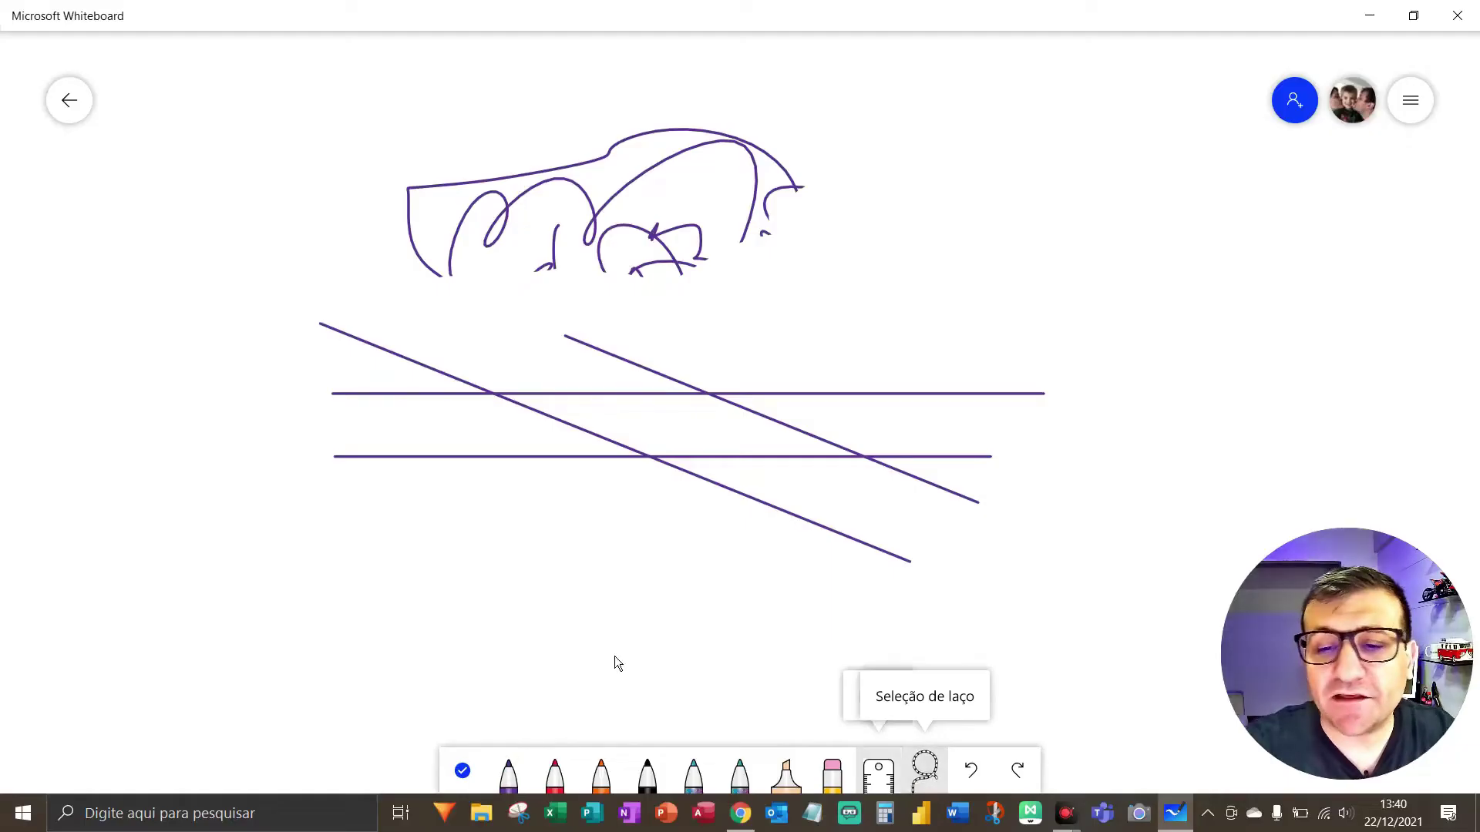
mouse_move(290, 76)
left_mouse_down()
mouse_move(873, 343)
mouse_move(926, 337)
left_mouse_up()
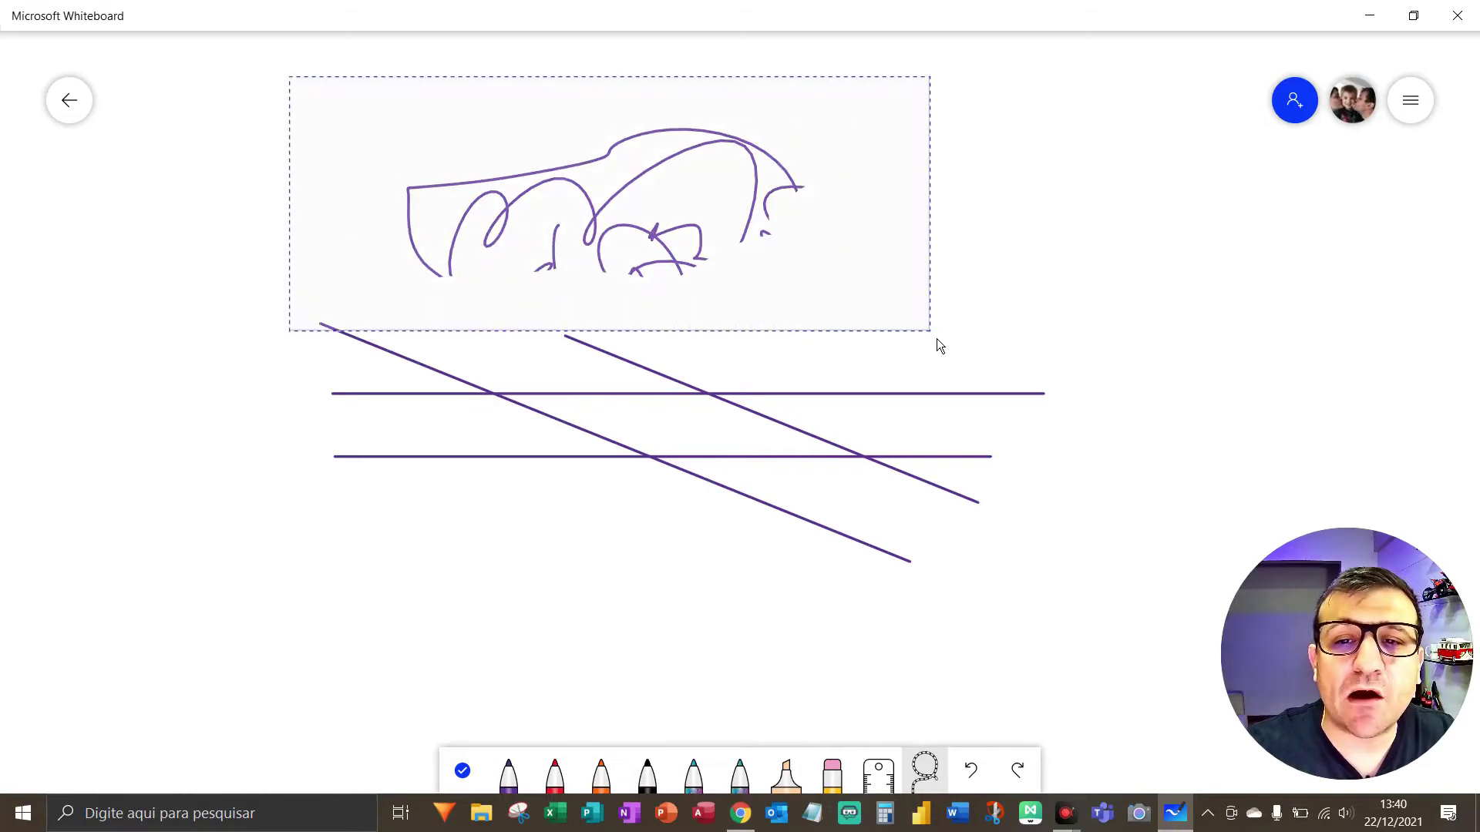
mouse_move(615, 196)
left_mouse_down()
mouse_move(1164, 268)
mouse_move(421, 198)
mouse_move(413, 128)
left_mouse_up()
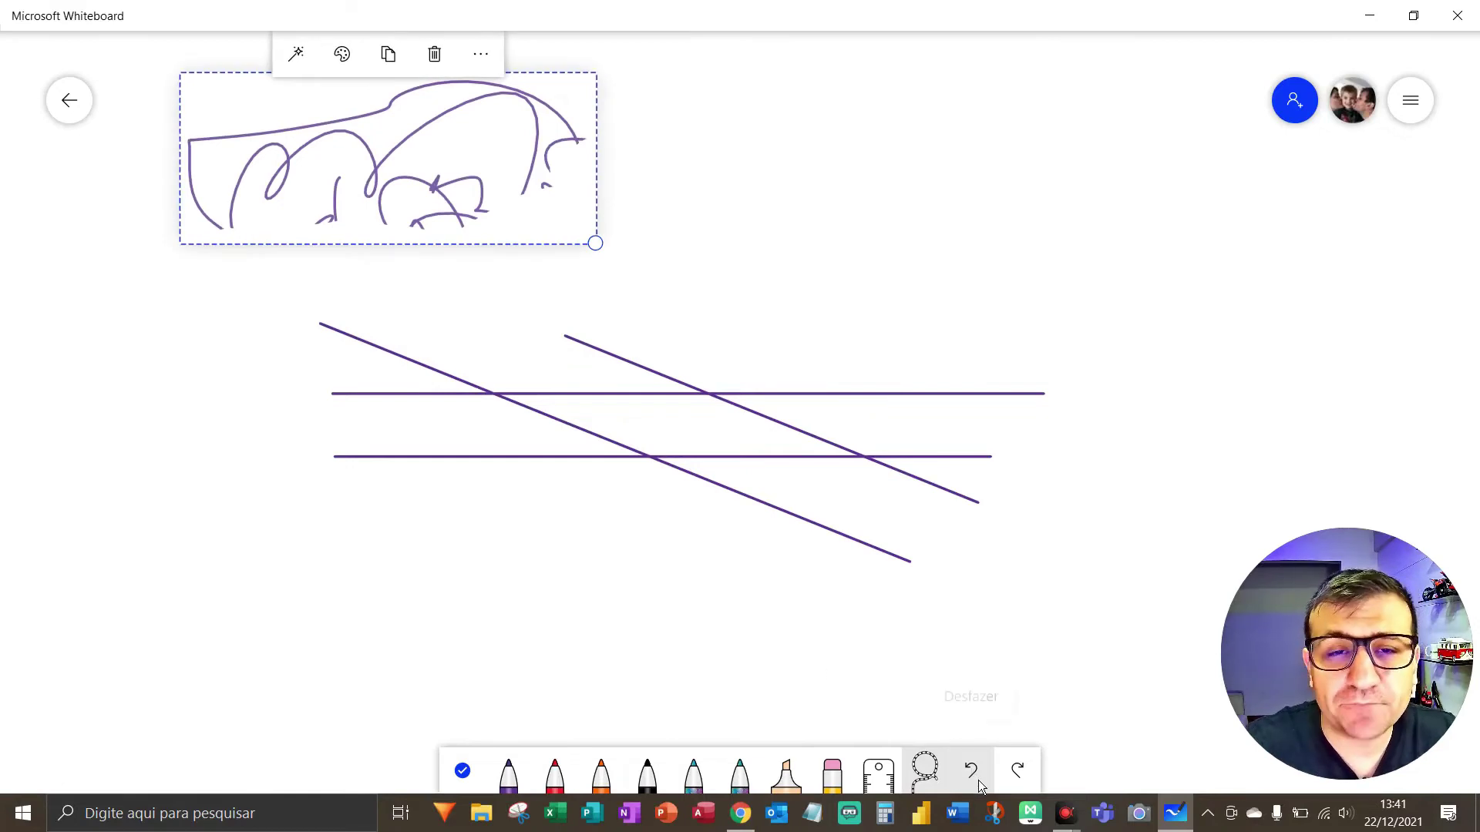
key("F5")
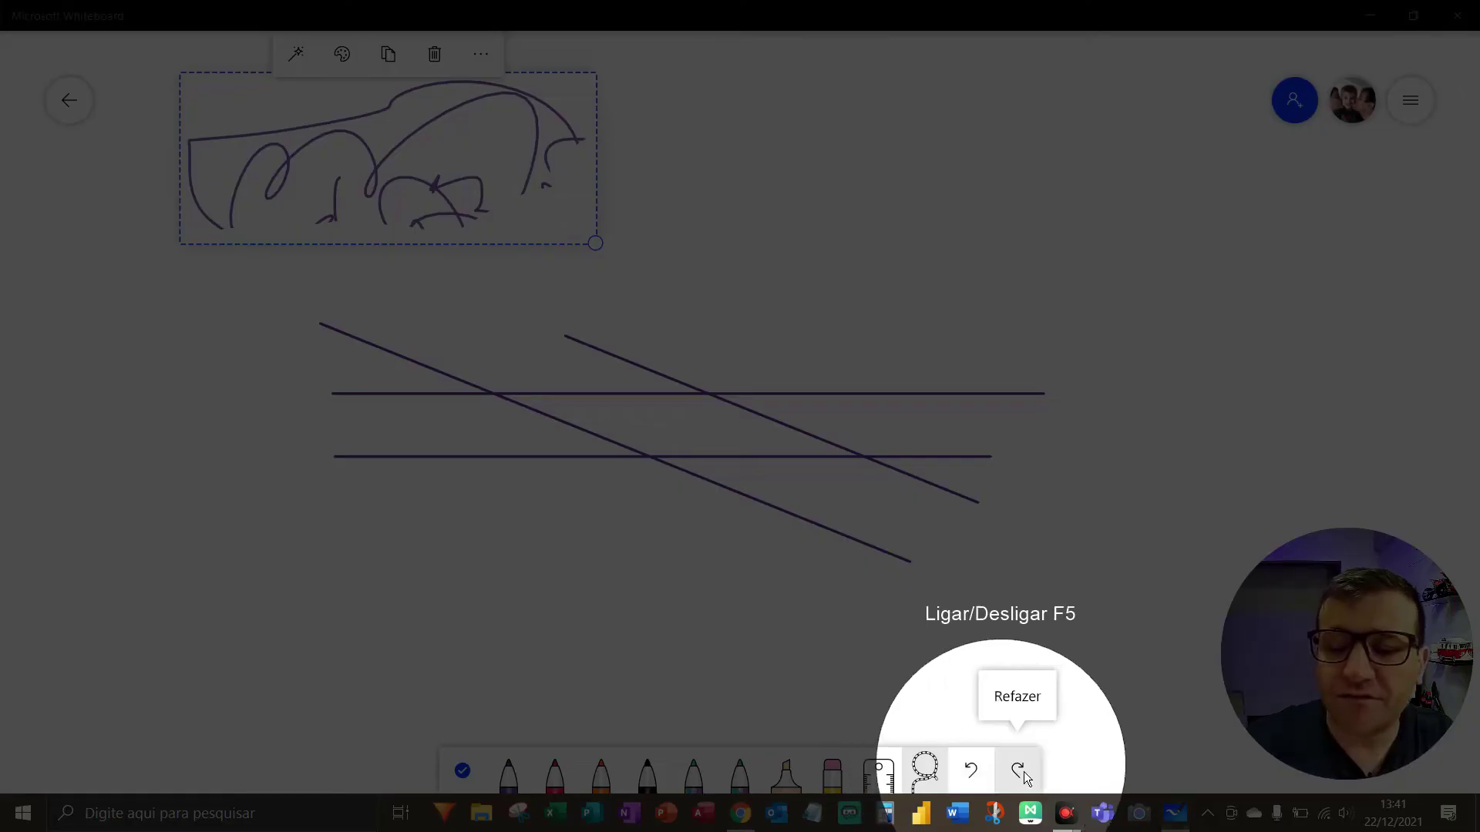
key("F5")
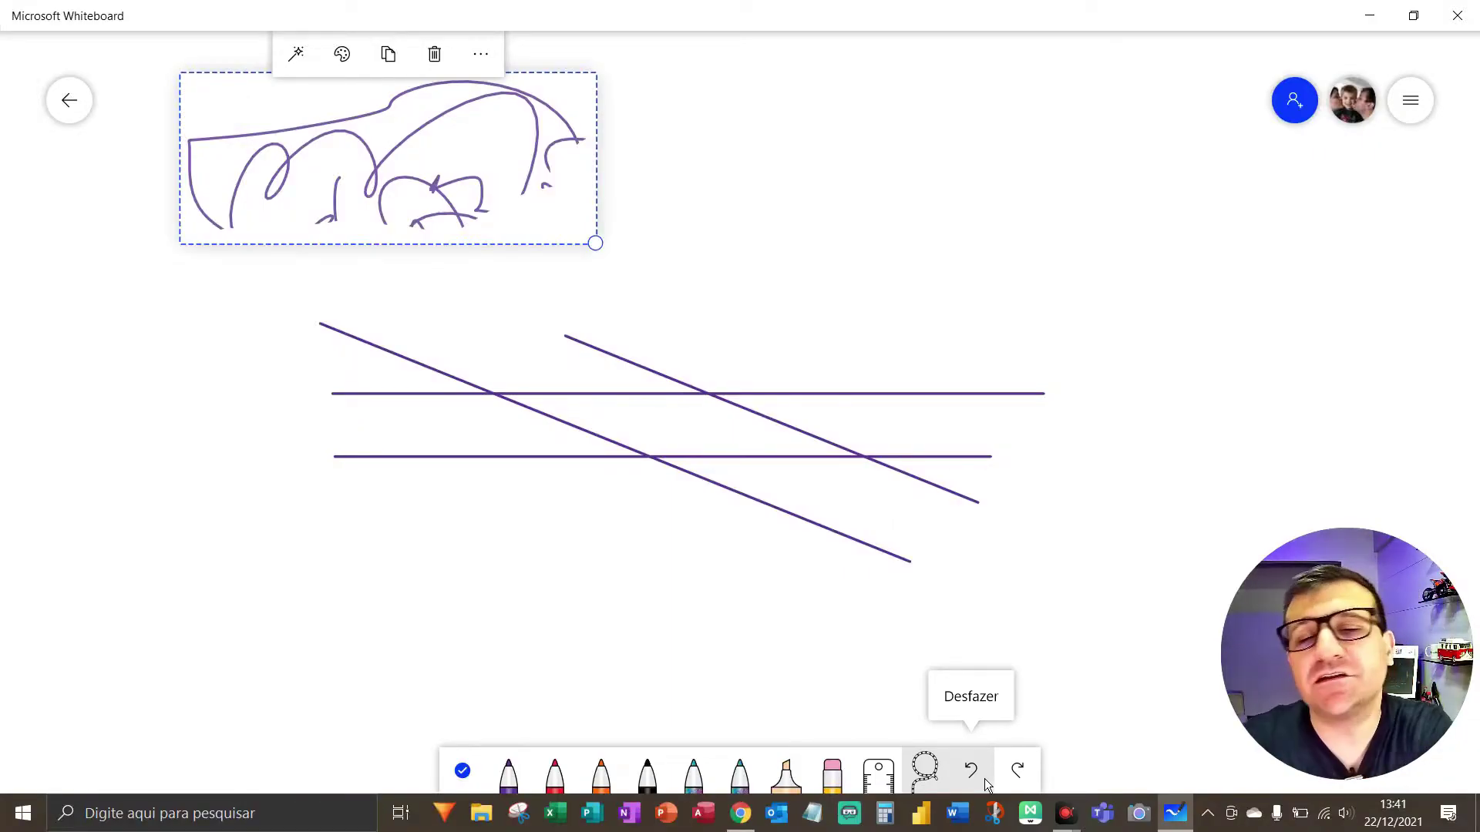
left_click_drag(513, 195, 737, 286)
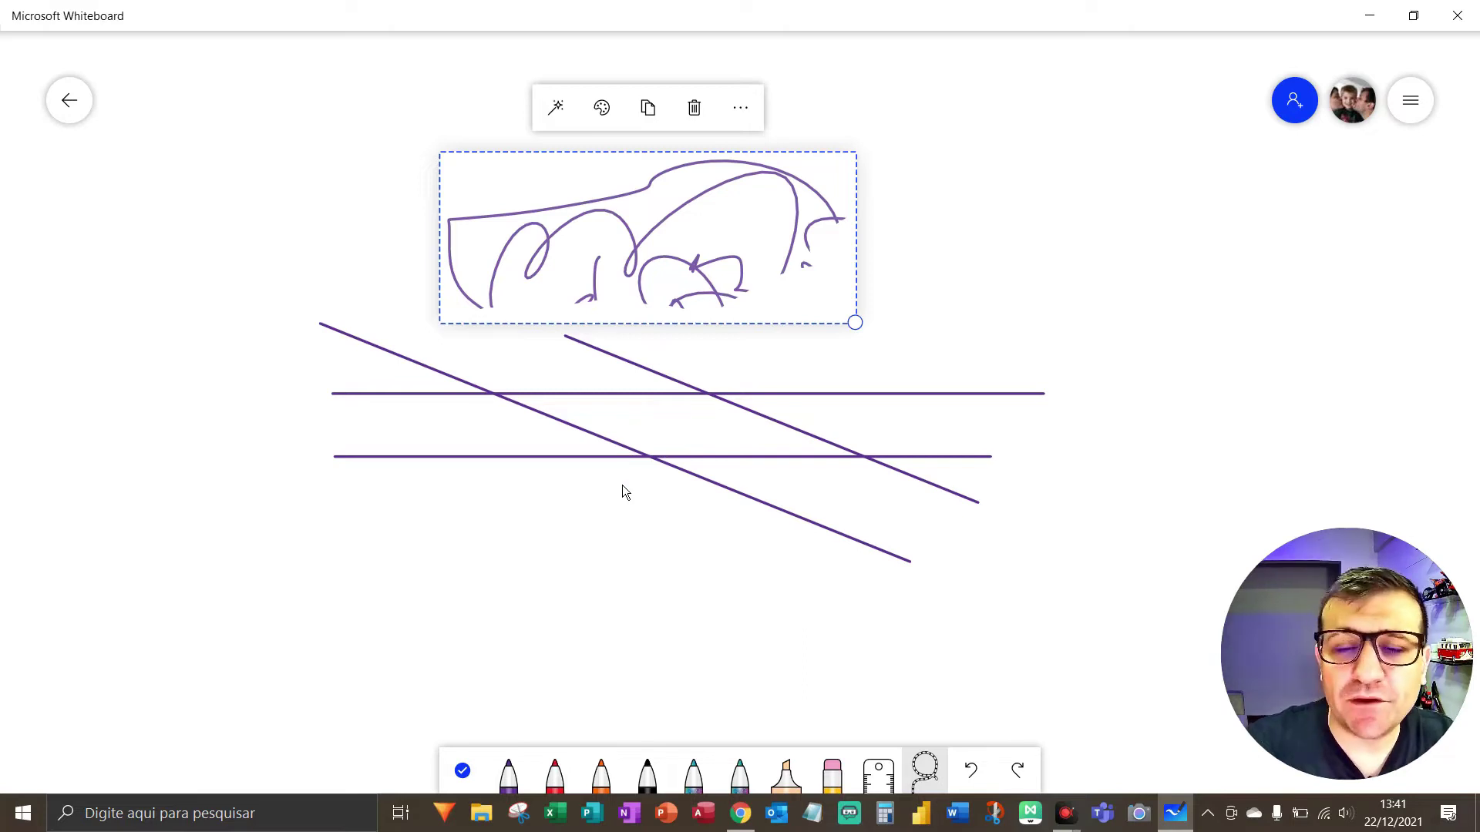
key("F5")
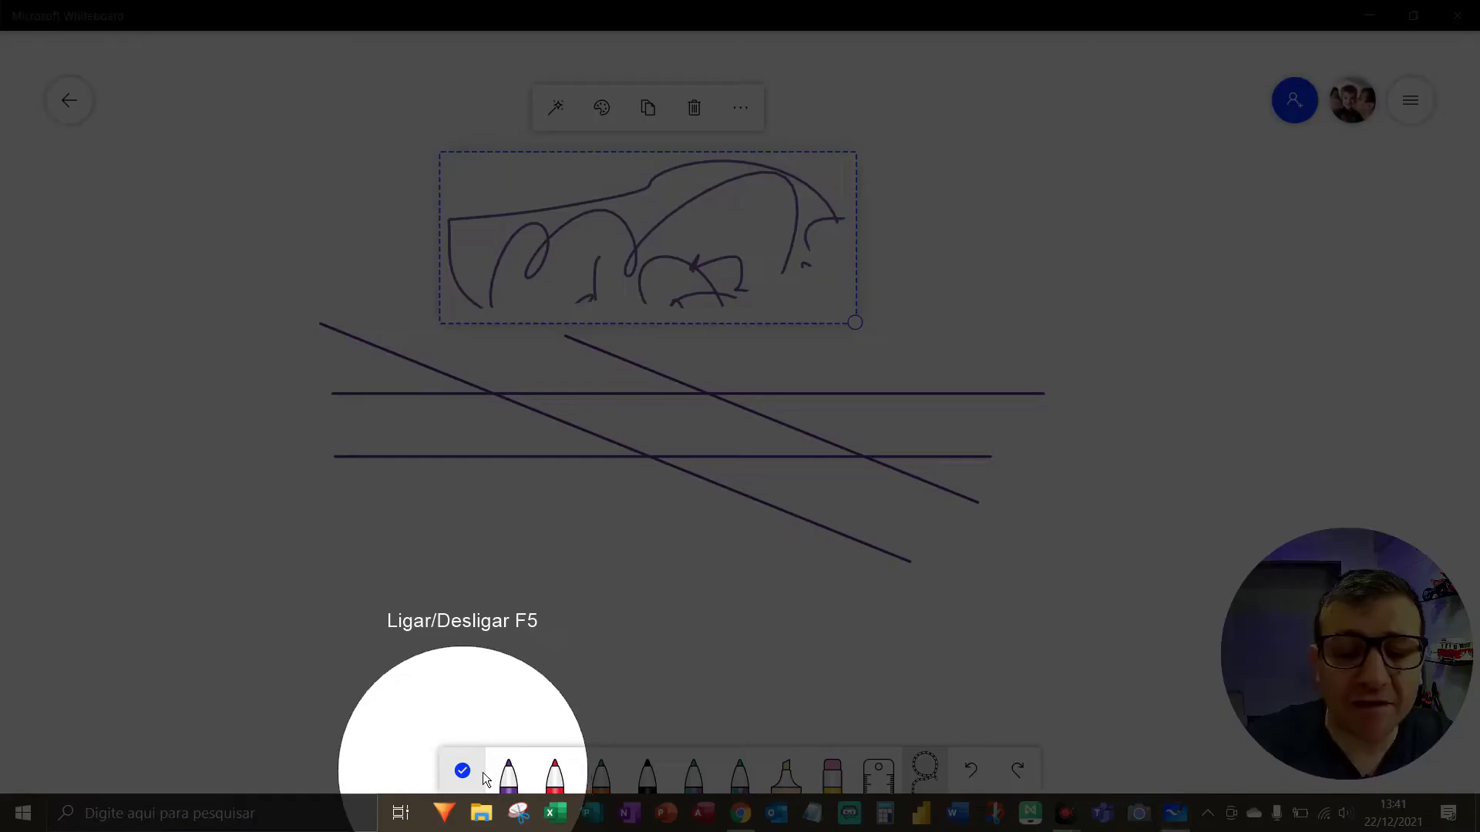
key("F5")
left_click(465, 771)
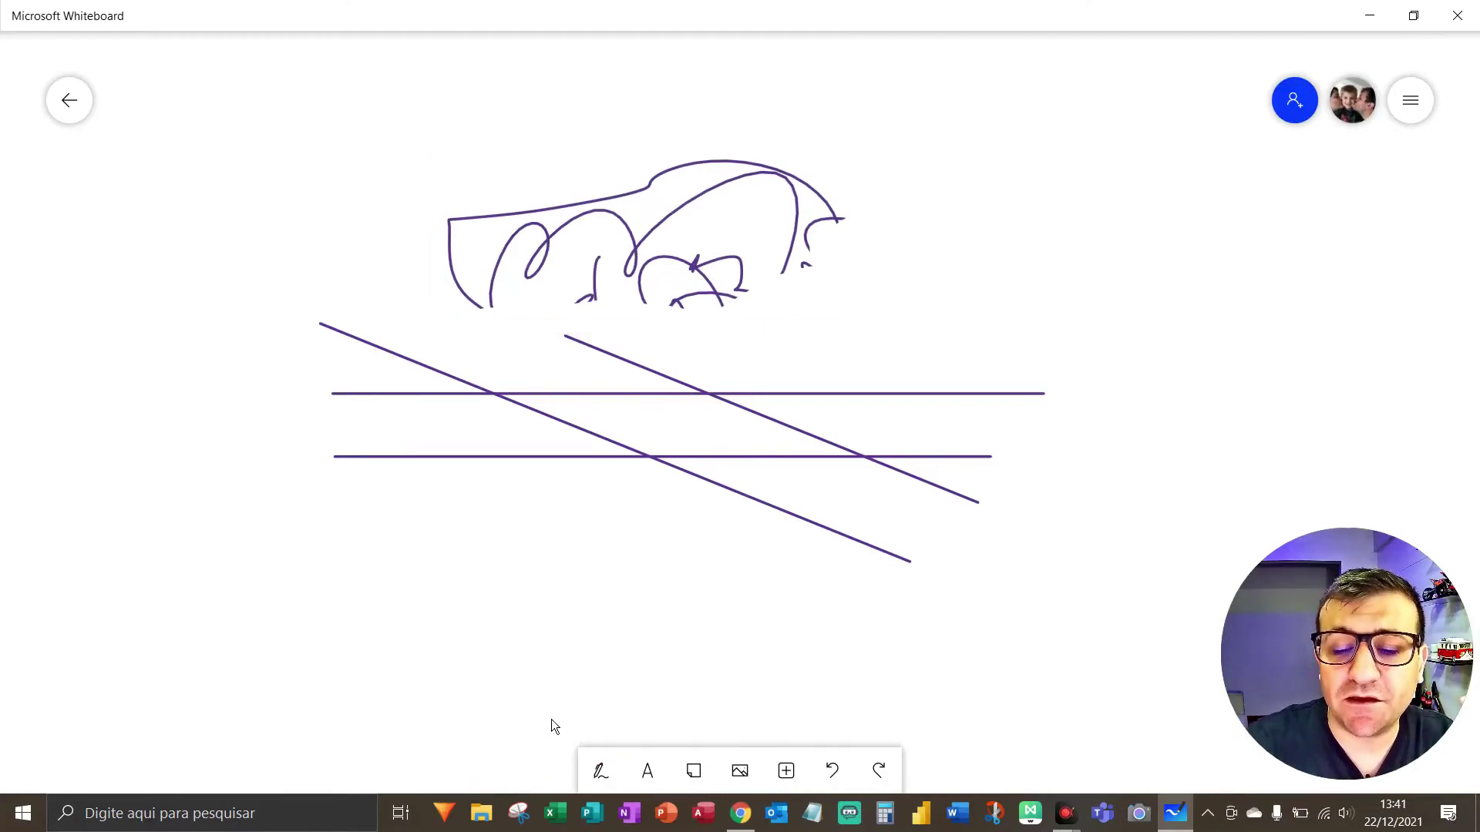
key("F5")
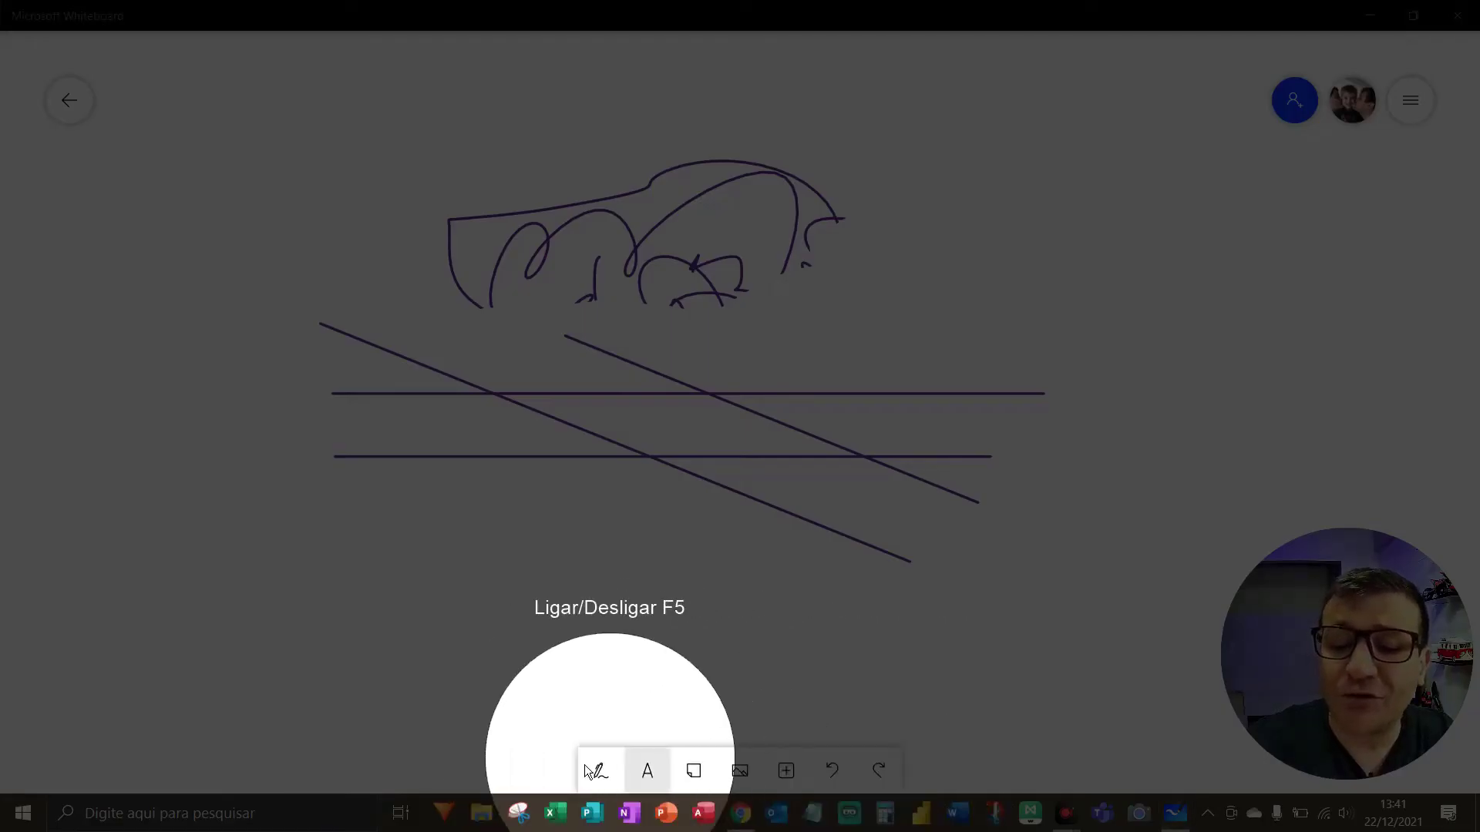
key("F5")
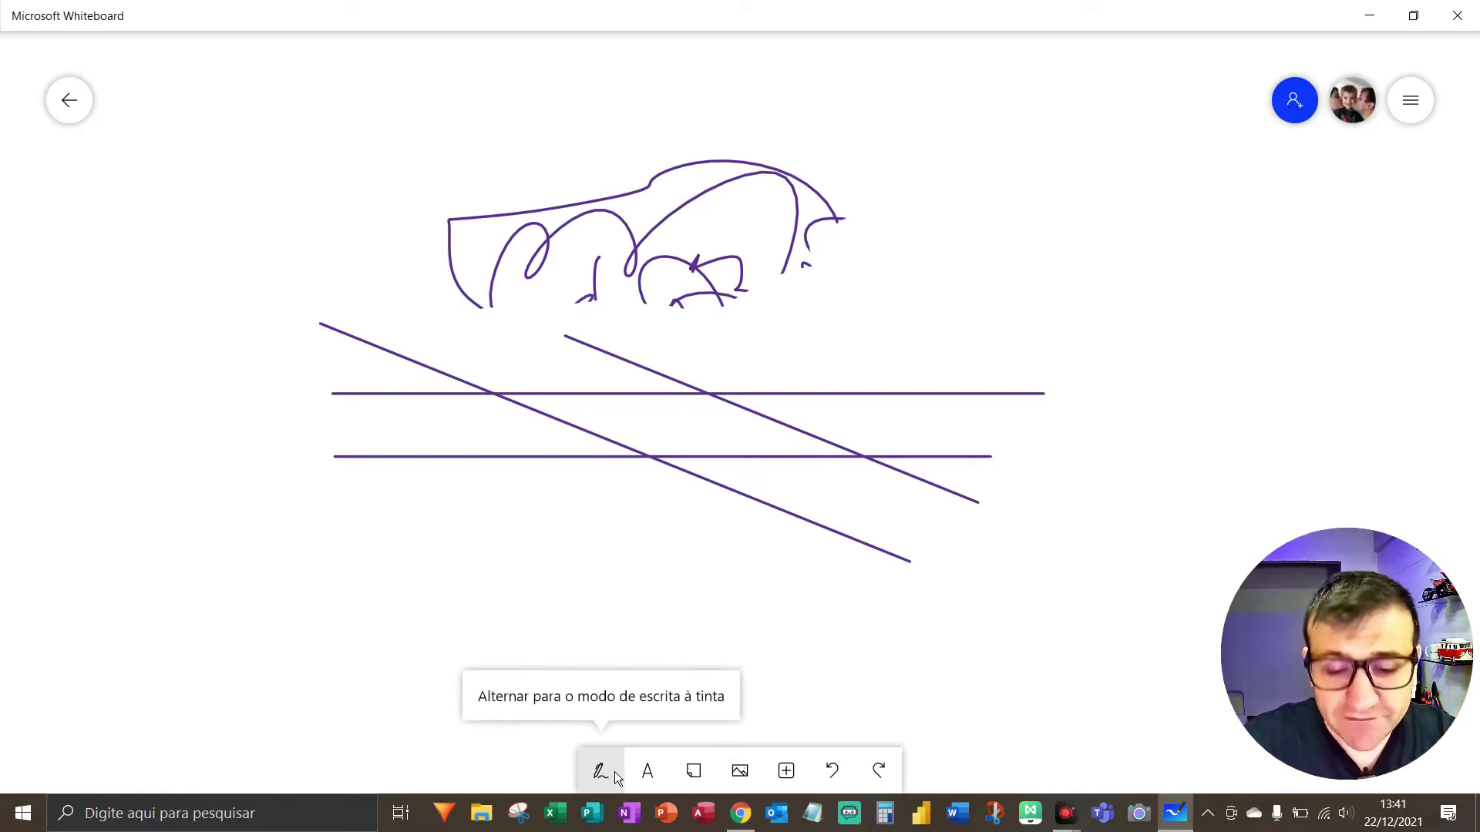
key("F5")
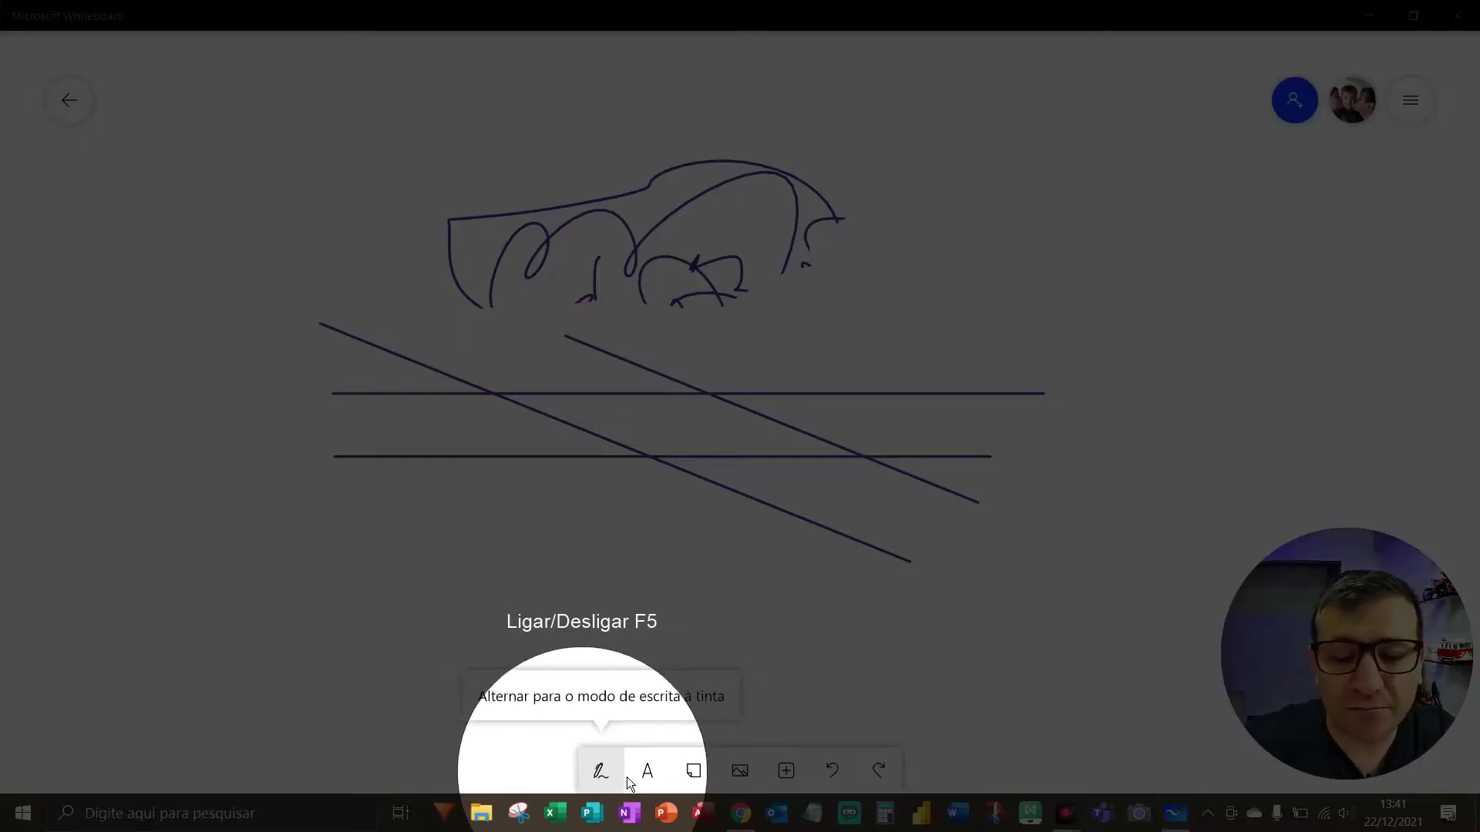
key("F5")
left_click(612, 778)
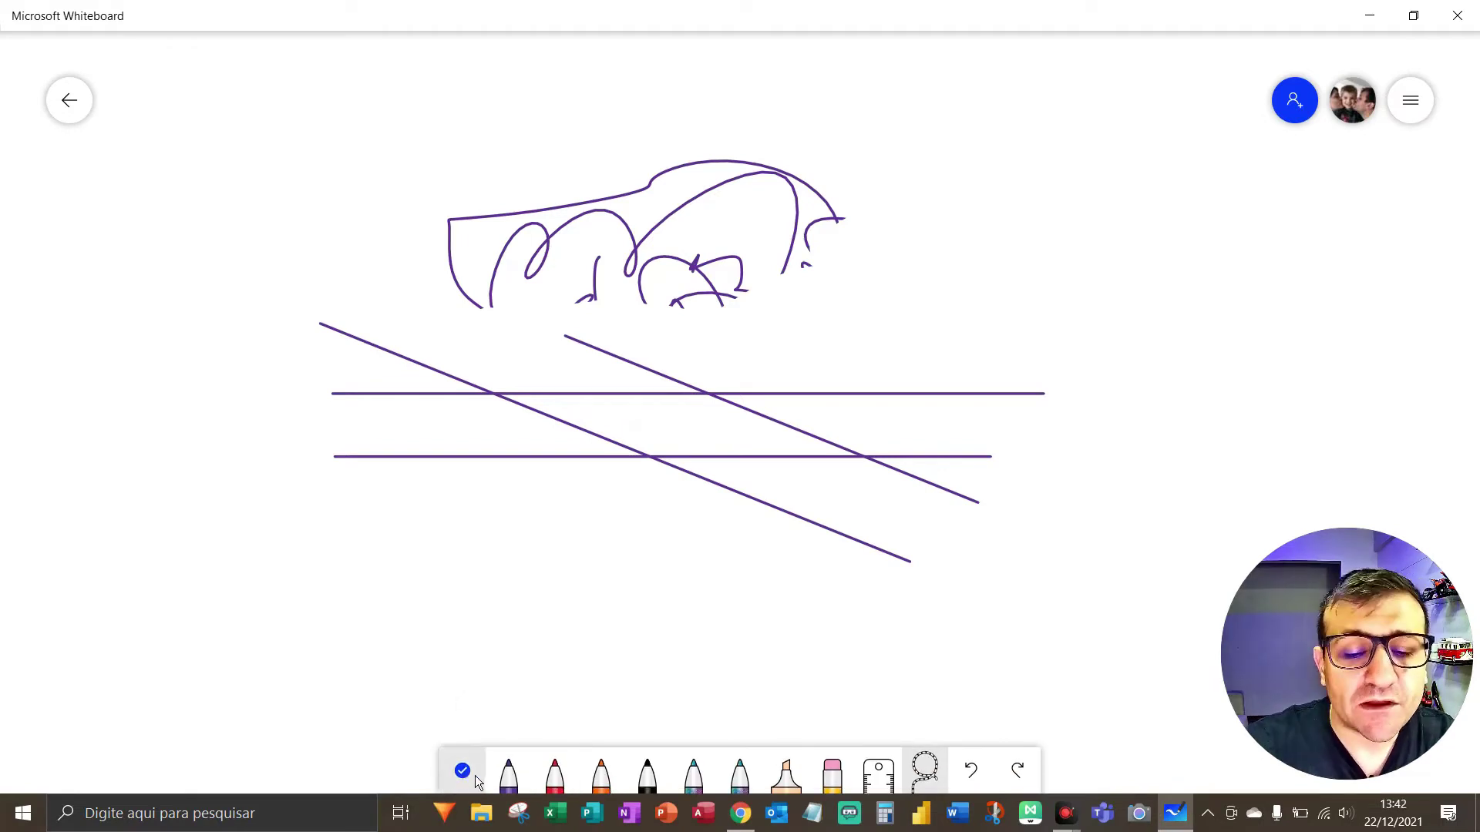
left_click(475, 775)
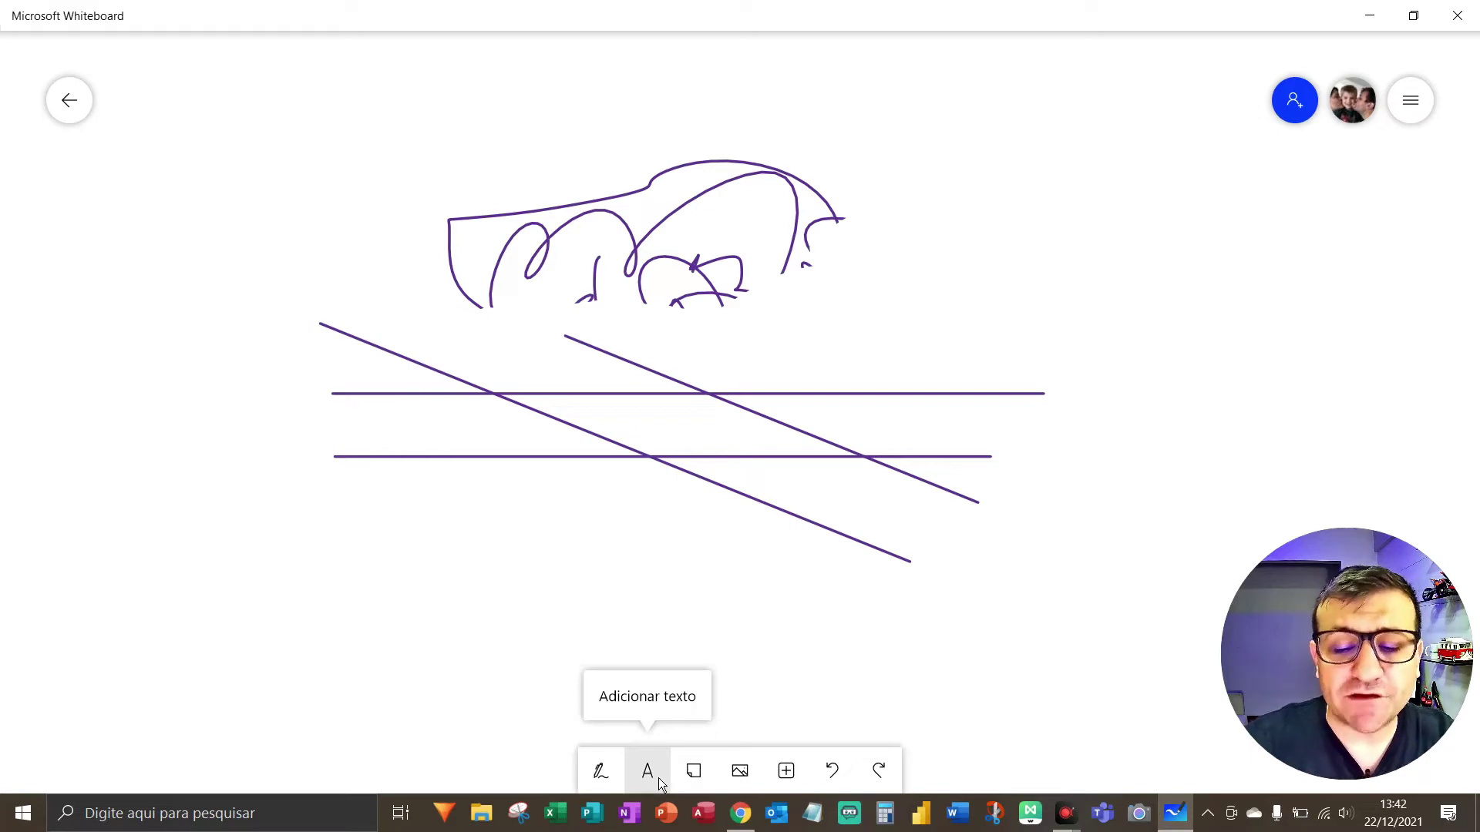
Add a text box reading 'WHITEBOARD' to the board
key("F5")
key("F5")
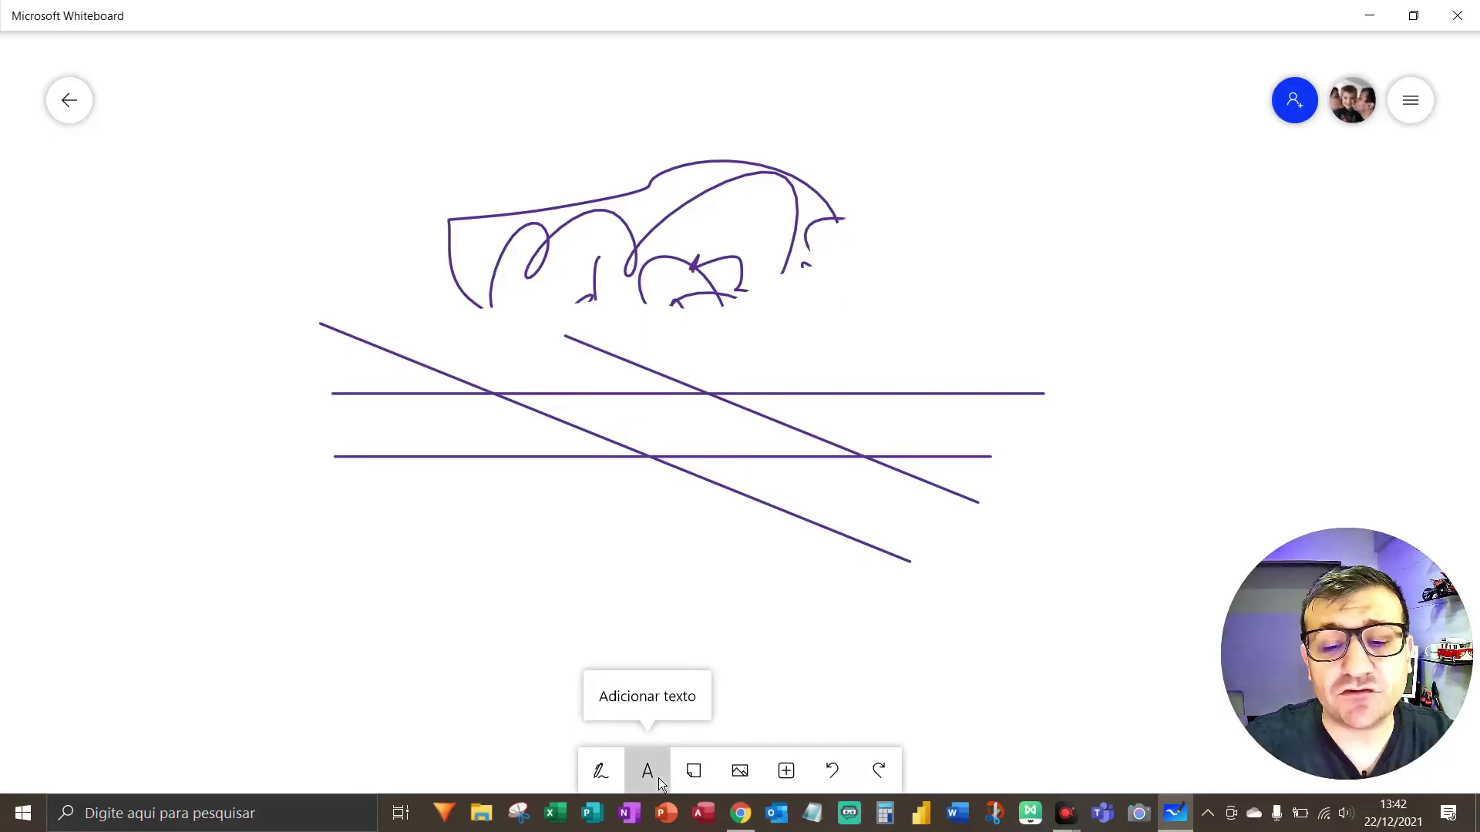
left_click(658, 779)
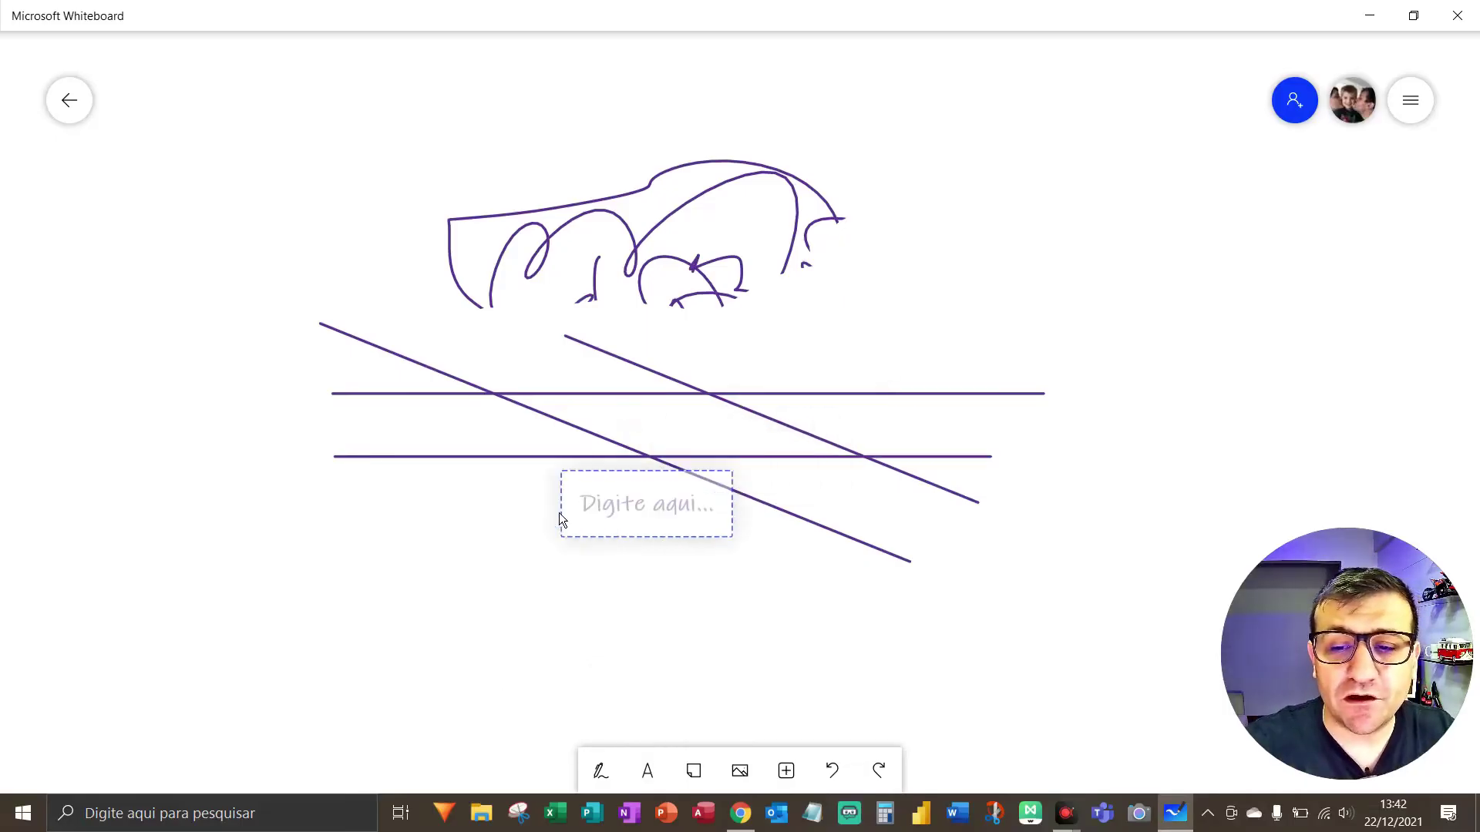
left_click_drag(801, 427, 261, 576)
type("WHITE")
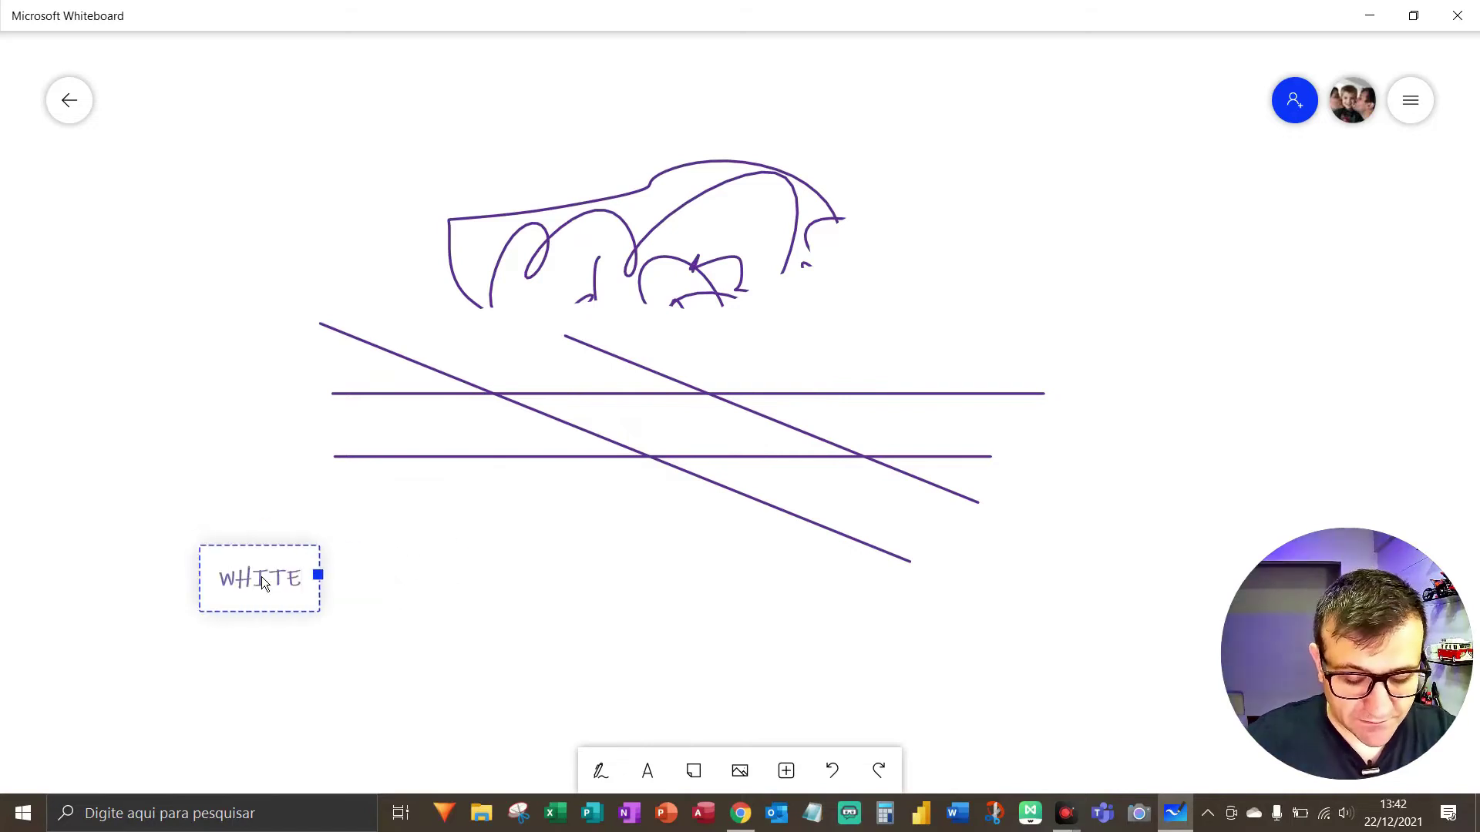
type("BOARD")
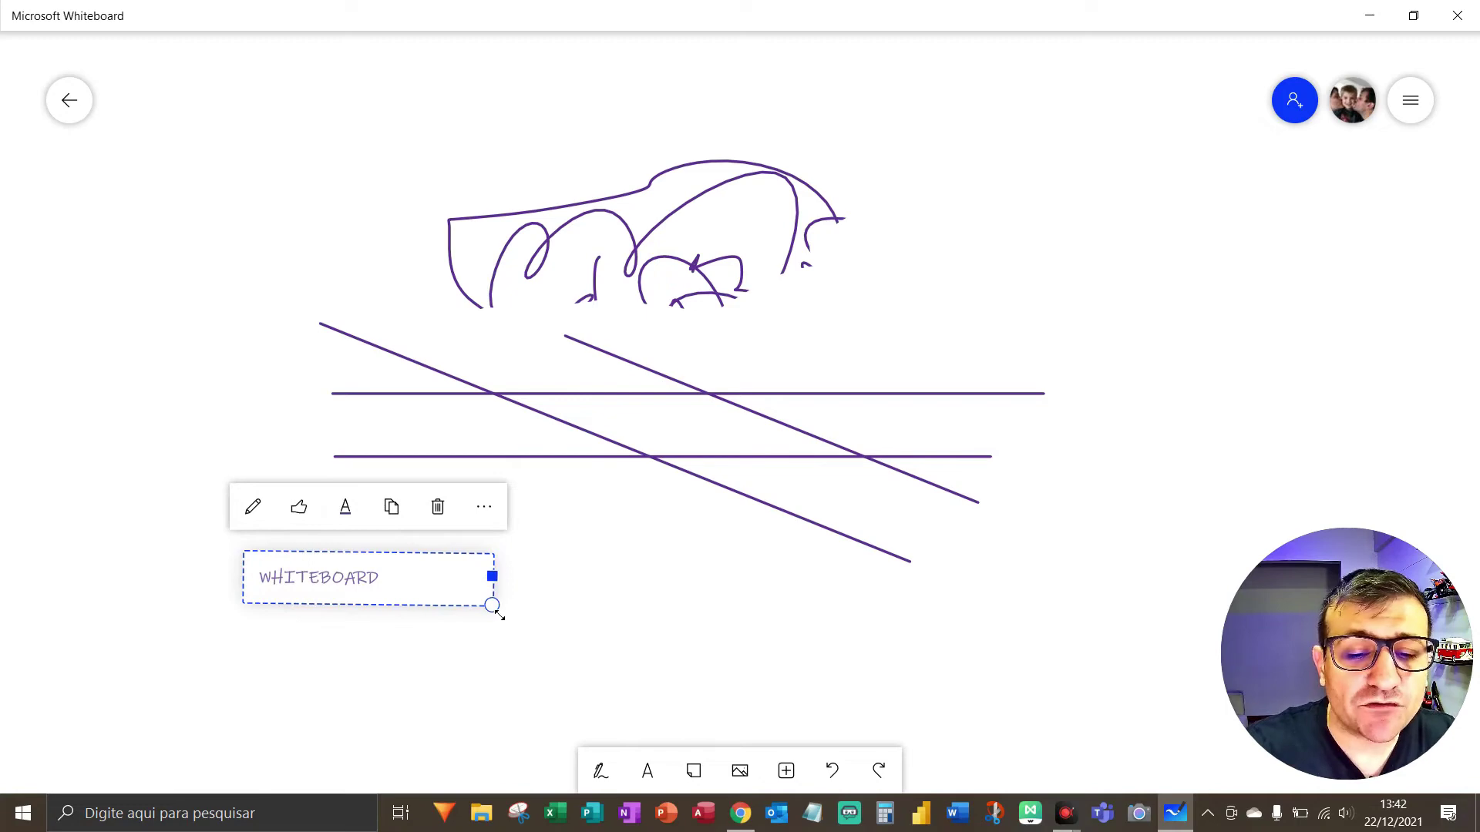
key("F5")
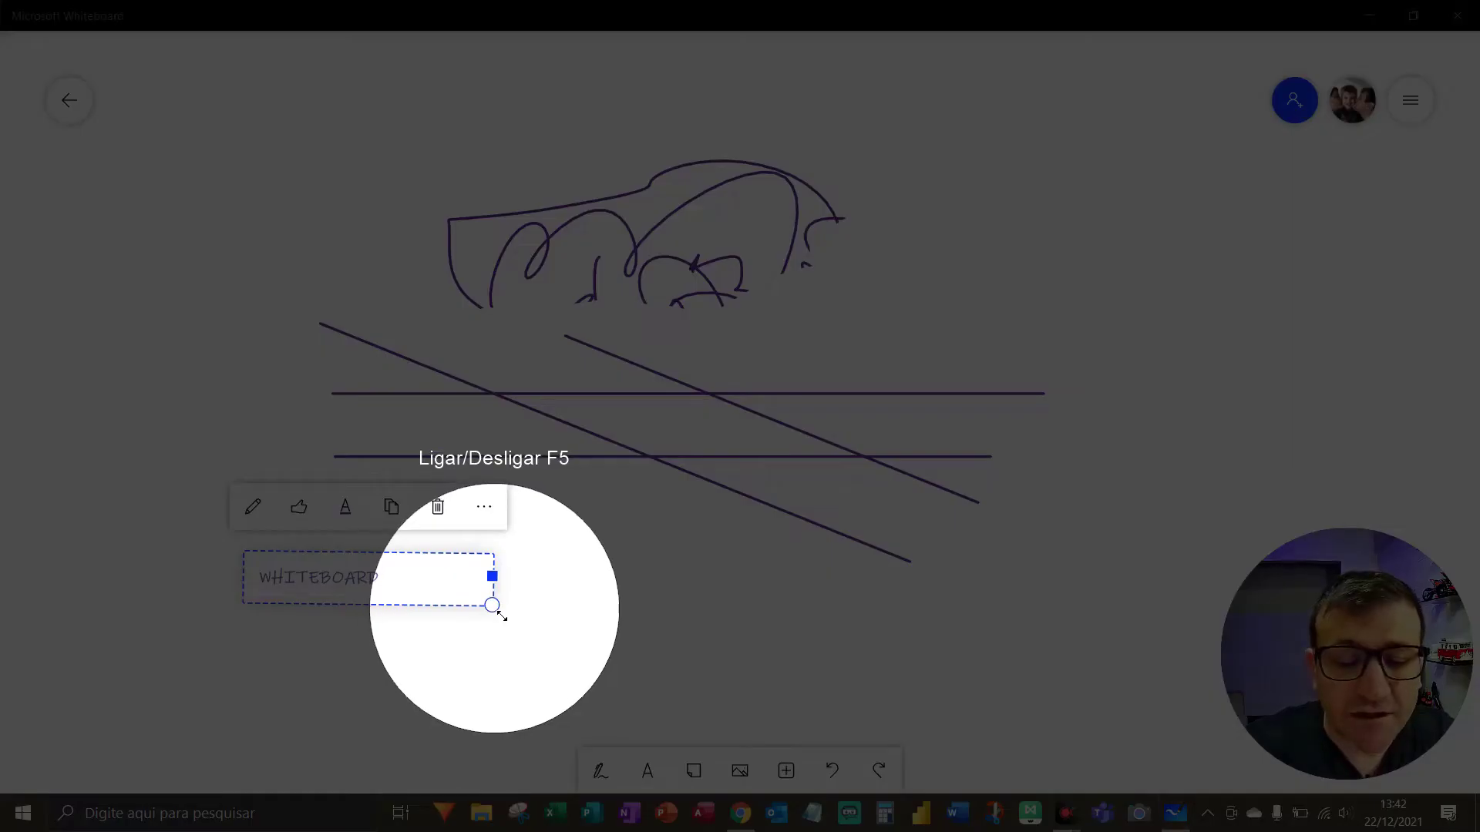
key("F5")
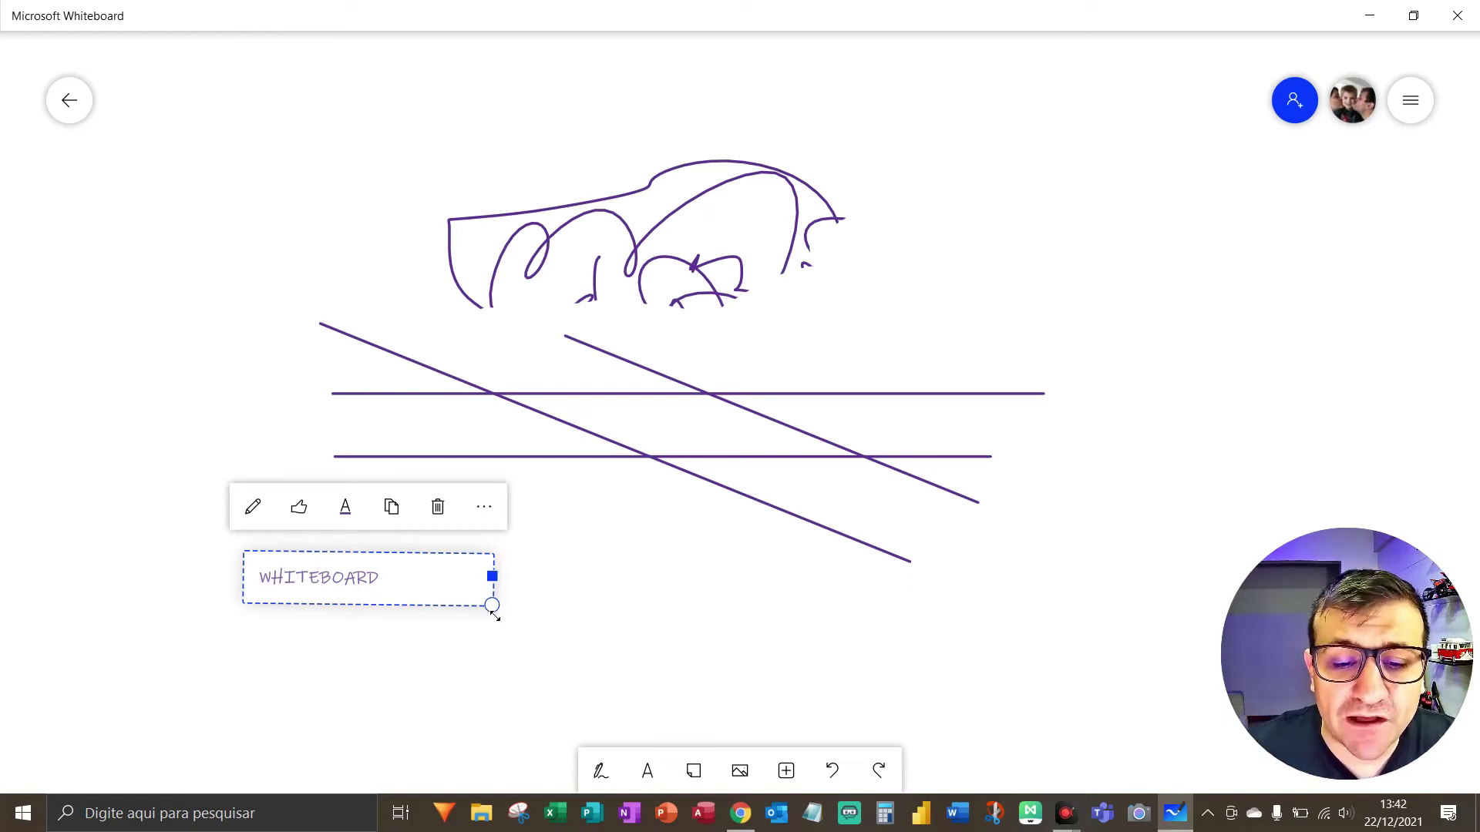
Enlarge the WHITEBOARD label, narrow its box, and move it to the top-left corner
mouse_move(494, 615)
left_mouse_down()
mouse_move(793, 652)
mouse_move(667, 634)
left_mouse_up()
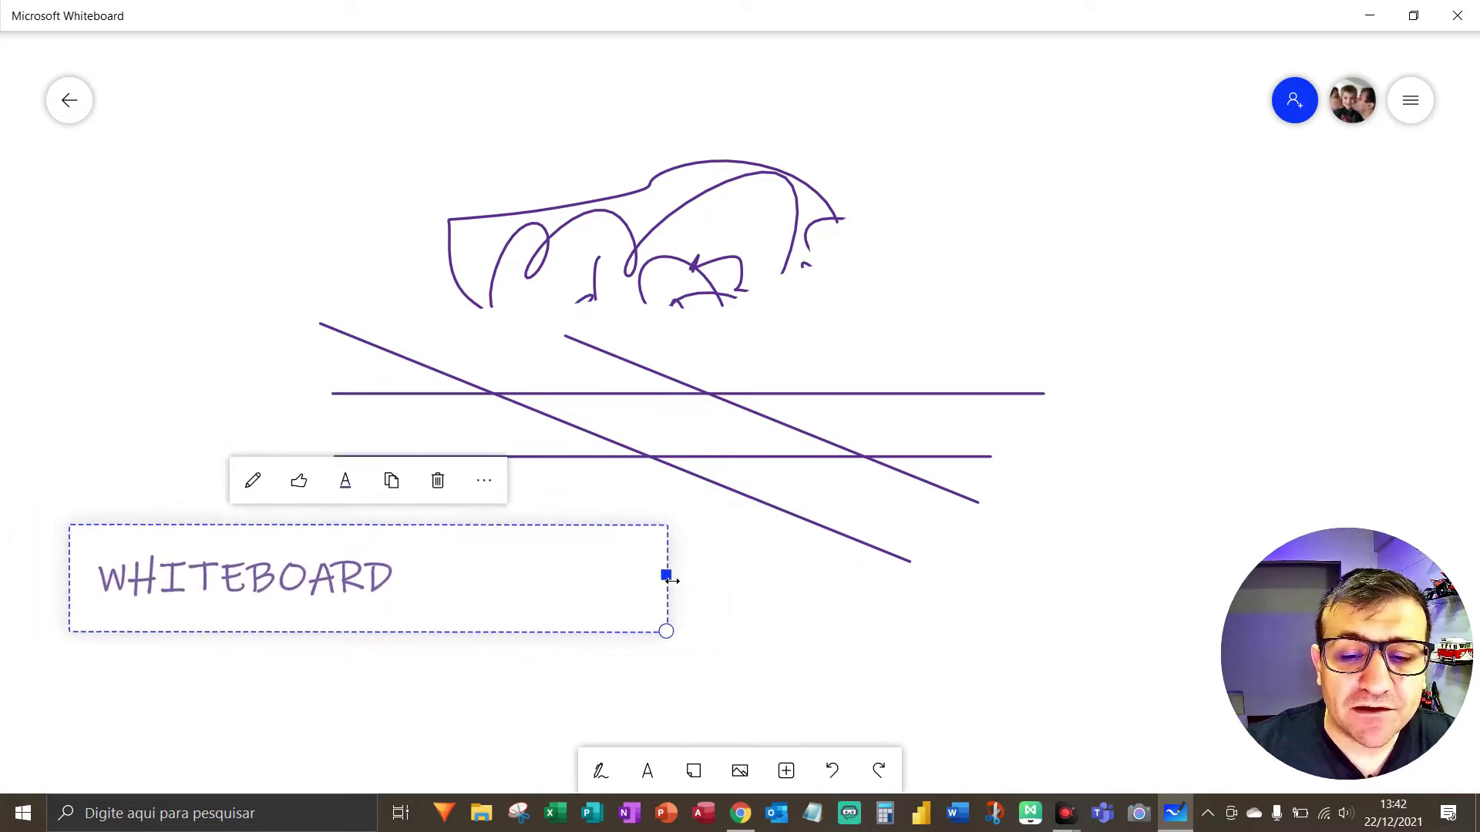
mouse_move(667, 576)
left_mouse_down()
mouse_move(422, 578)
mouse_move(515, 562)
left_mouse_up()
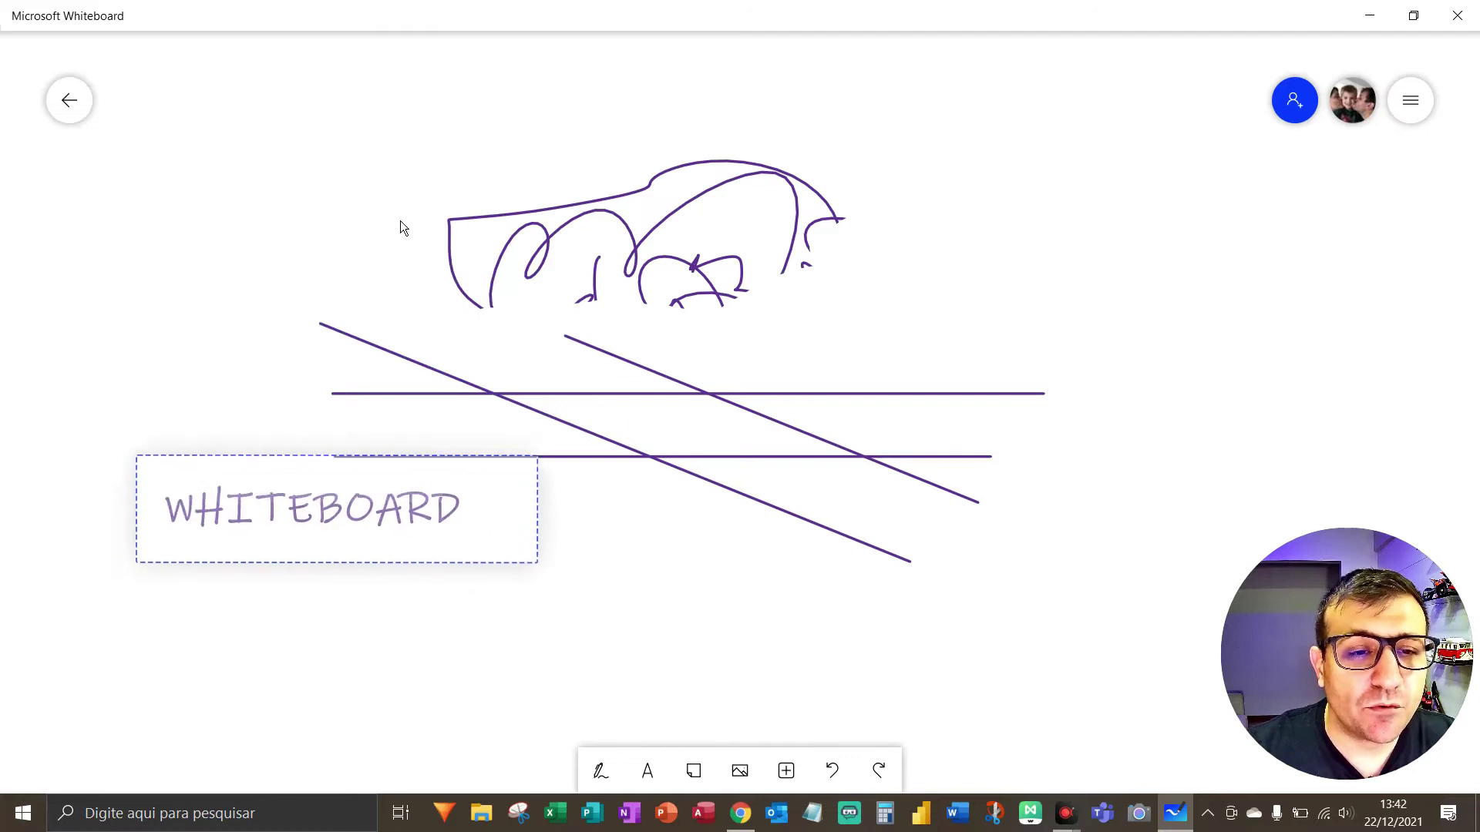
left_click_drag(400, 228, 299, 197)
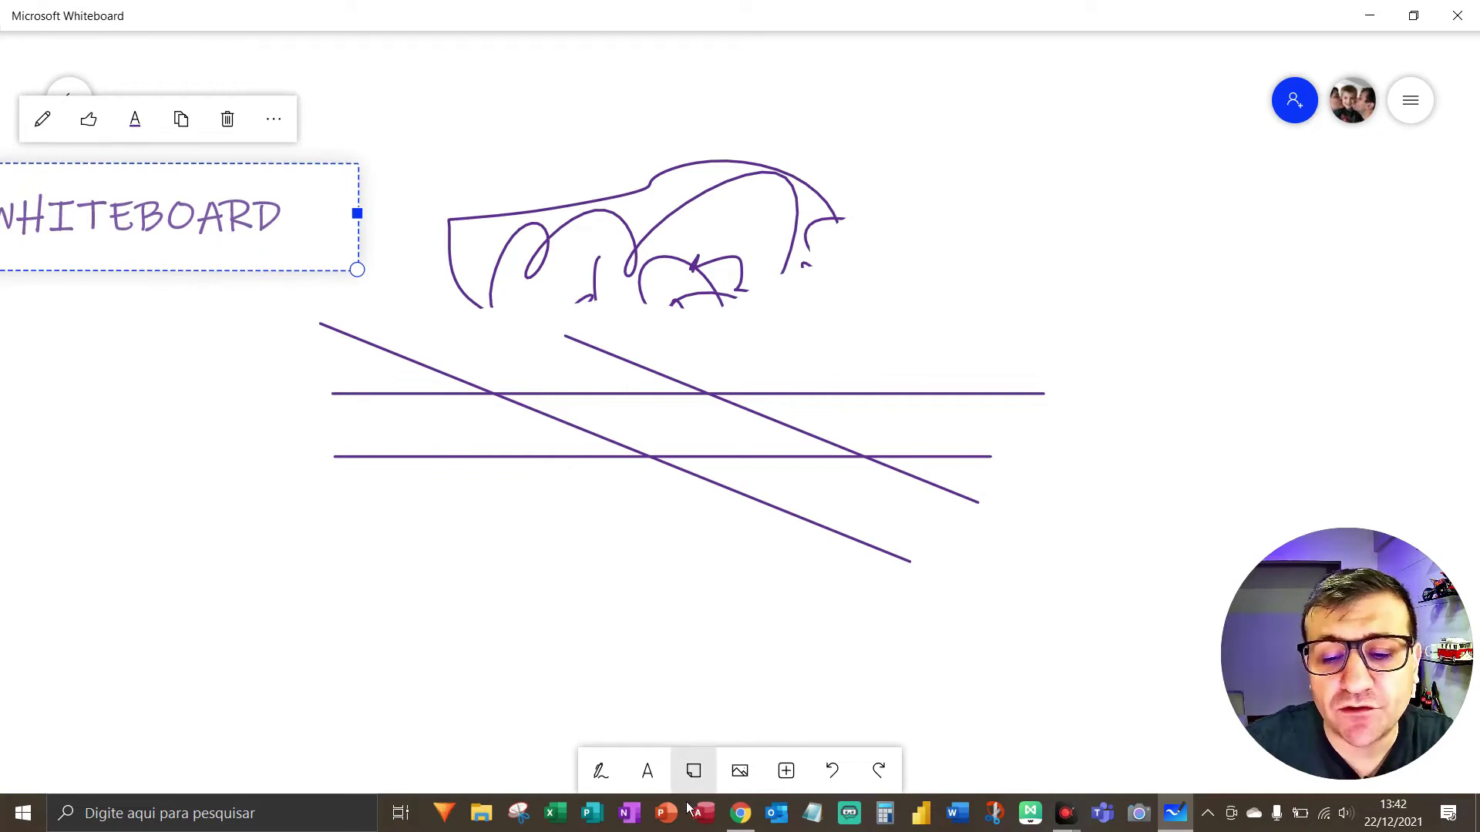
key("F5")
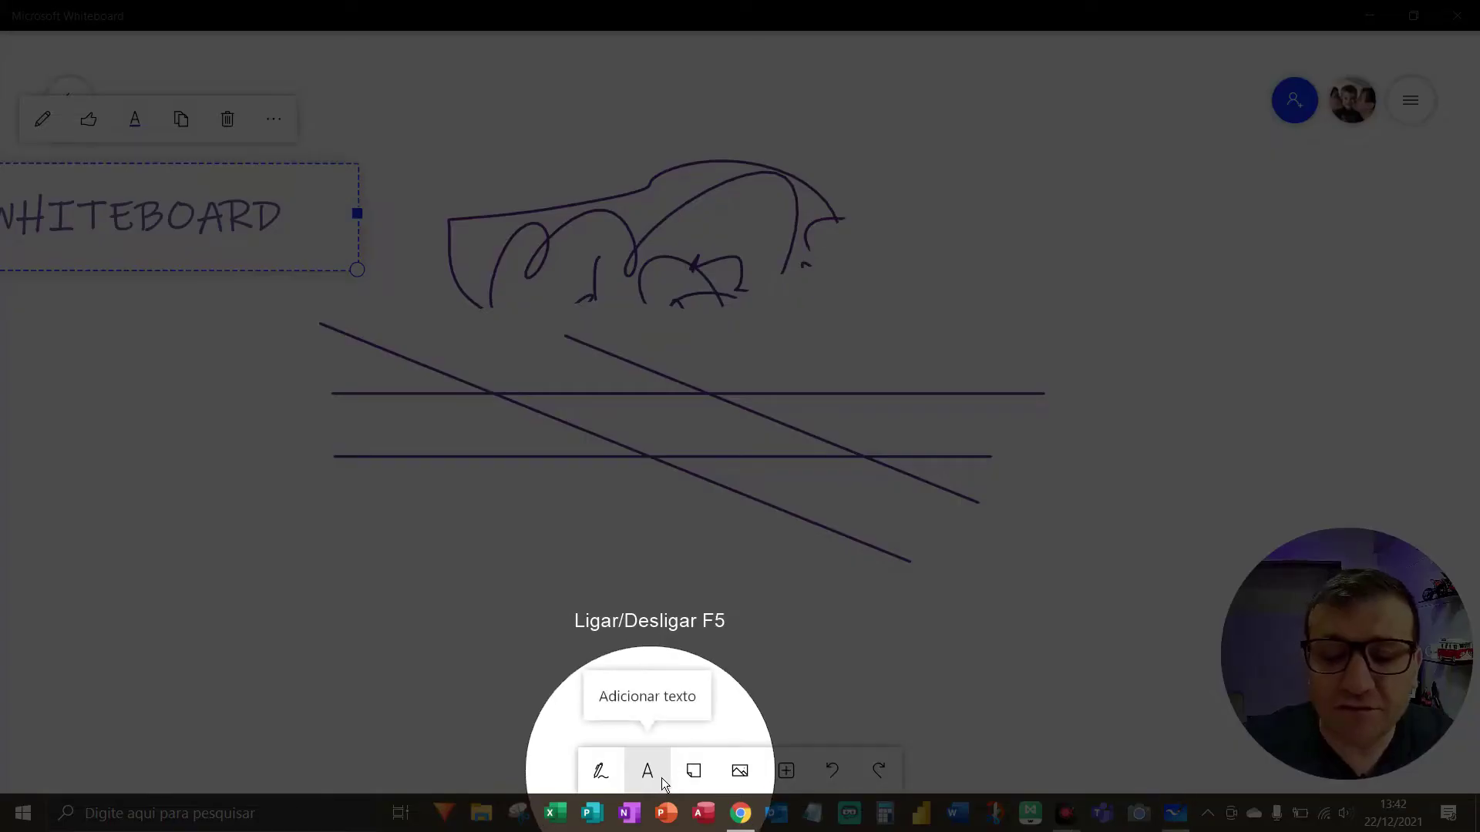
key("F5")
Place a yellow sticky note under the WHITEBOARD title and a duplicate below it
left_click(706, 773)
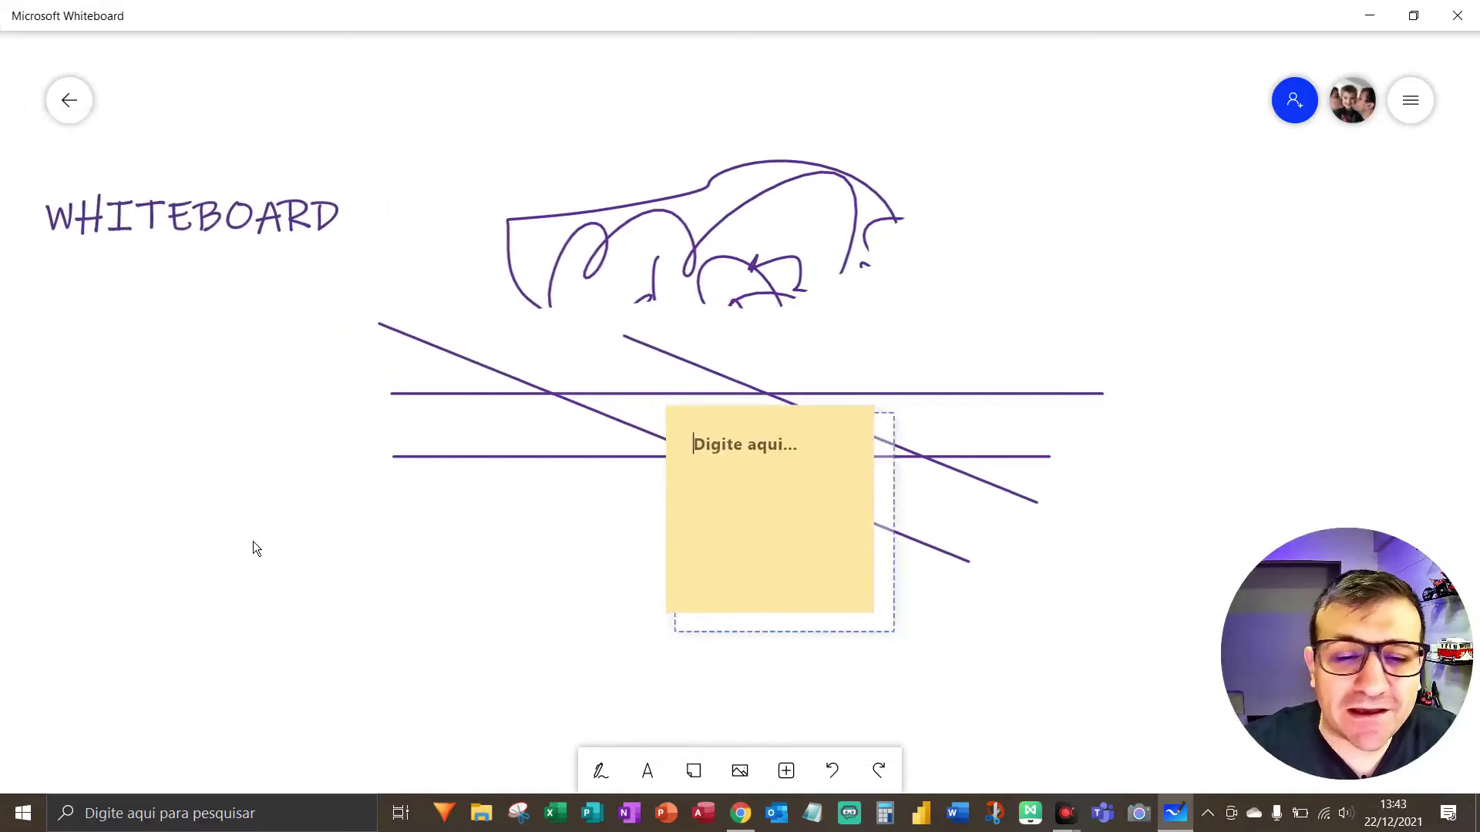
left_click_drag(756, 539, 159, 436)
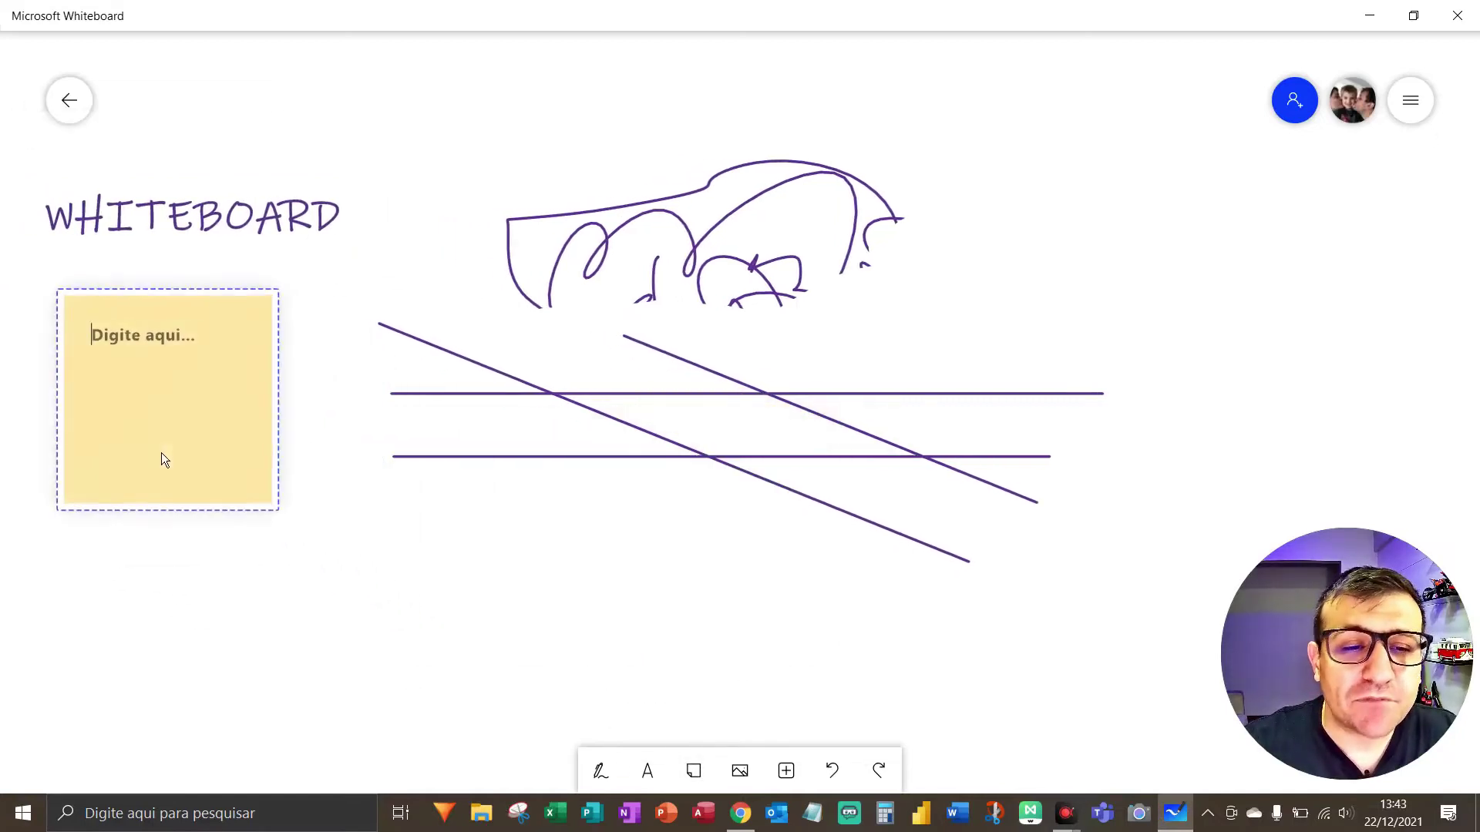
left_click(162, 460)
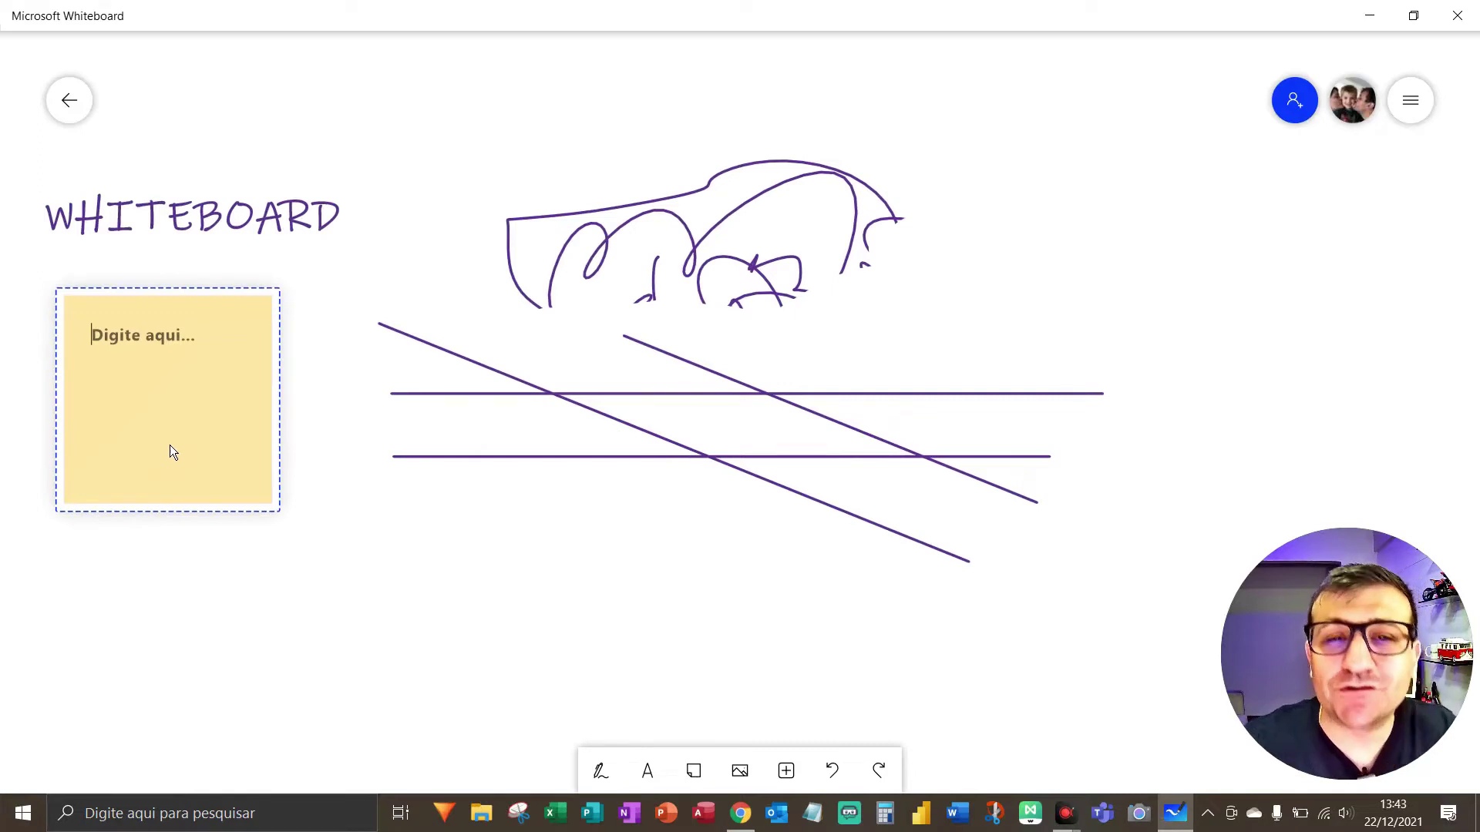
left_click(225, 447)
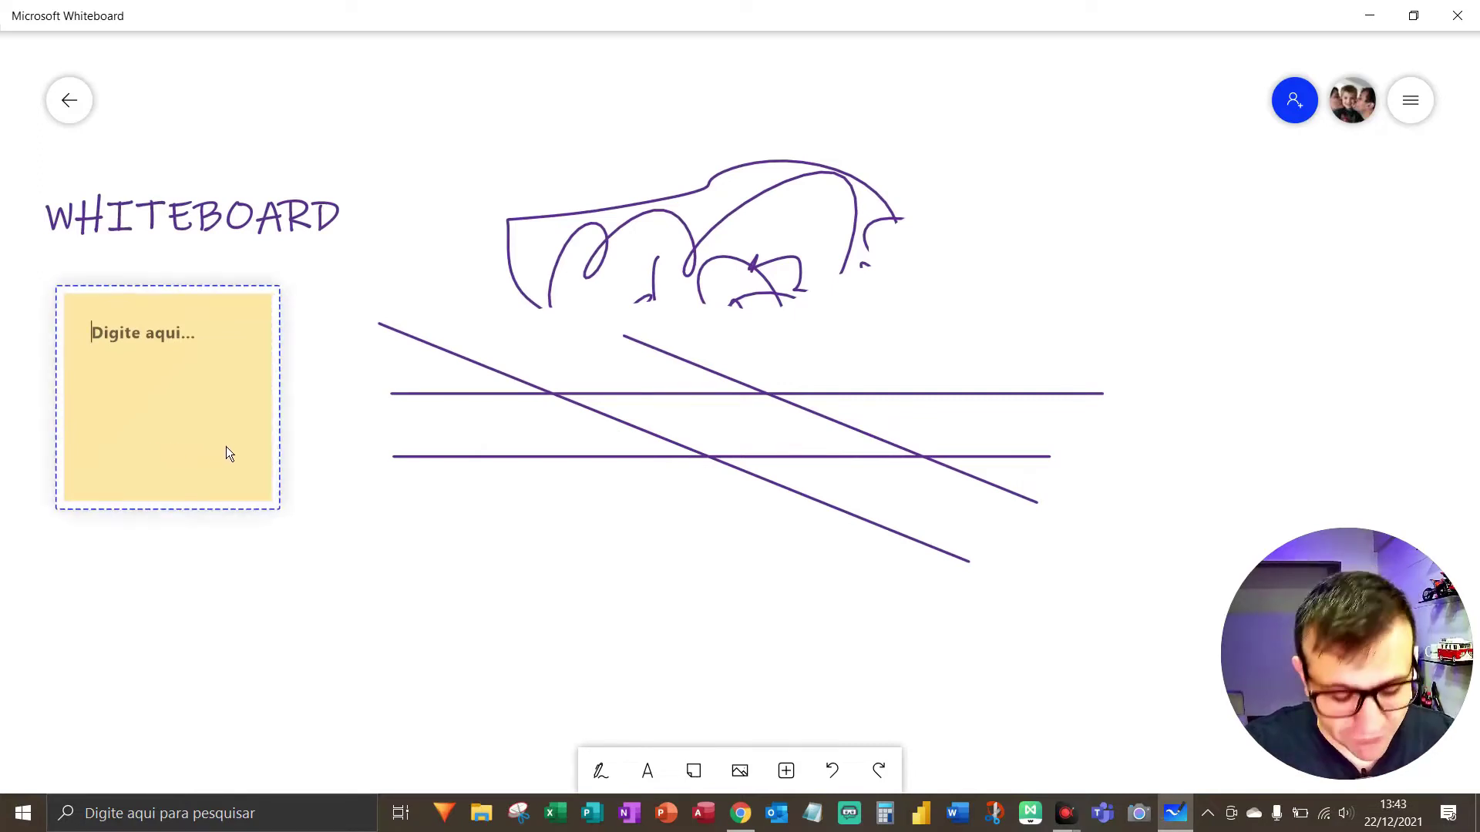
key("ctrl+v")
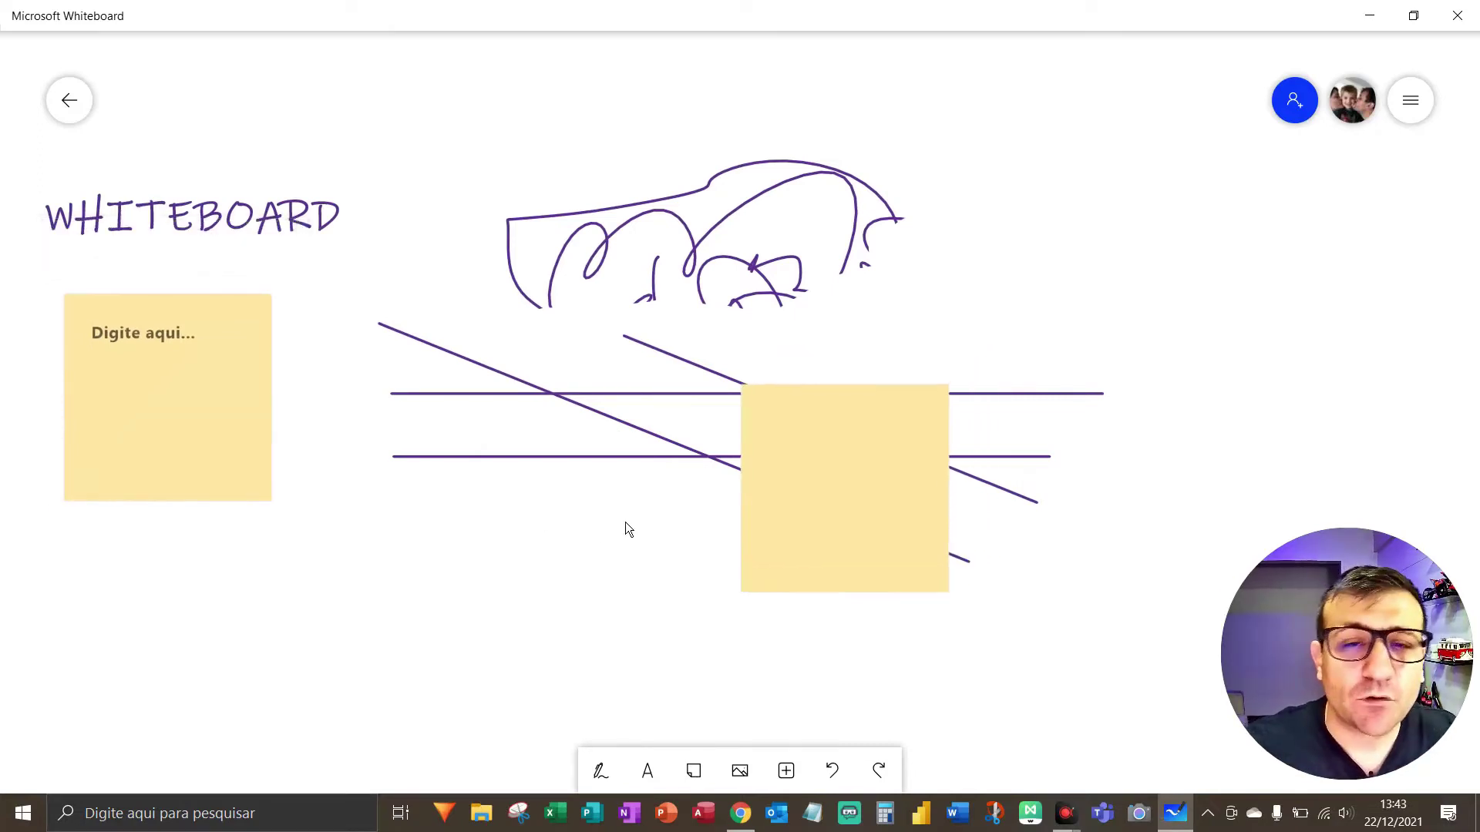
left_click_drag(863, 538, 192, 691)
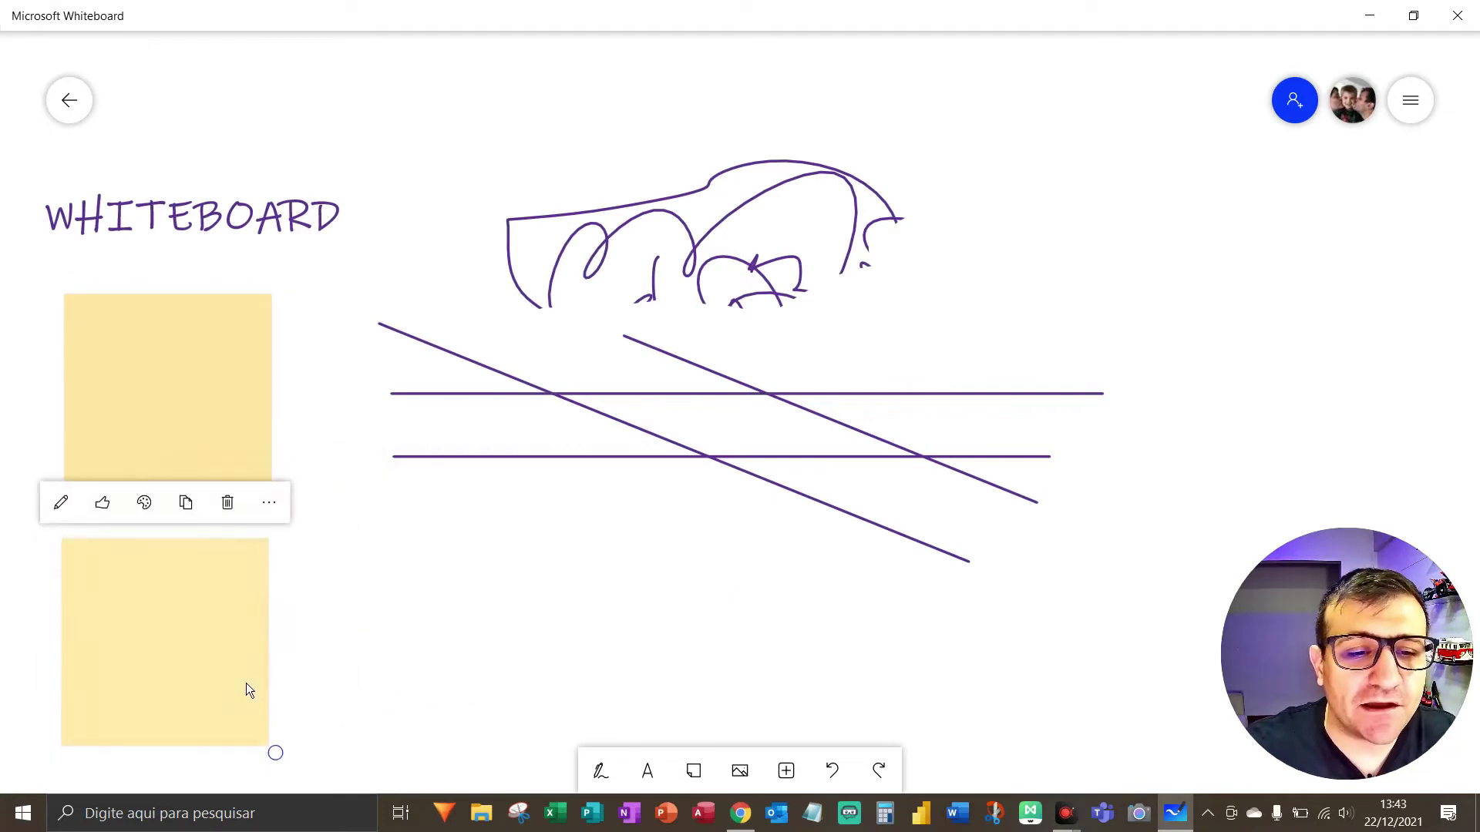
Add two more sticky notes along the bottom row of the board
scroll(738, 634, "down", 3)
left_click(700, 774)
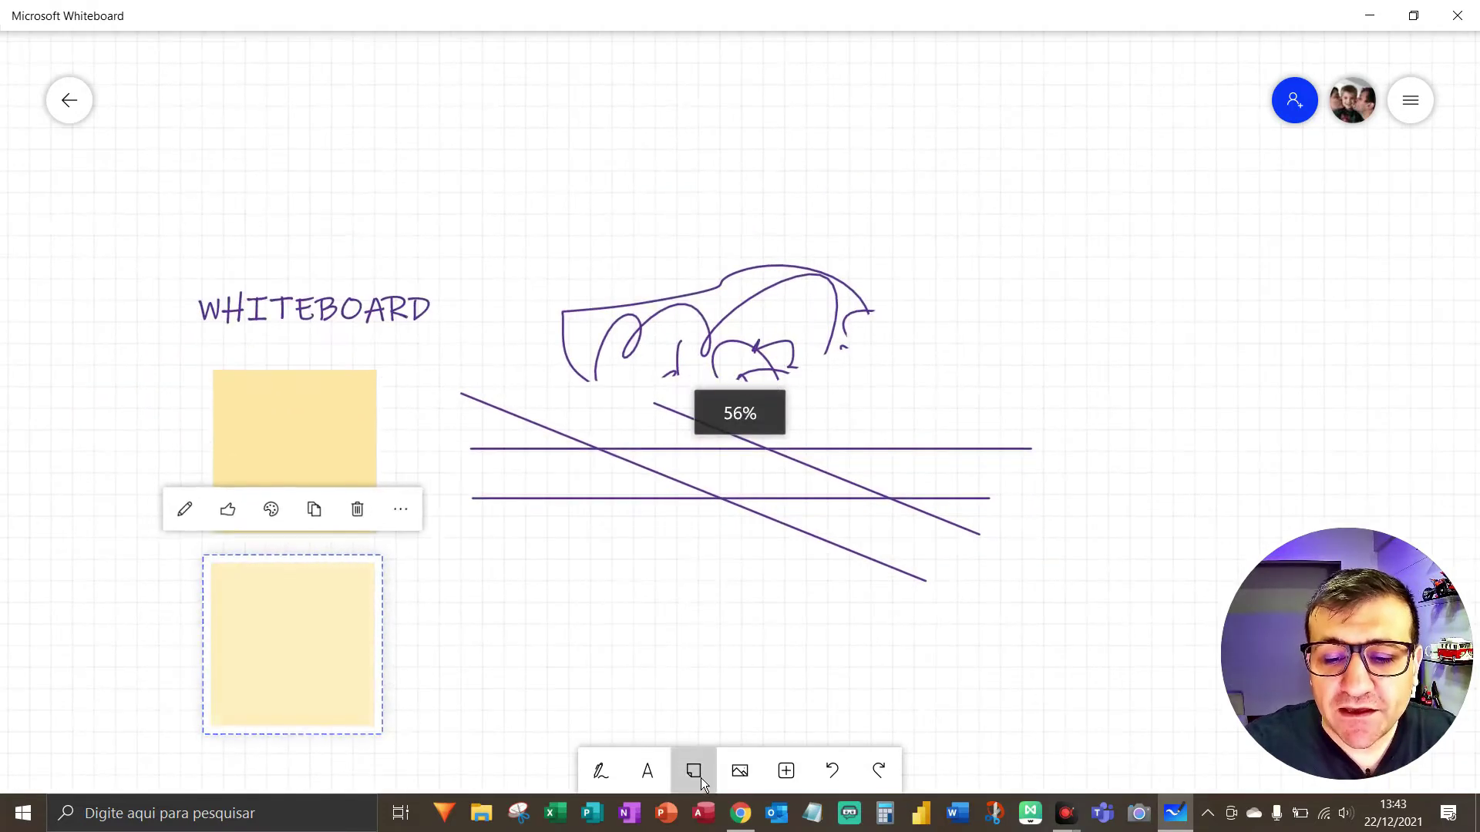
left_click_drag(638, 509, 86, 640)
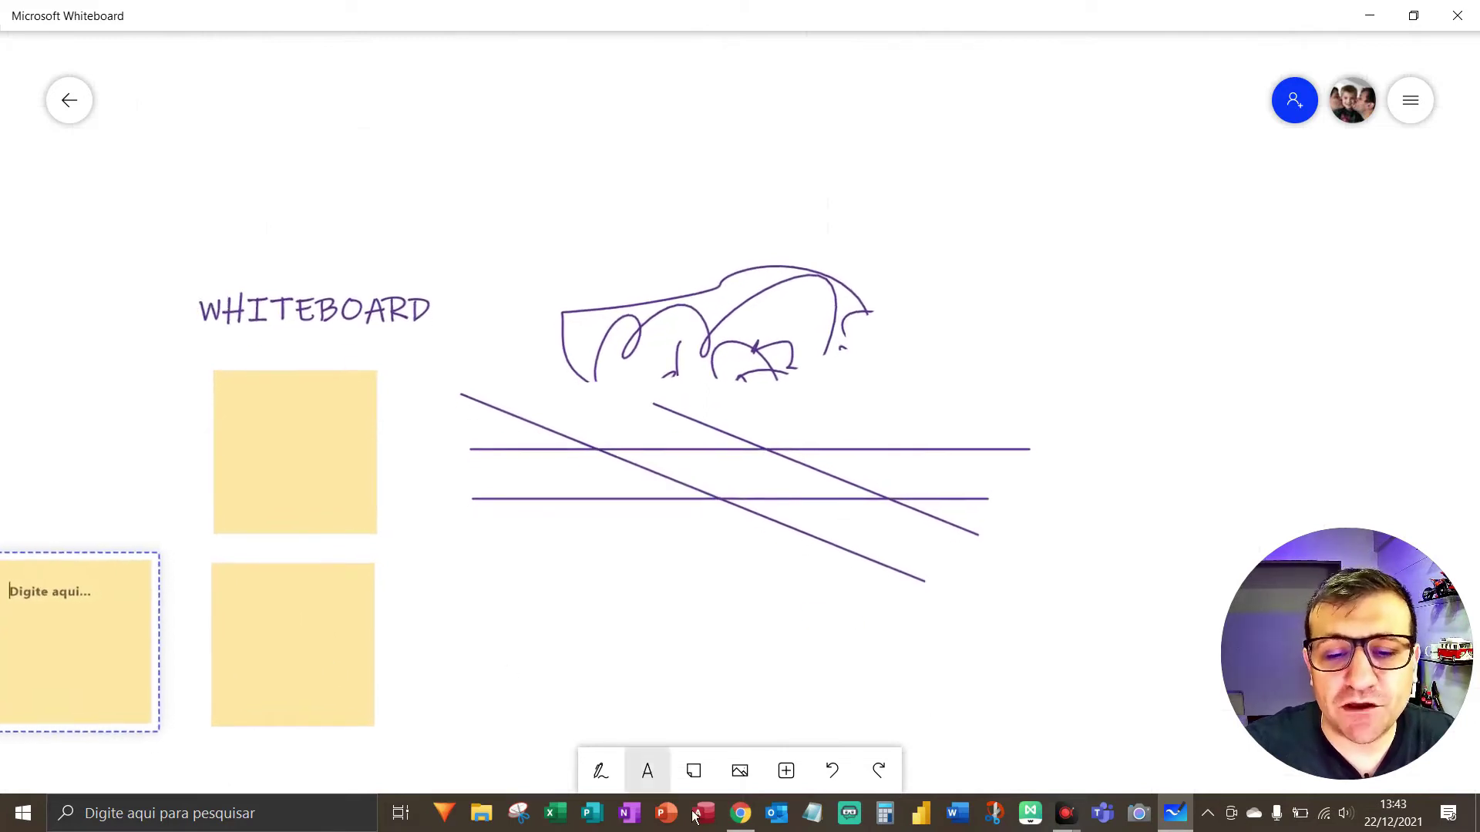
left_click(710, 771)
mouse_move(963, 571)
left_mouse_down()
mouse_move(485, 778)
mouse_move(895, 622)
mouse_move(334, 582)
mouse_move(557, 686)
left_mouse_up()
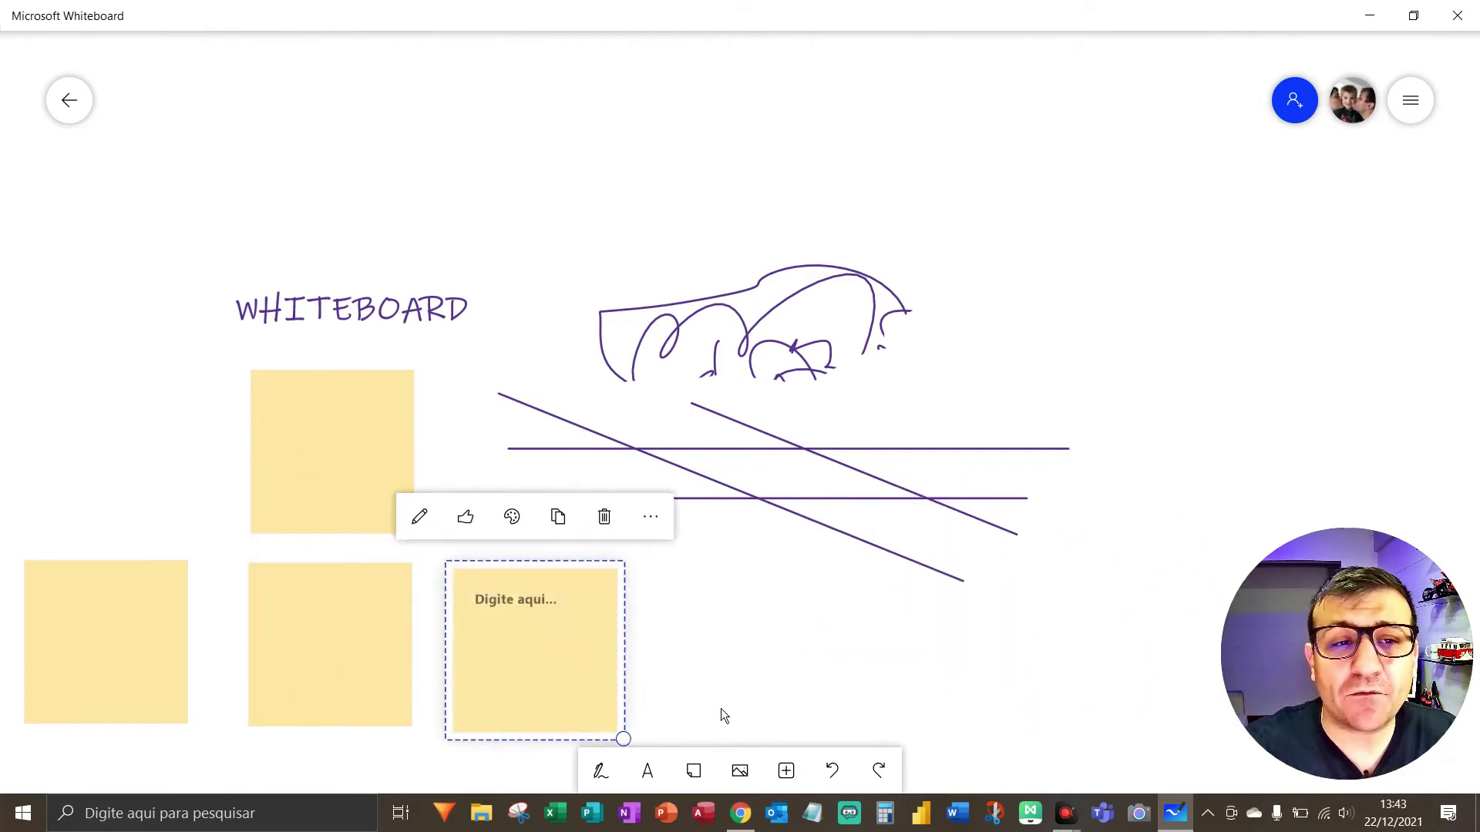
Insert a red motorcycle photo from a Bing image search for 'TO'
key("F5")
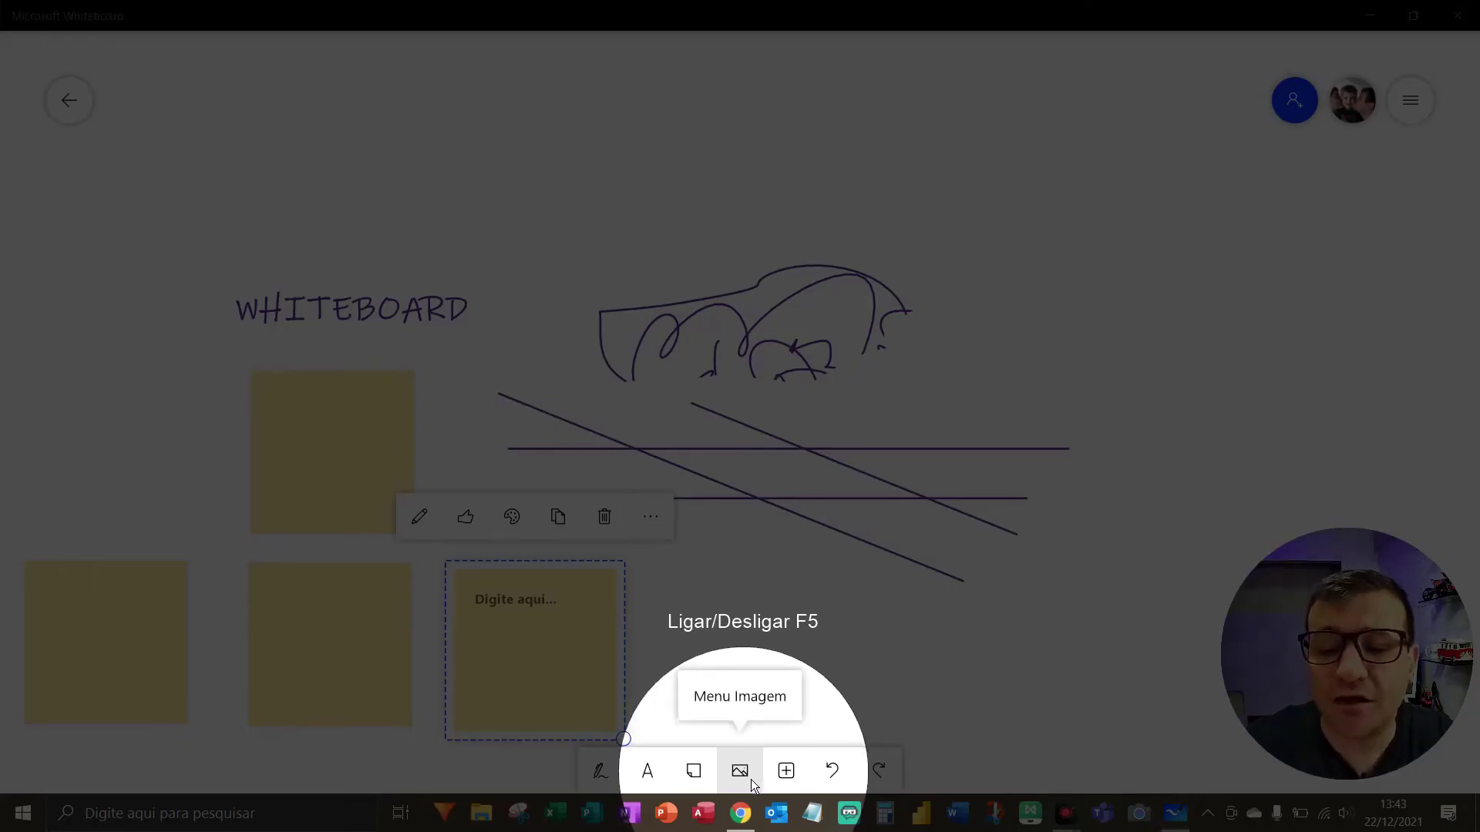
key("F5")
left_click(751, 781)
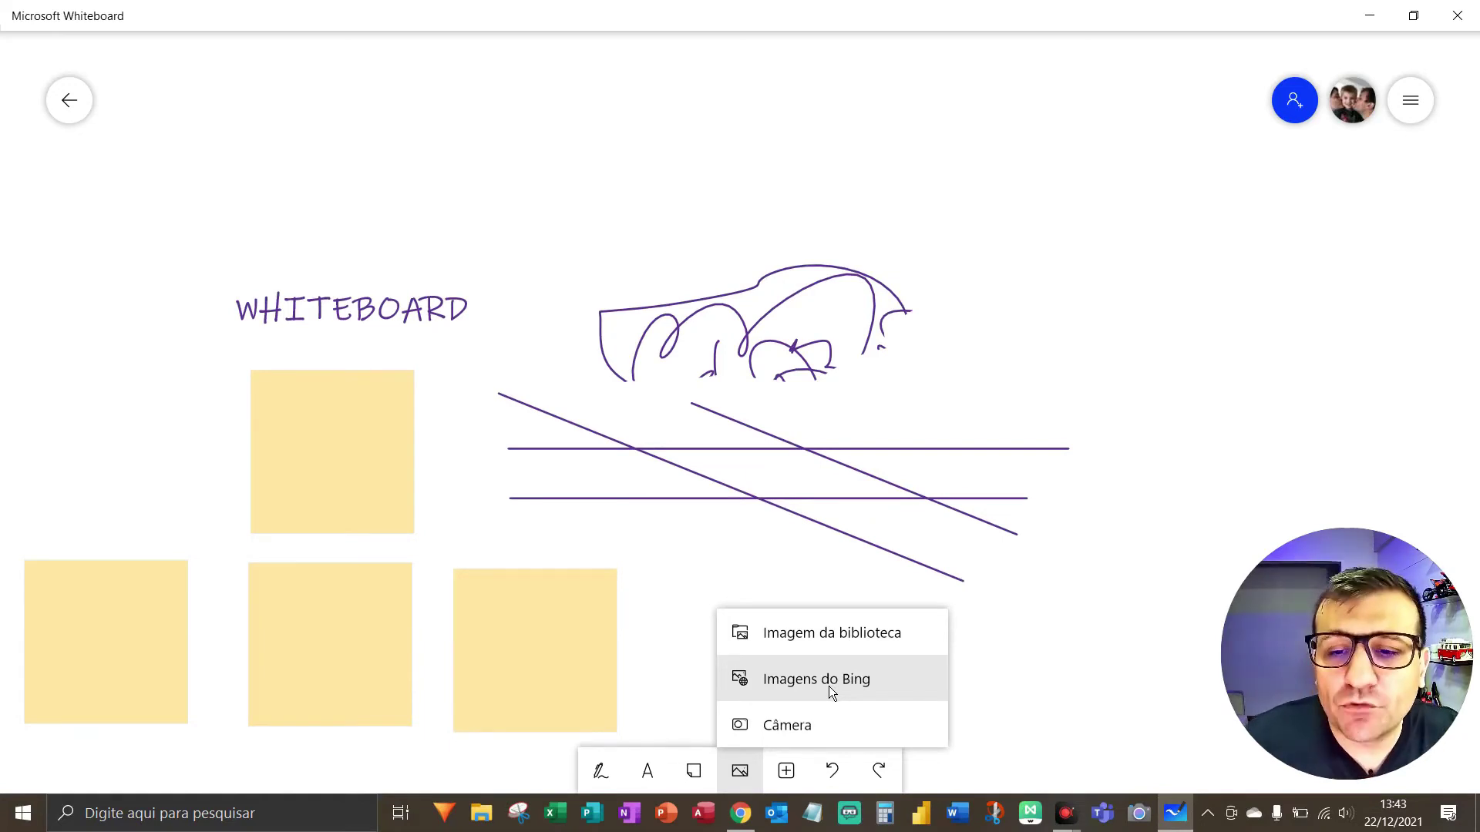
left_click(830, 686)
type("mO")
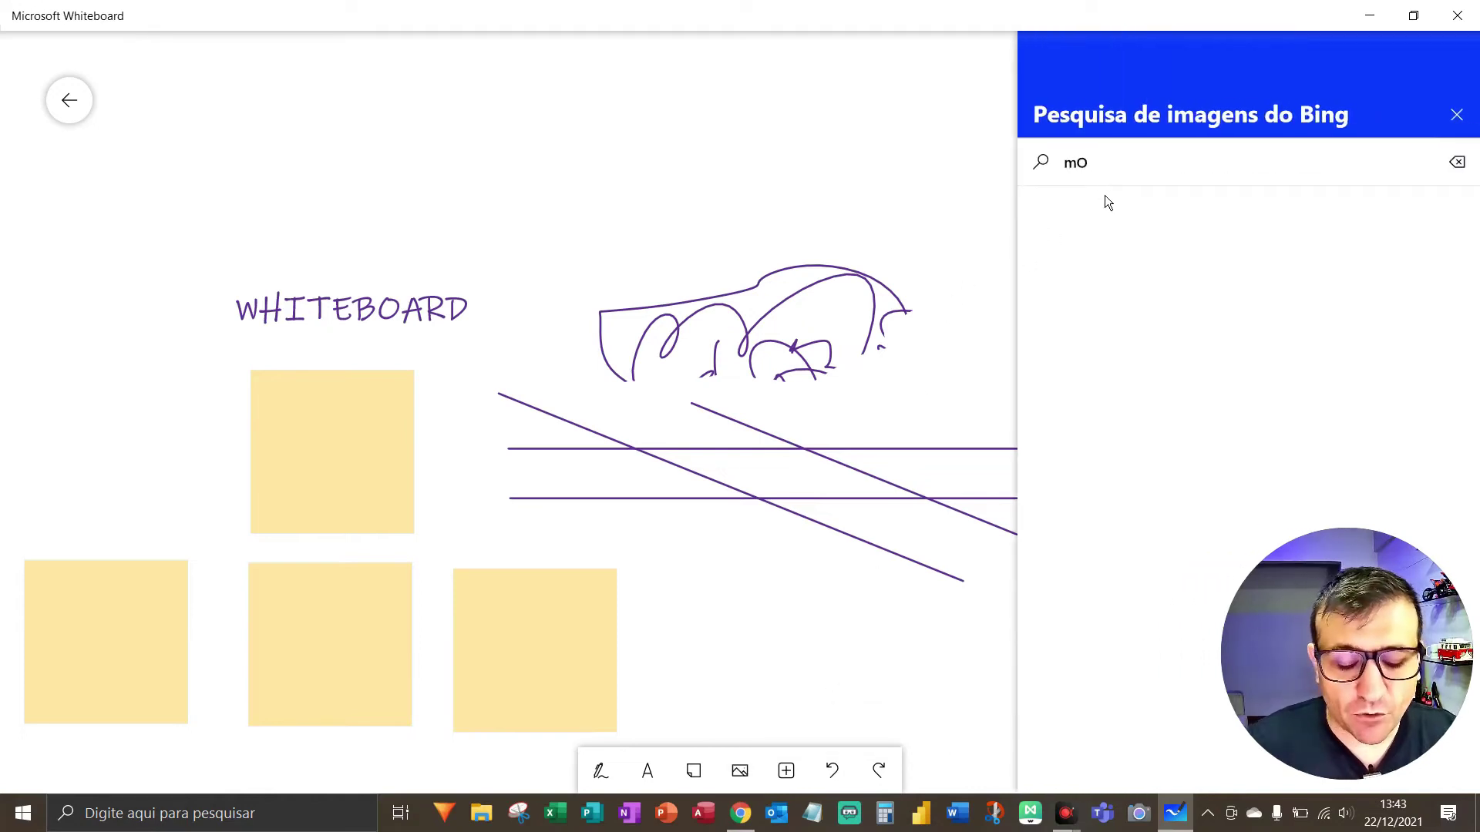
type("TO")
key("Return")
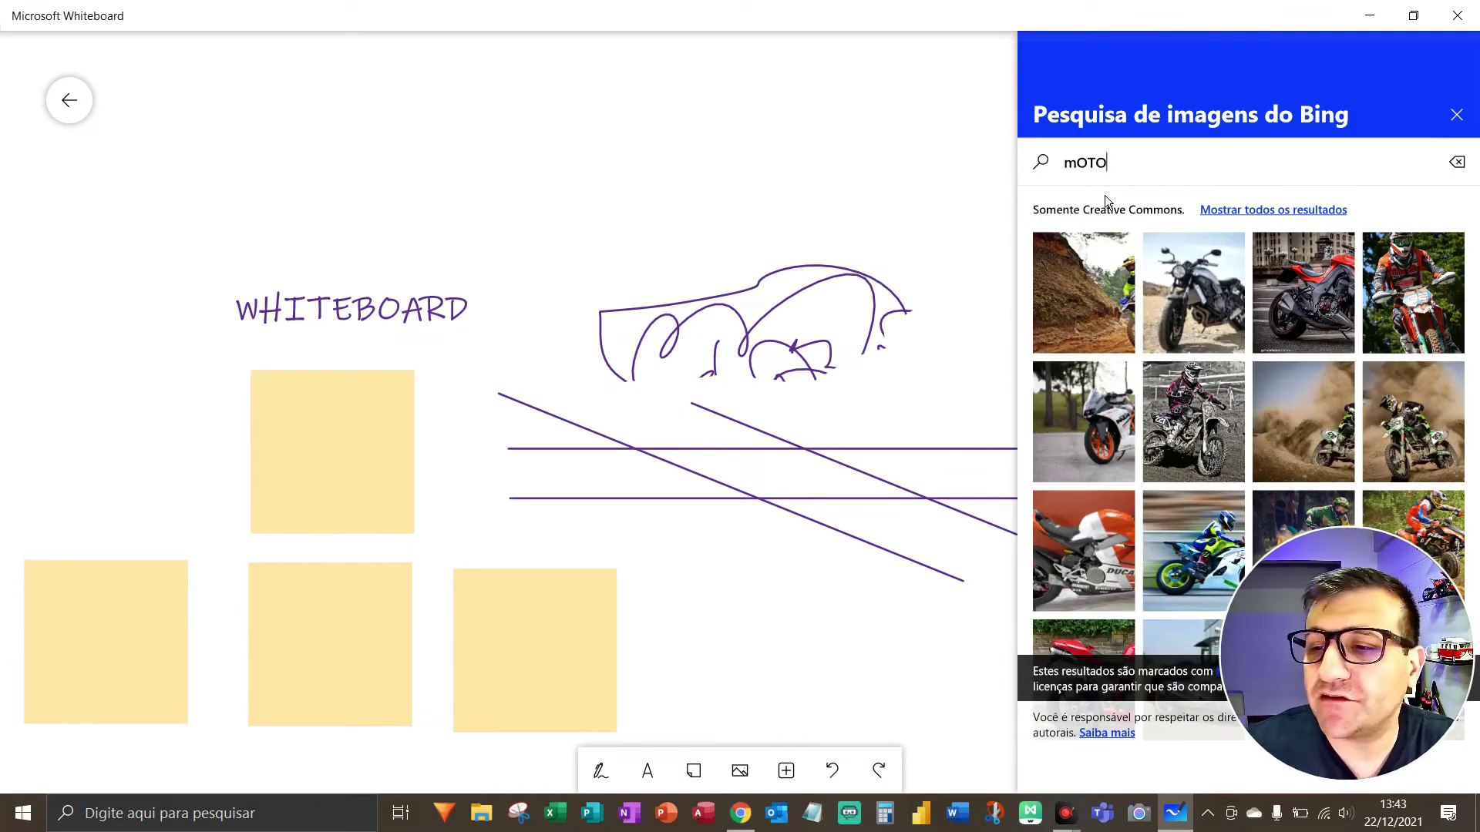
left_click(1314, 299)
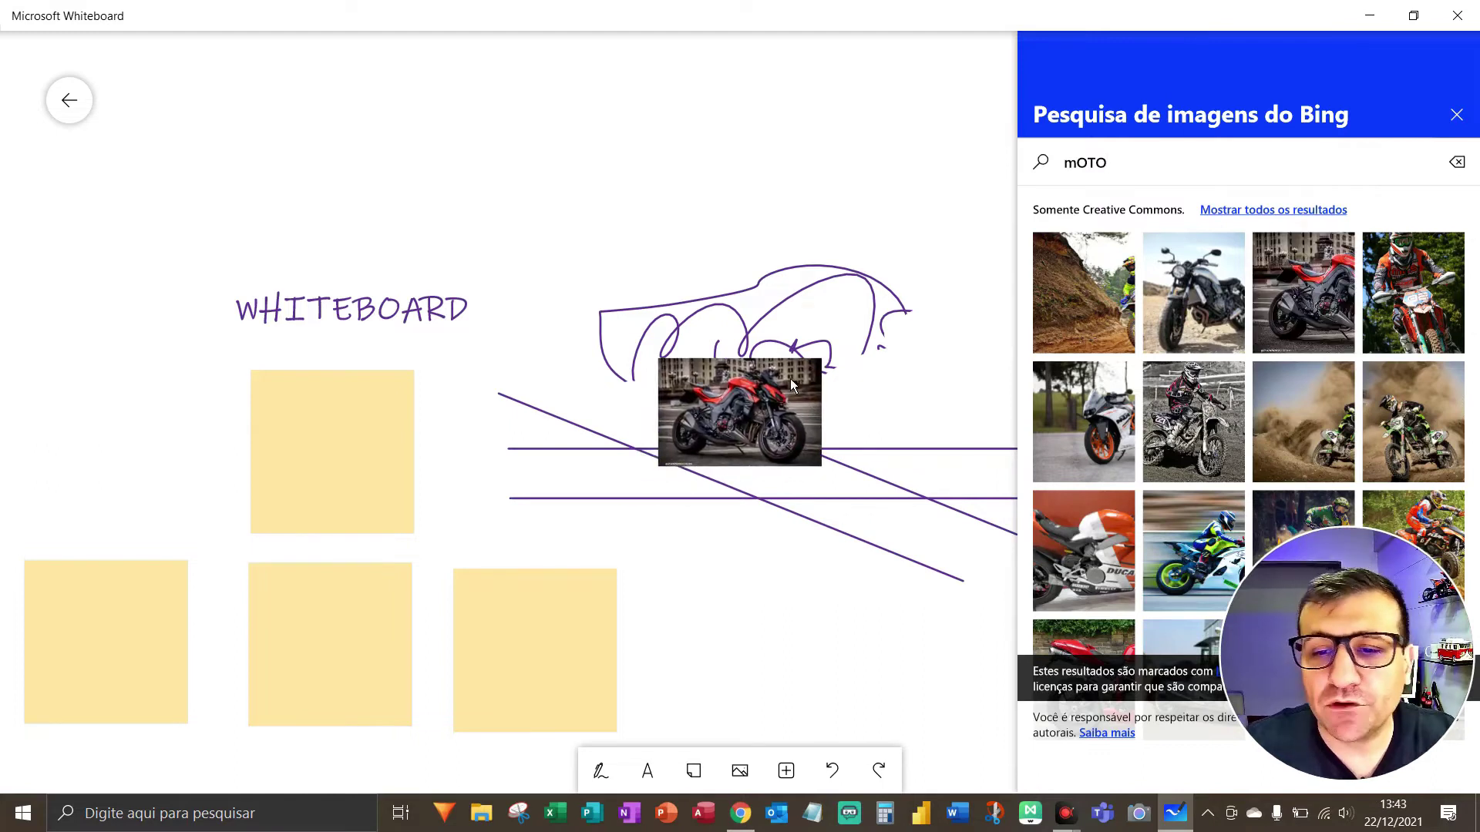
Enlarge and tilt the motorcycle photo and place it at the top right of the board
left_click_drag(679, 354, 543, 164)
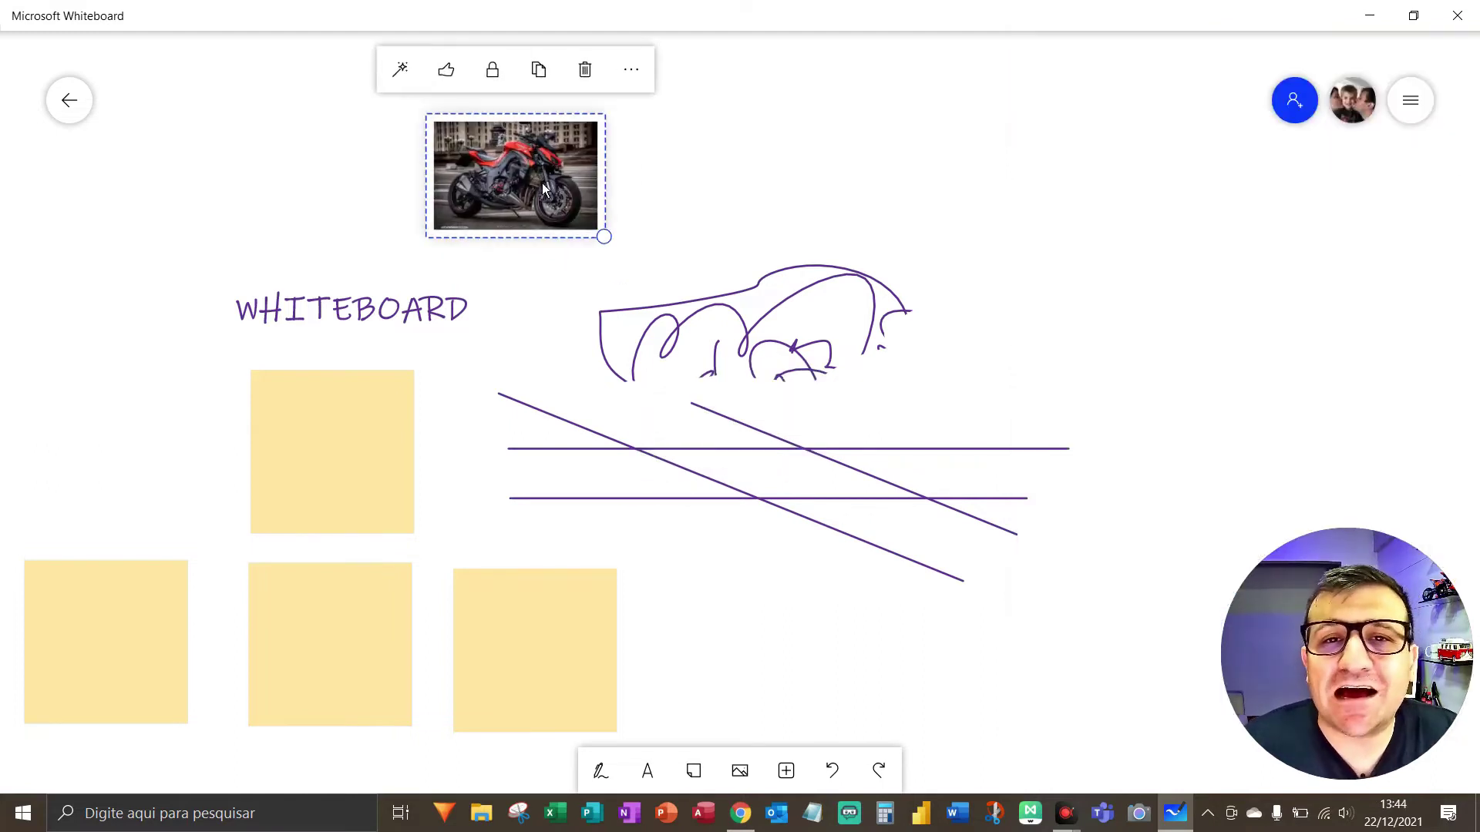
left_click_drag(604, 236, 721, 289)
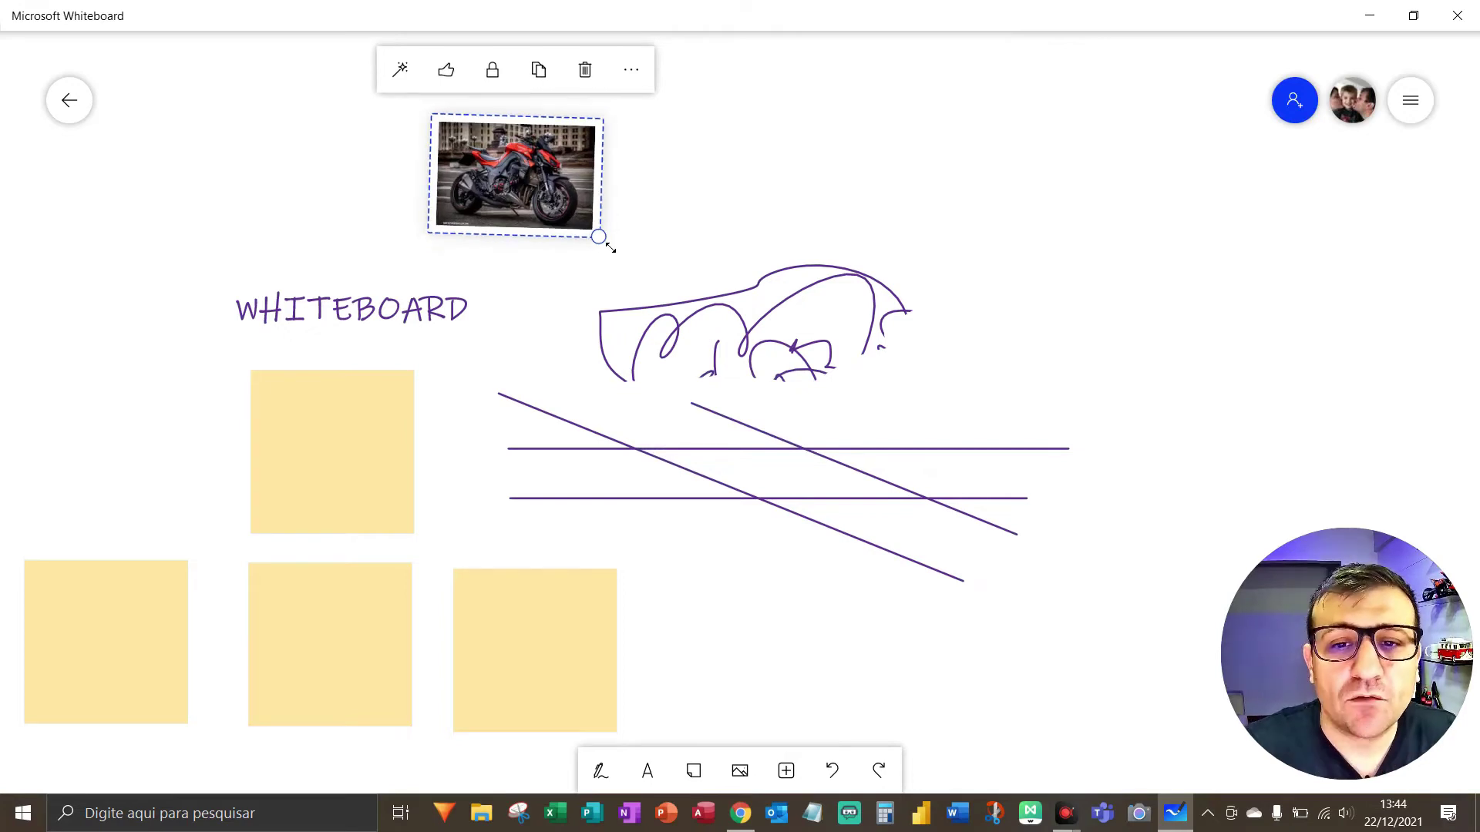
mouse_move(609, 205)
left_mouse_down()
mouse_move(1335, 310)
mouse_move(1326, 303)
mouse_move(1319, 322)
left_mouse_up()
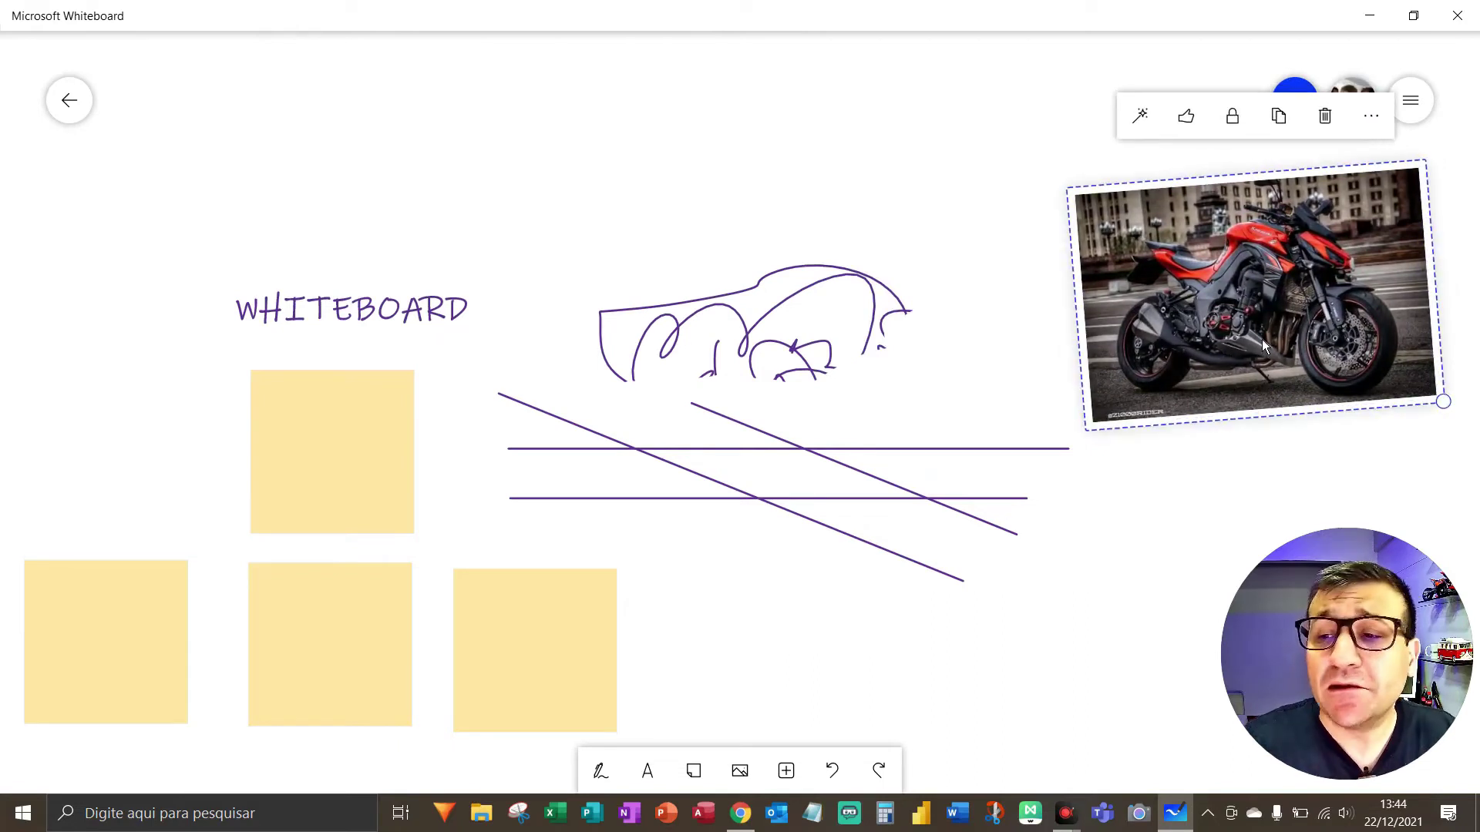
left_click(741, 772)
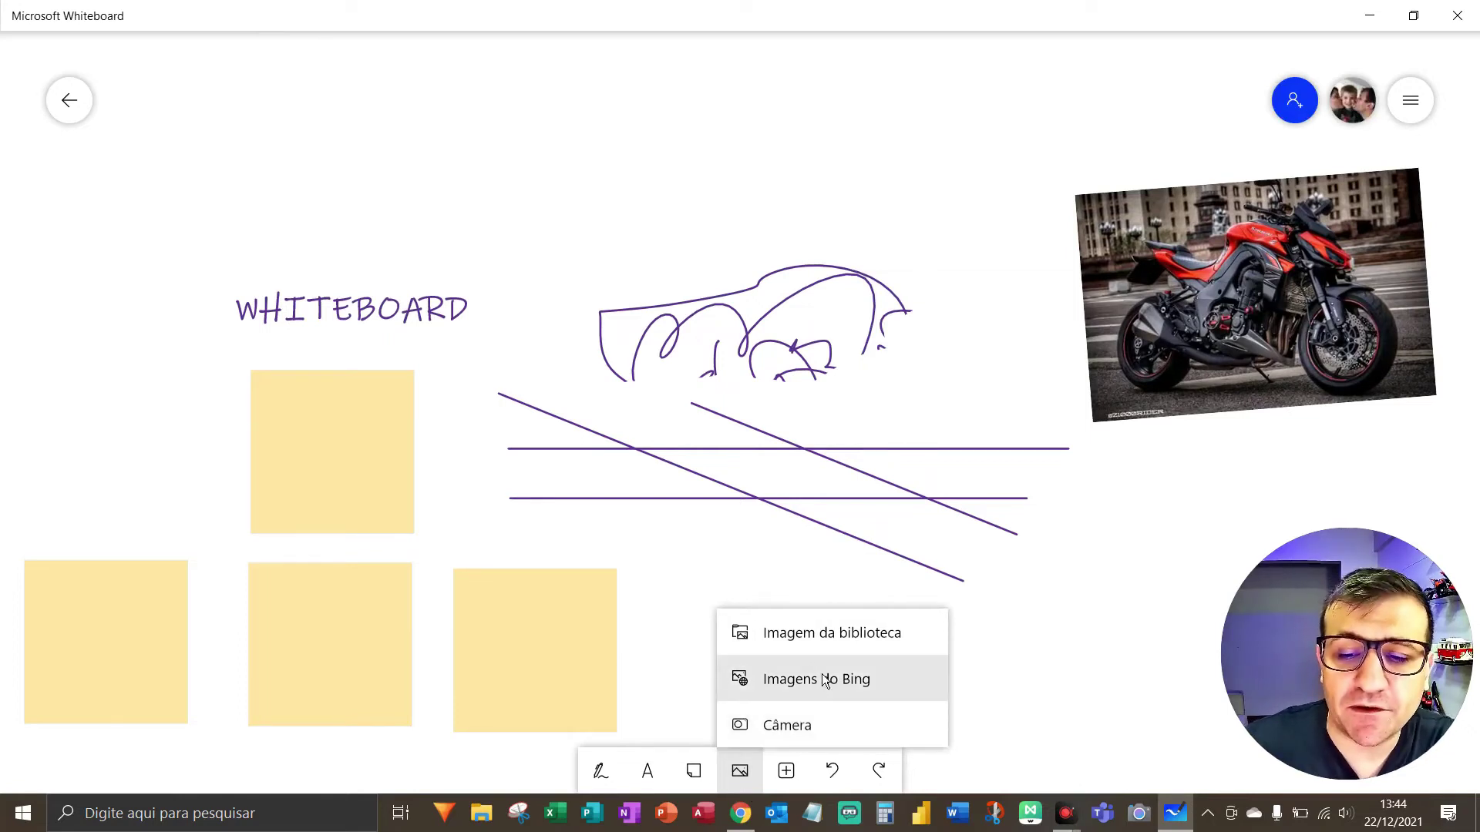
Insert Slide5.JPG, Praia.jpg, Slide19.JPG and Slide17.JPG together from the computer's picture folder
left_click(825, 636)
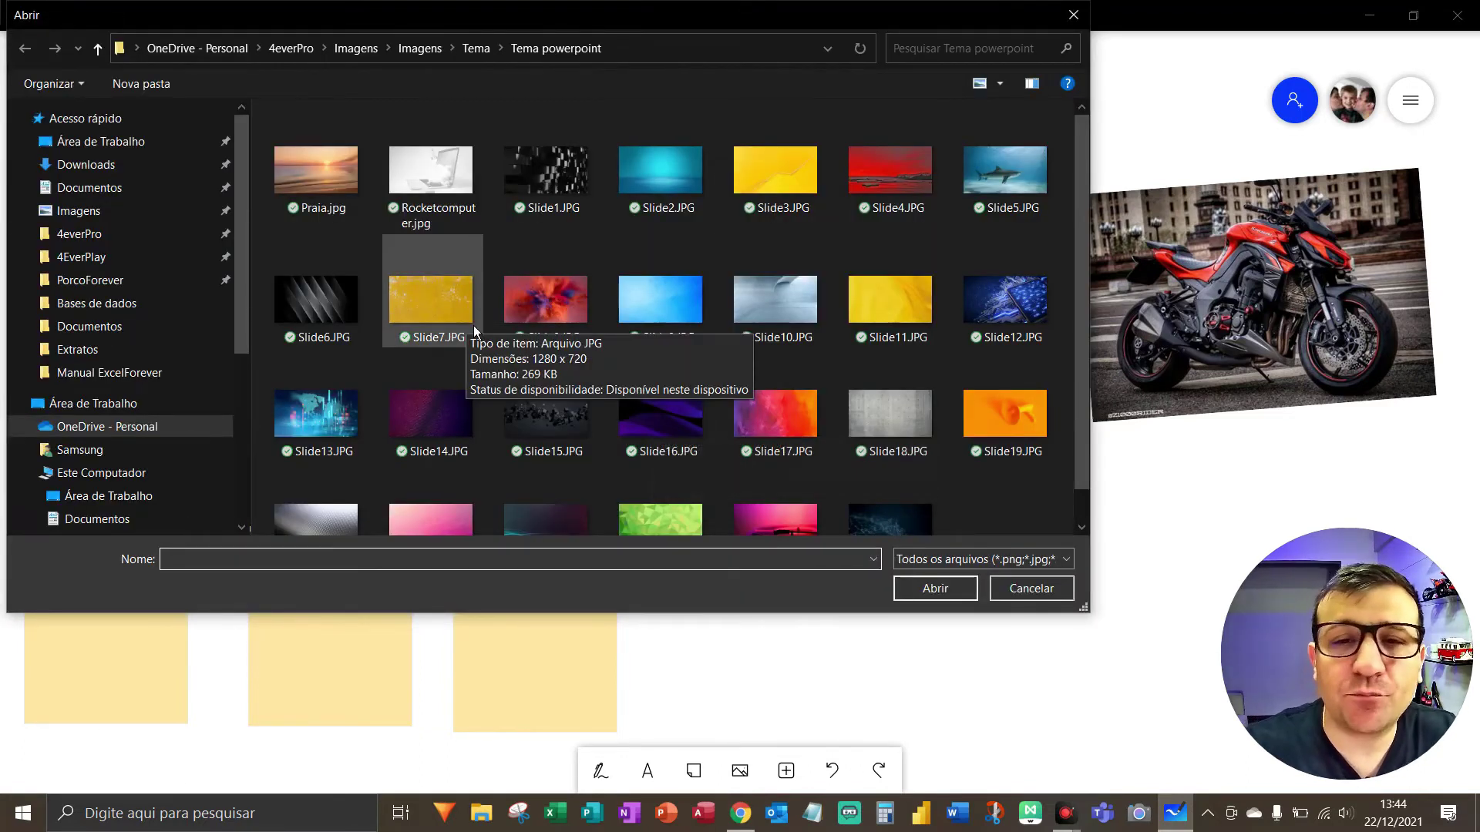
left_click(1006, 179)
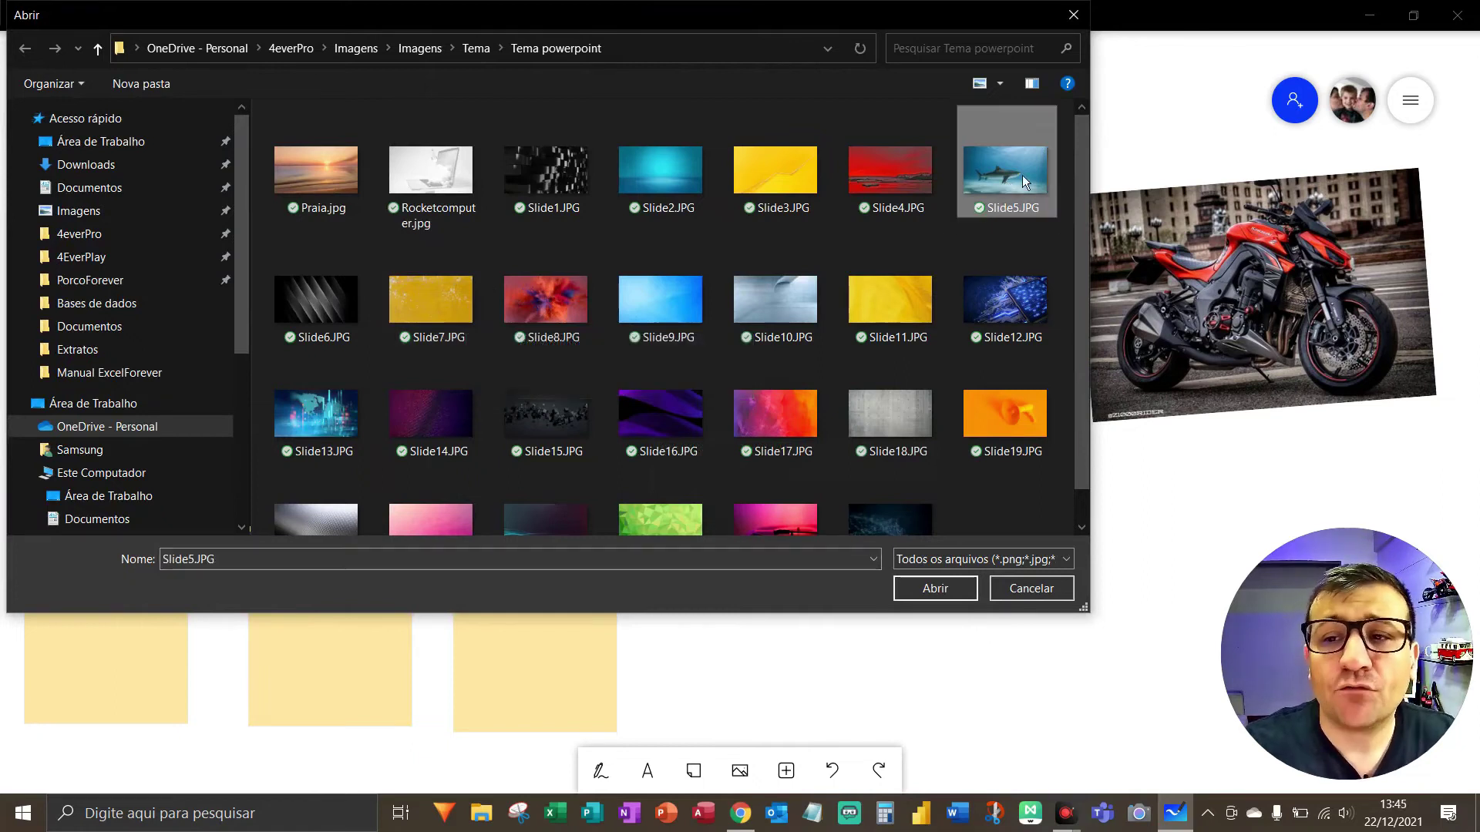
left_click(307, 183, "ctrl")
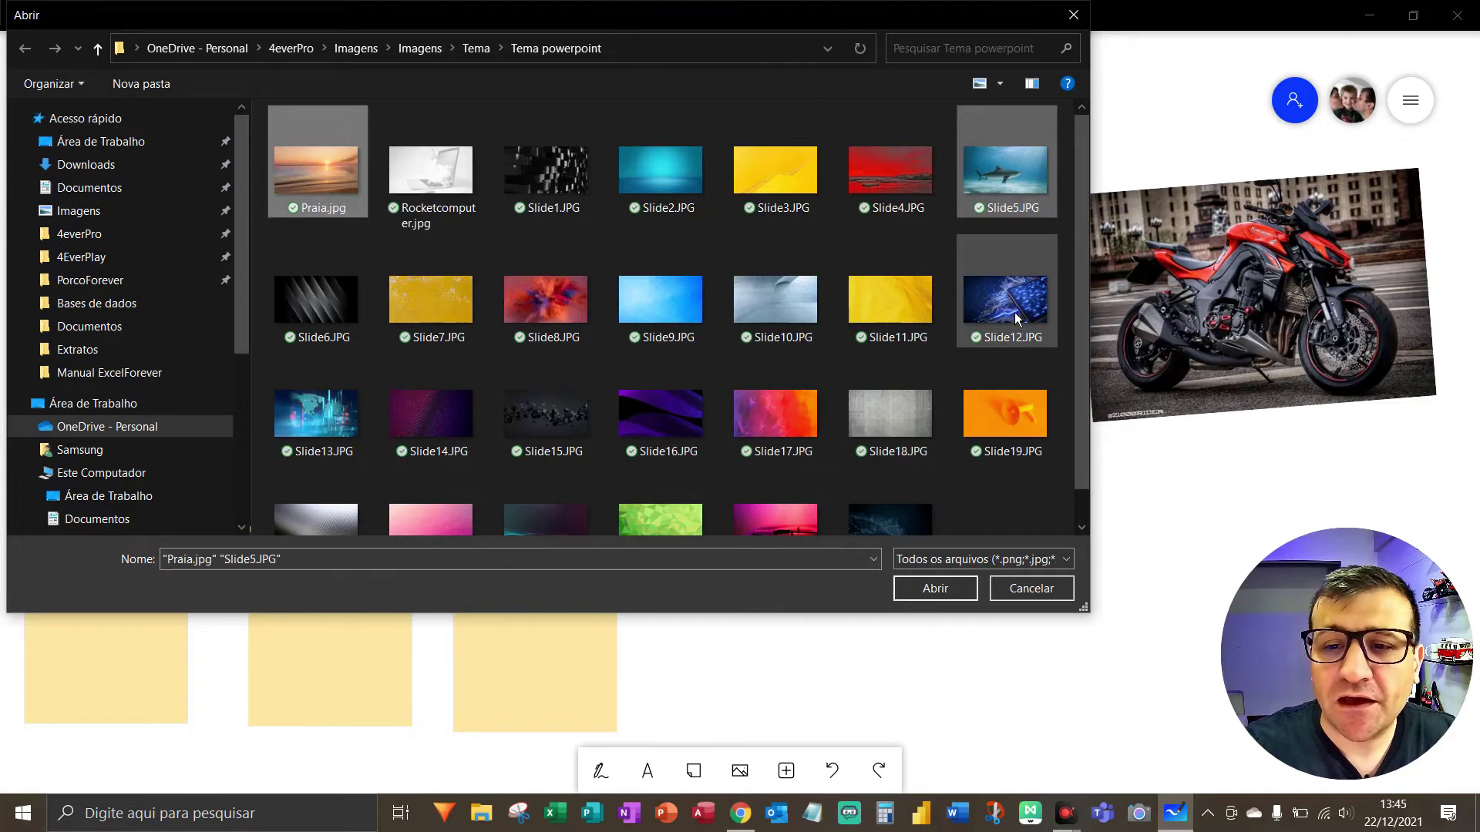
left_click(1031, 424, "ctrl")
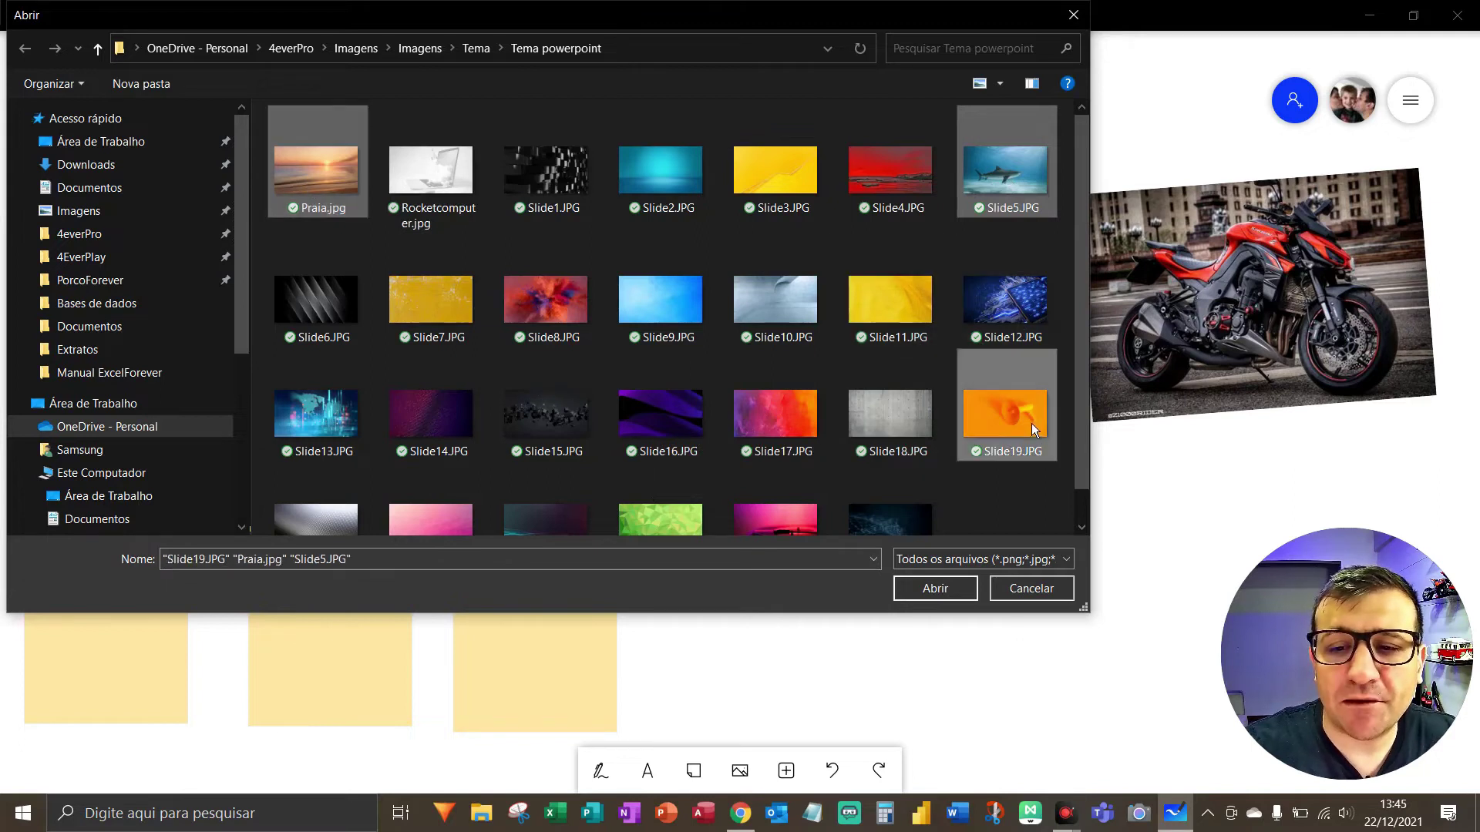
left_click(792, 427, "ctrl")
left_click(936, 591)
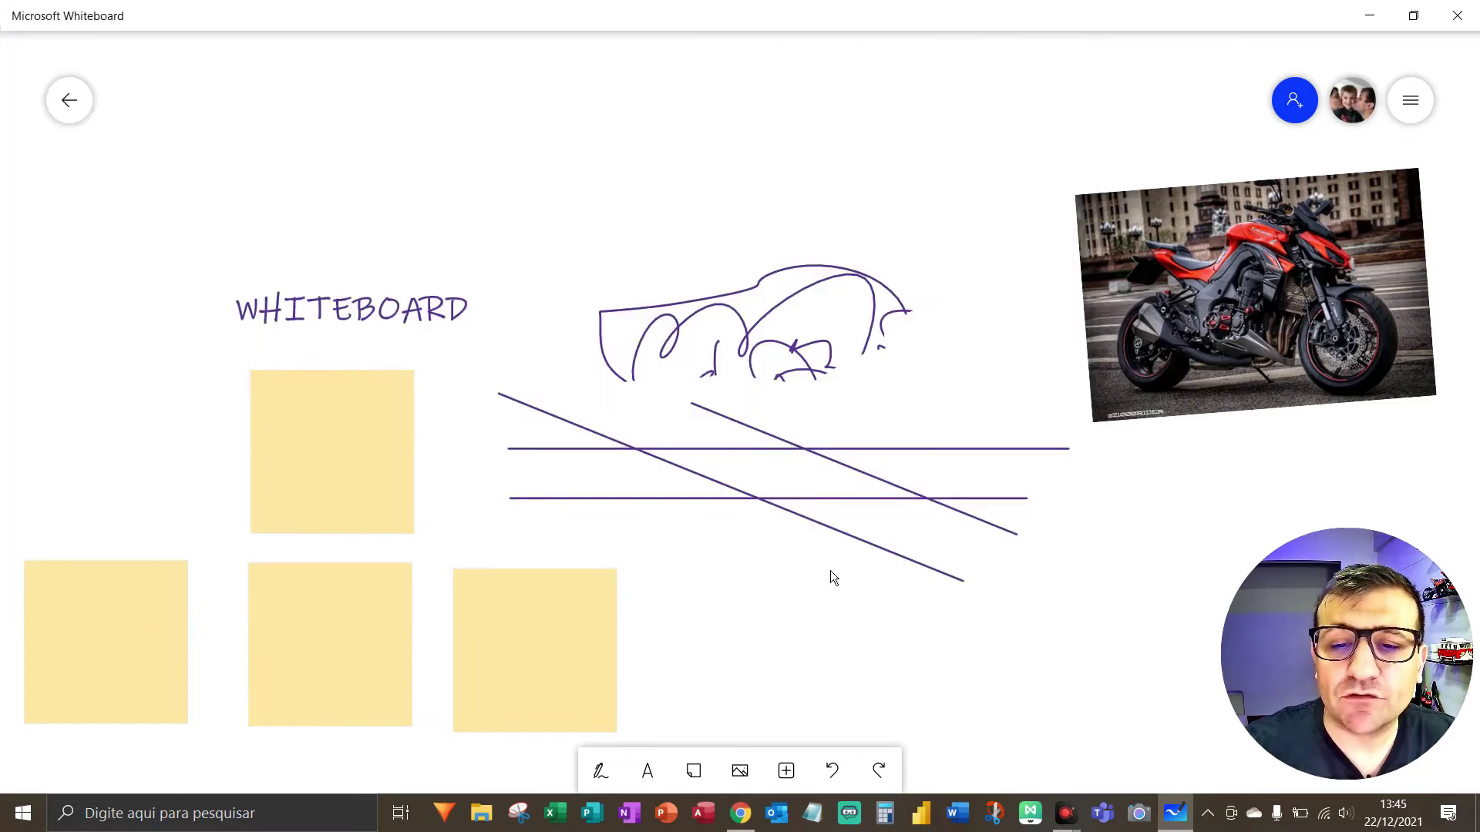
Put the megaphone at top-left, the abstract image below the lines, and an enlarged shark at right
mouse_move(734, 425)
left_mouse_down()
mouse_move(237, 210)
mouse_move(360, 266)
left_mouse_up()
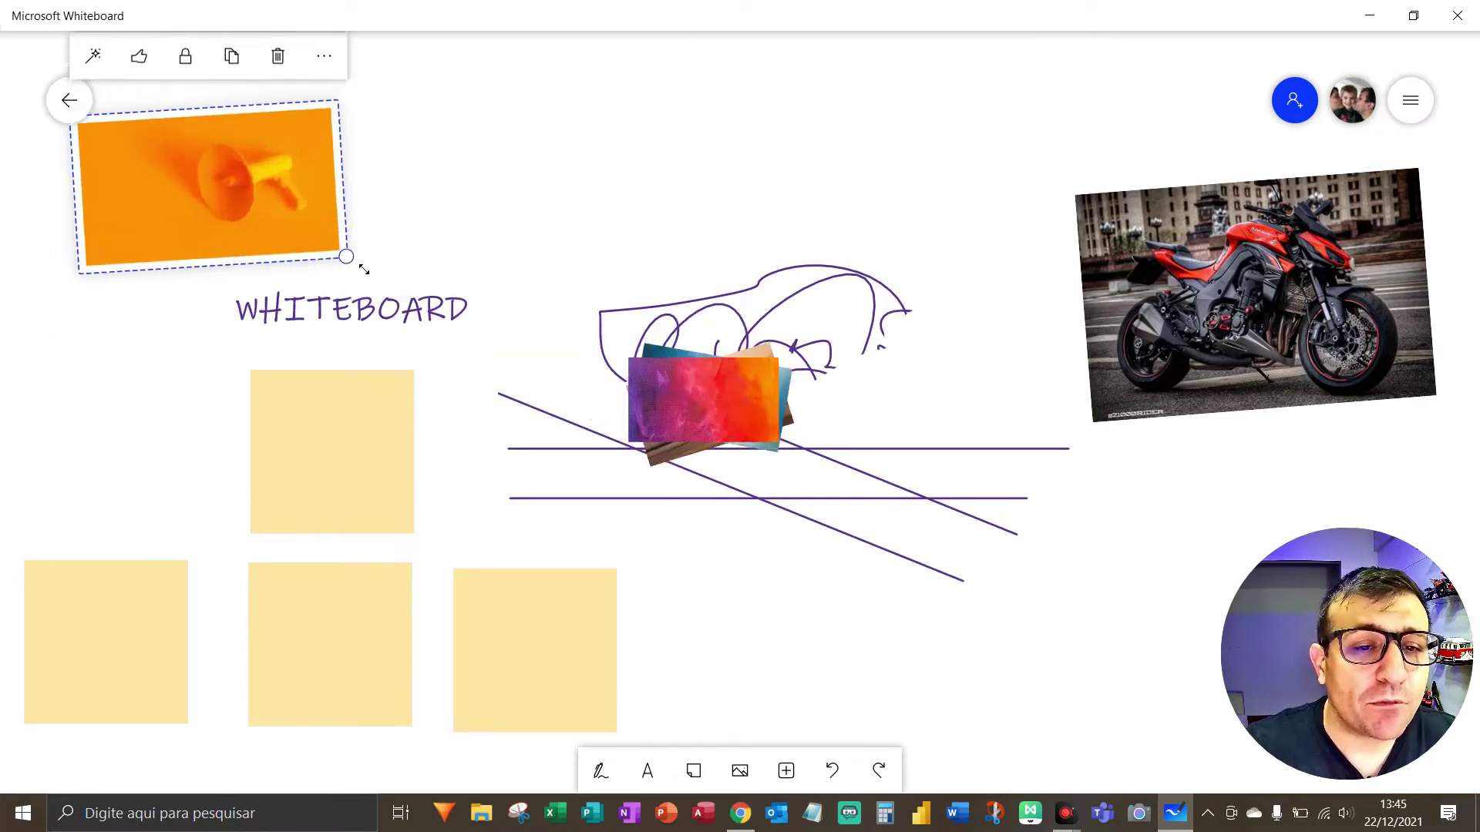
left_click_drag(730, 408, 826, 652)
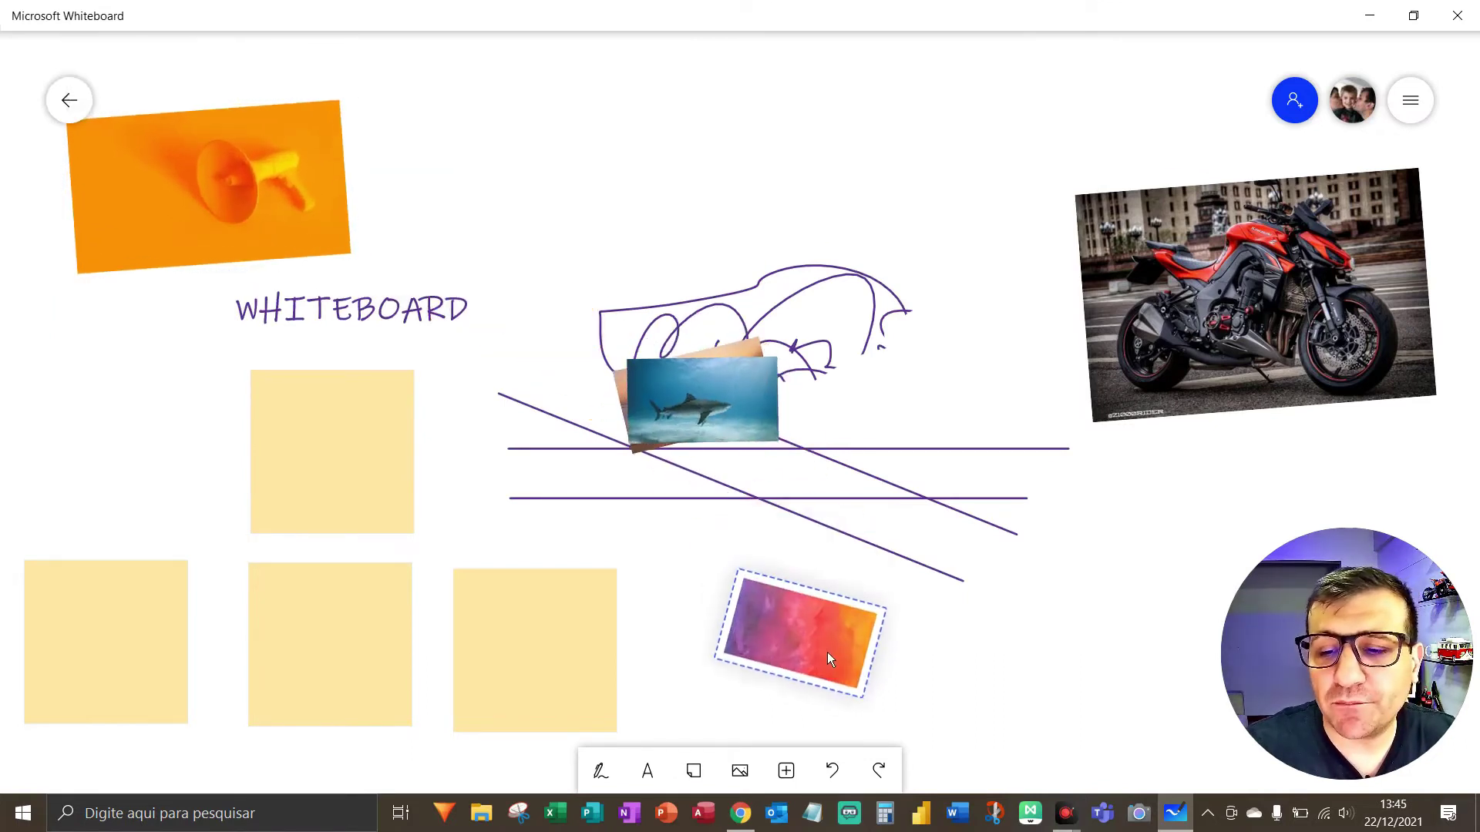
left_click_drag(723, 418, 1148, 574)
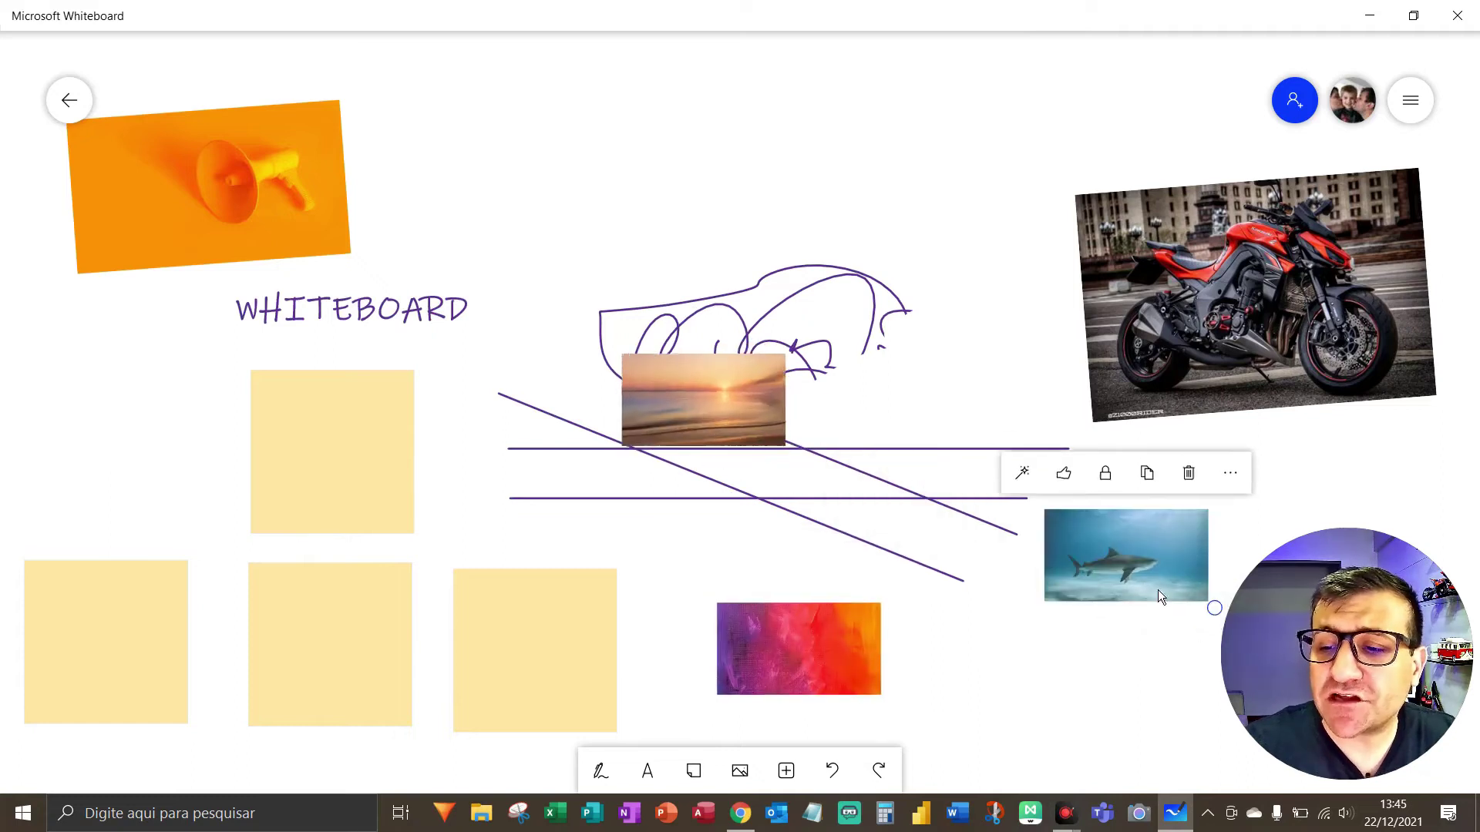
left_click_drag(1215, 608, 1243, 626)
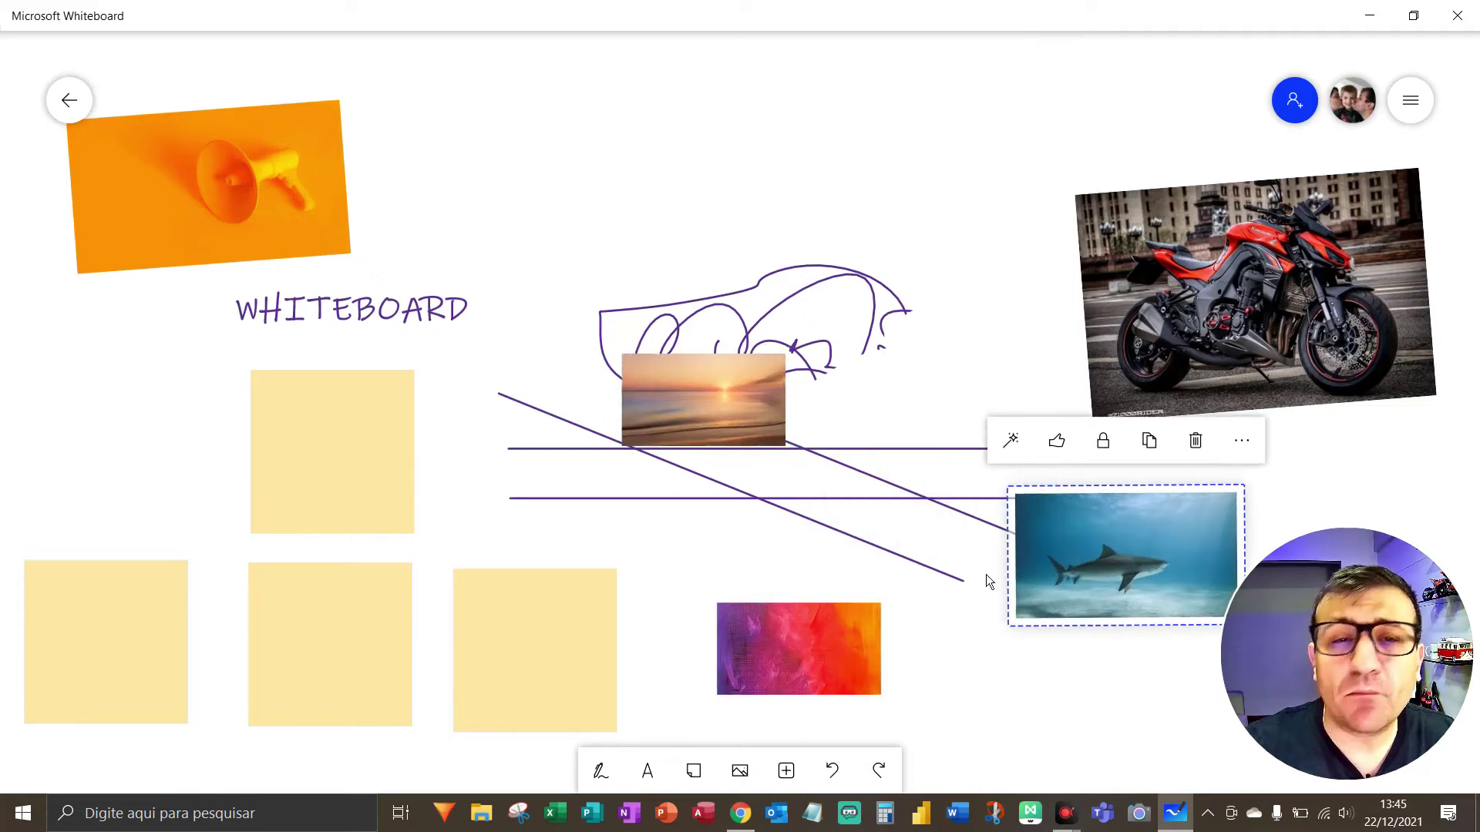
Enlarge the sunset picture and move it to the top centre of the board
left_click(717, 413)
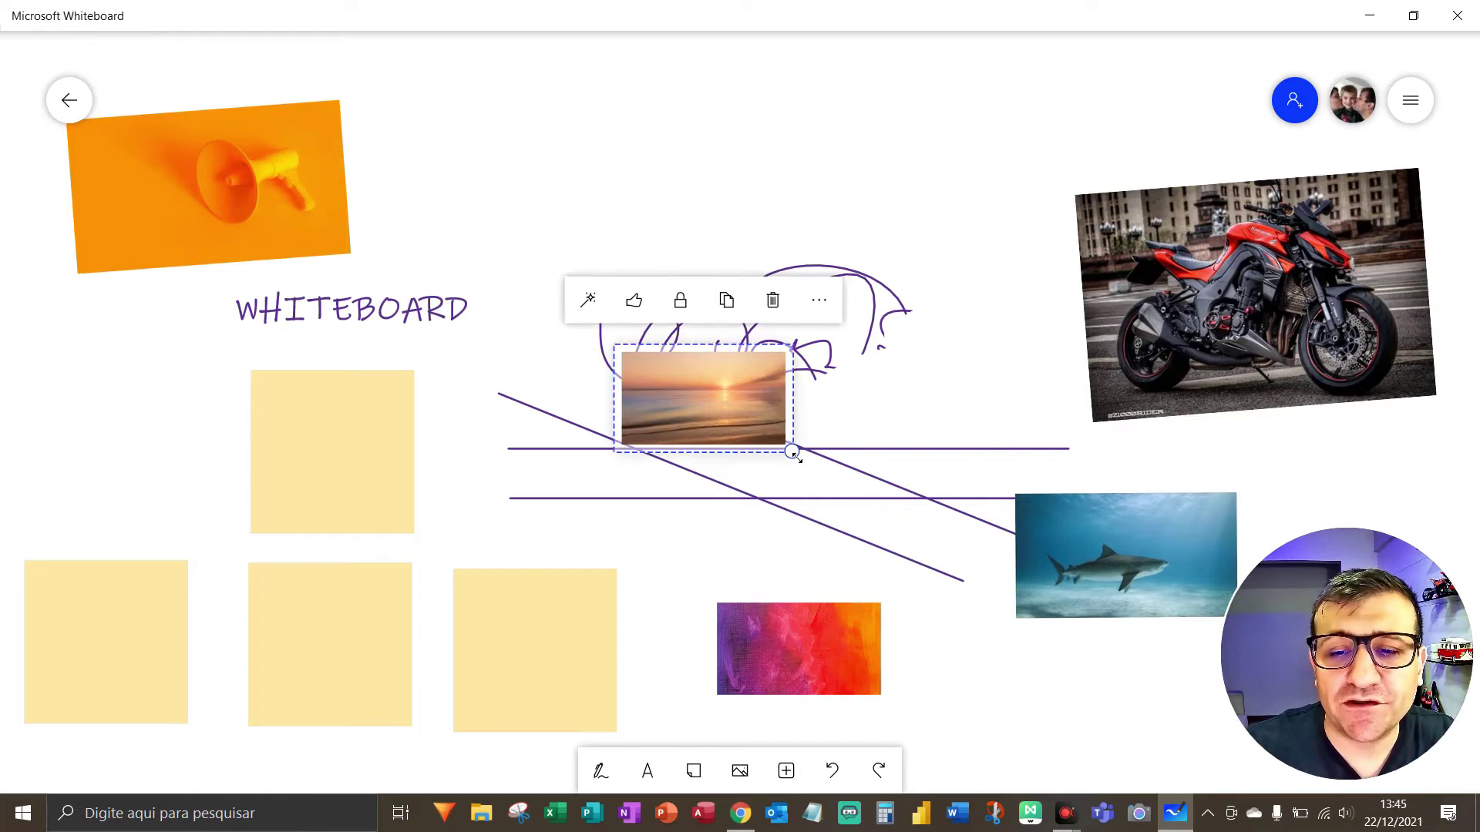
left_click_drag(786, 445, 915, 507)
left_click_drag(774, 441, 830, 231)
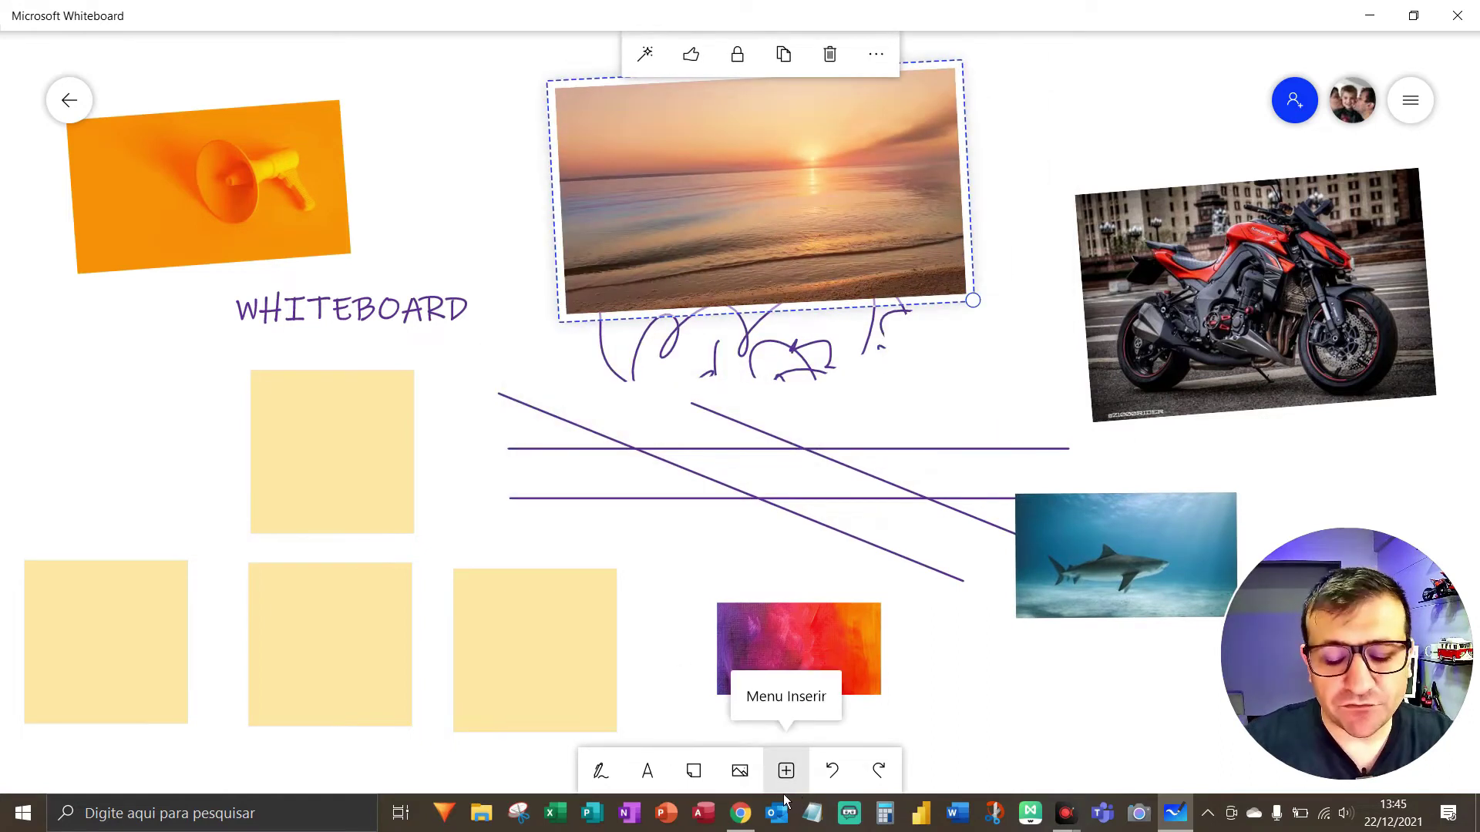
key("F5")
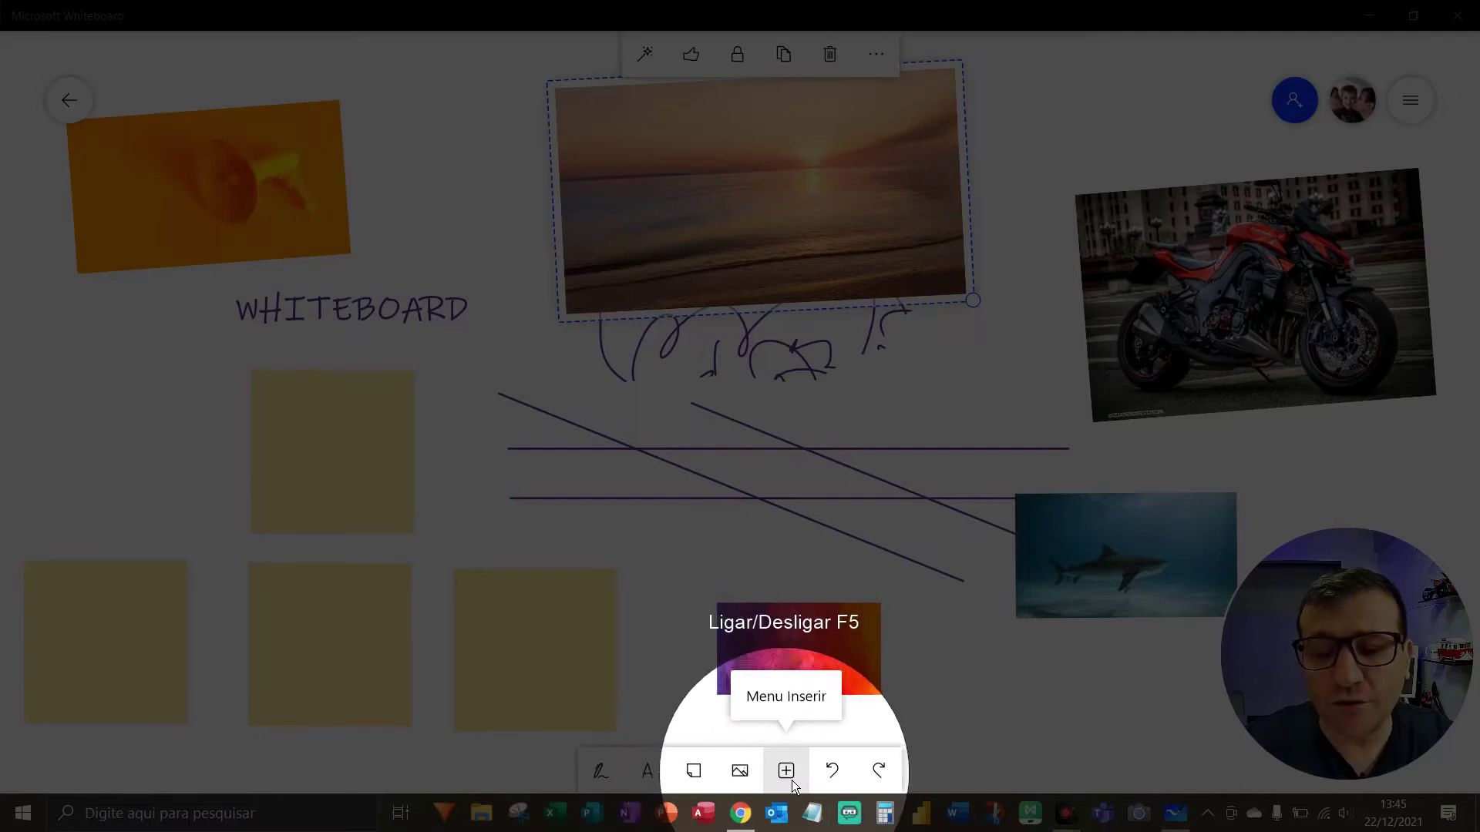
key("F5")
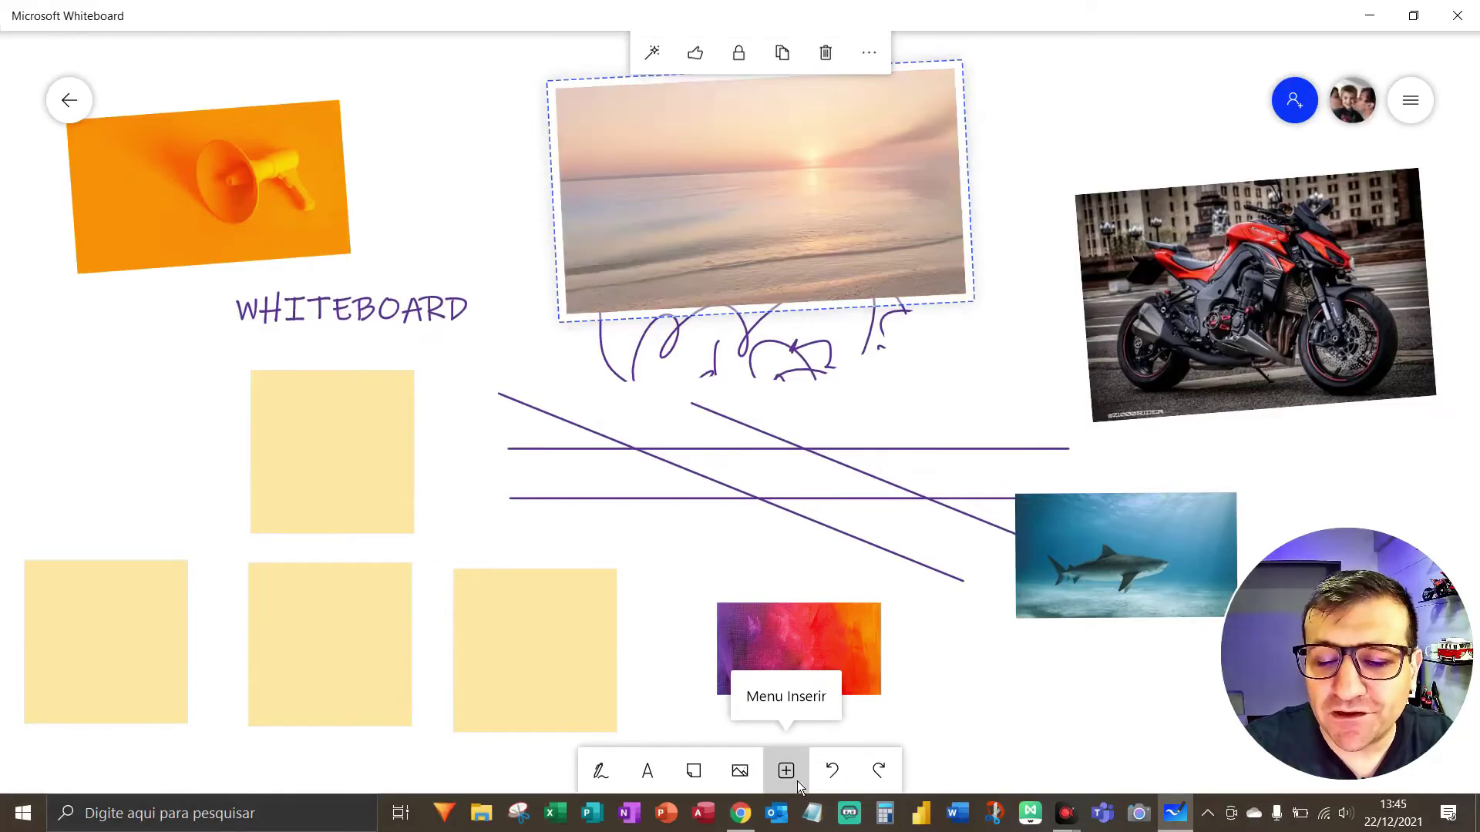
left_click(797, 780)
left_click(799, 782)
left_click(793, 784)
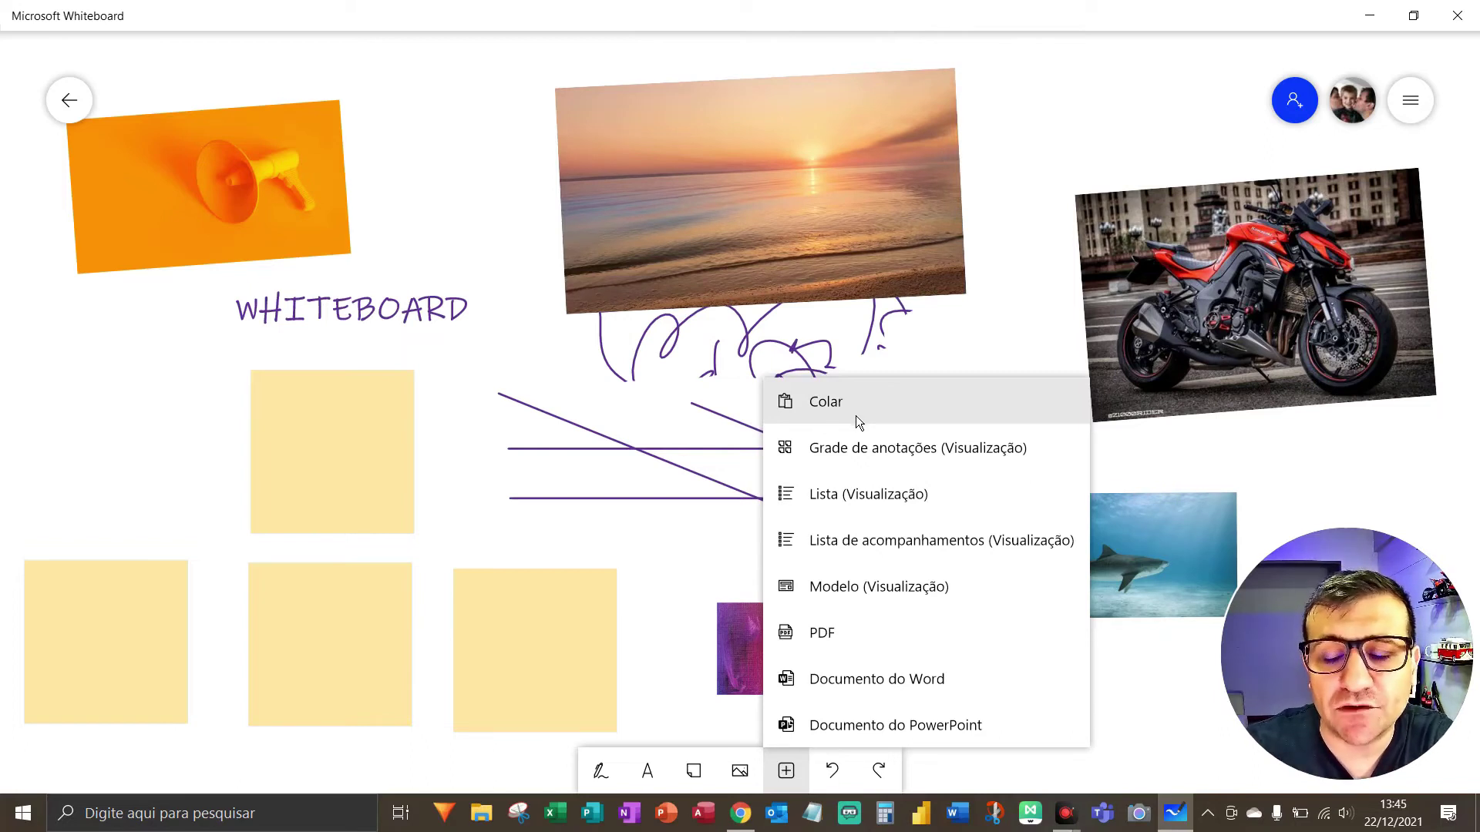
Insert a Grade de anotações note grid and position it just below the shark picture
left_click(873, 458)
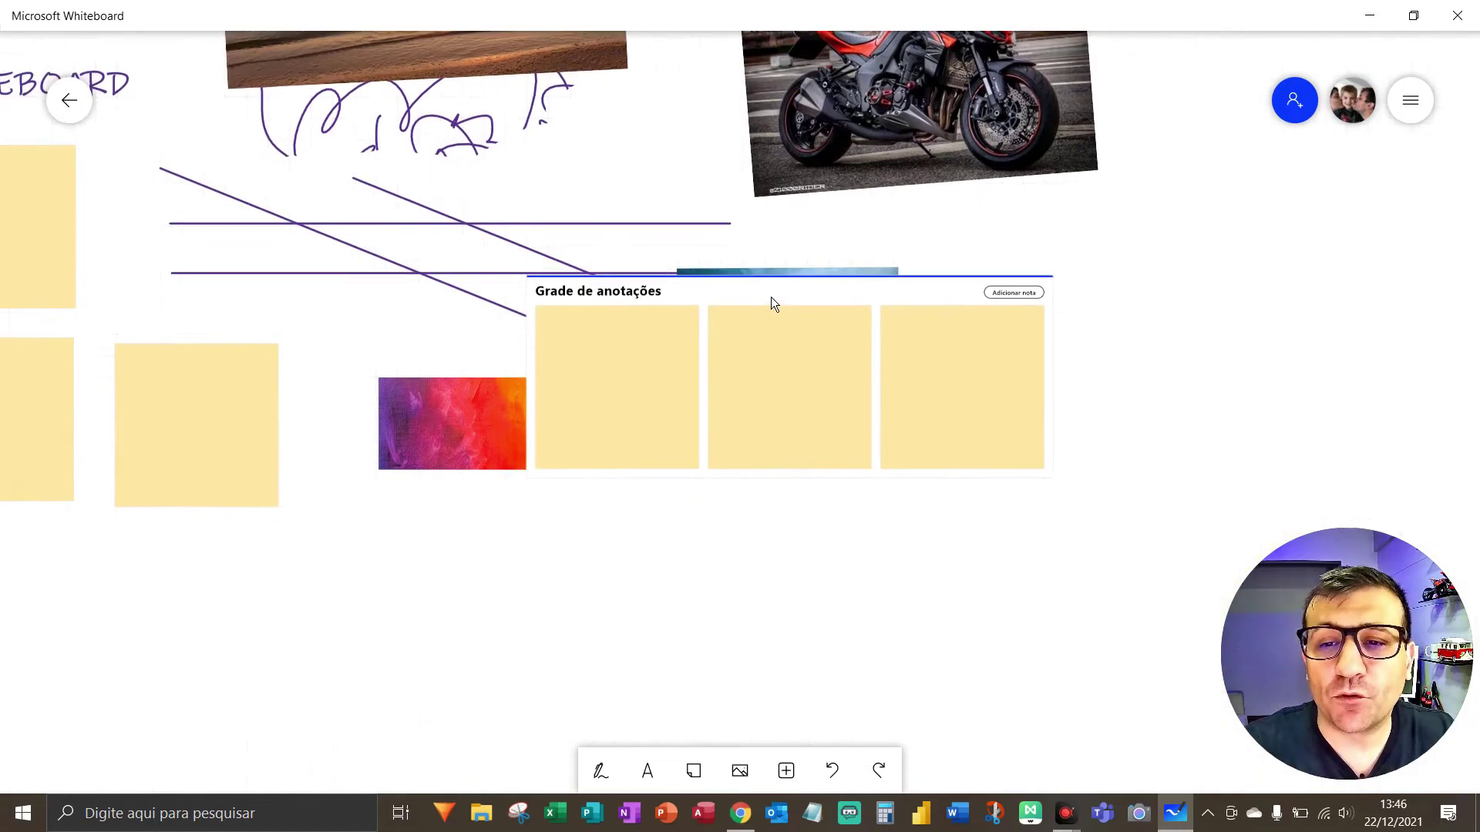
left_click_drag(771, 297, 882, 471)
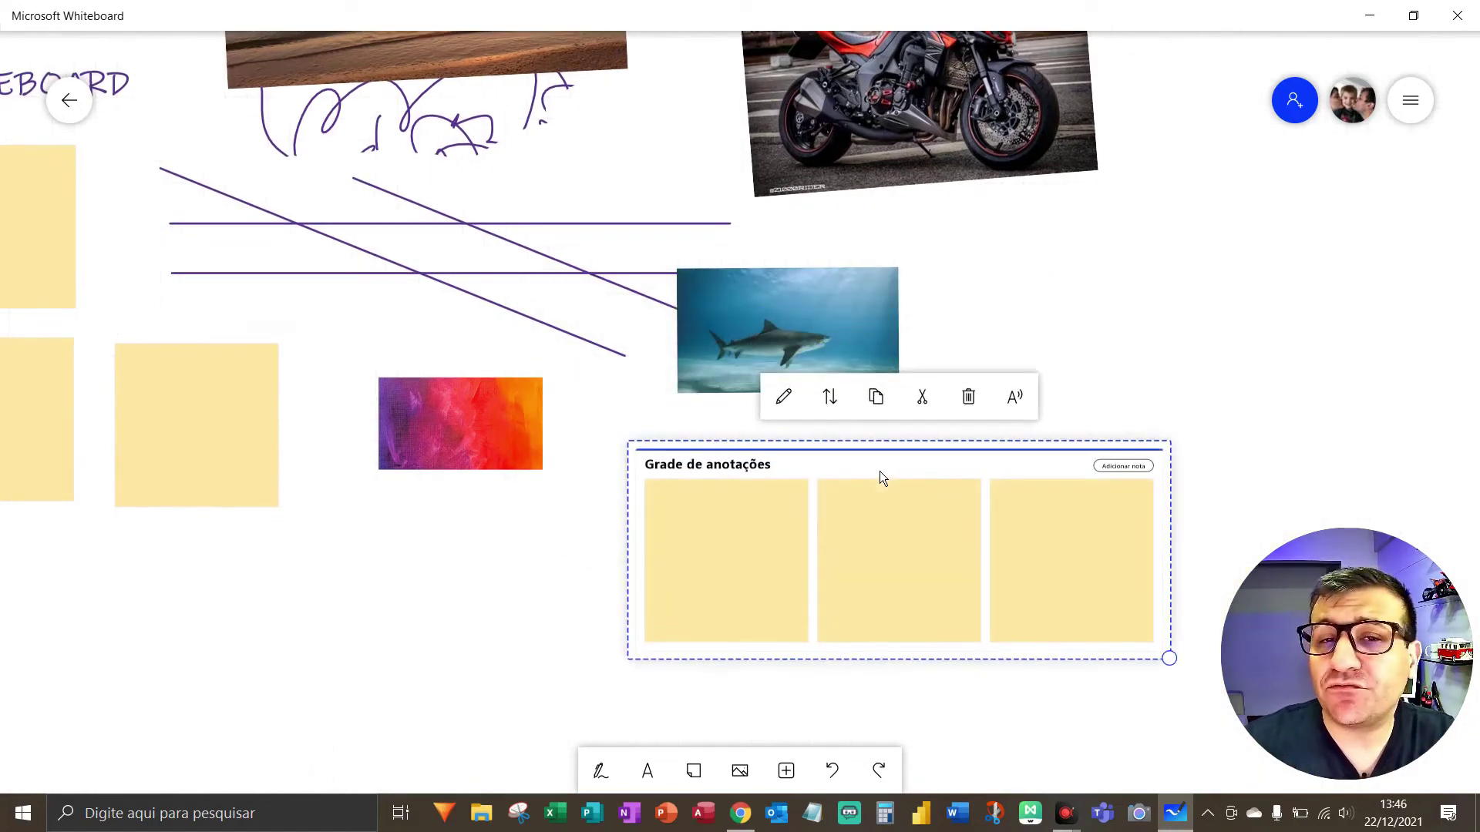
left_click_drag(871, 474, 874, 481)
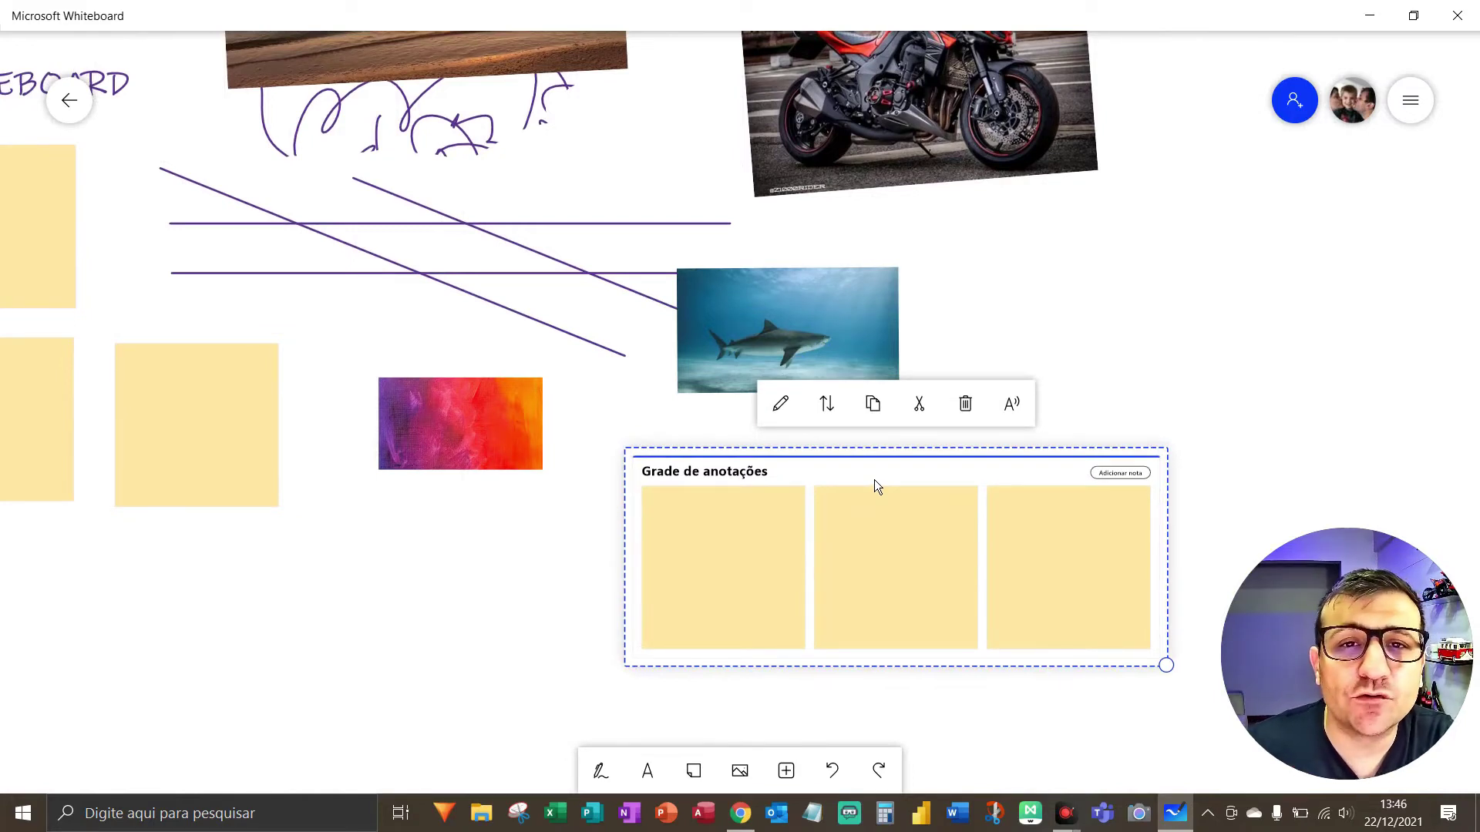
key("Escape")
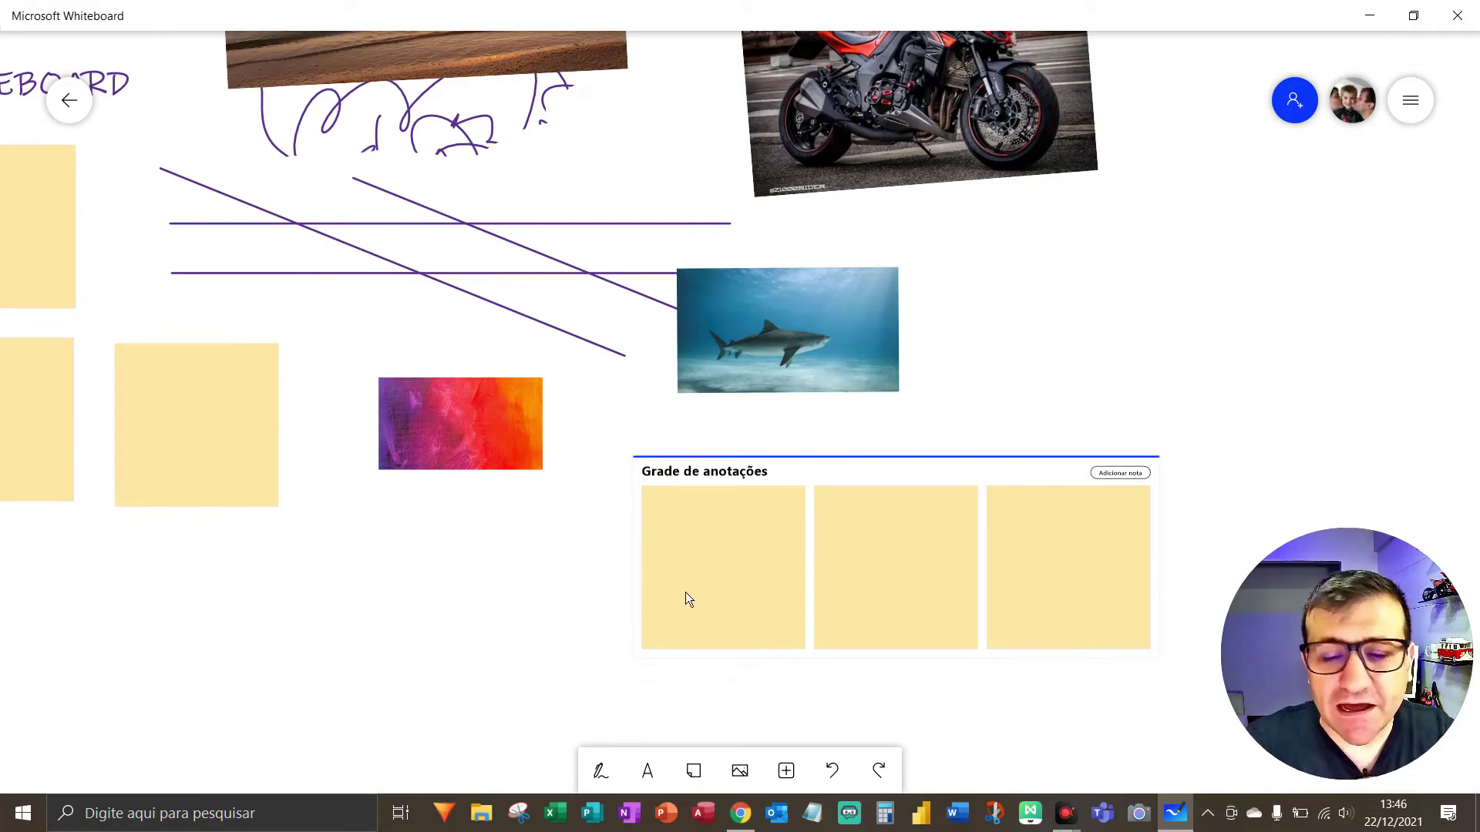
key("F5")
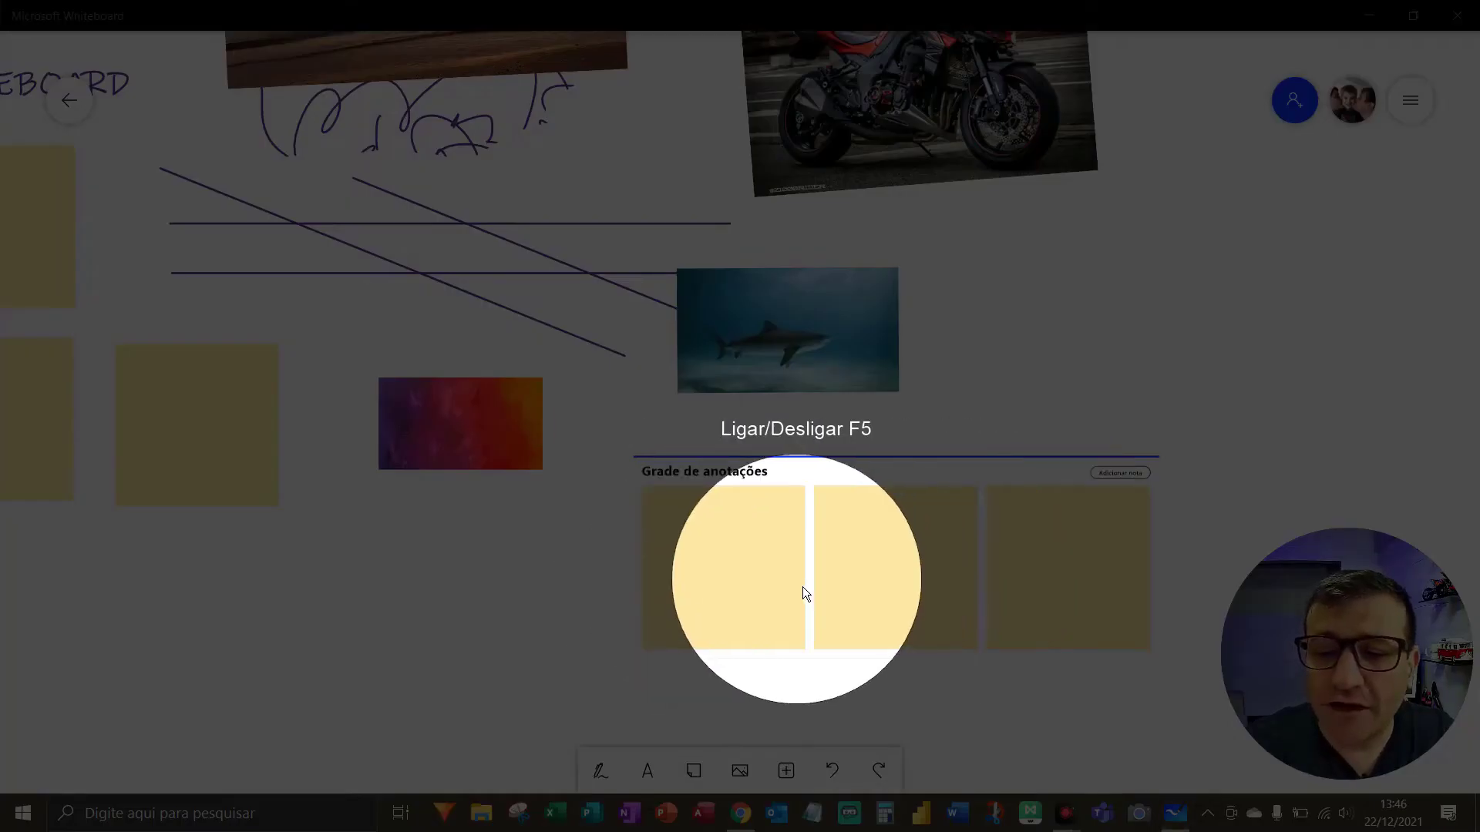
key("F5")
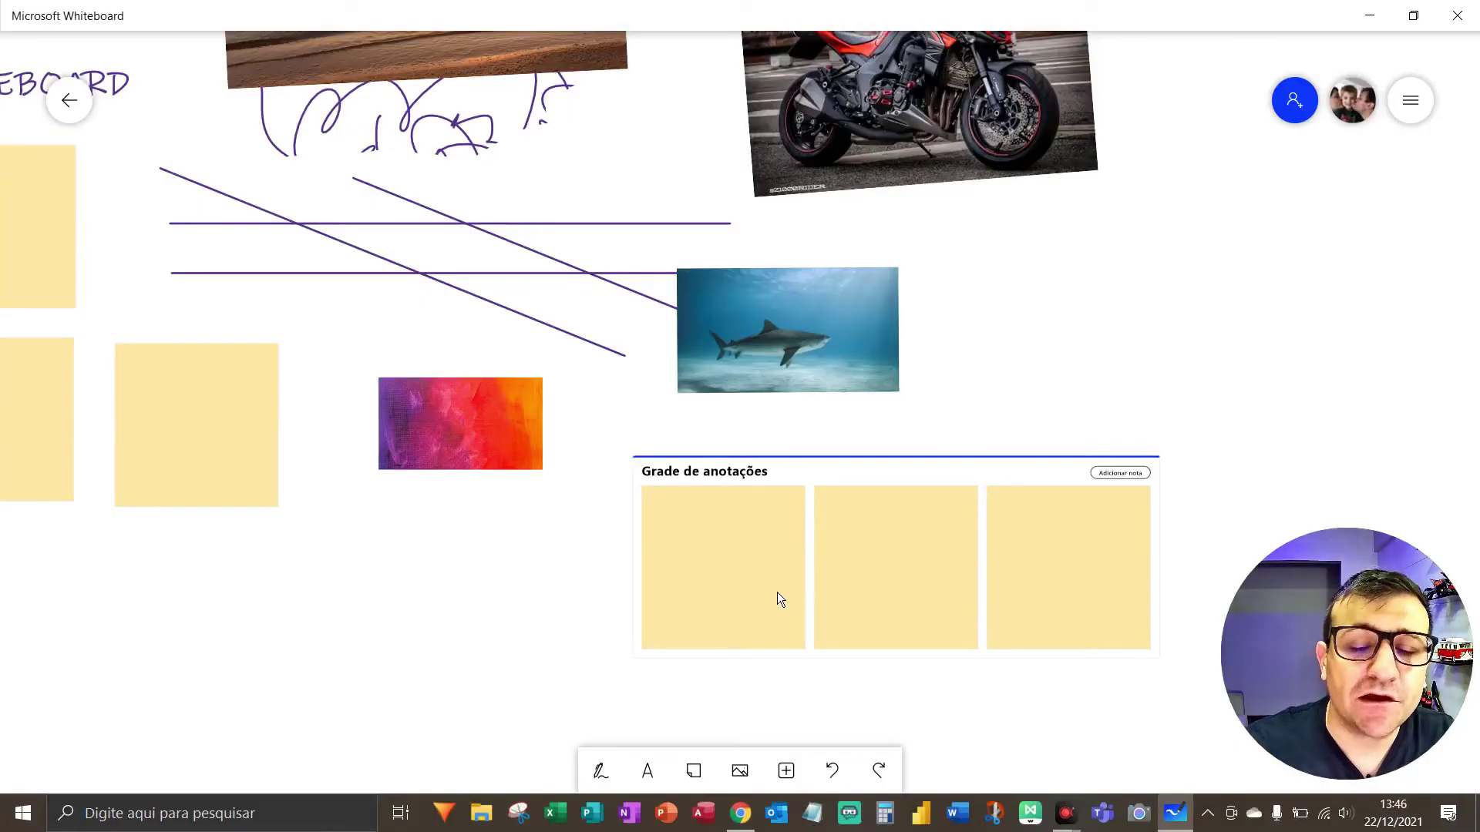
key("F5")
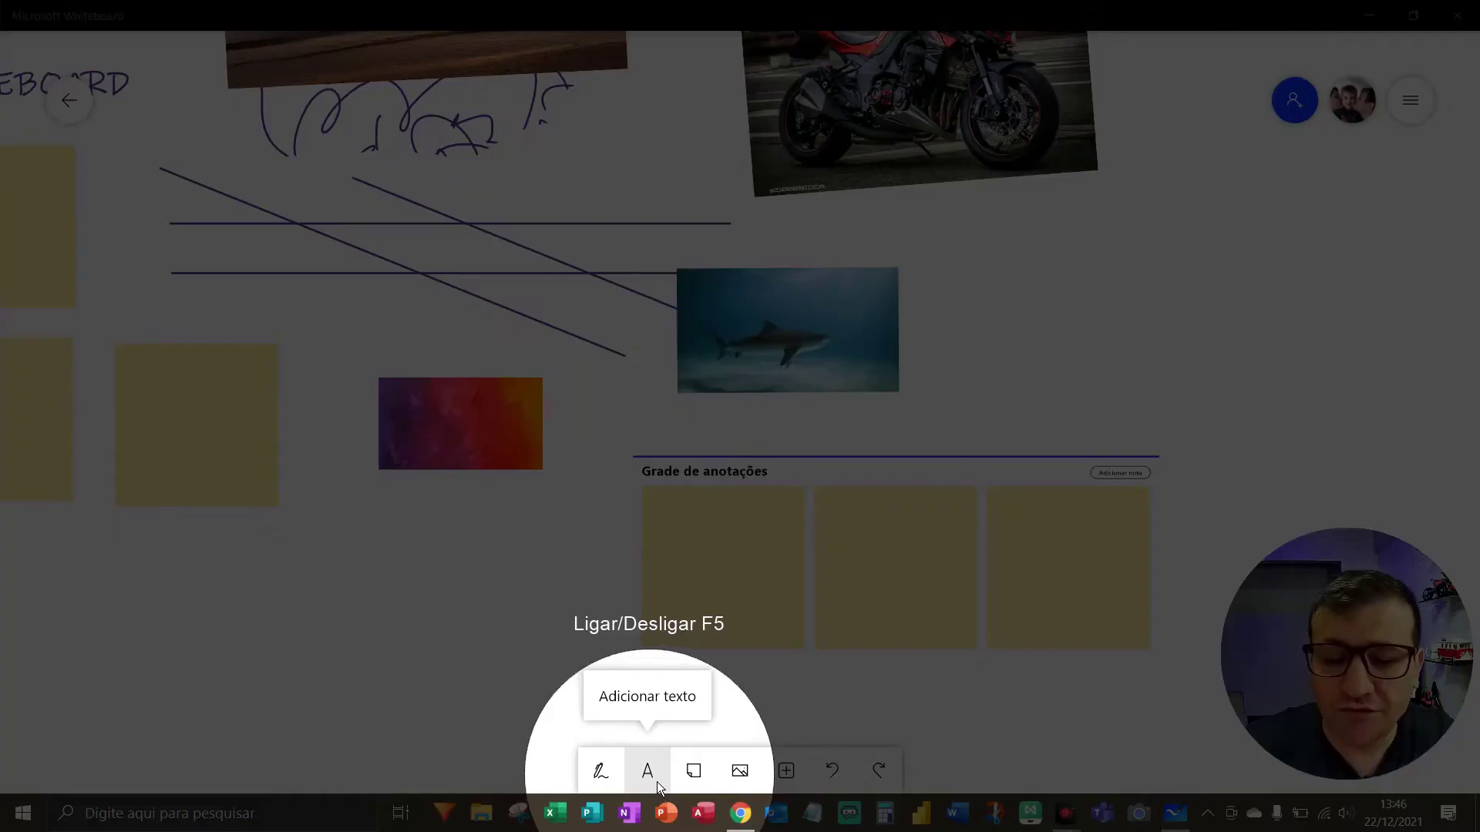
key("F5")
Type 'DFDFDFDFDFDFDFDFDFDFDFDFDFDFD' into the first note of the note grid
left_click(721, 559)
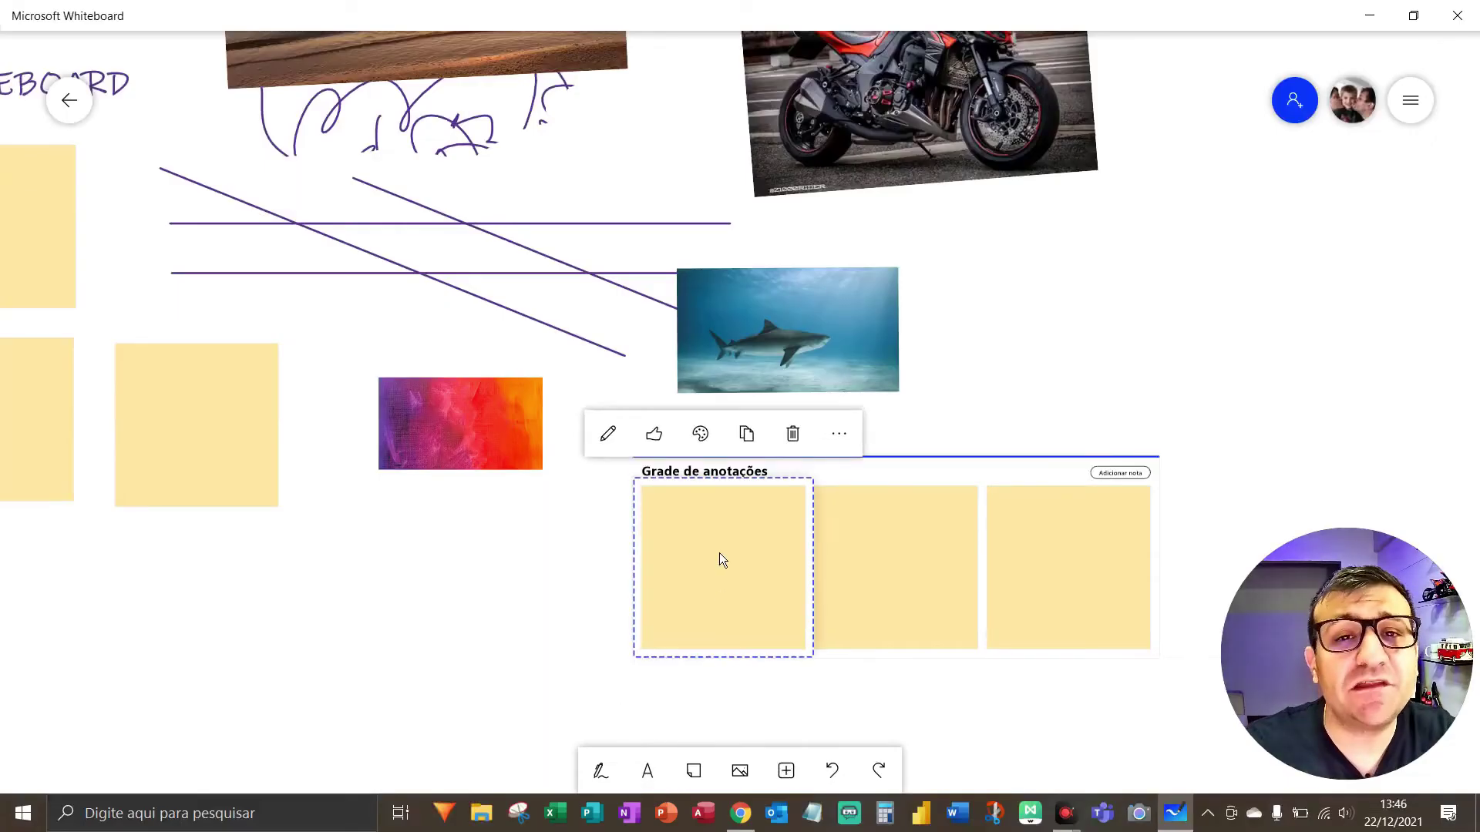
left_click(706, 555)
left_click(725, 578)
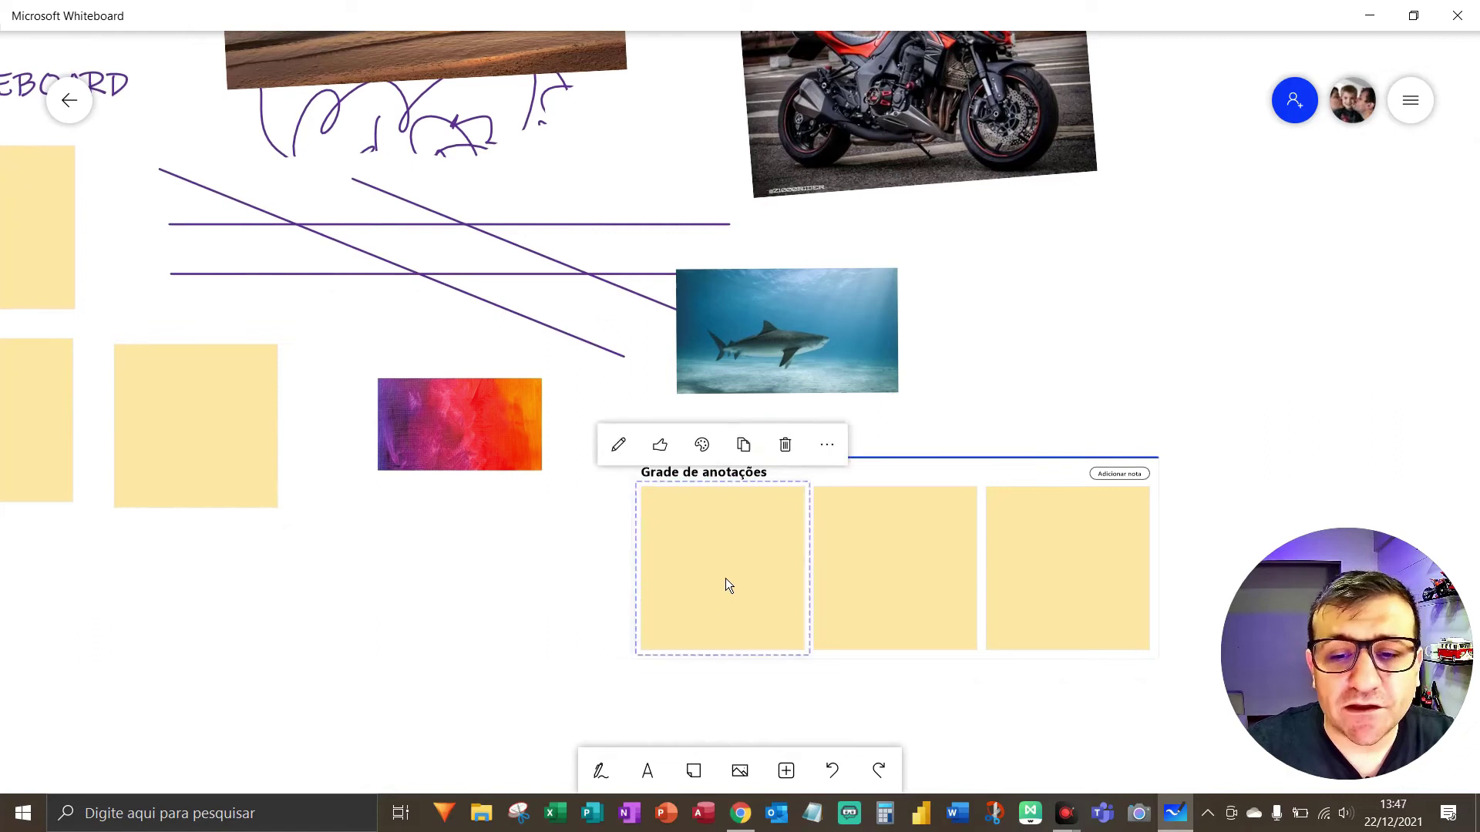
key("F5")
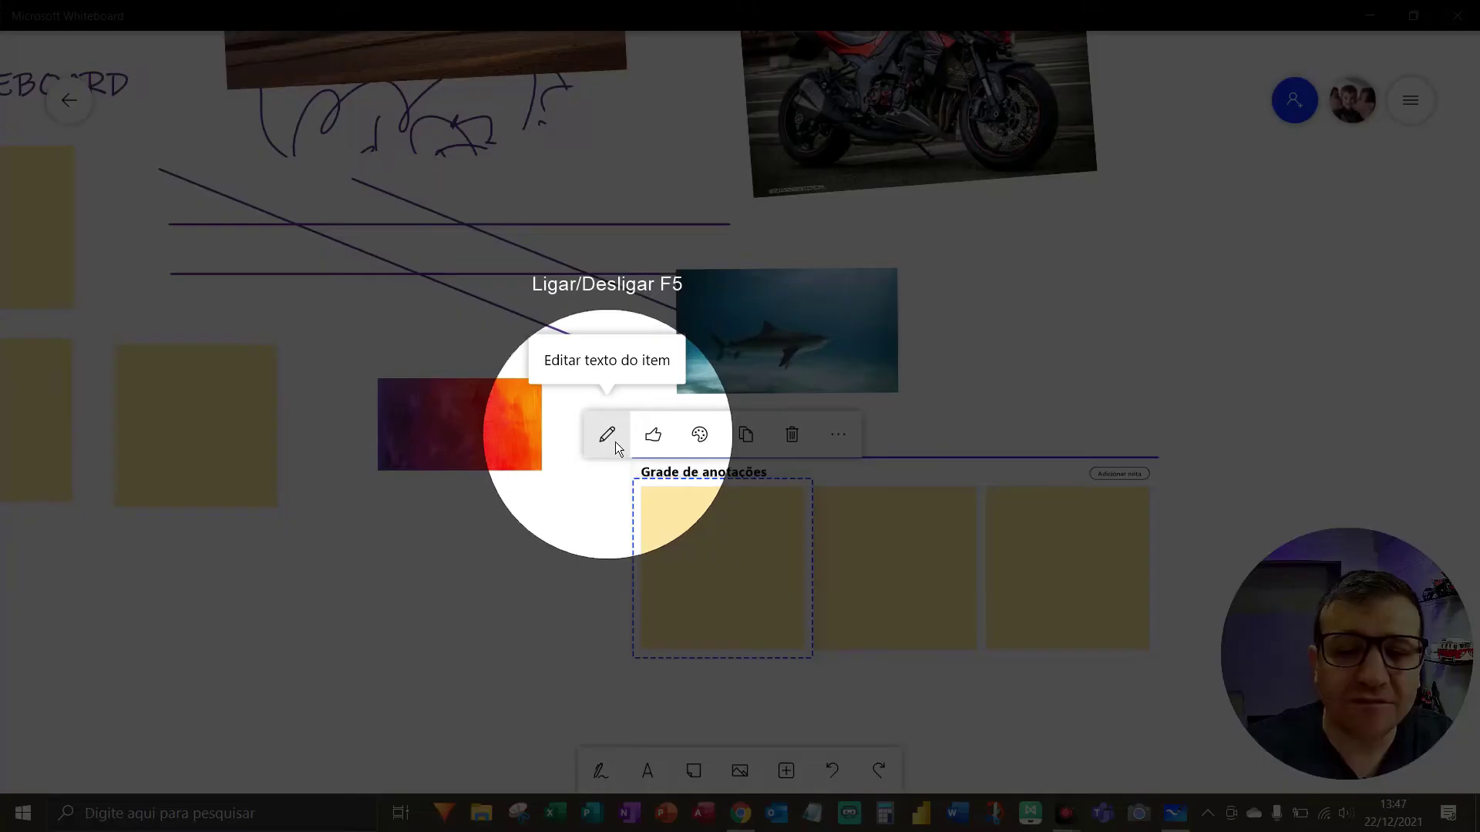
key("F5")
left_click(692, 558)
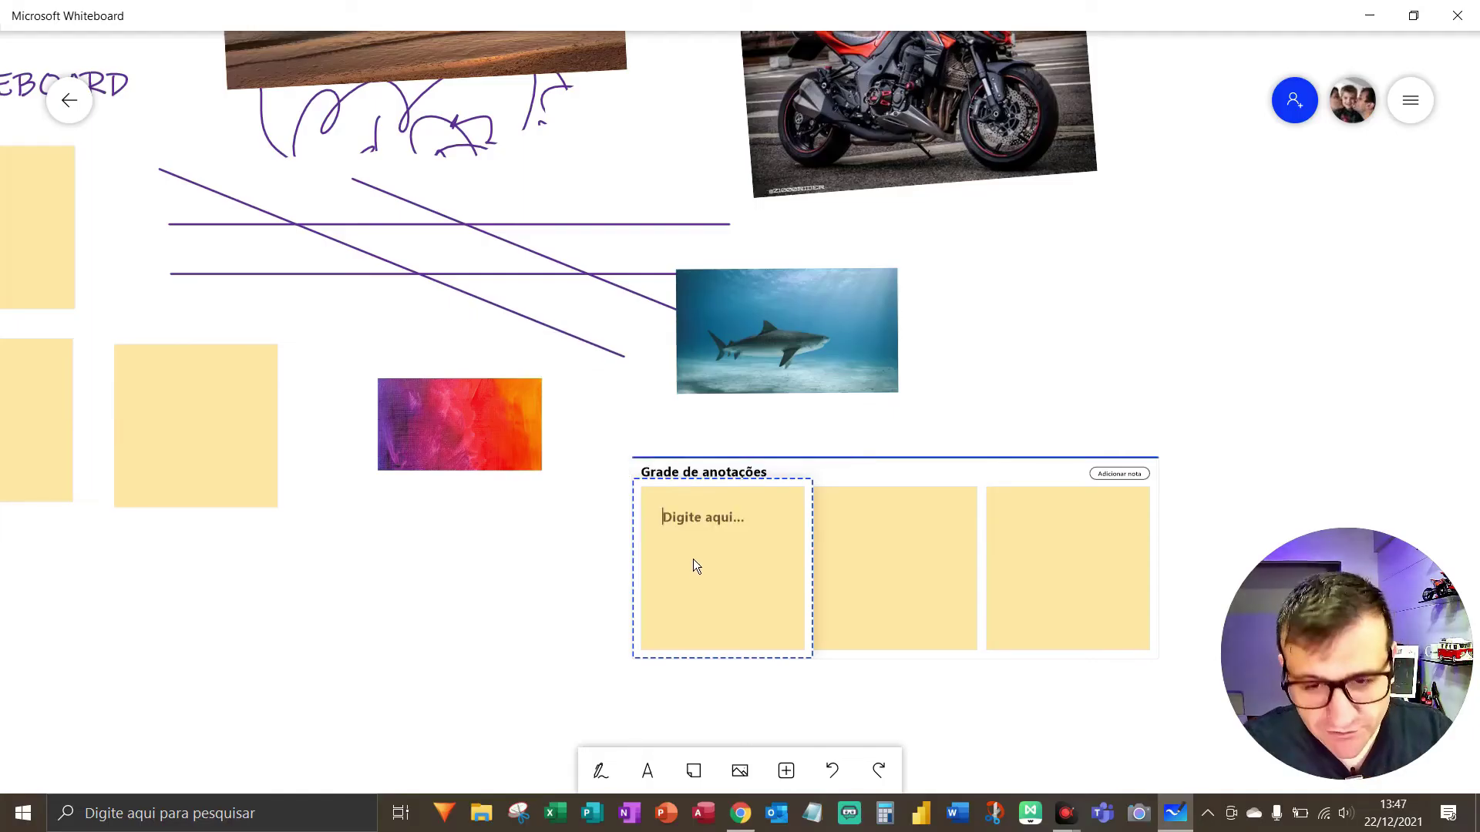
type("DFDFDFDFDFDFDF")
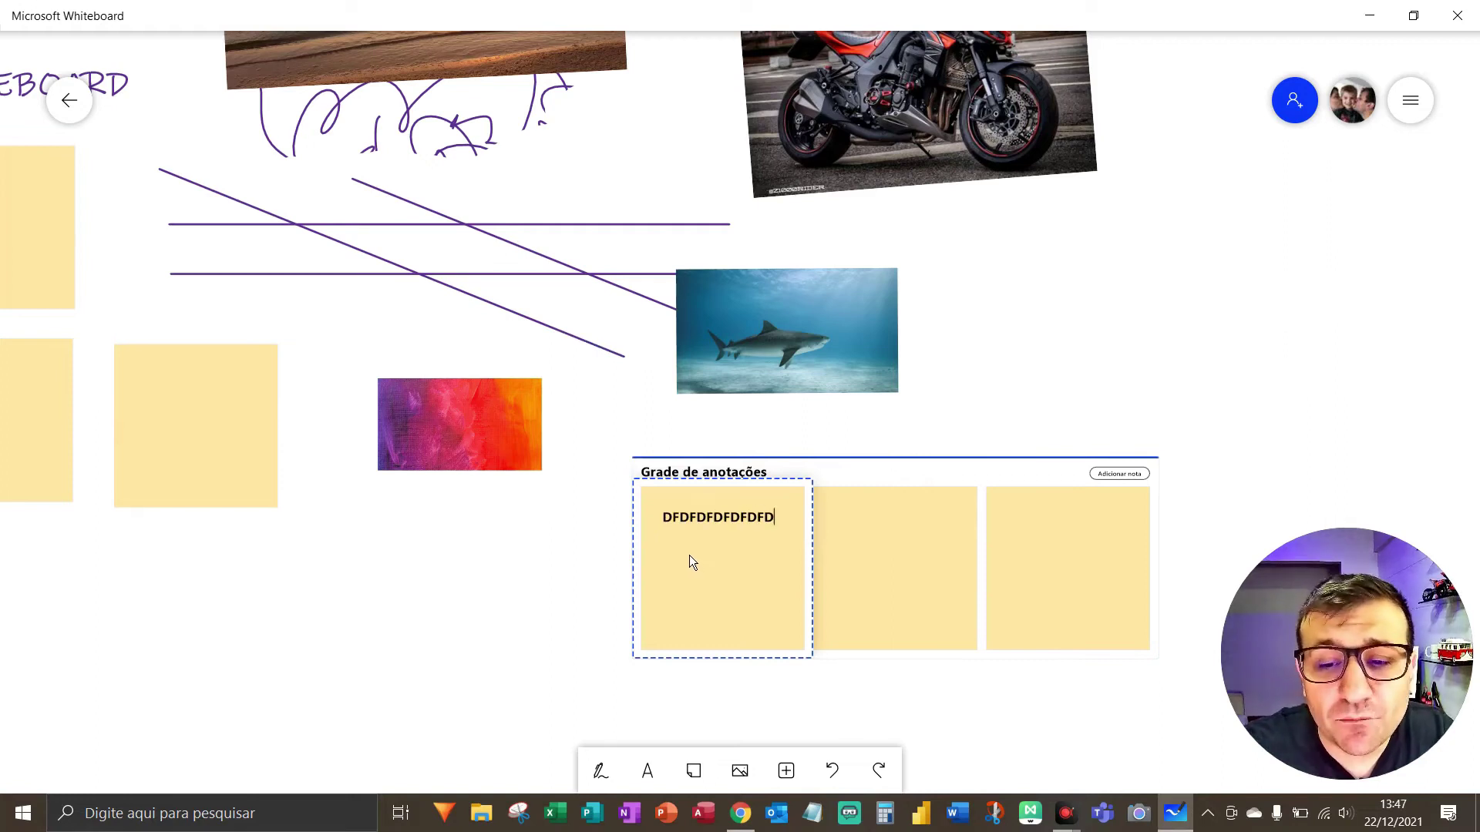
type("DFDFDFDFDFDFDFD")
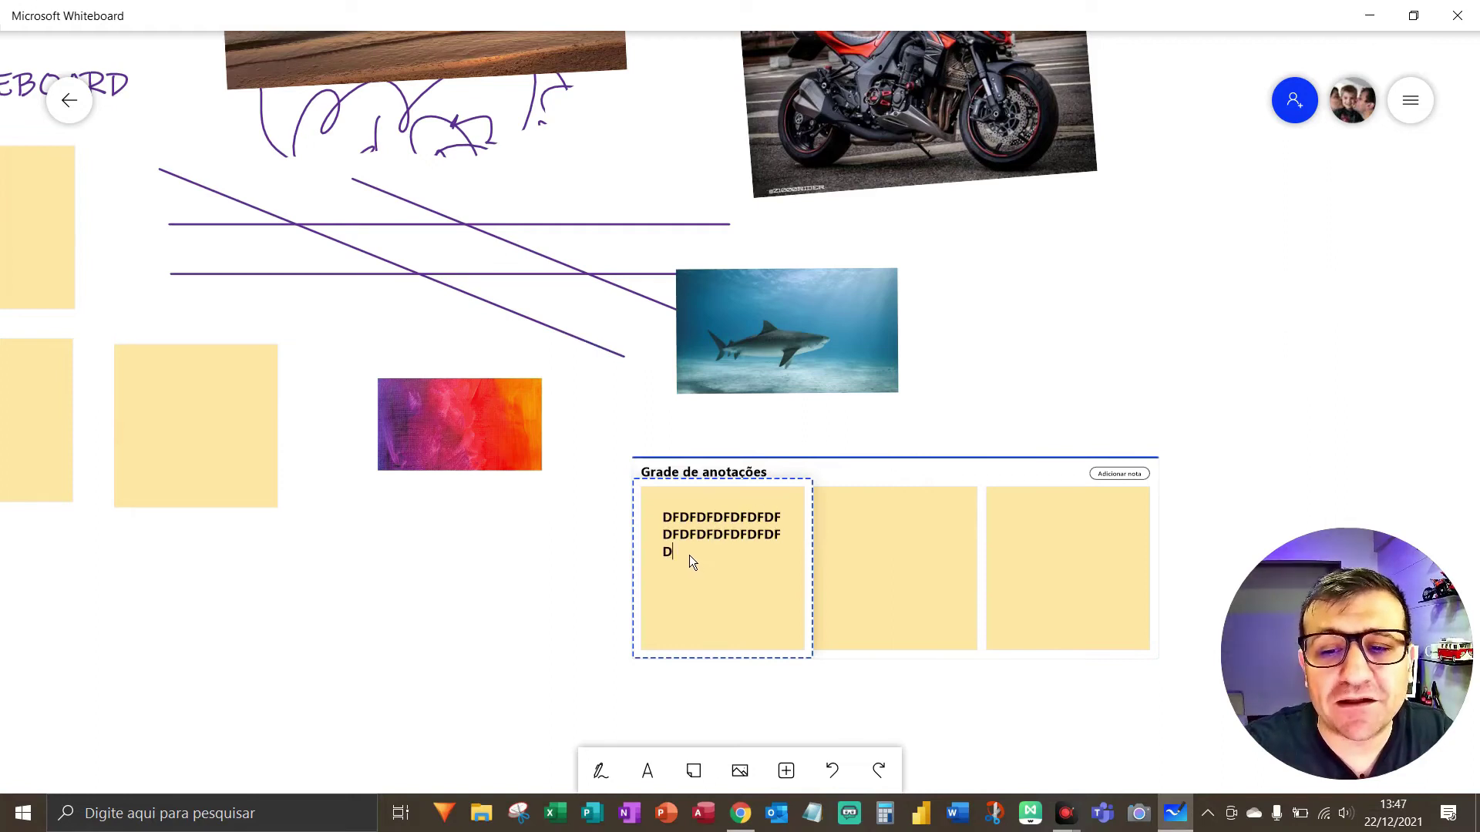
left_click(532, 599)
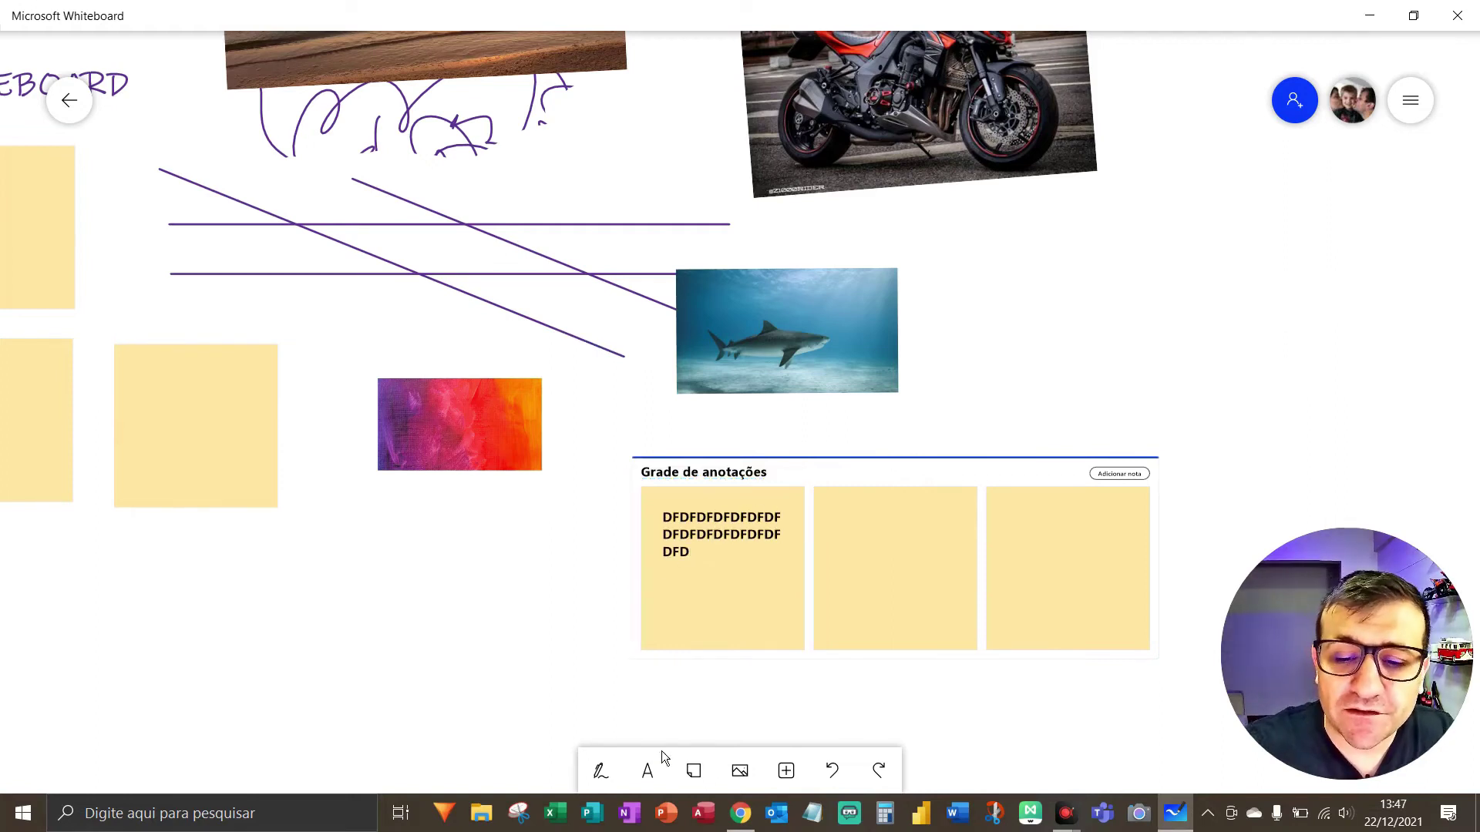
Insert a Lista (Visualização) card below the painted image, left of the note grid, and enlarge it
left_click(794, 782)
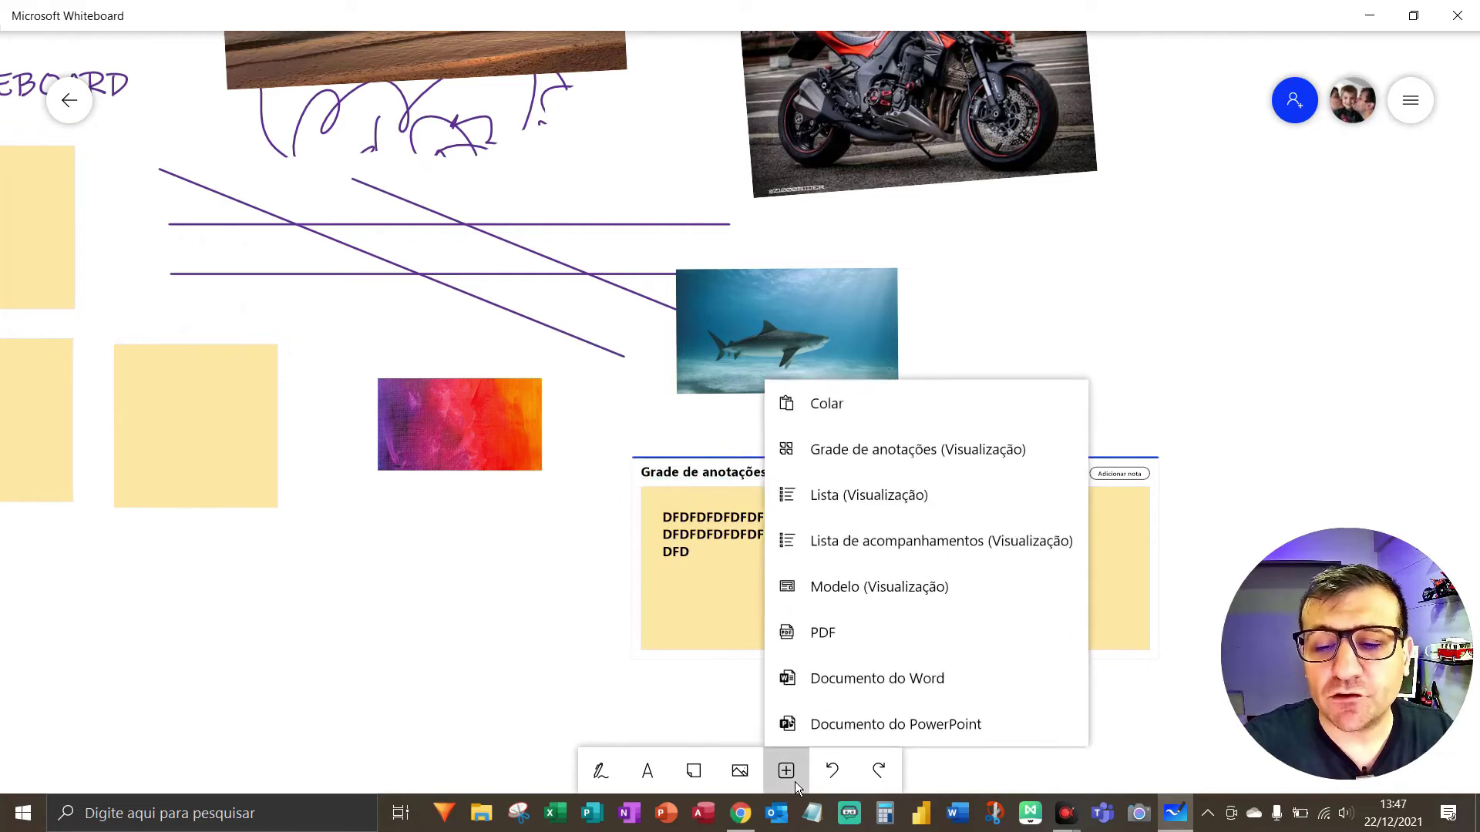
left_click(840, 501)
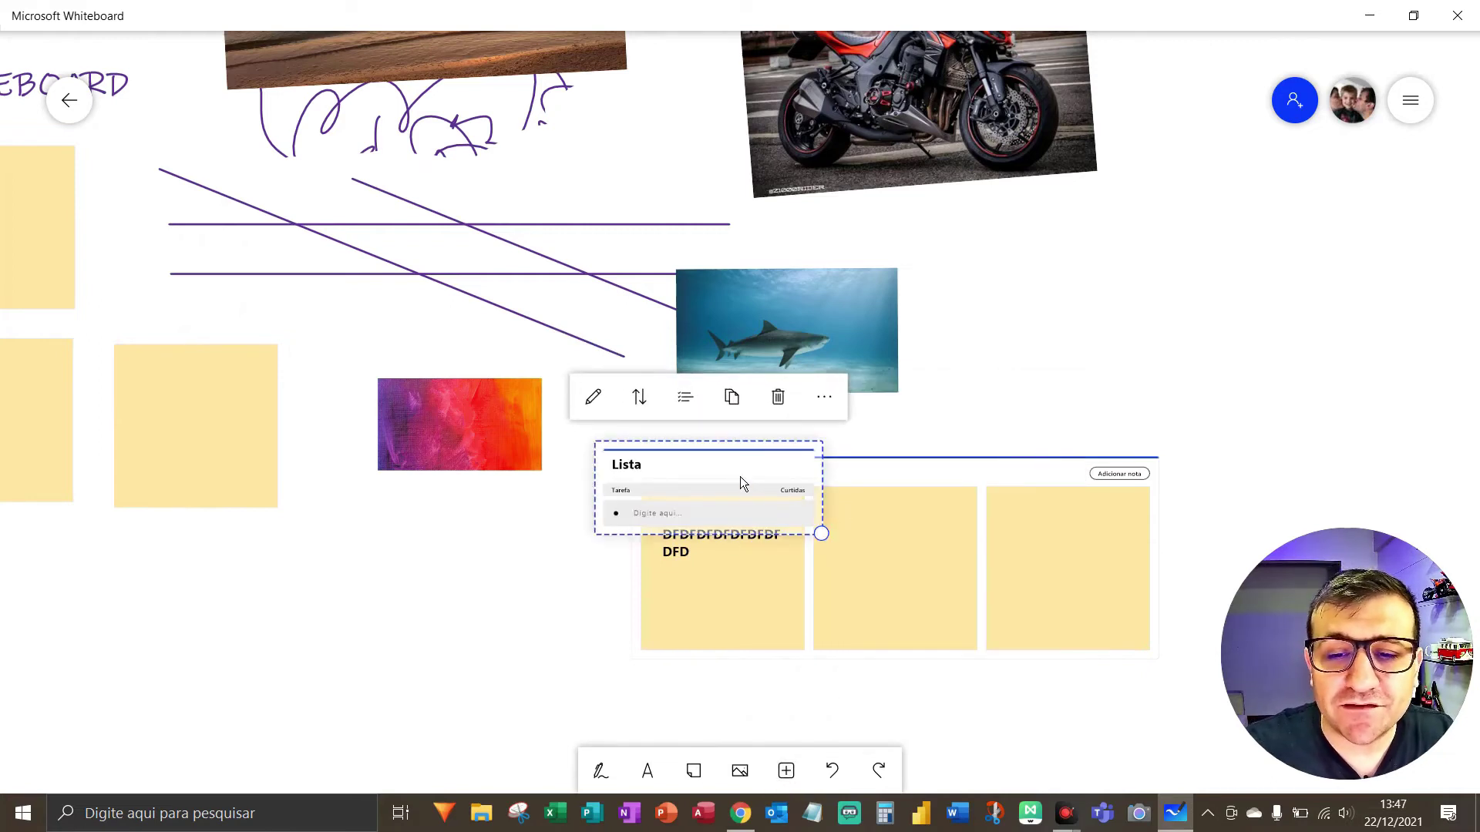
left_click(478, 546)
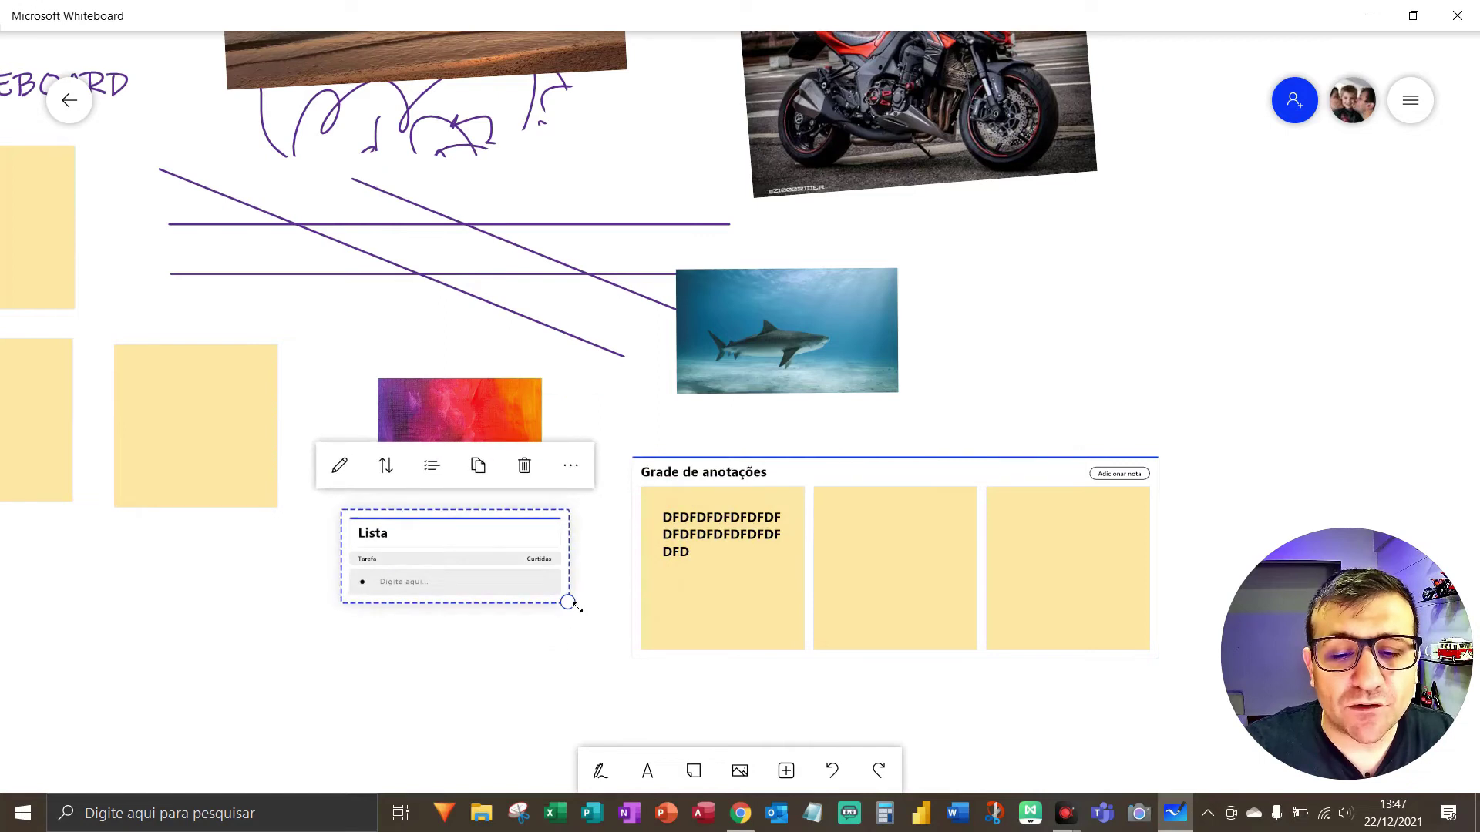
left_click_drag(576, 606, 630, 641)
left_click_drag(463, 554, 376, 599)
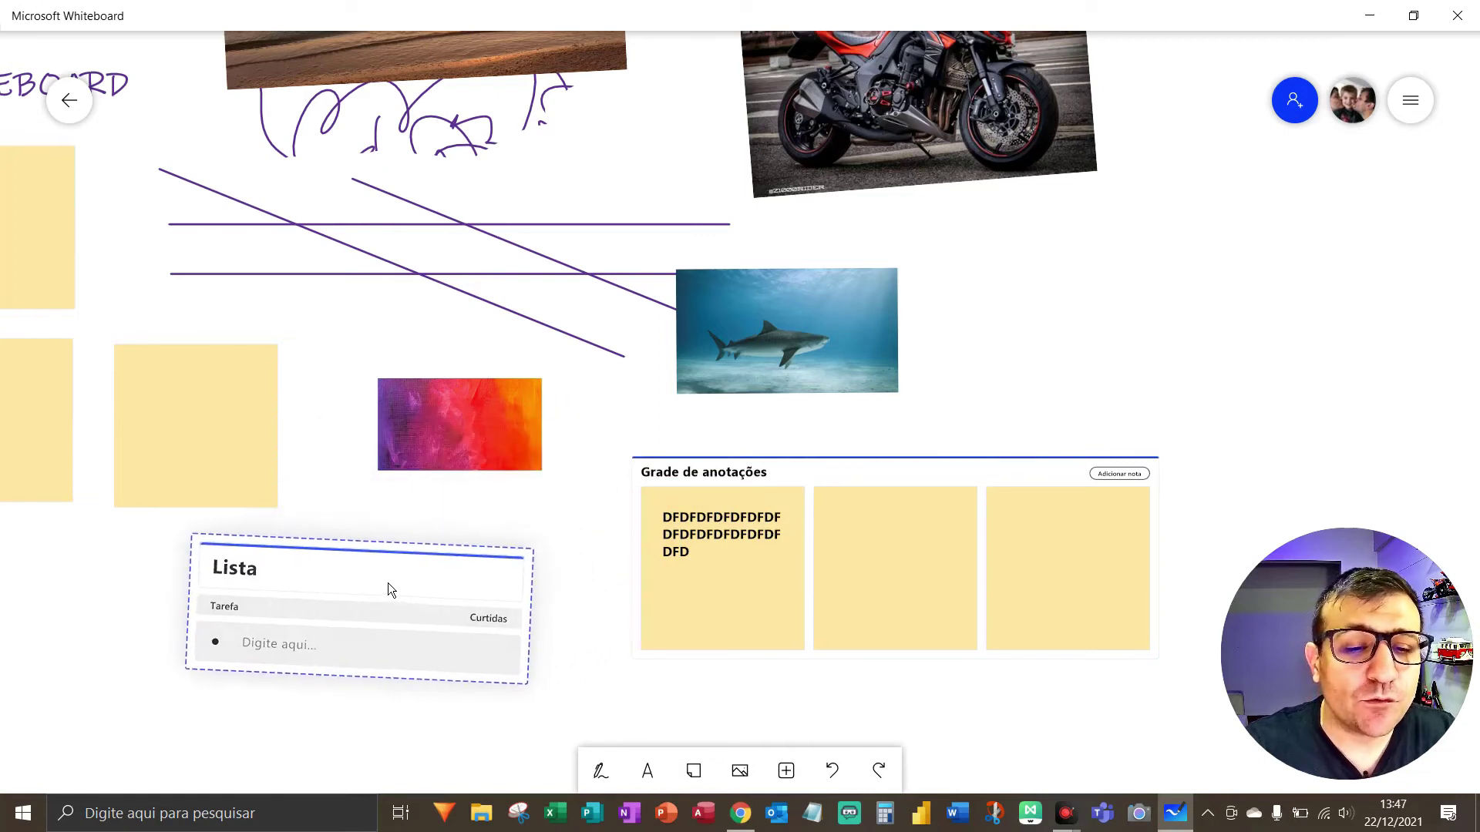
left_click_drag(521, 683, 580, 707)
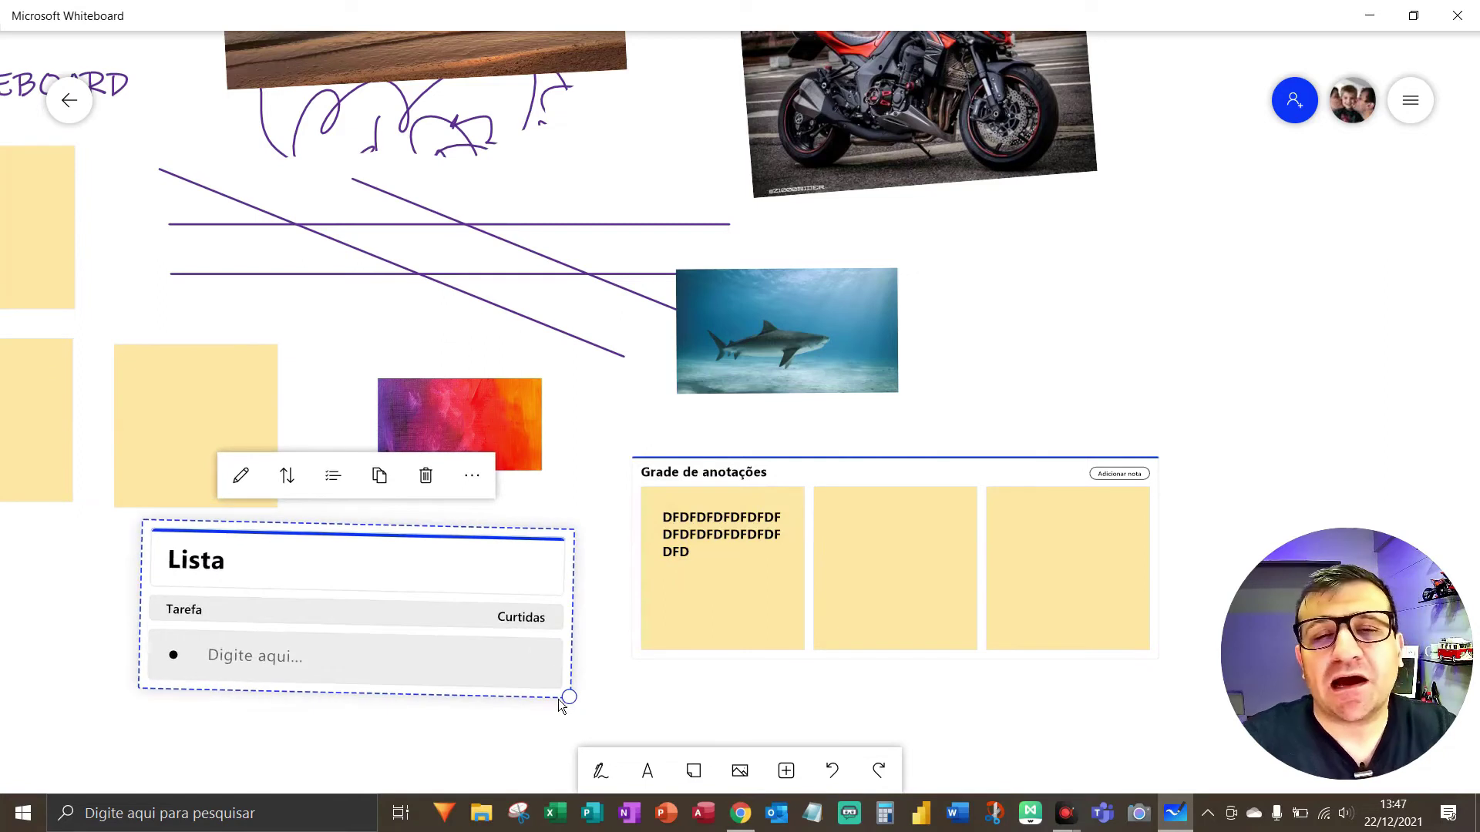
left_click_drag(770, 726, 714, 381)
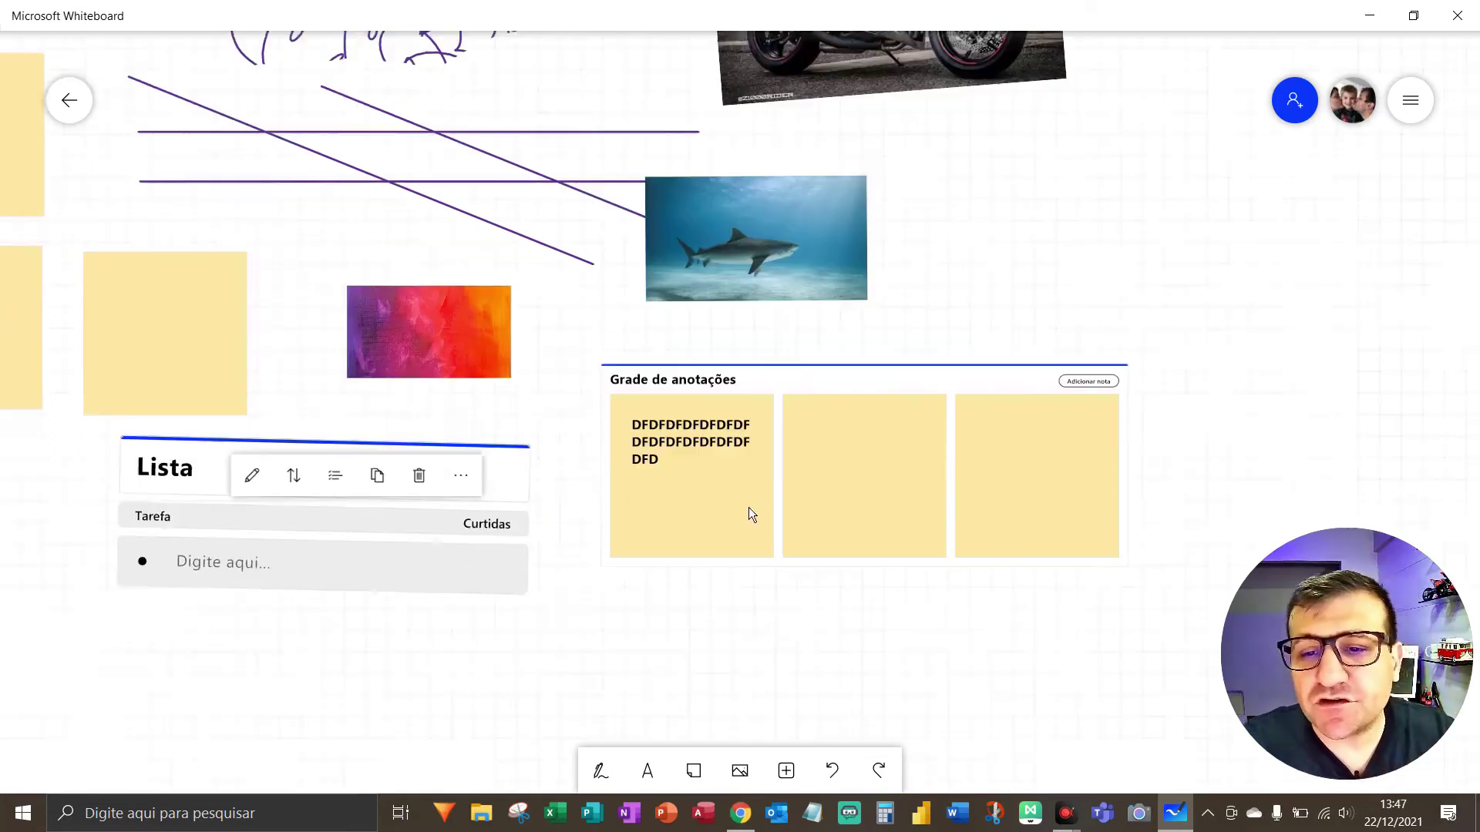
left_click(802, 777)
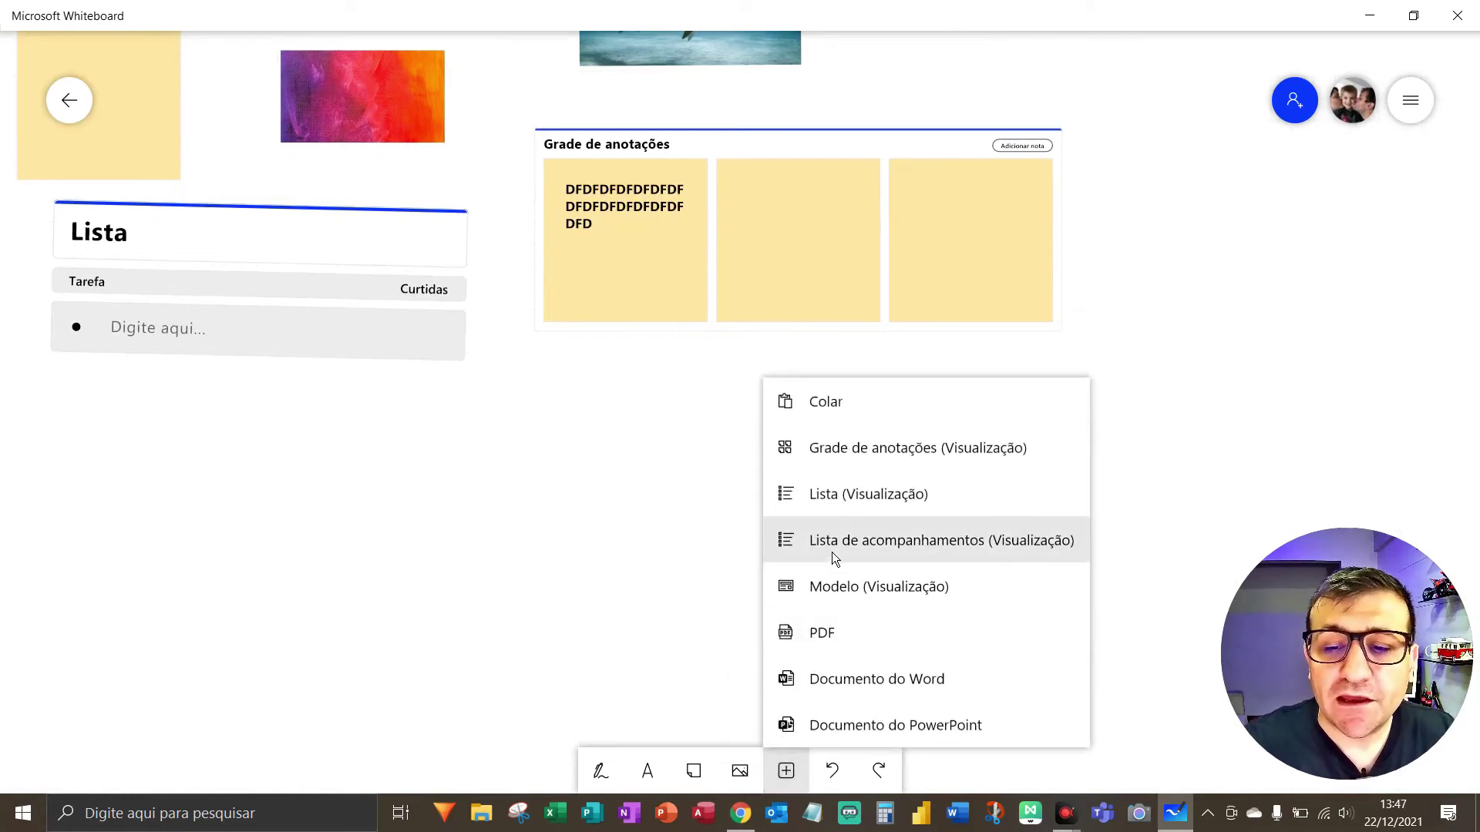
Insert a Lista de acompanhamentos card beneath the Lista card and enlarge it by its corner
key("F5")
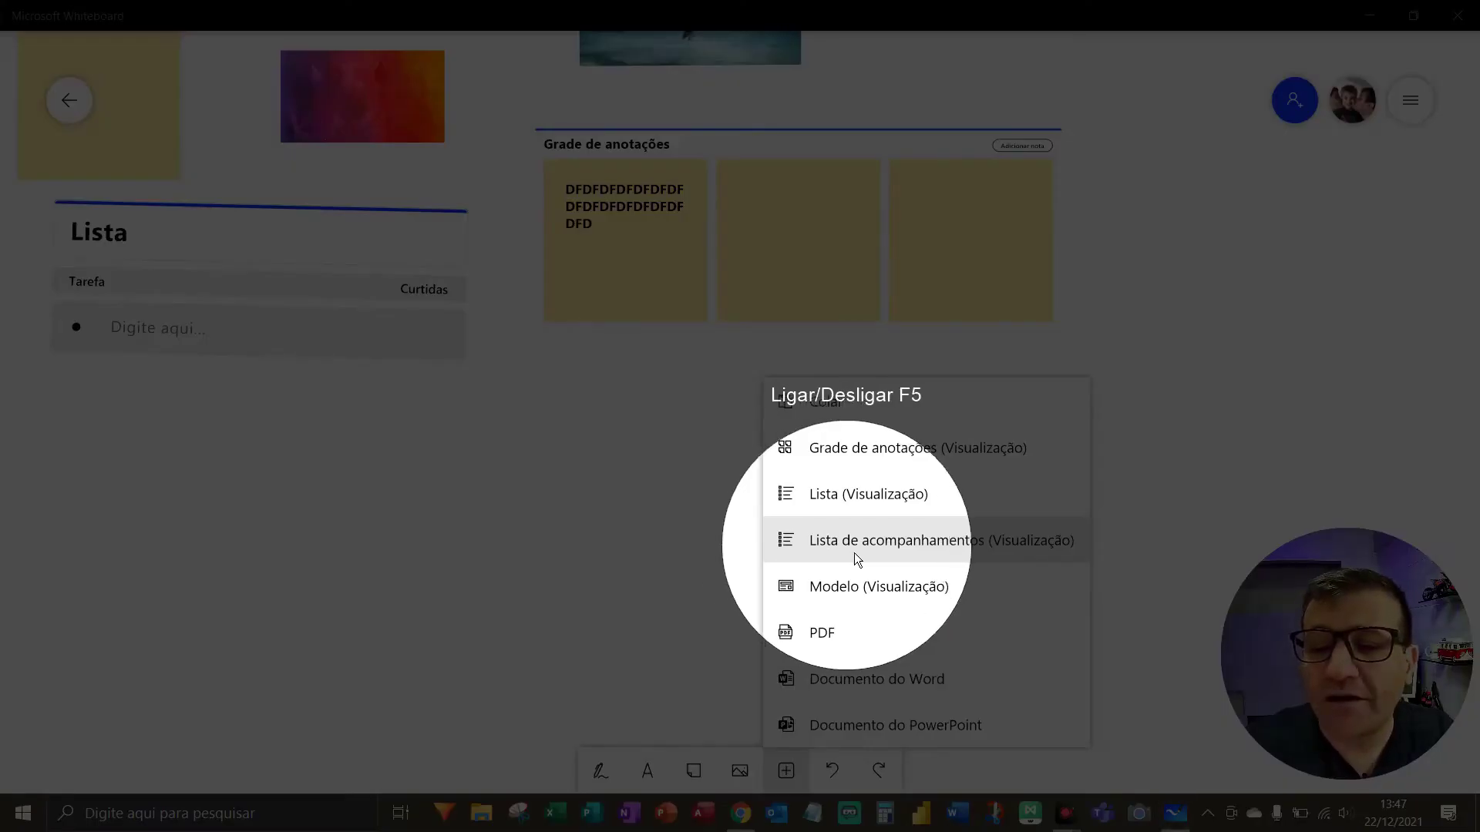
key("F5")
left_click(856, 552)
left_click_drag(984, 419, 205, 468)
left_click_drag(344, 491, 565, 575)
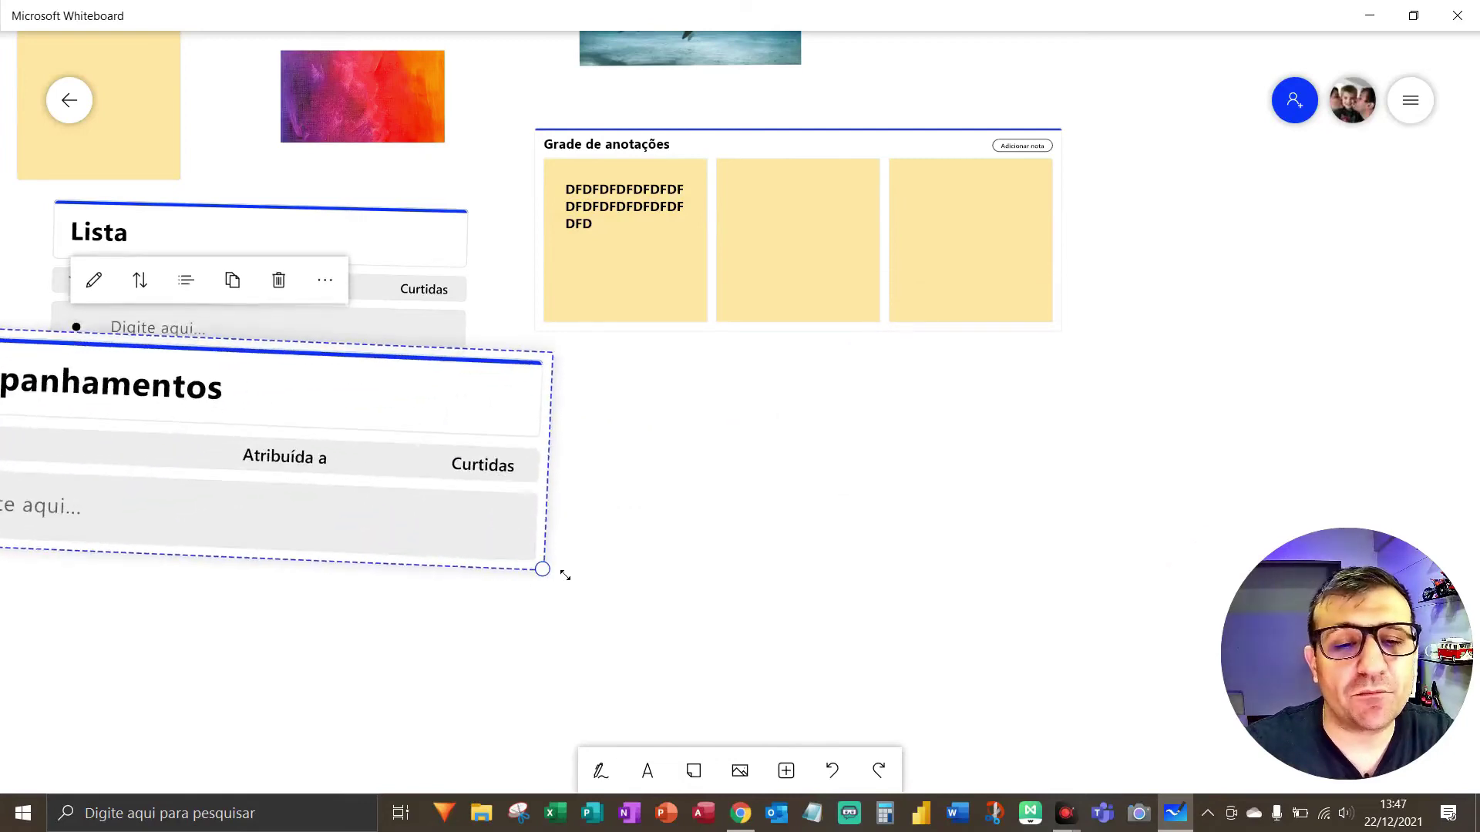
left_click_drag(494, 438, 681, 504)
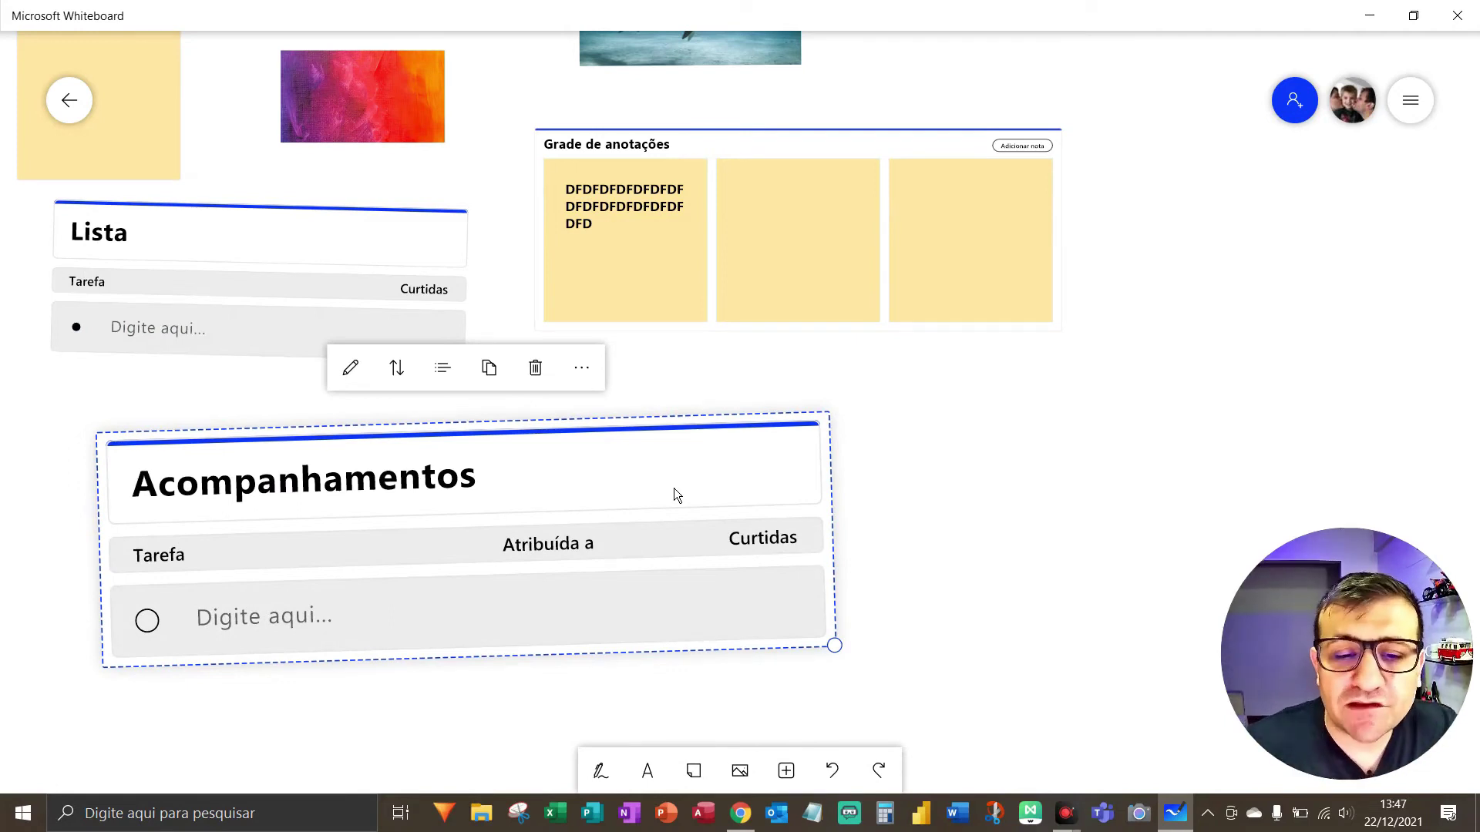
left_click(787, 773)
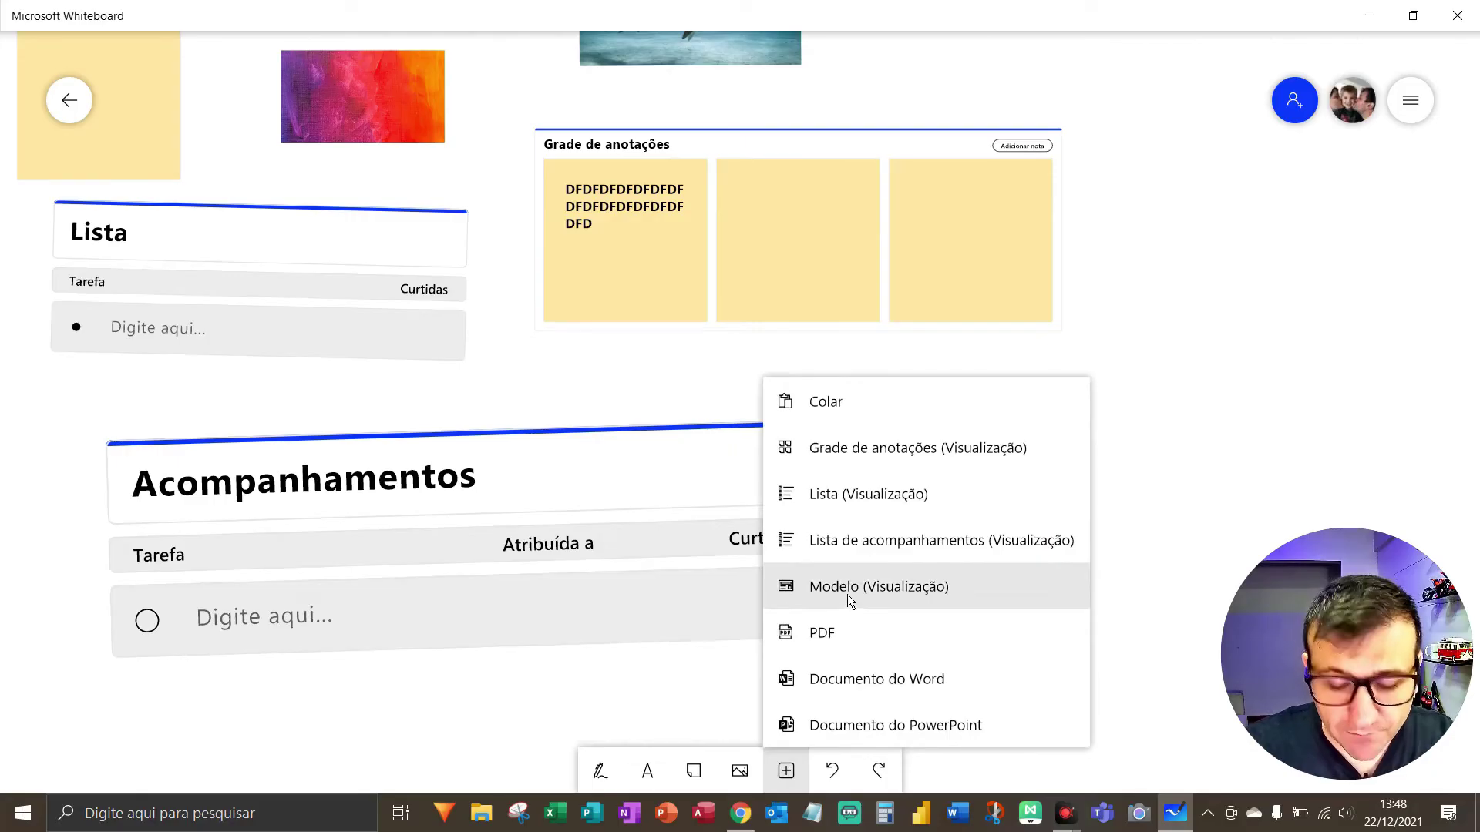
Pan the board to reveal the empty space below the Acompanhamentos list
key("F5")
key("F5")
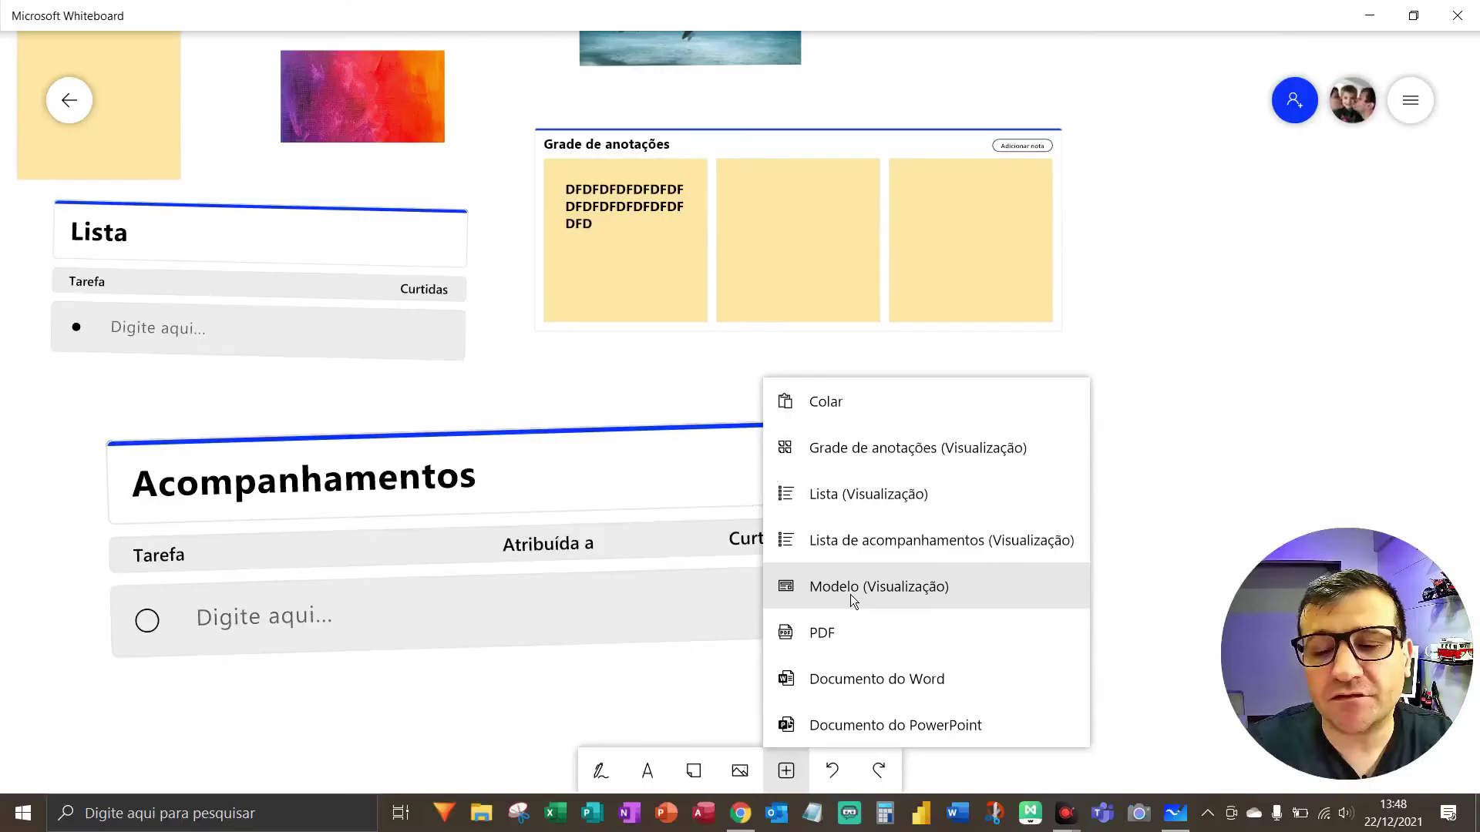
left_click_drag(677, 677, 465, 305)
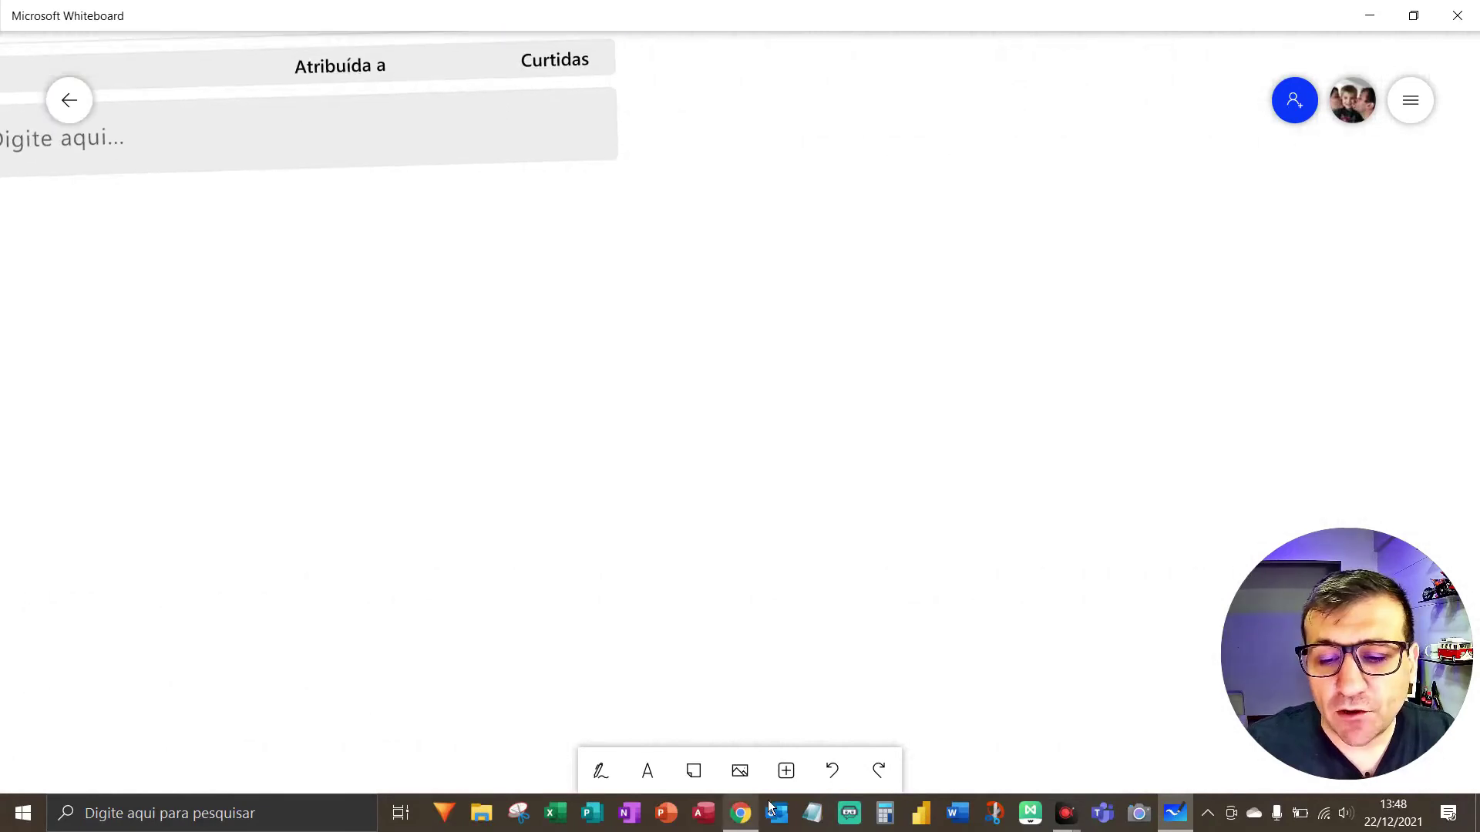
left_click(786, 771)
Add the Kanban template from the templates gallery and move it slightly lower
left_click(843, 600)
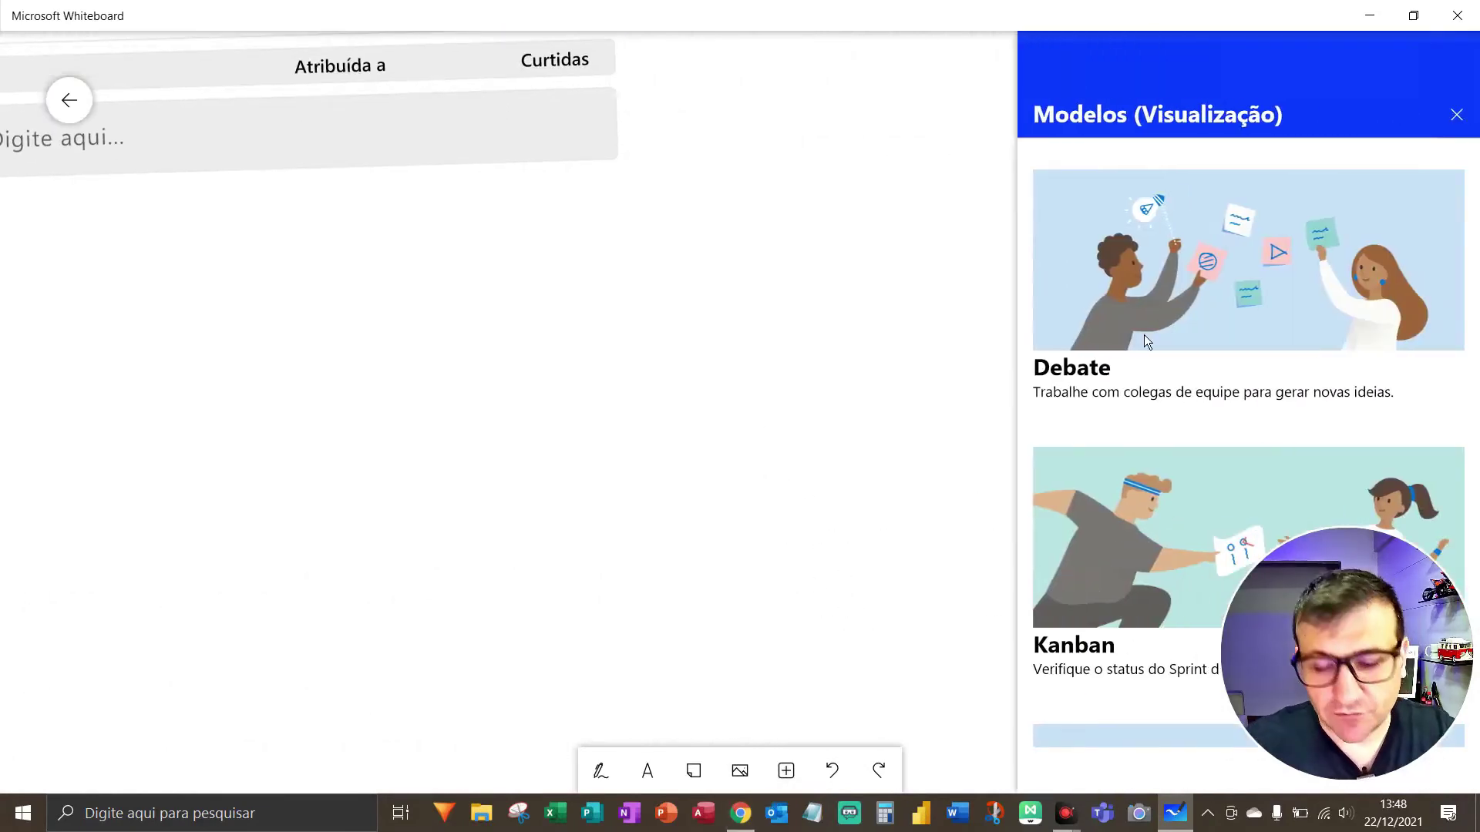
key("F5")
key("F5")
scroll(1107, 402, "down", 1)
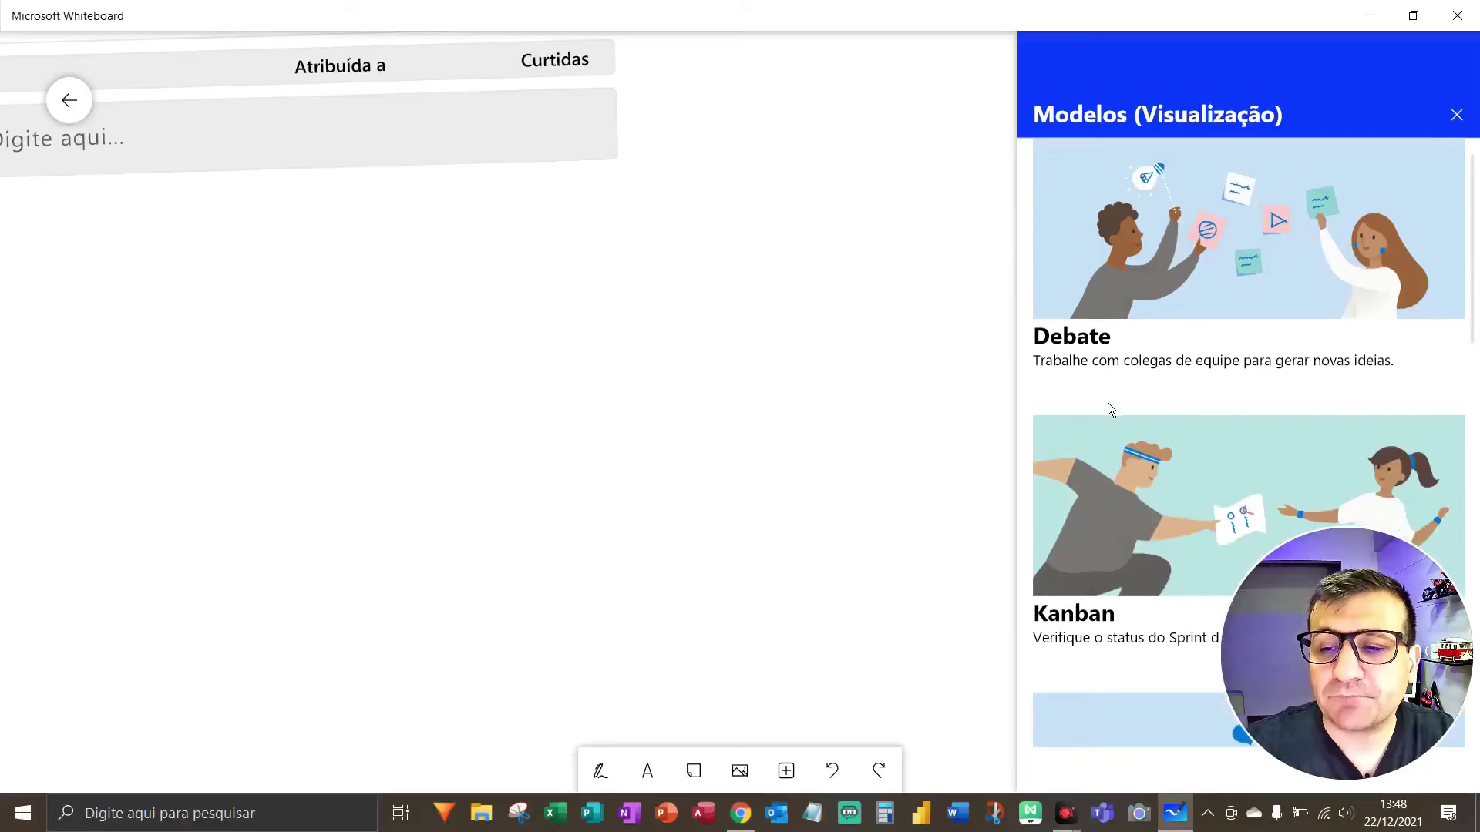
key("F5")
key("F5")
scroll(1082, 586, "down", 4)
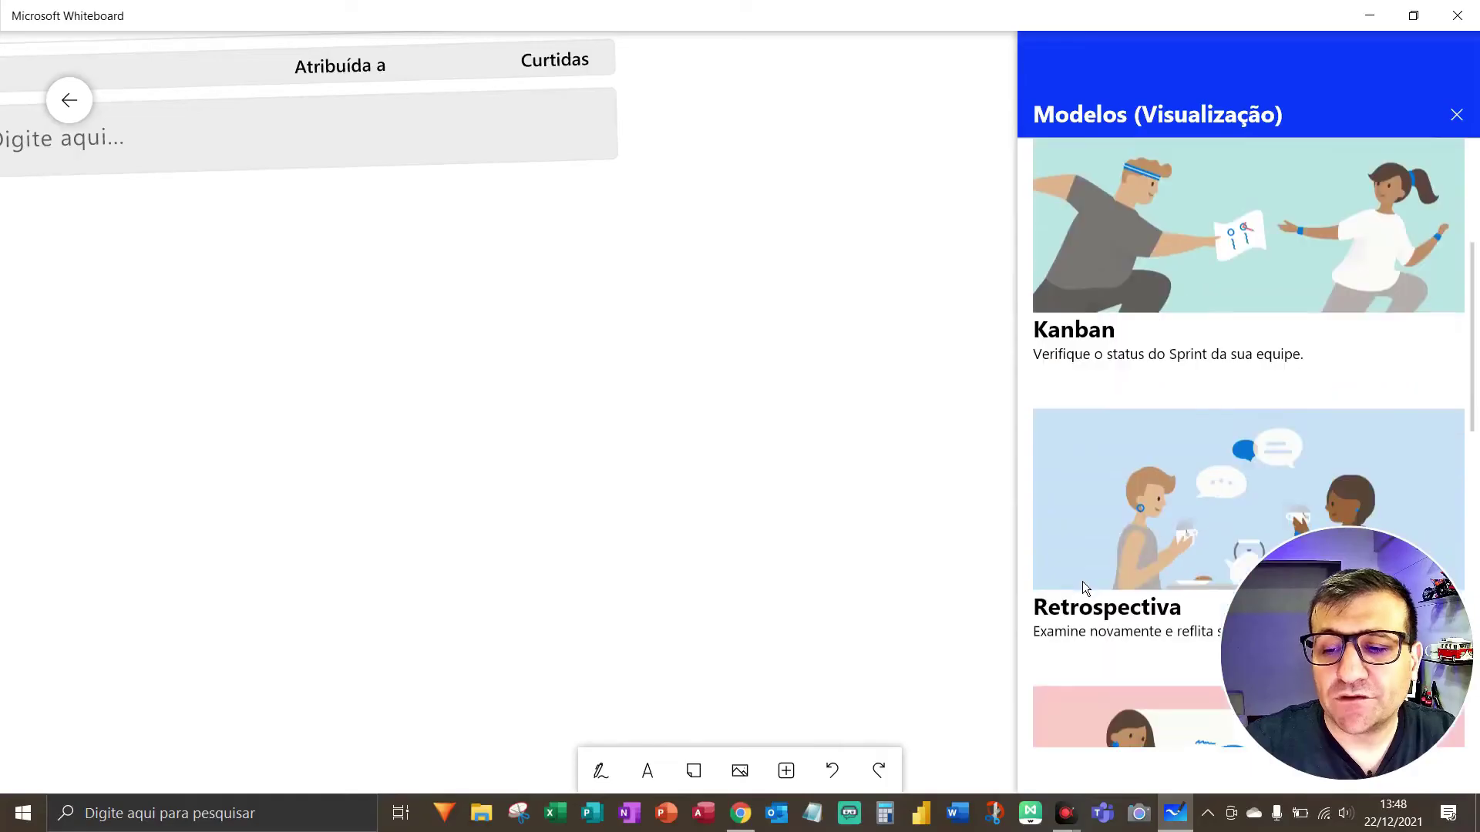
key("F5")
scroll(1108, 593, "down", 1)
scroll(1110, 605, "down", 1)
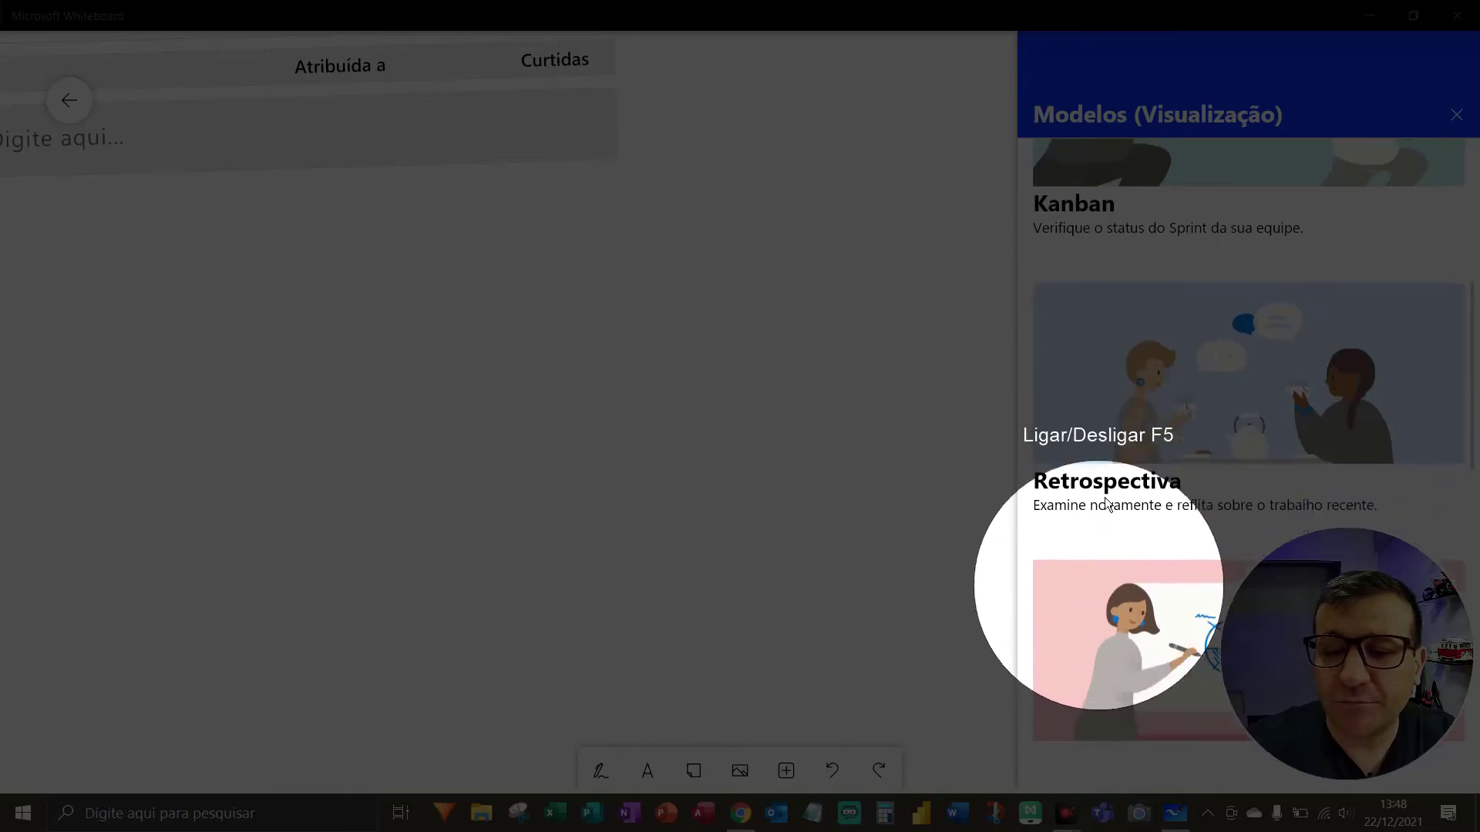
scroll(1103, 486, "up", 2)
key("F5")
scroll(1108, 395, "up", 1)
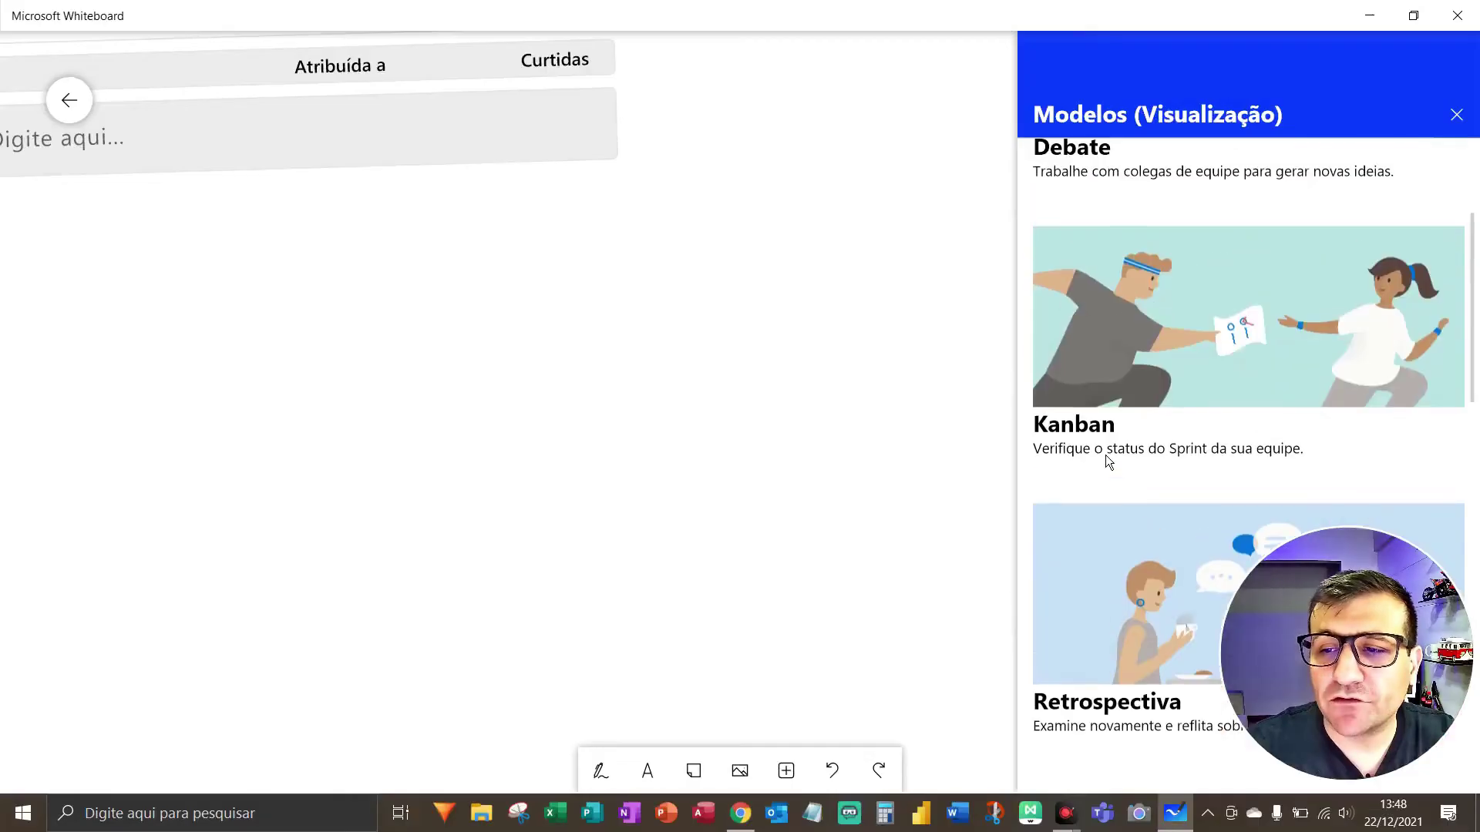
left_click(1145, 349)
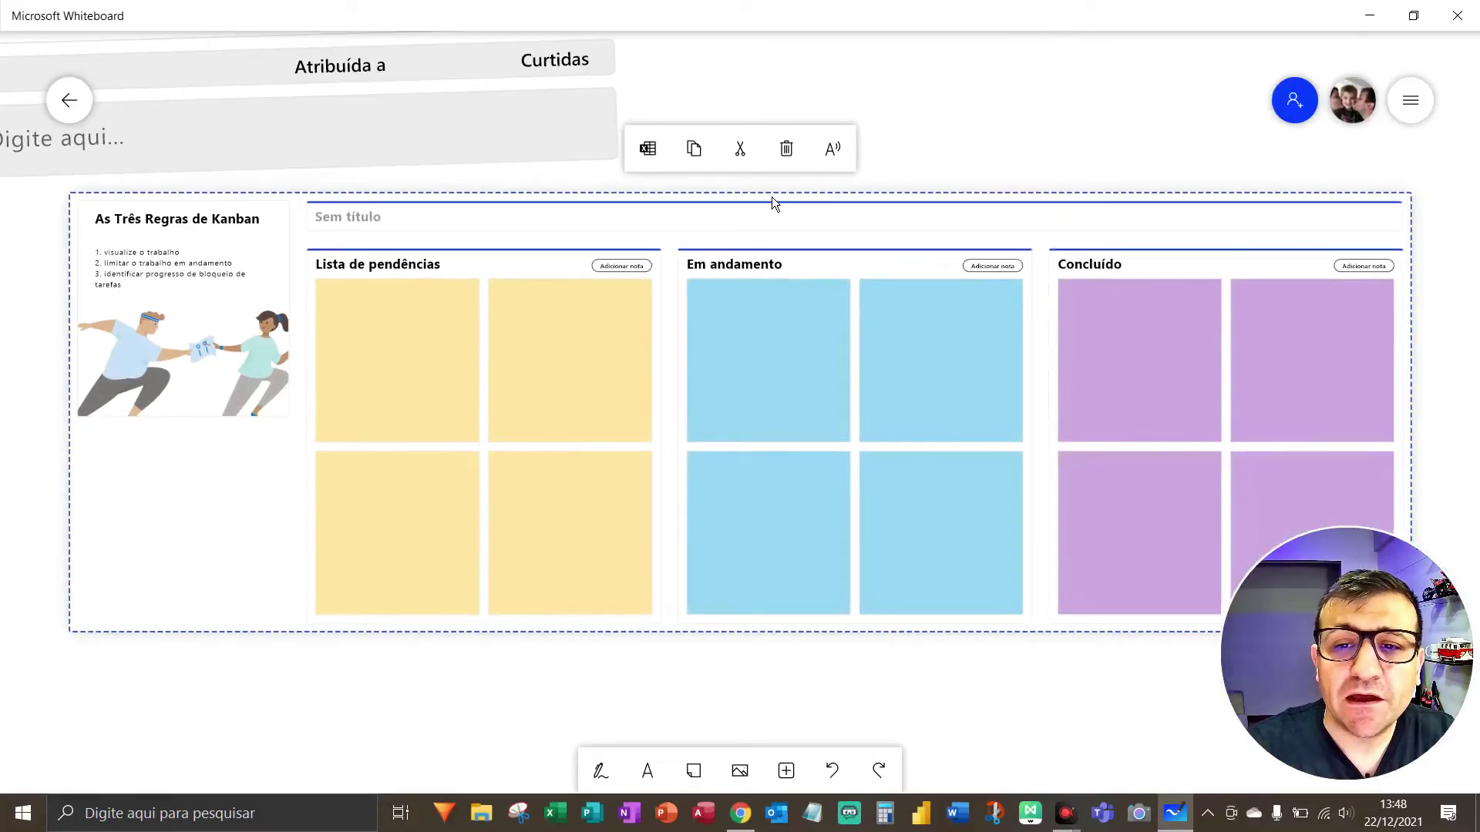
left_click_drag(771, 207, 751, 288)
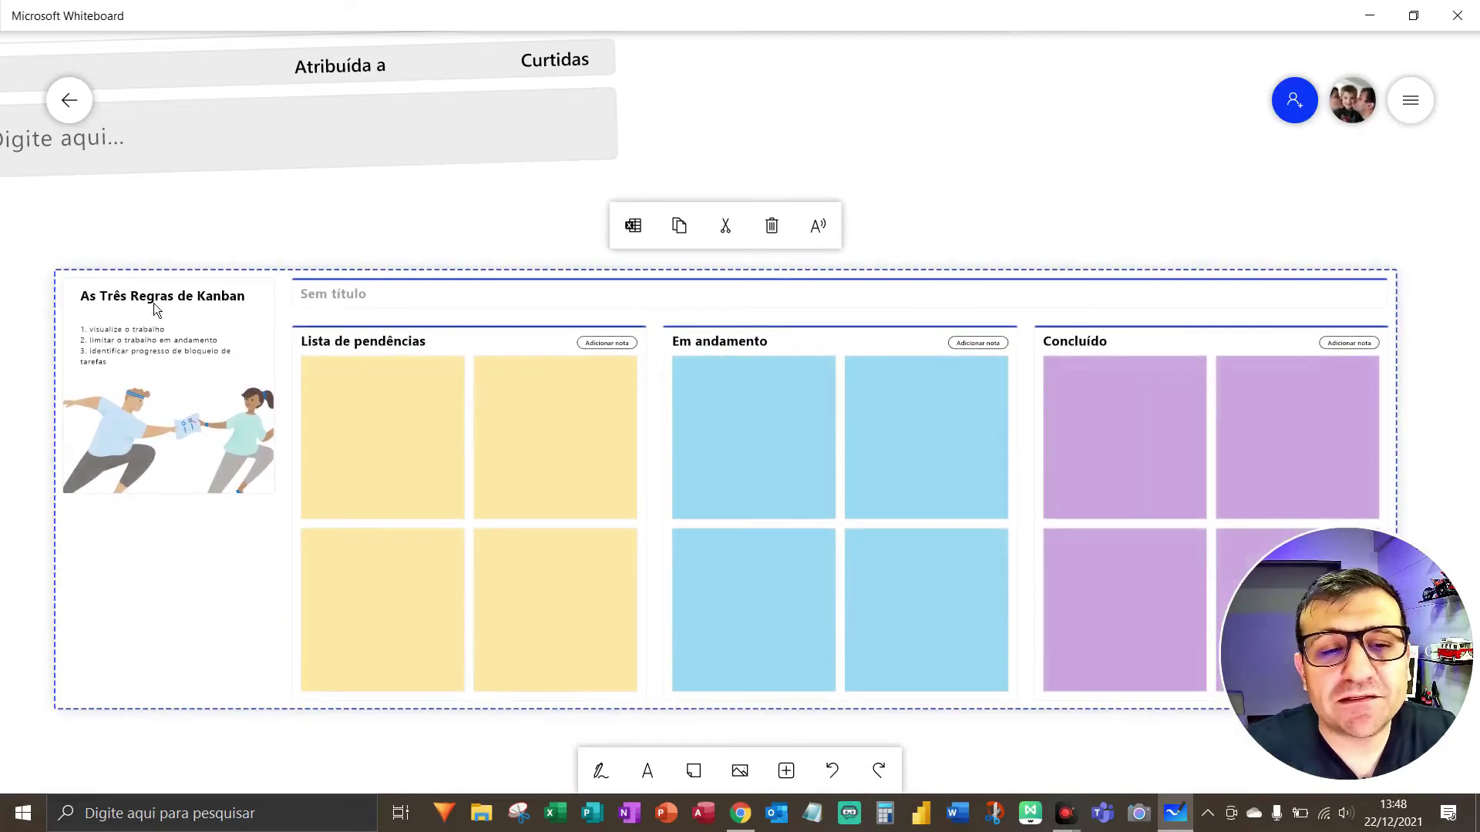
Write 'SDFSDSDSDSD' in the first yellow Lista de pendências note
double_click(407, 424)
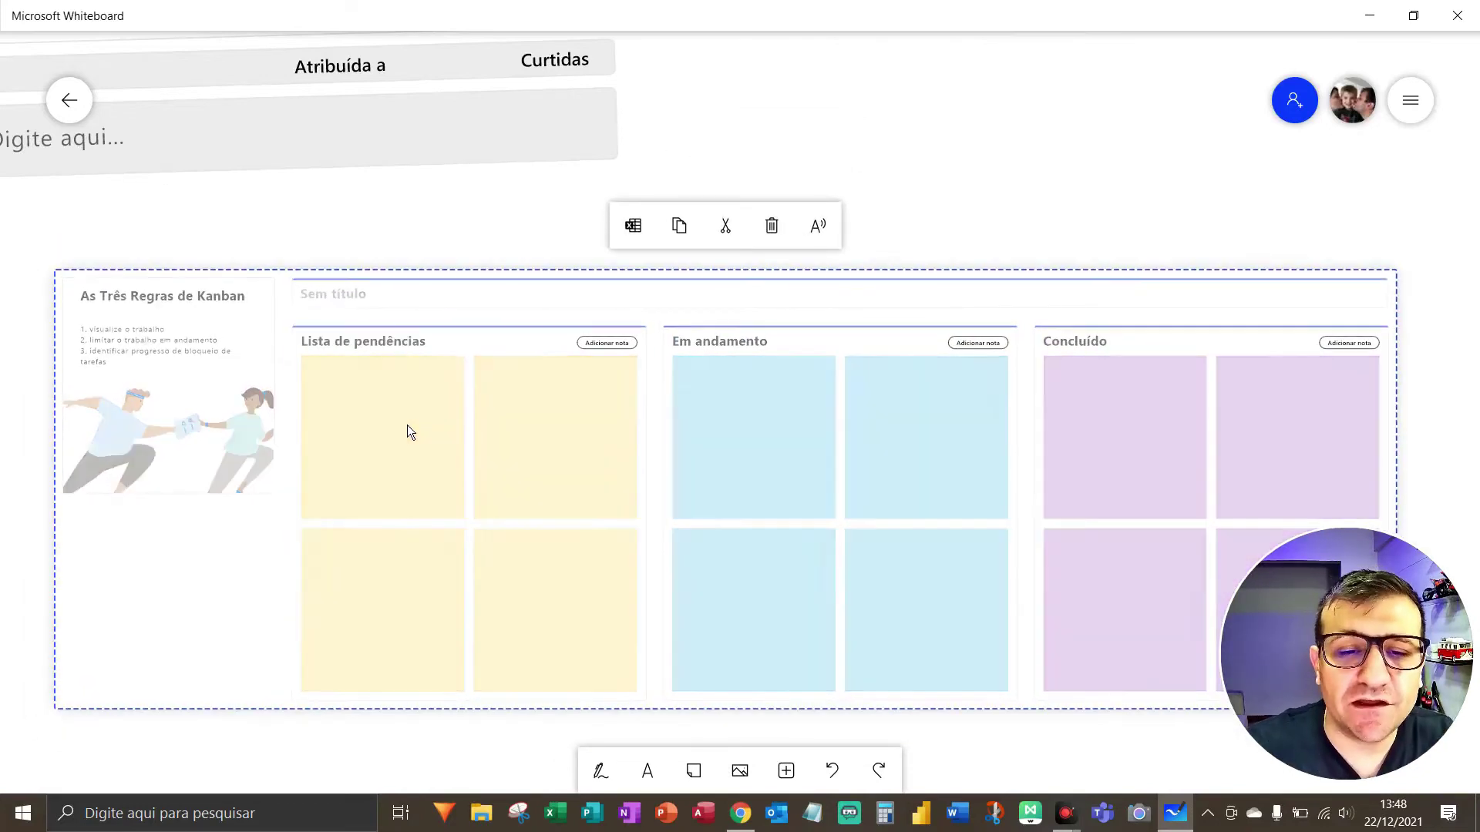
type("SDFSDS")
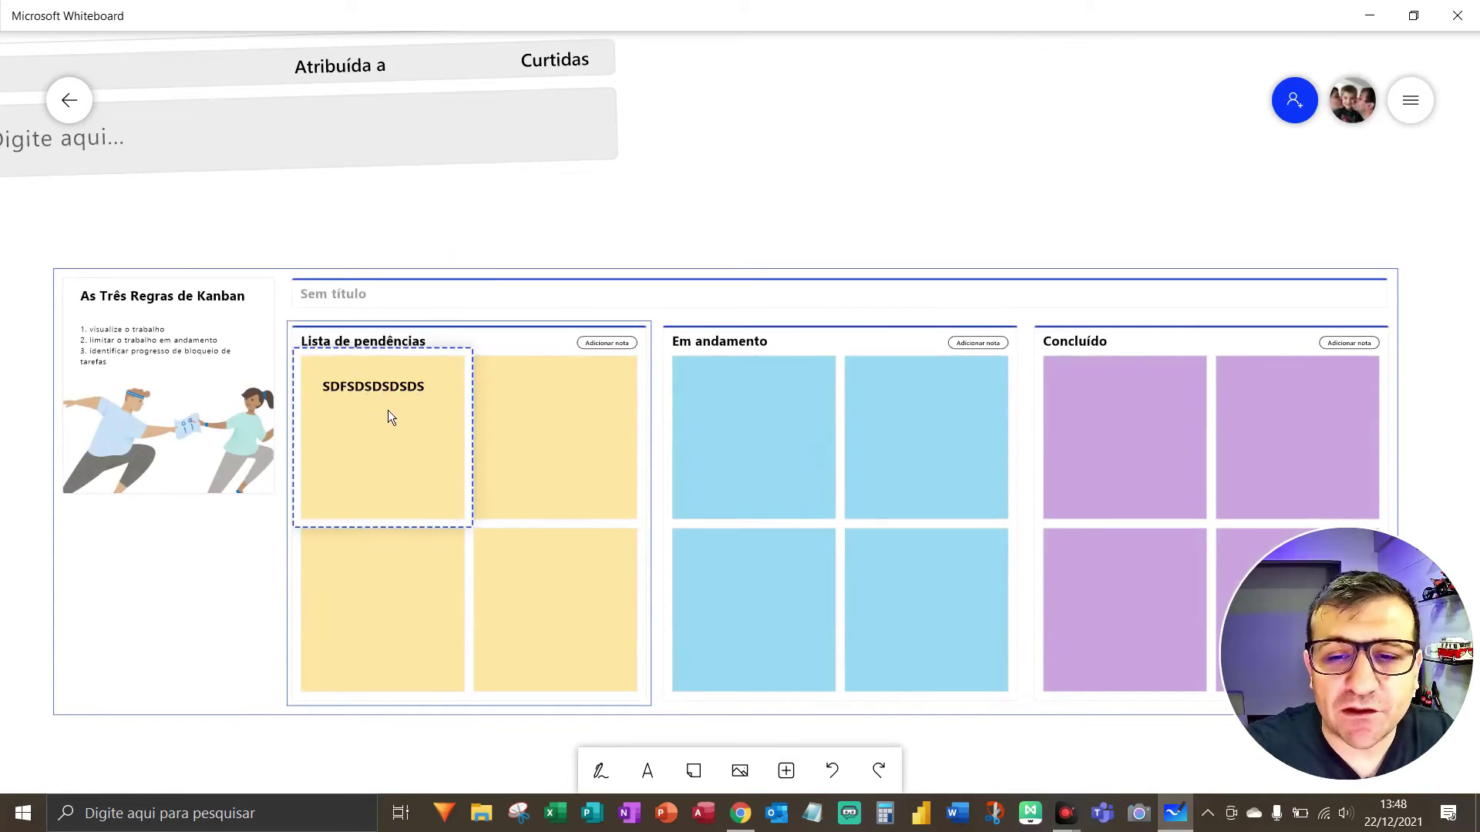
type("DSDSD")
left_click(715, 207)
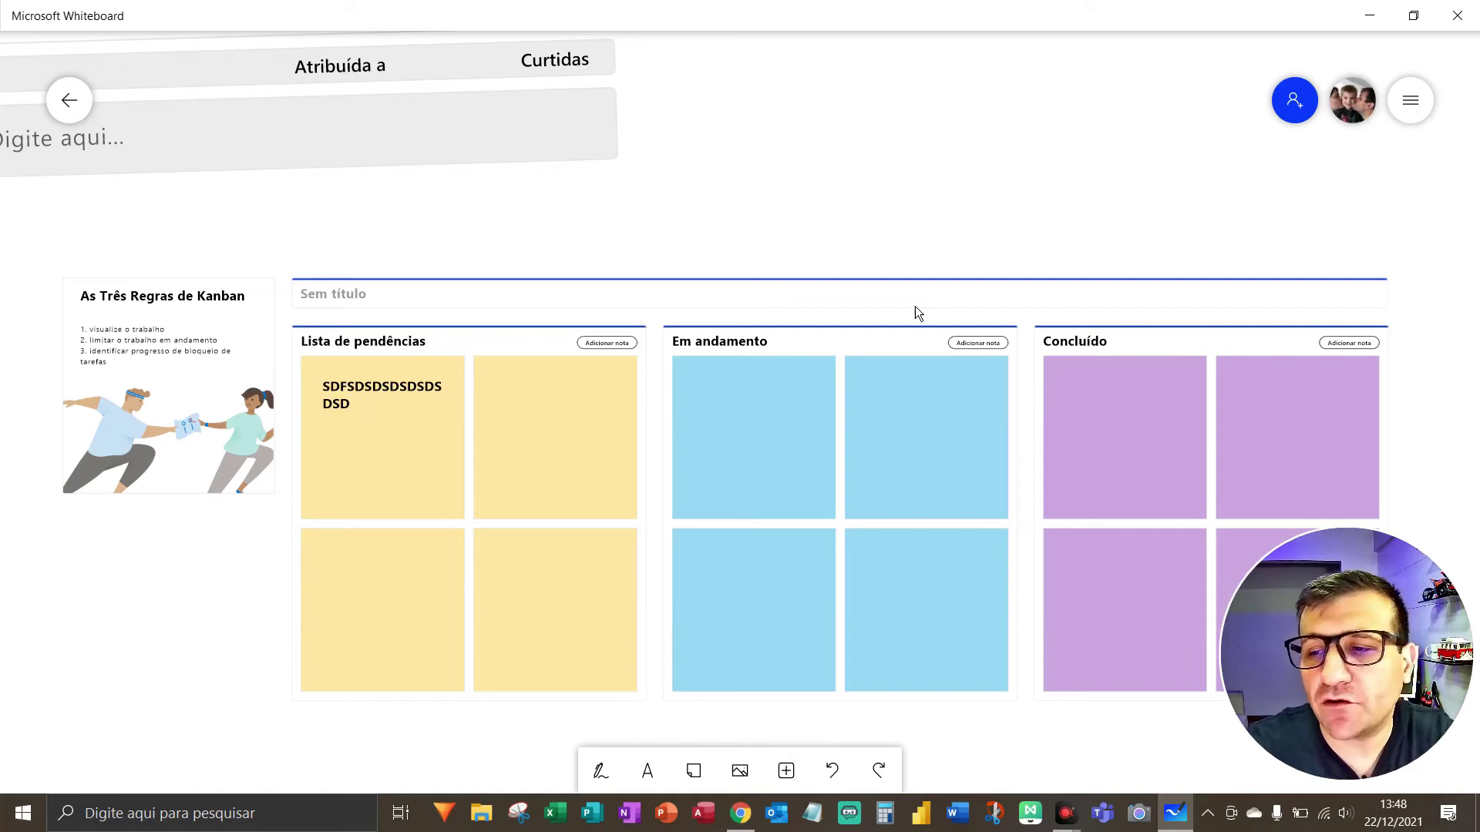
left_click(795, 774)
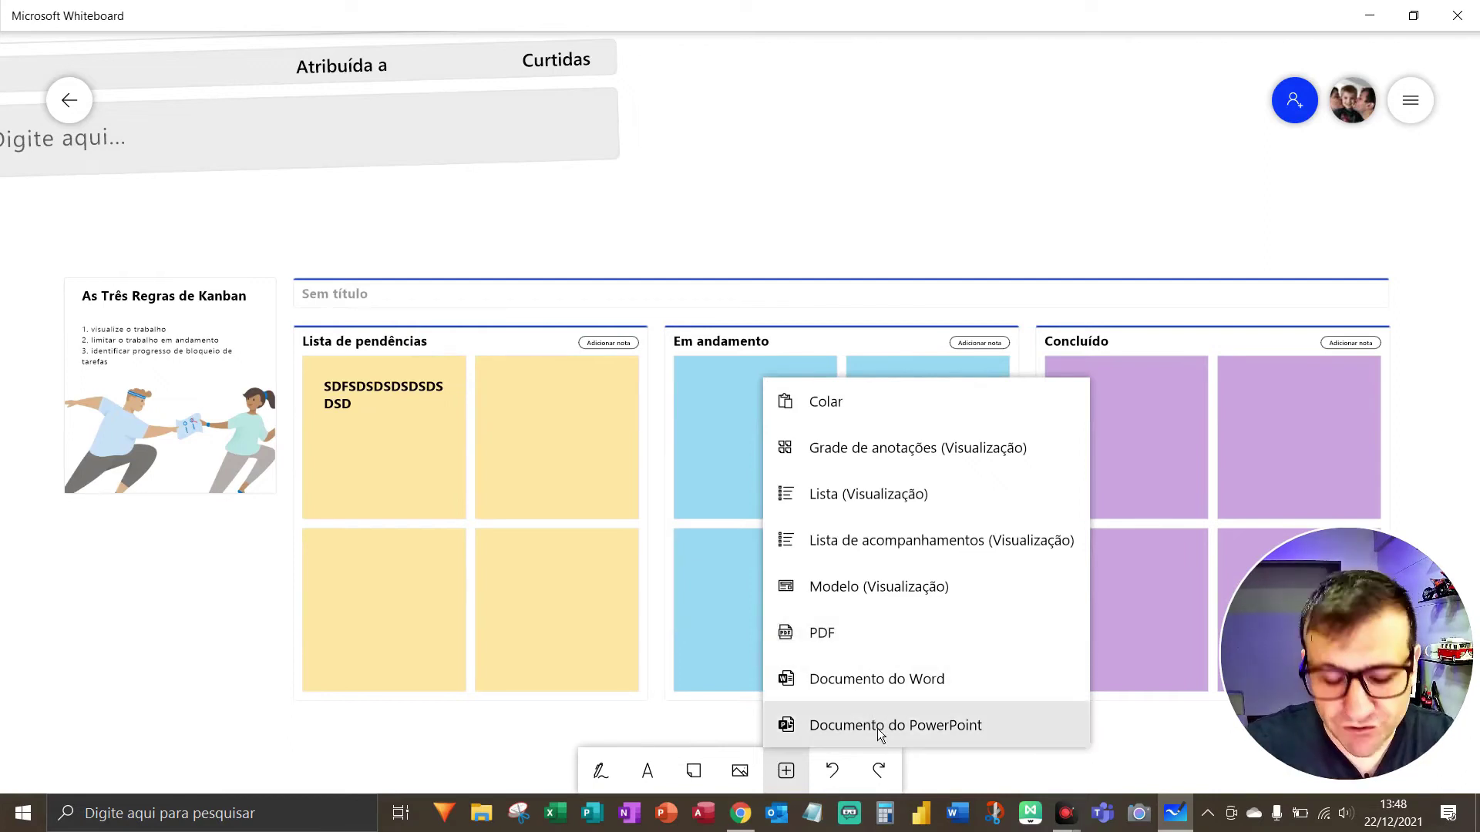
Dismiss the insert options and zoom out to review the earlier images and notes
key("F5")
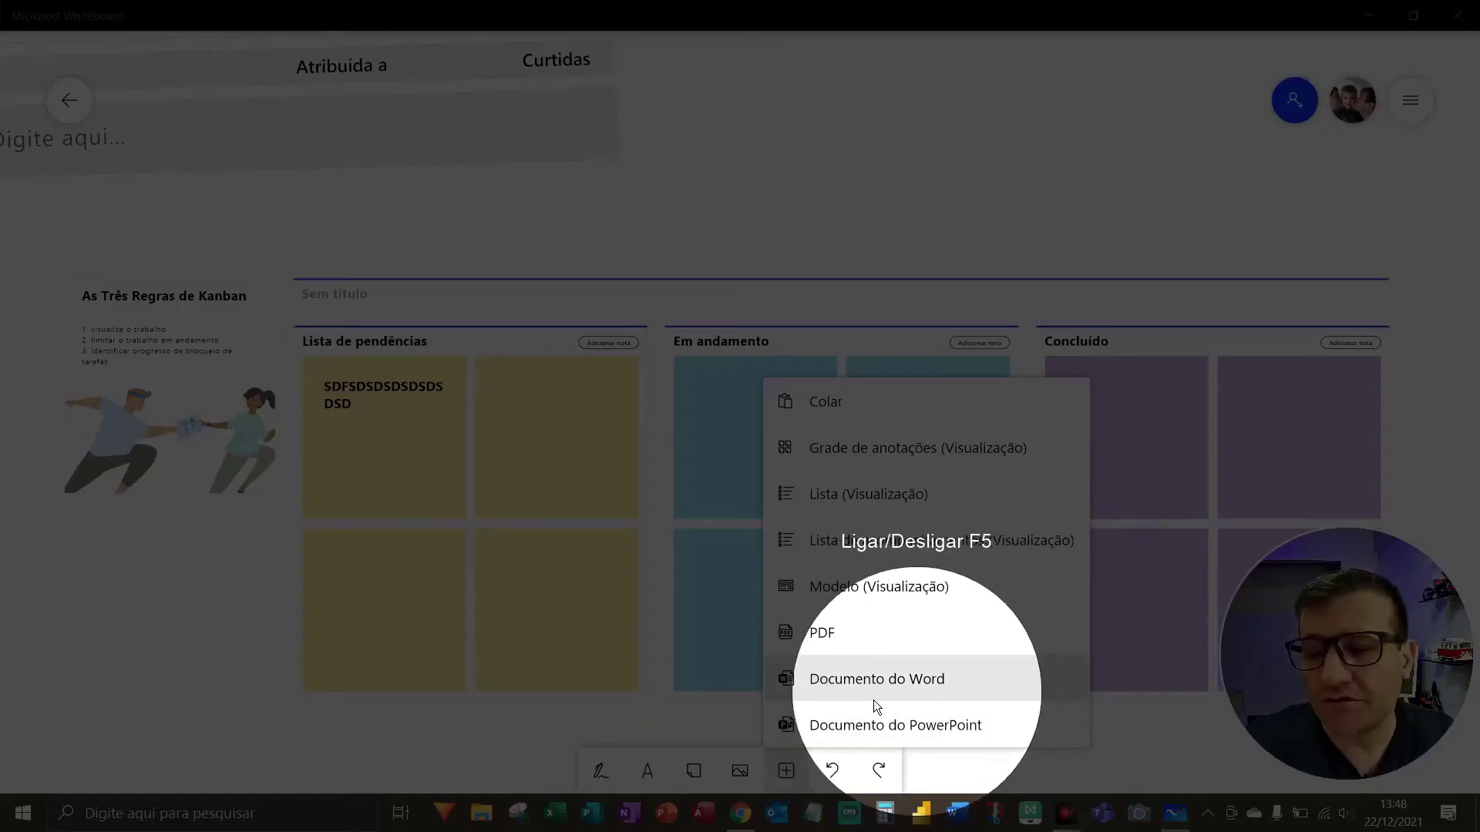
key("F5")
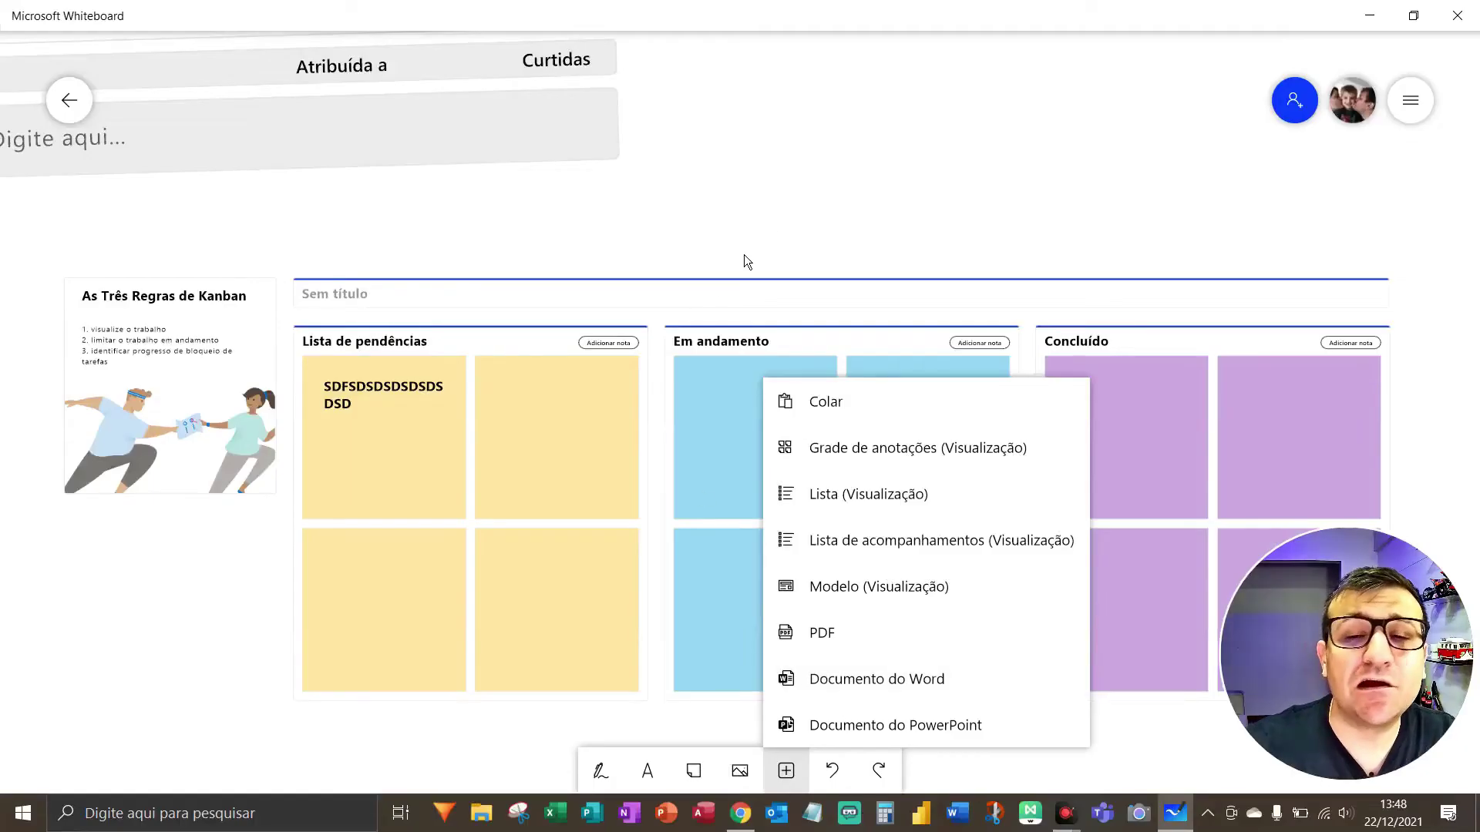
left_click(853, 187)
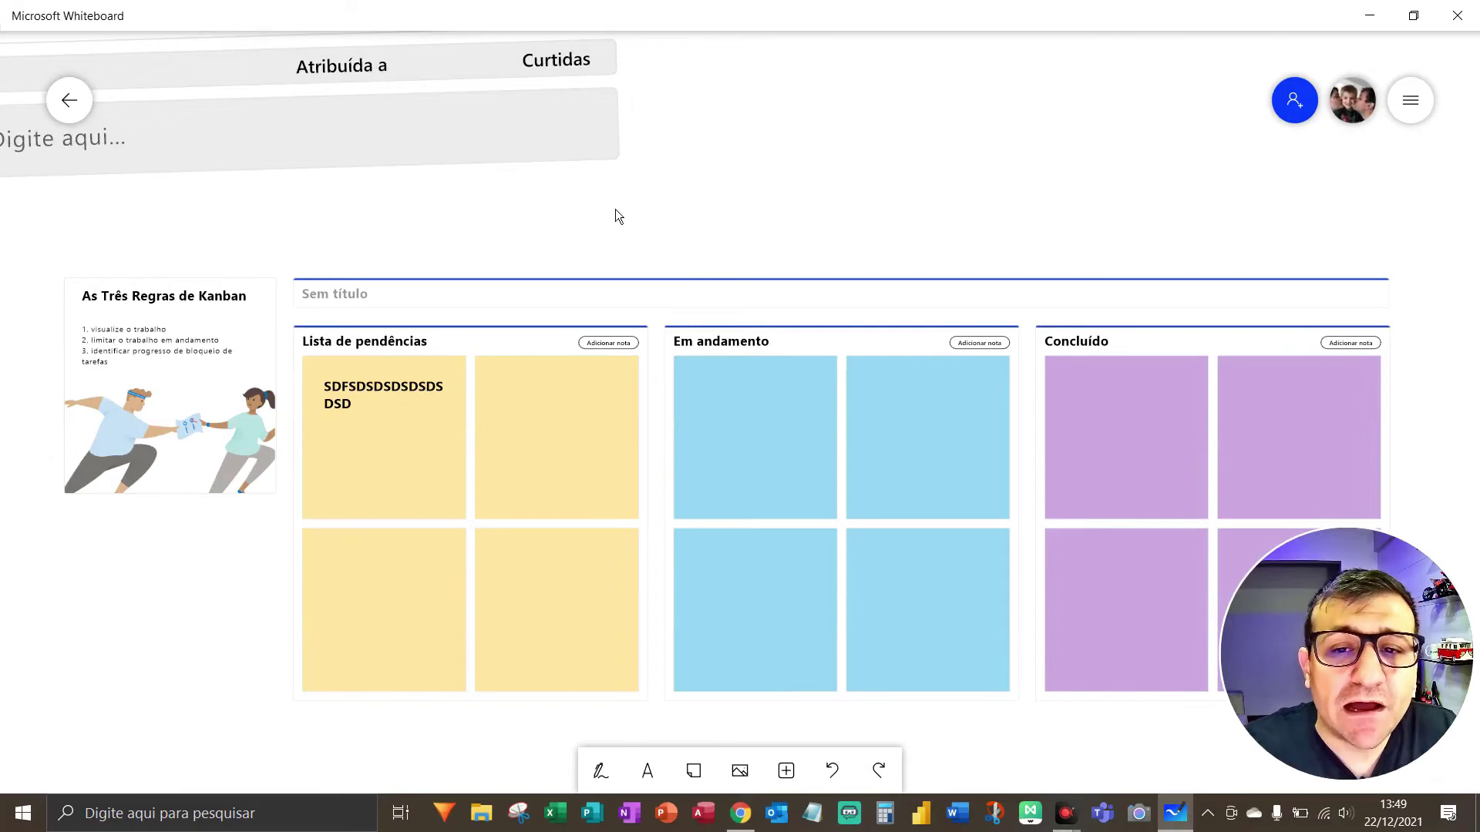
scroll(621, 224, "down", 5)
scroll(627, 253, "down", 2)
scroll(627, 253, "down", 3)
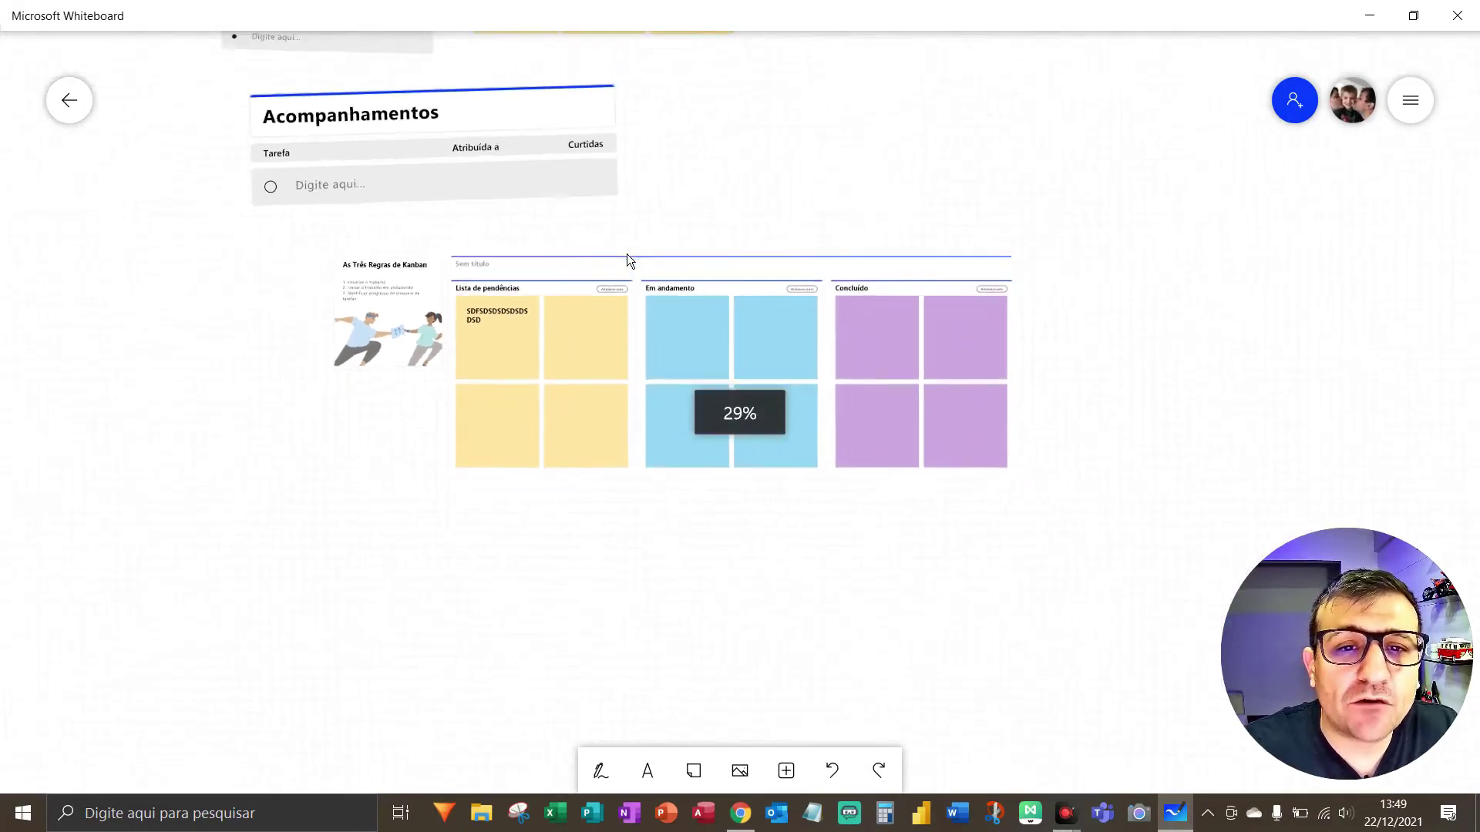
scroll(628, 256, "down", 3)
left_click_drag(854, 173, 935, 415)
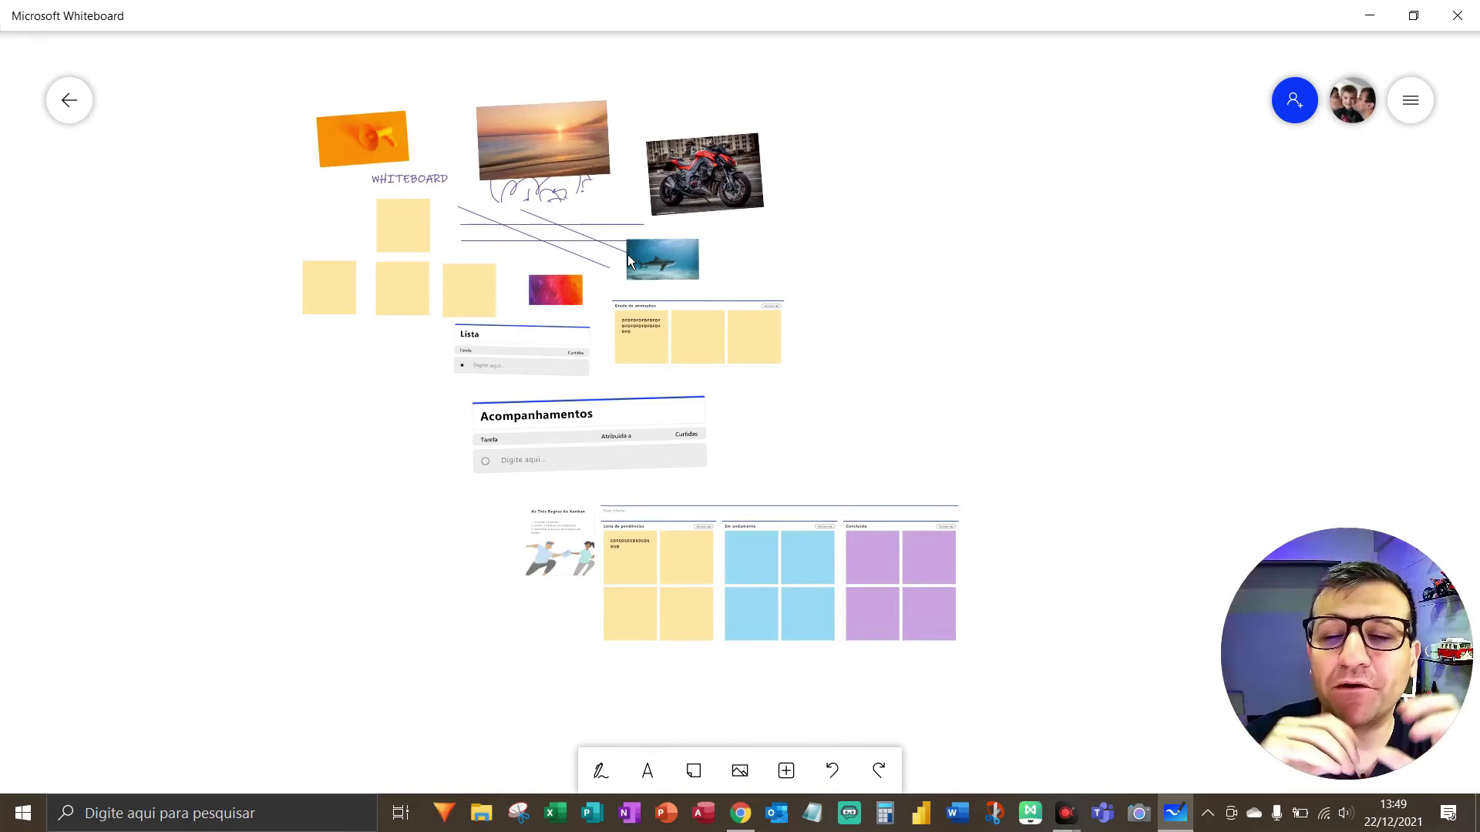
Pan across the sticky notes and handwriting, then go back to the saved-boards list
scroll(599, 302, "up", 2)
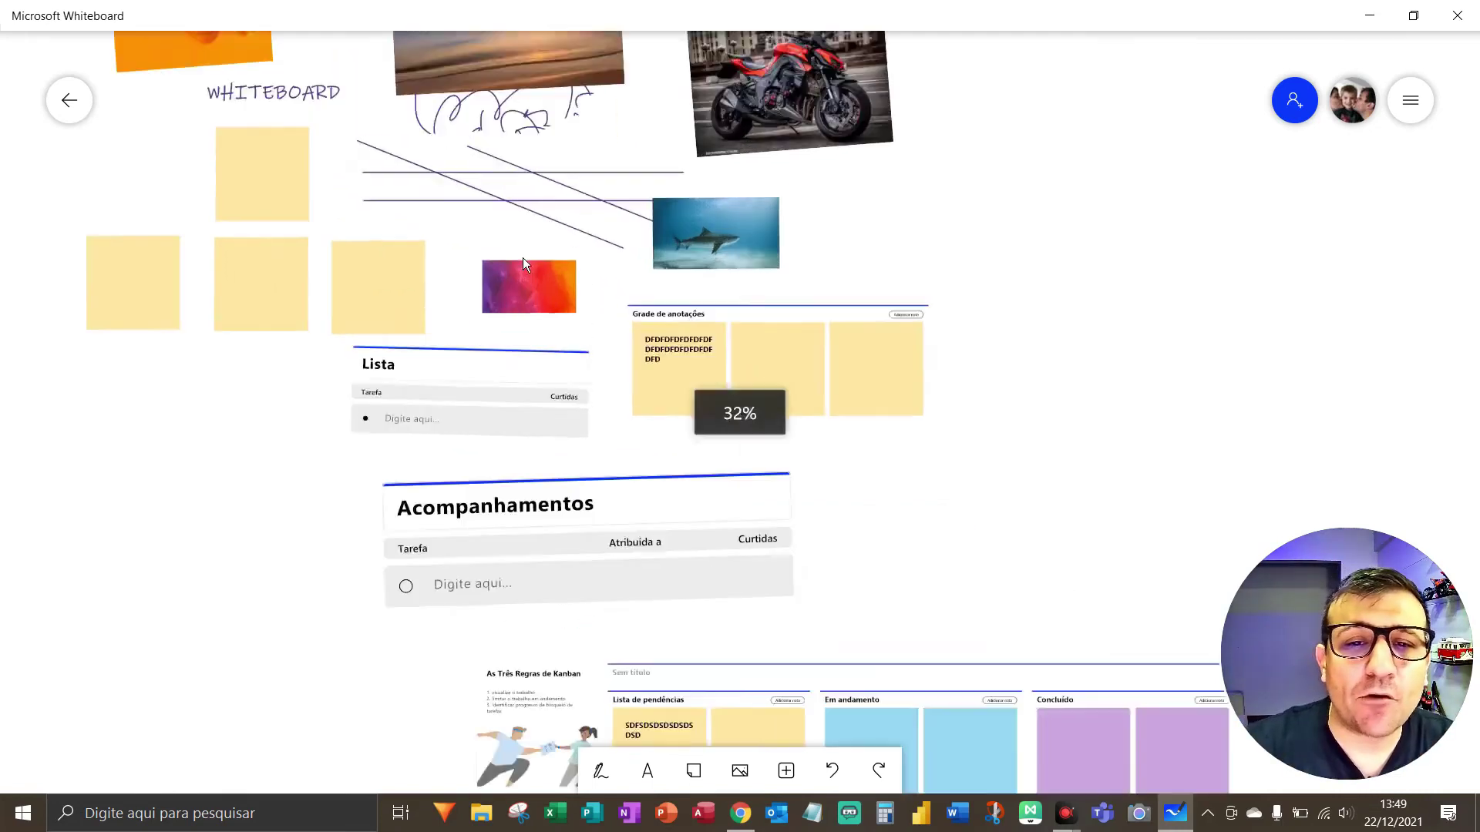
scroll(575, 206, "up", 5)
scroll(575, 207, "up", 3)
left_click_drag(720, 353, 1057, 493)
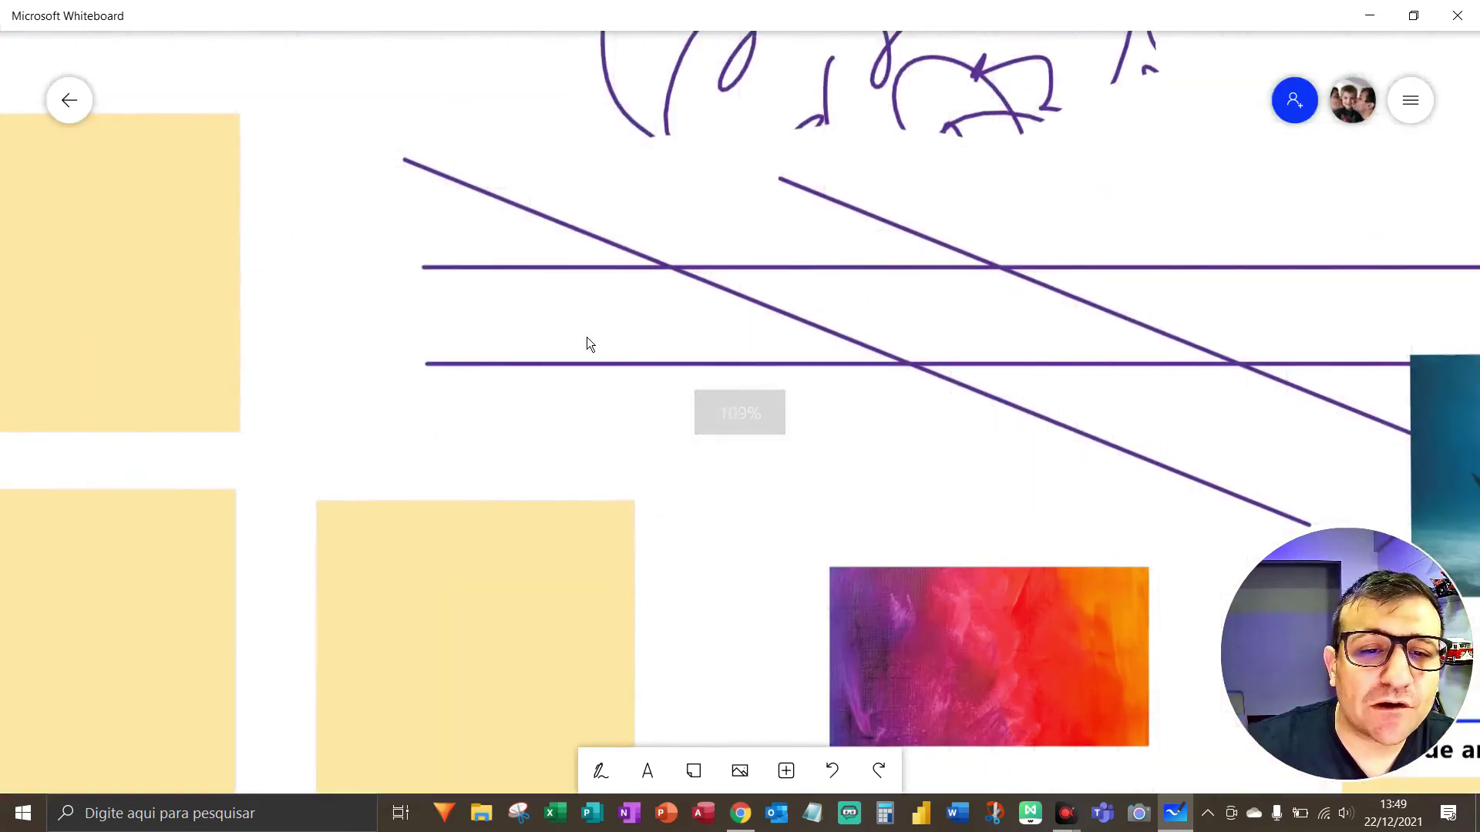
left_click_drag(586, 336, 675, 361)
scroll(724, 378, "down", 3)
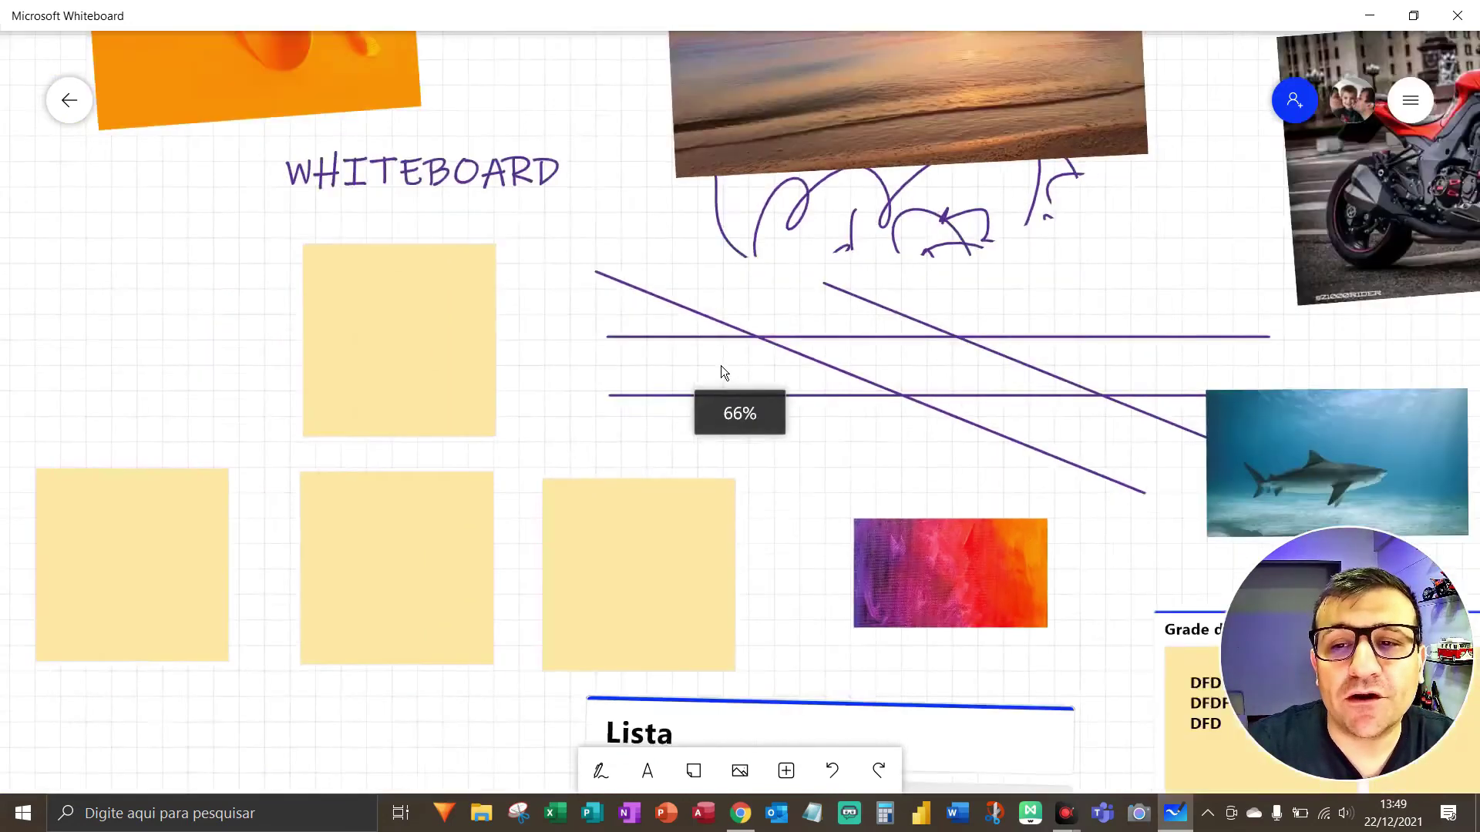
scroll(722, 371, "down", 5)
scroll(720, 366, "down", 1)
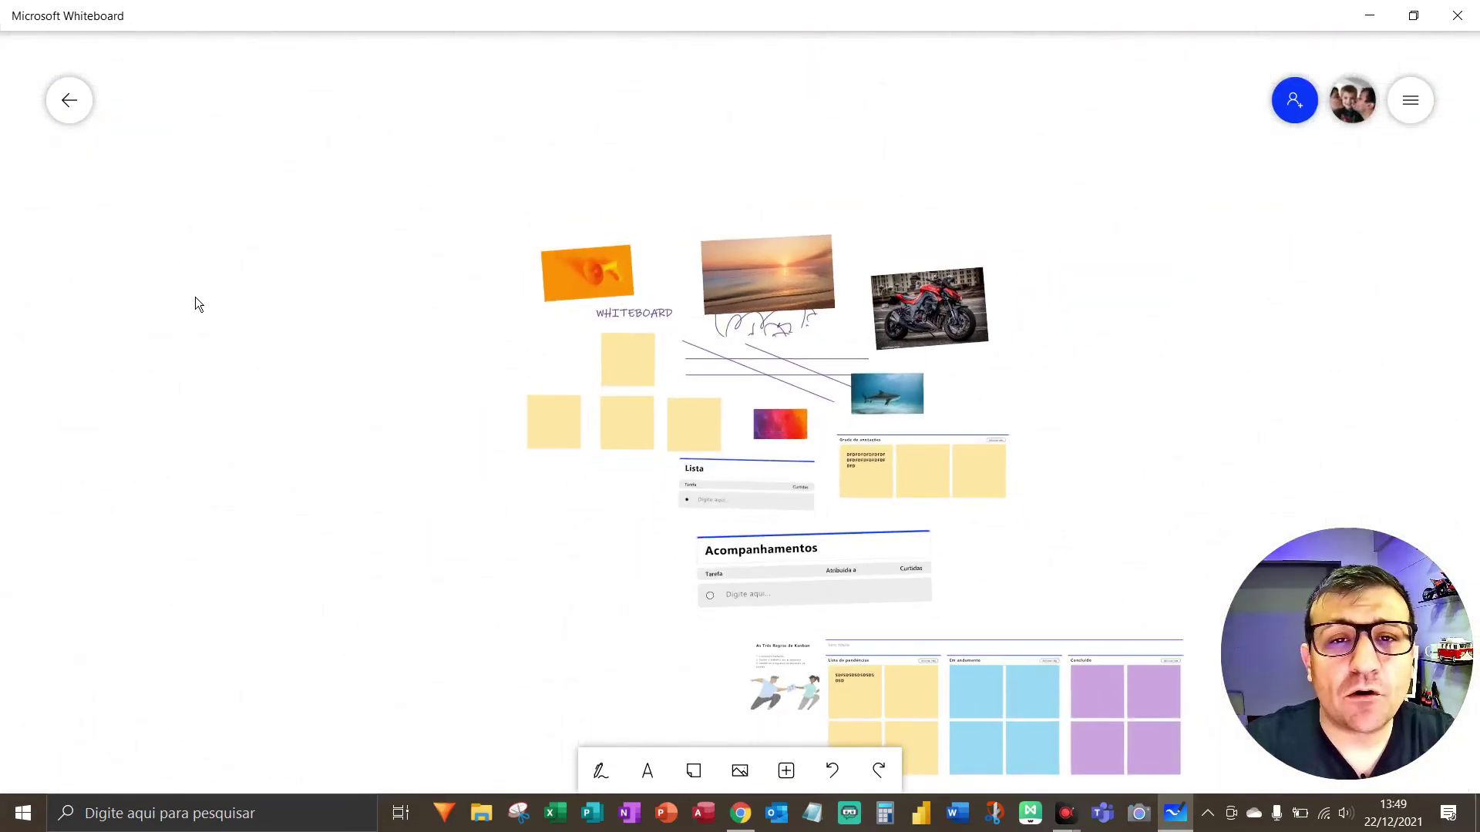
left_click(83, 105)
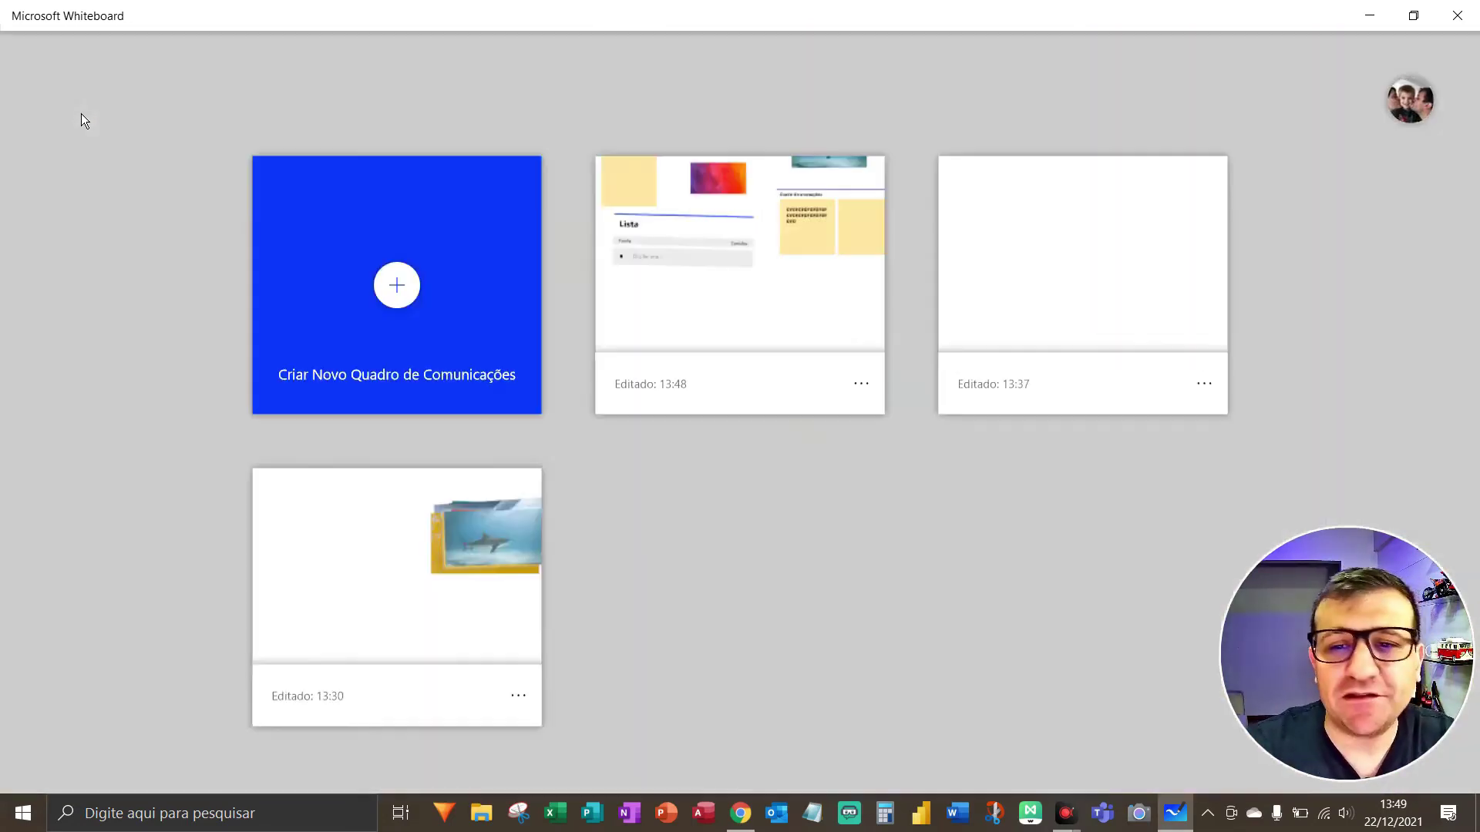
Open the bottom-left board, then pull the shark image out of the stack and enlarge it
left_click(375, 592)
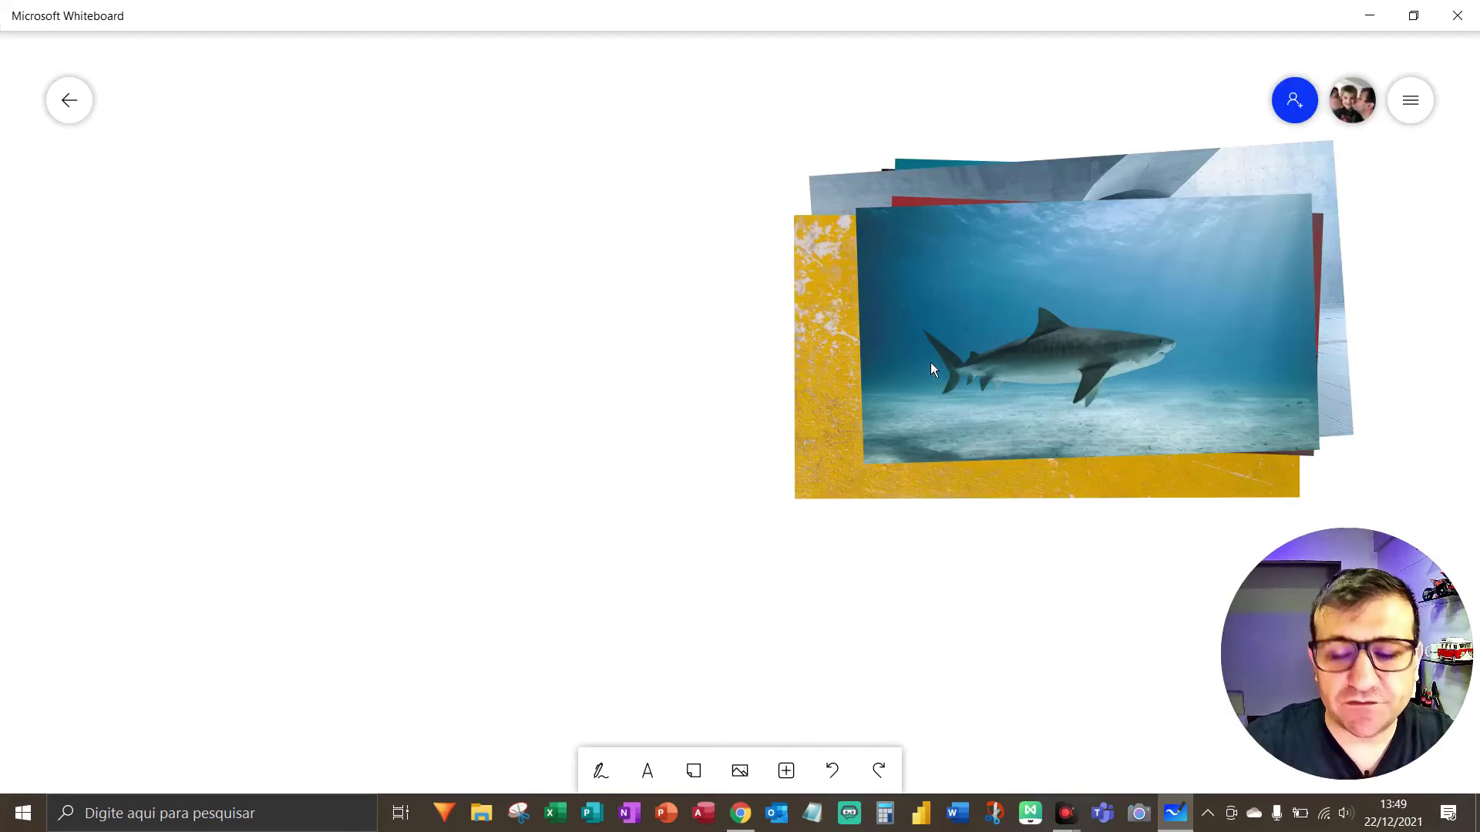
key("F5")
key("F5")
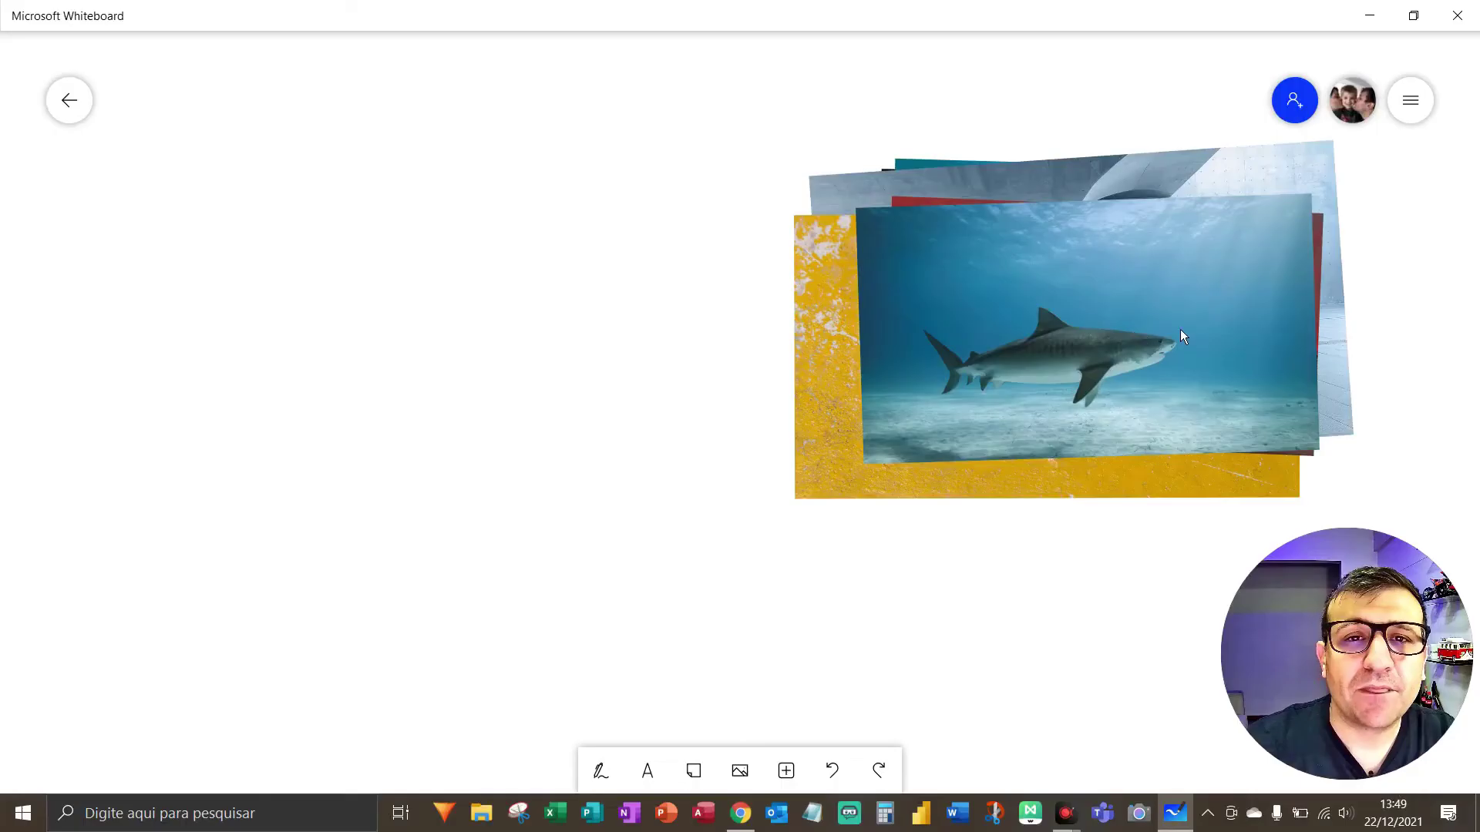
left_click_drag(1180, 329, 524, 366)
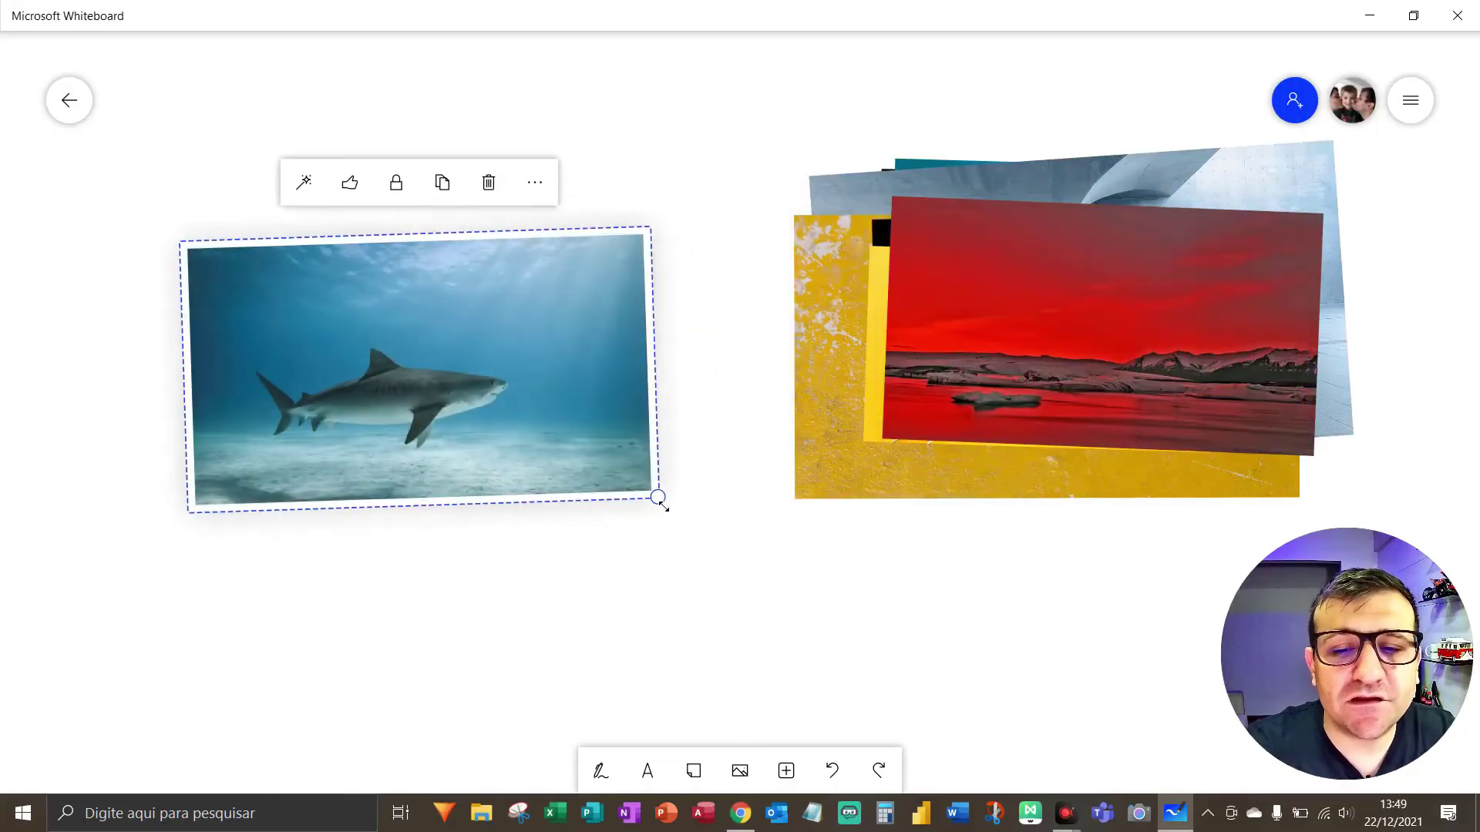
left_click_drag(657, 497, 825, 575)
Move and enlarge the red landscape and yellow images, layering each over the previous one
left_click(1020, 387)
left_click_drag(1019, 386, 585, 447)
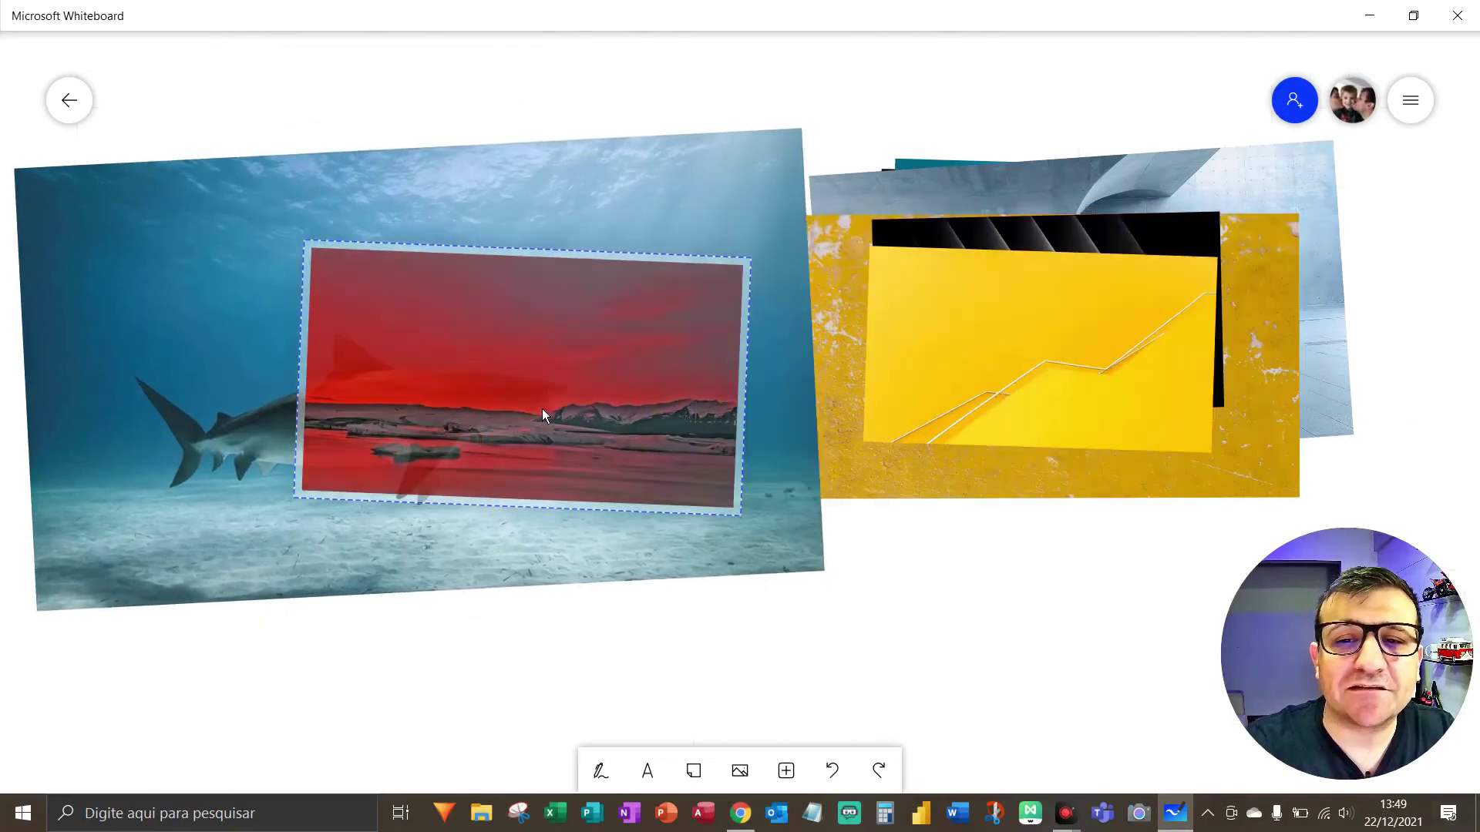
left_click_drag(682, 511, 899, 608)
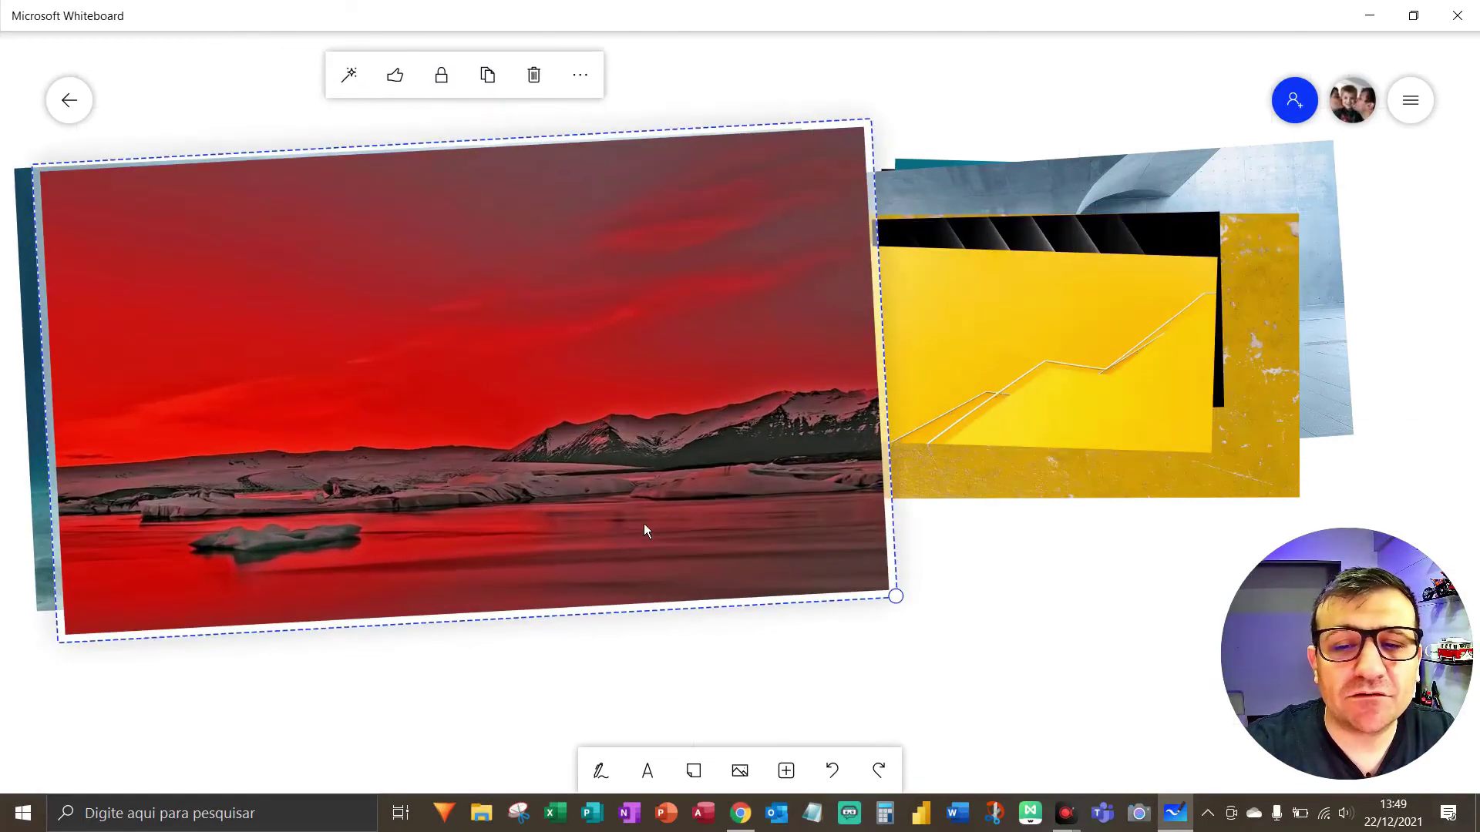
left_click_drag(644, 528, 594, 529)
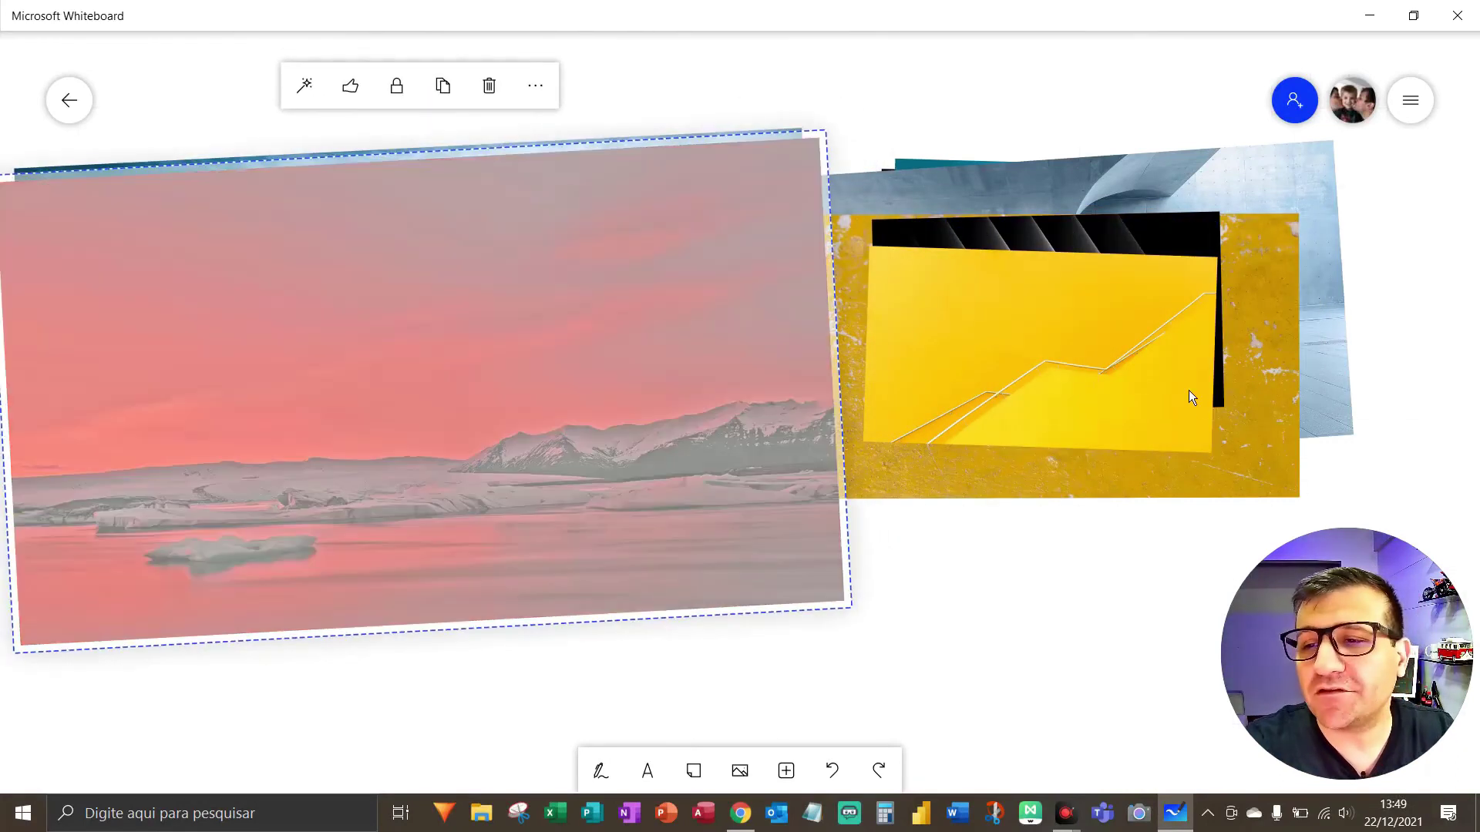
left_click(1194, 404)
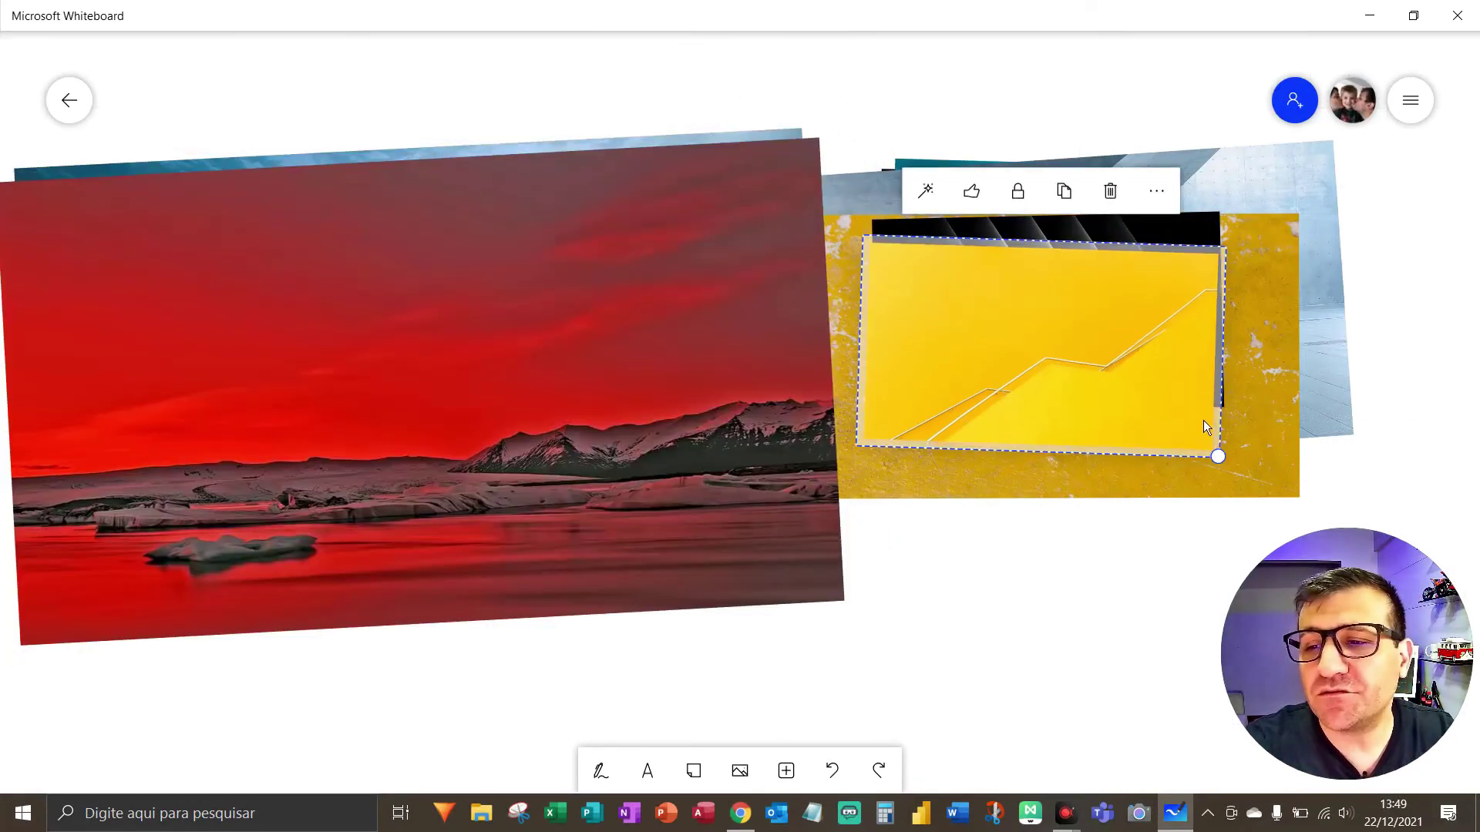
mouse_move(1116, 412)
left_mouse_down()
mouse_move(606, 410)
mouse_move(439, 426)
left_mouse_up()
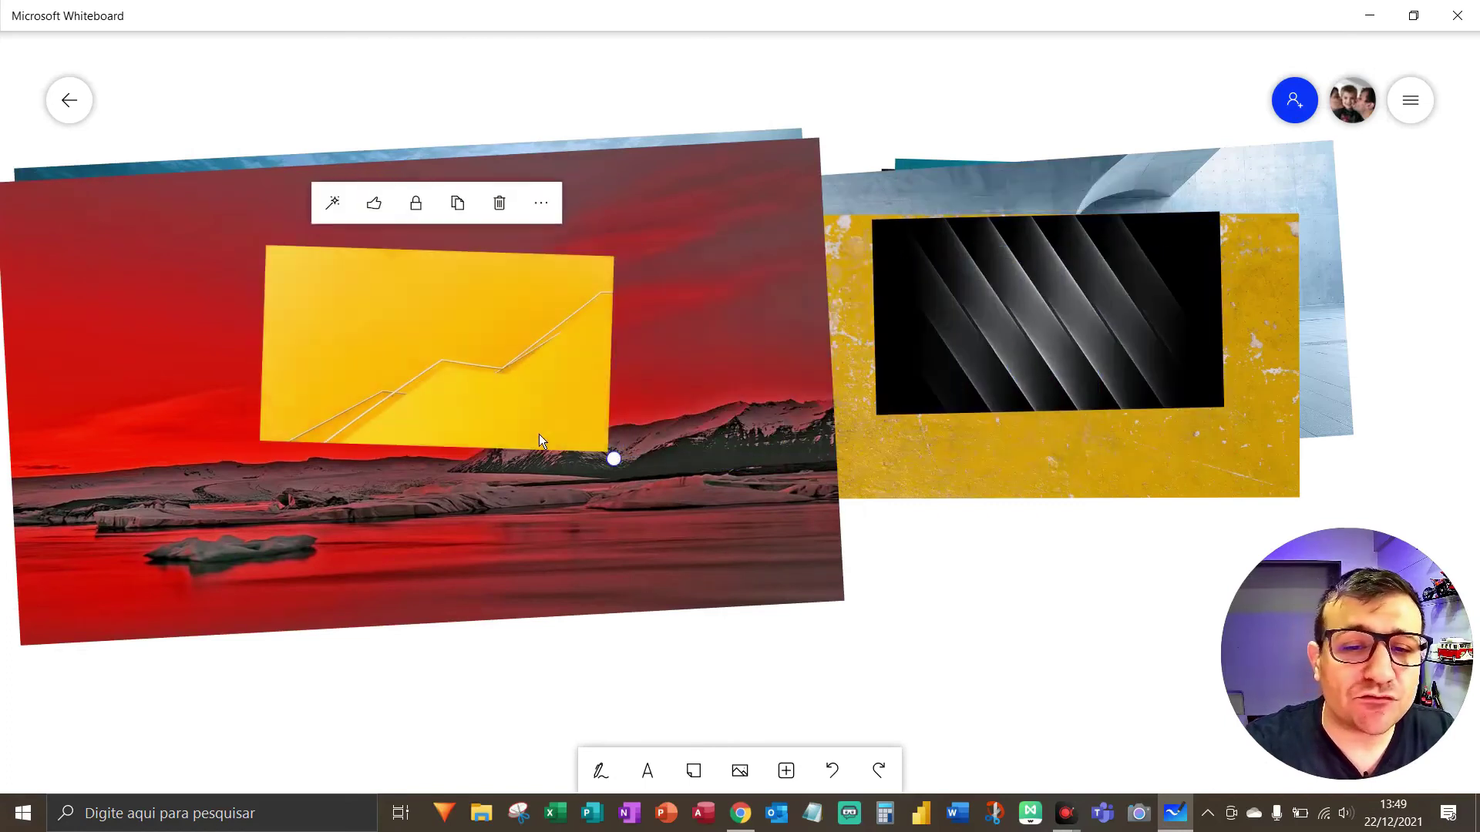
left_click_drag(613, 462, 821, 555)
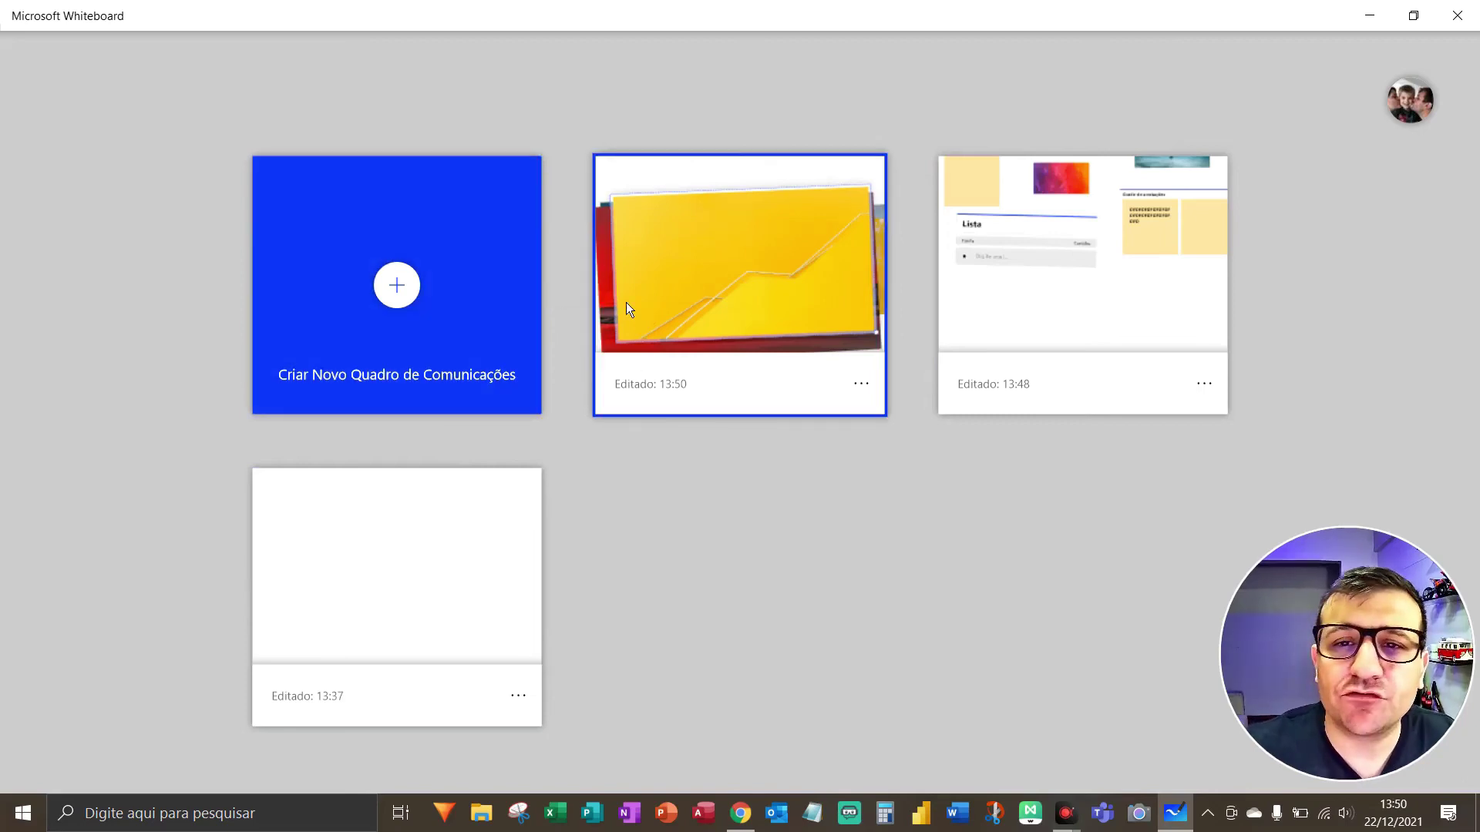
Open the board edited at 13:48 and zoom out to view it
left_click(1061, 290)
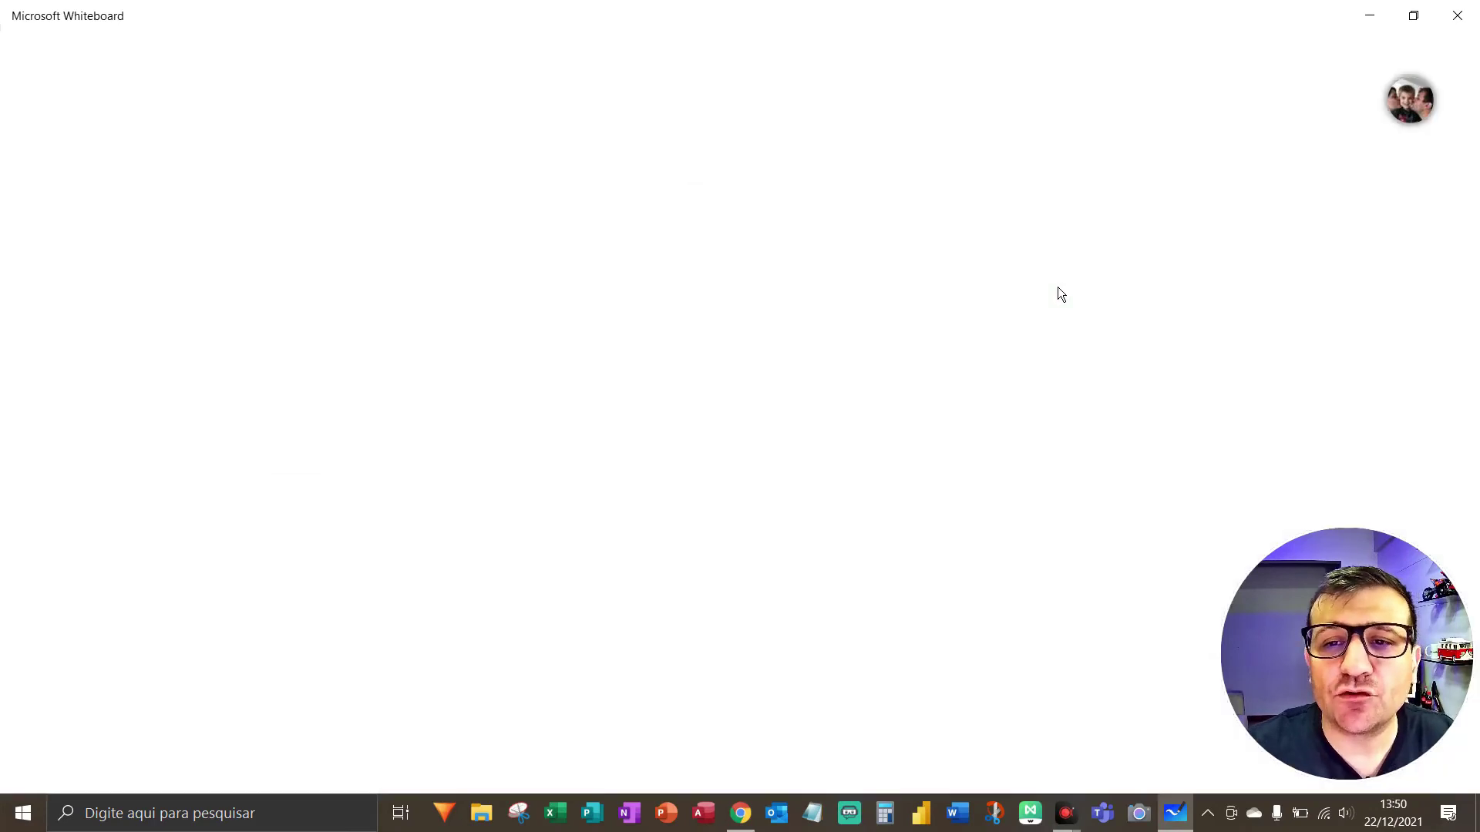
scroll(797, 402, "down", 2)
scroll(797, 402, "down", 2)
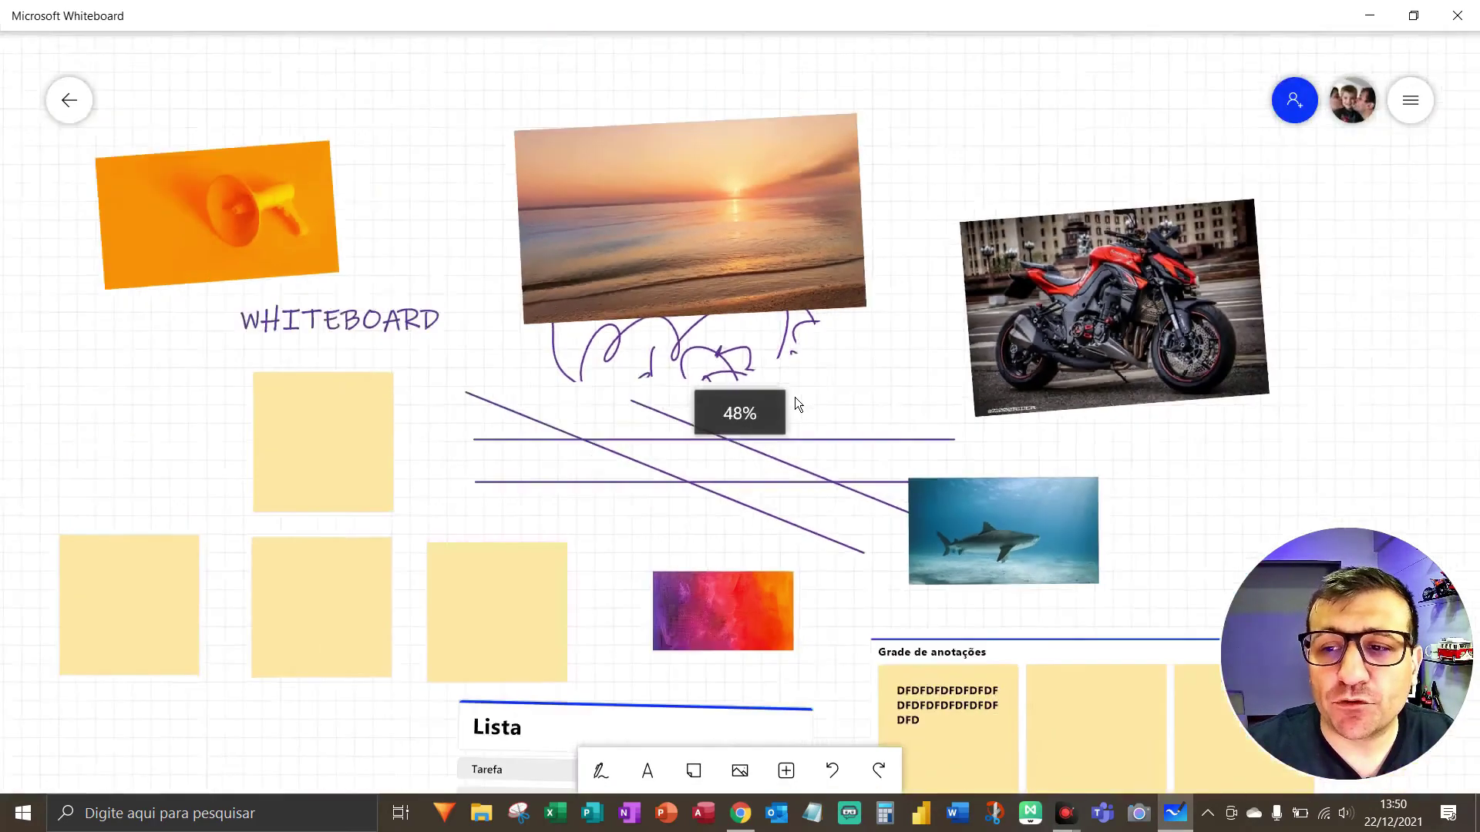
scroll(794, 396, "down", 1)
scroll(787, 386, "down", 2)
scroll(762, 424, "down", 1)
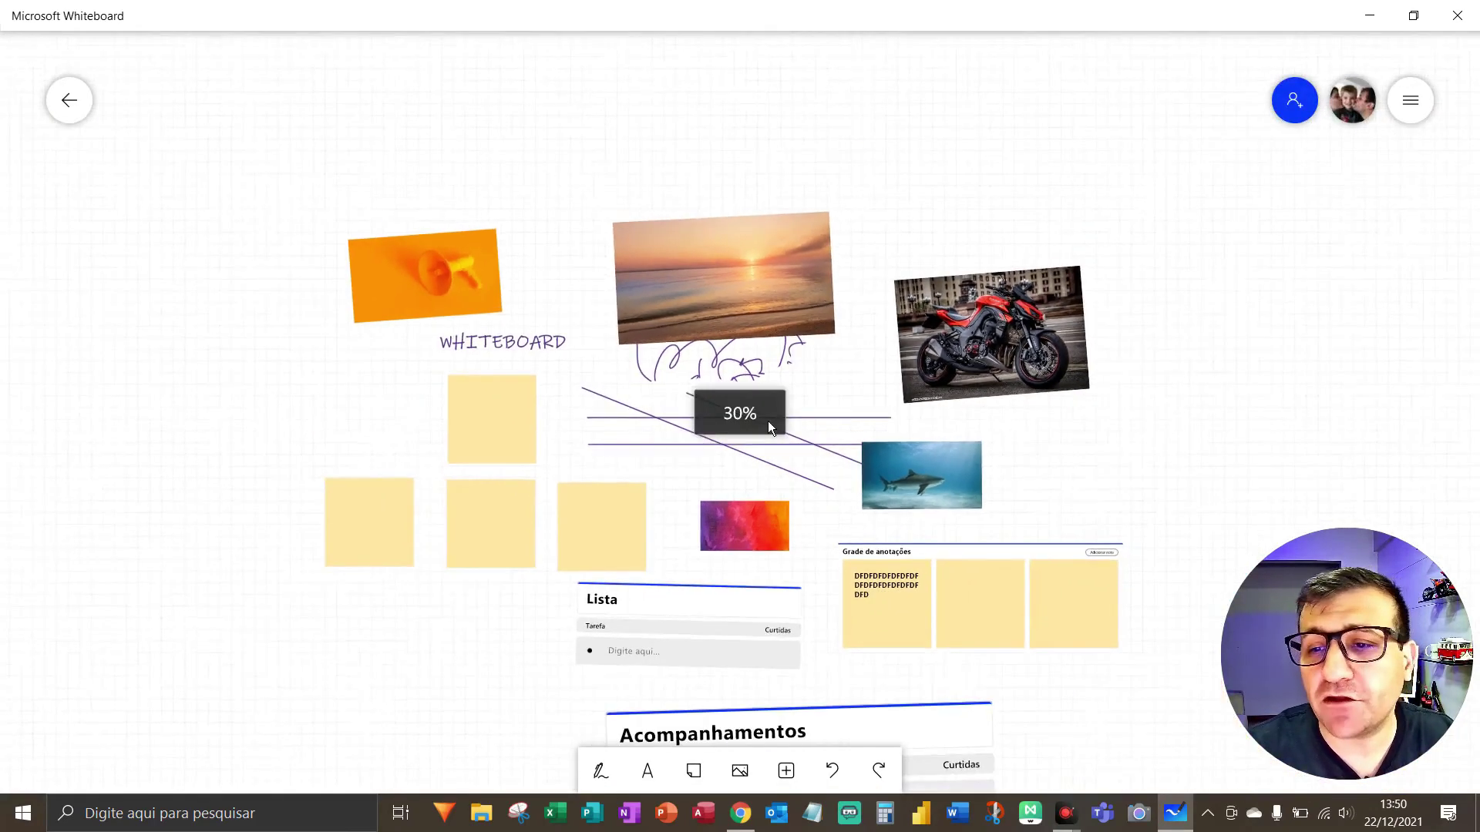
Back in the board list, choose to export the 13:48 board as an image
left_click(76, 113)
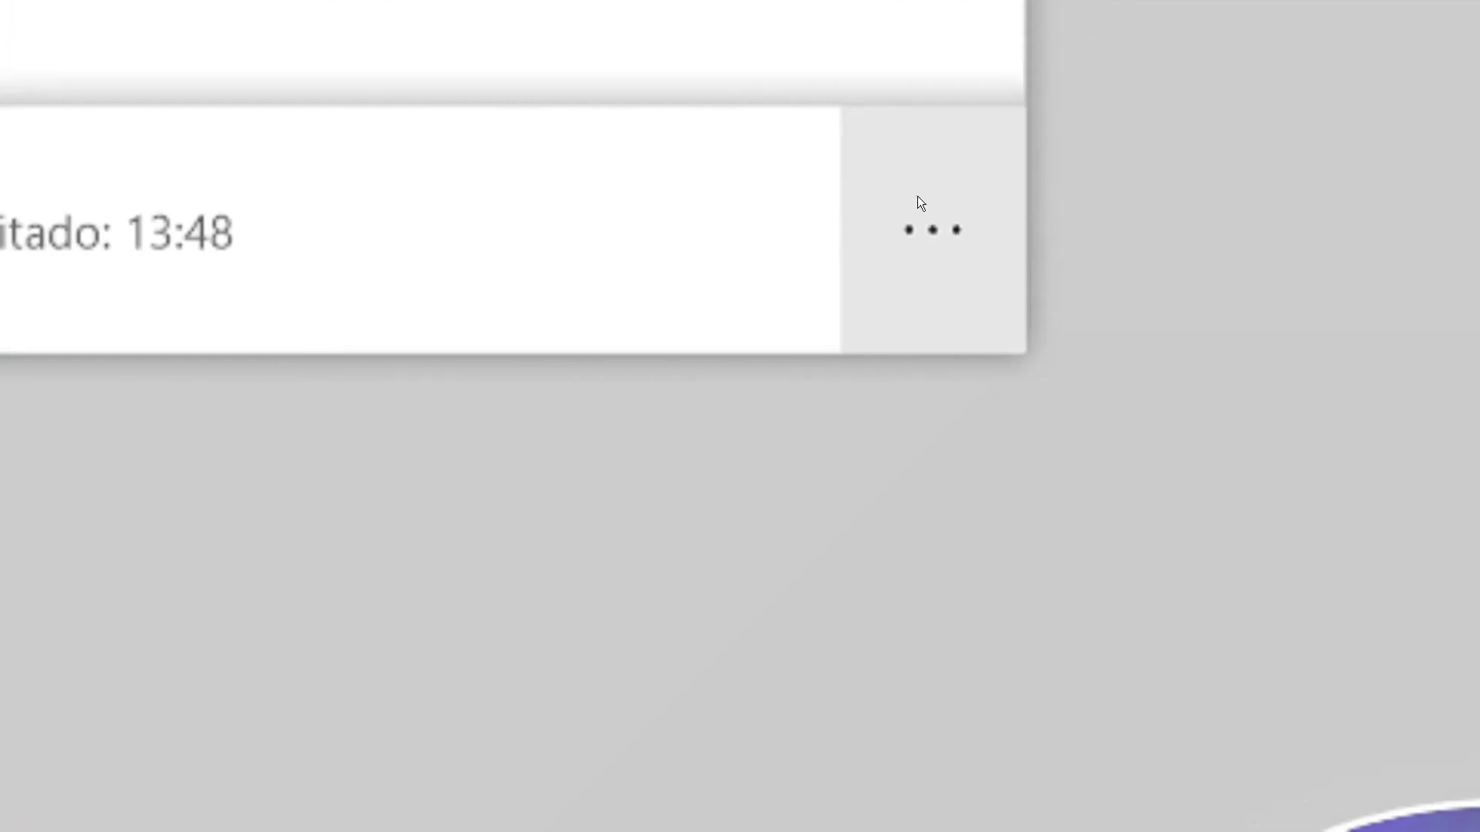
left_click(914, 205)
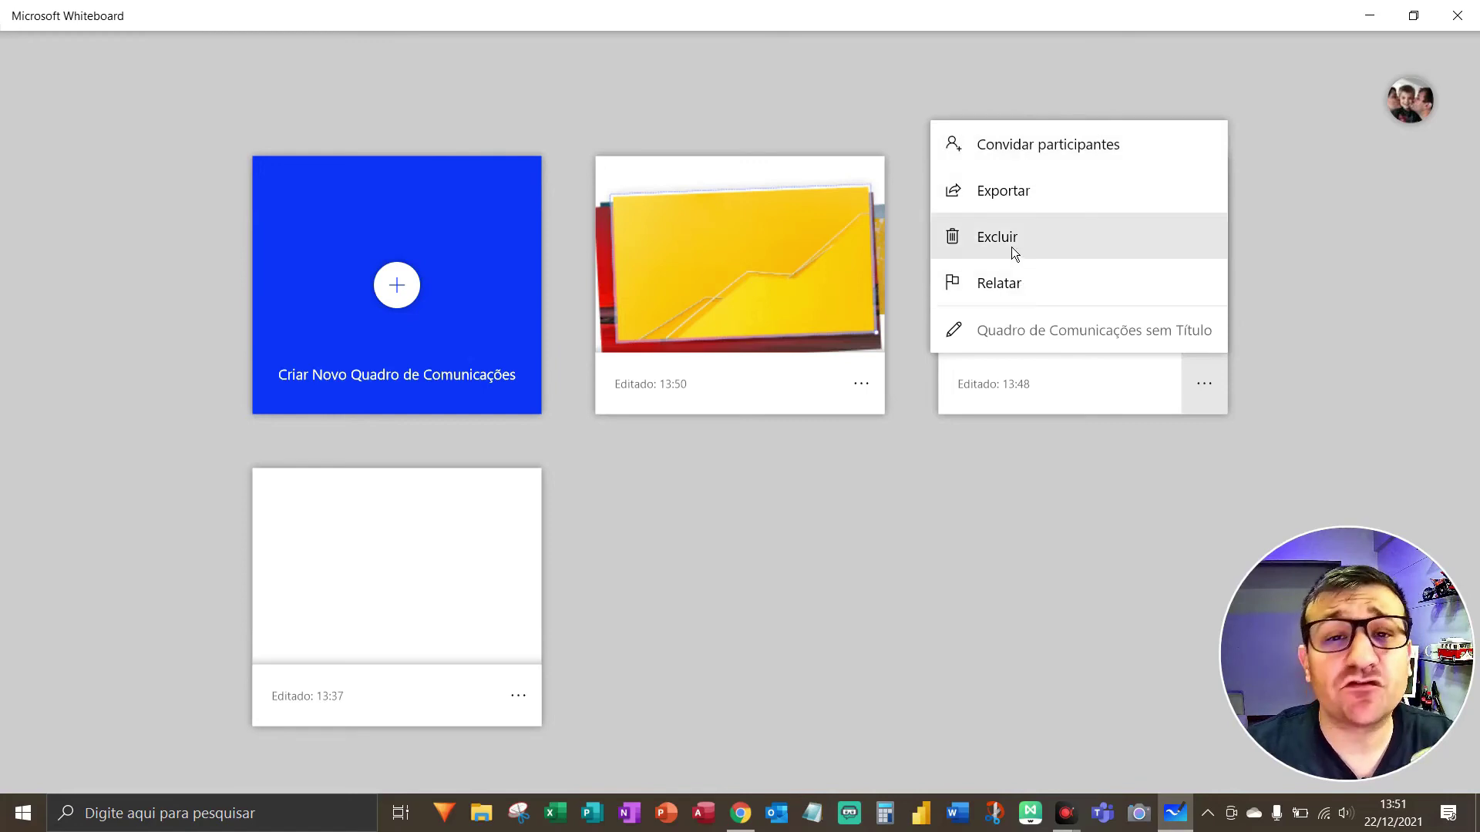
left_click(1015, 200)
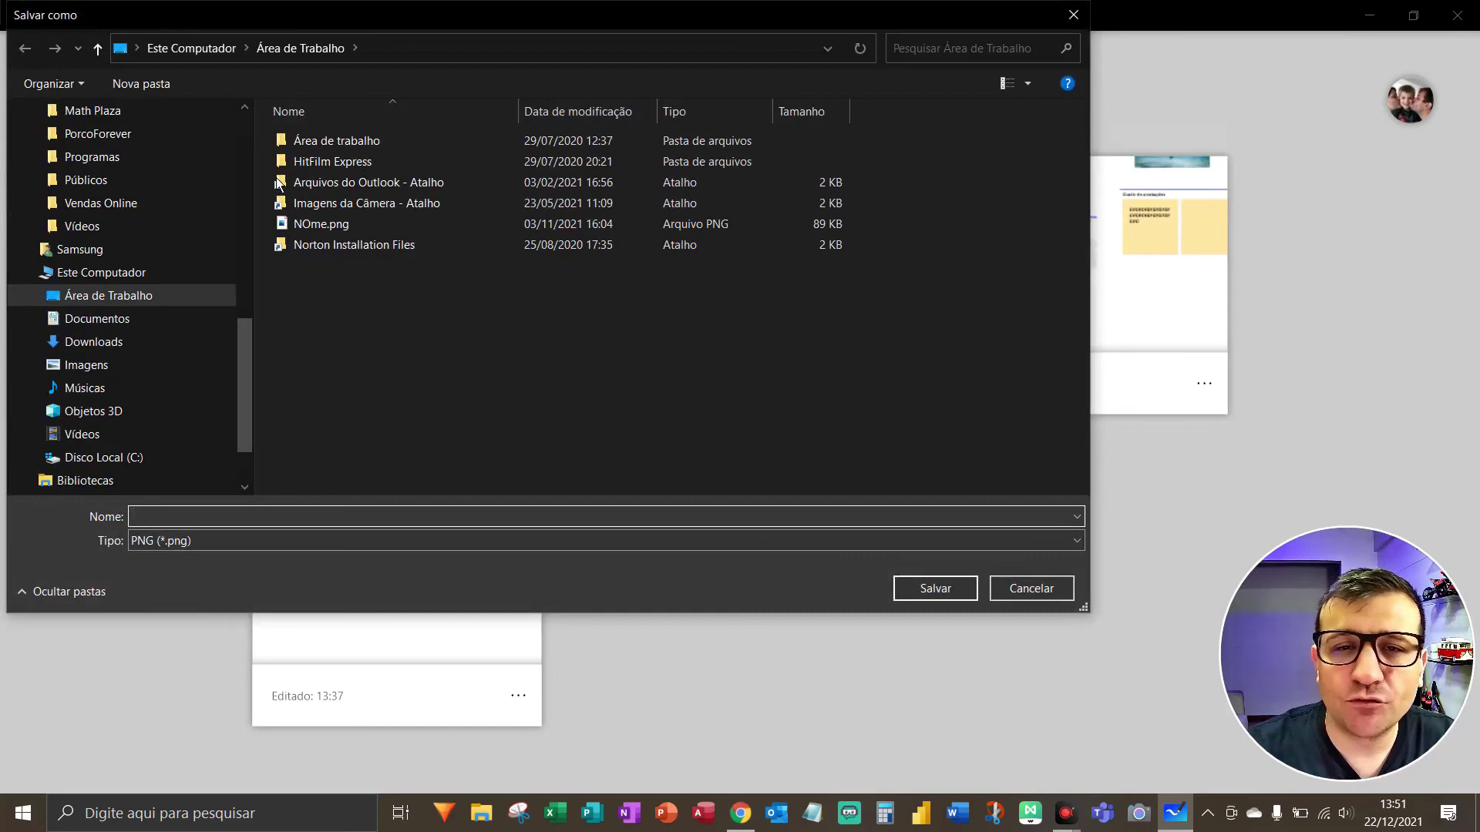
Save the PNG as 'Quadro teste' in Área de Trabalho, then show the desktop
scroll(132, 228, "up", 1)
scroll(154, 227, "up", 2)
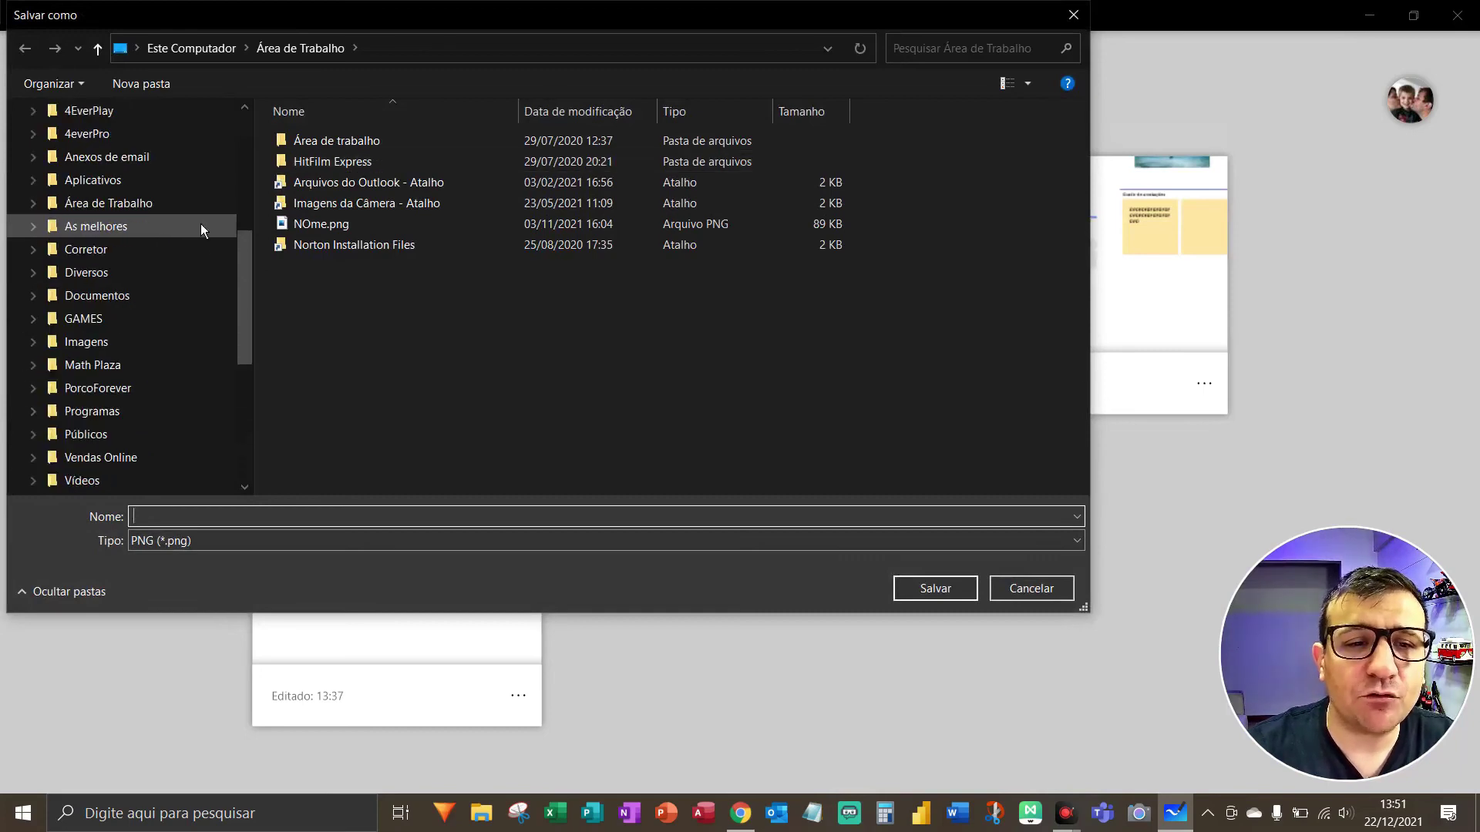
scroll(192, 235, "up", 2)
scroll(154, 215, "up", 3)
left_click(133, 148)
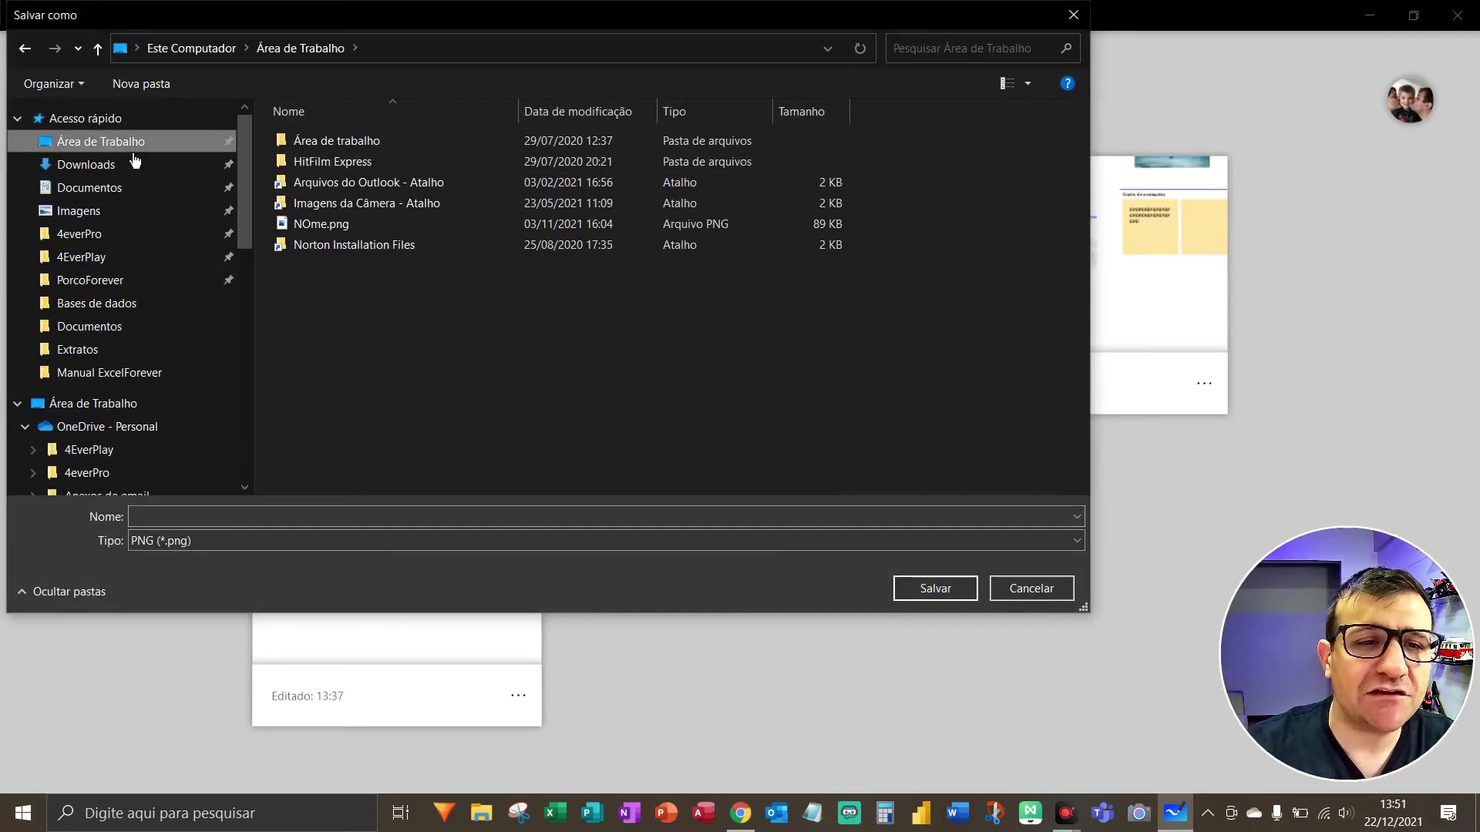
left_click(174, 515)
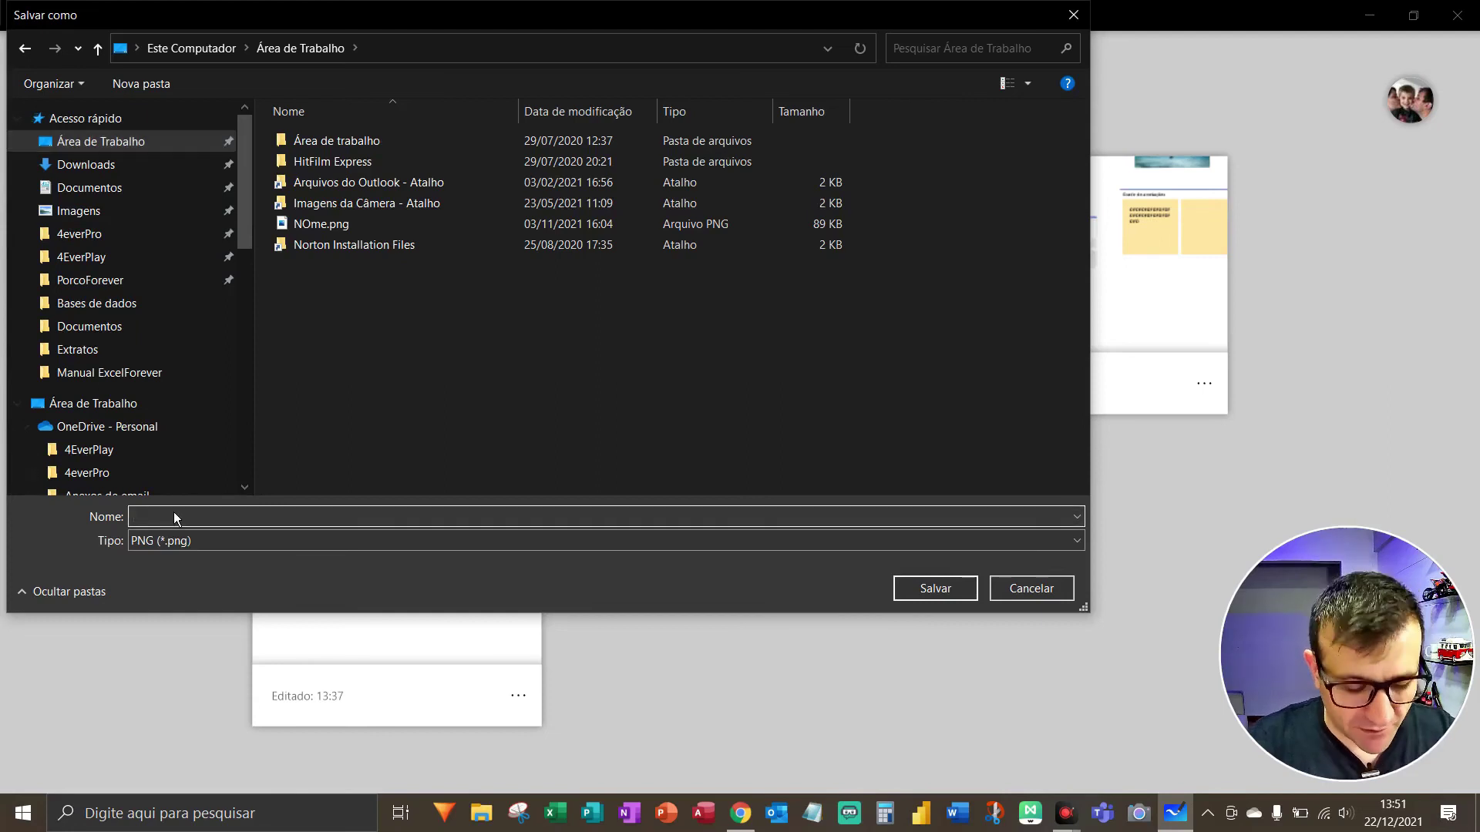
type("qUADRO TE")
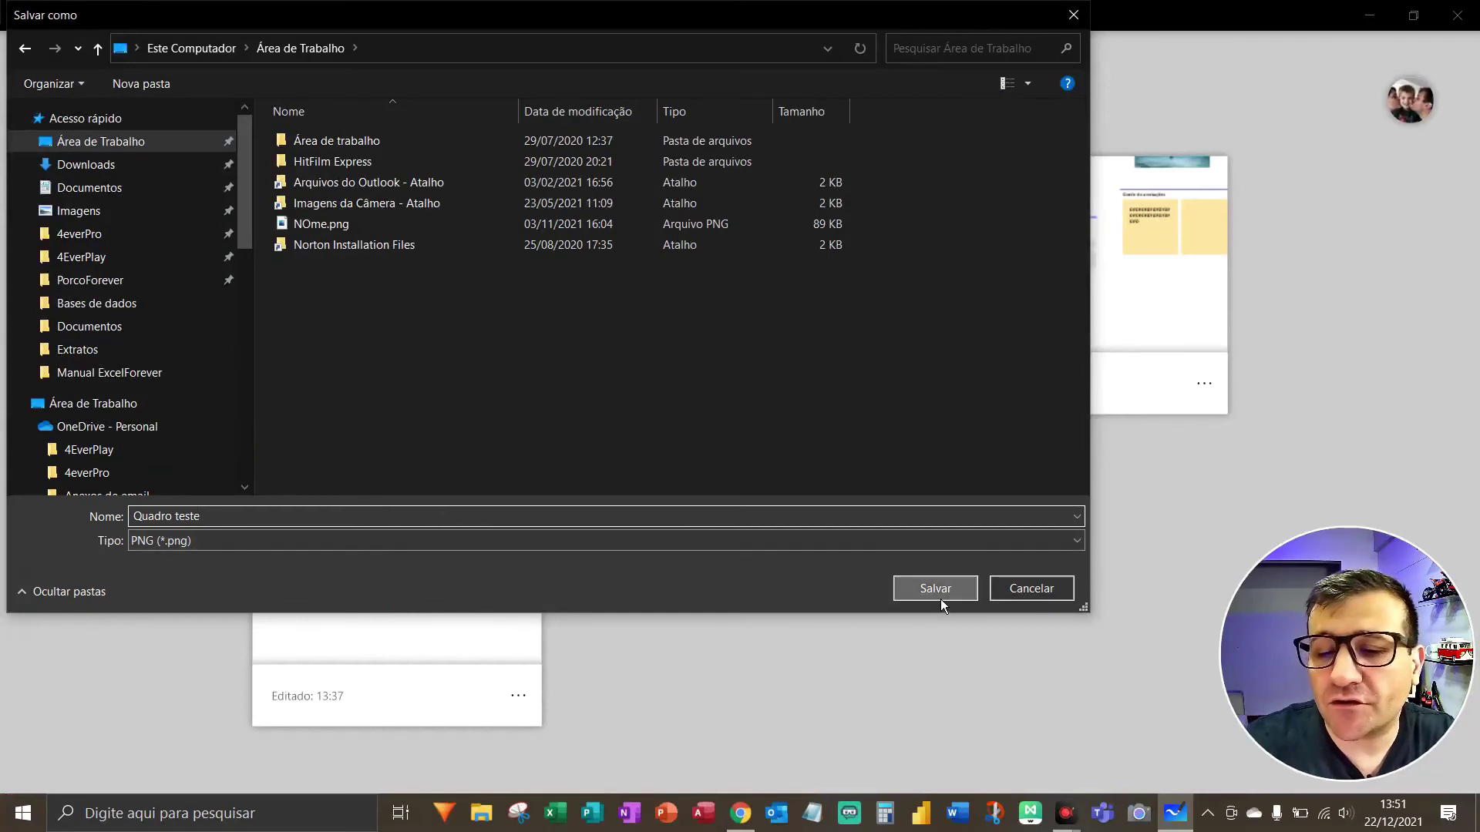
left_click(940, 598)
key("super+d")
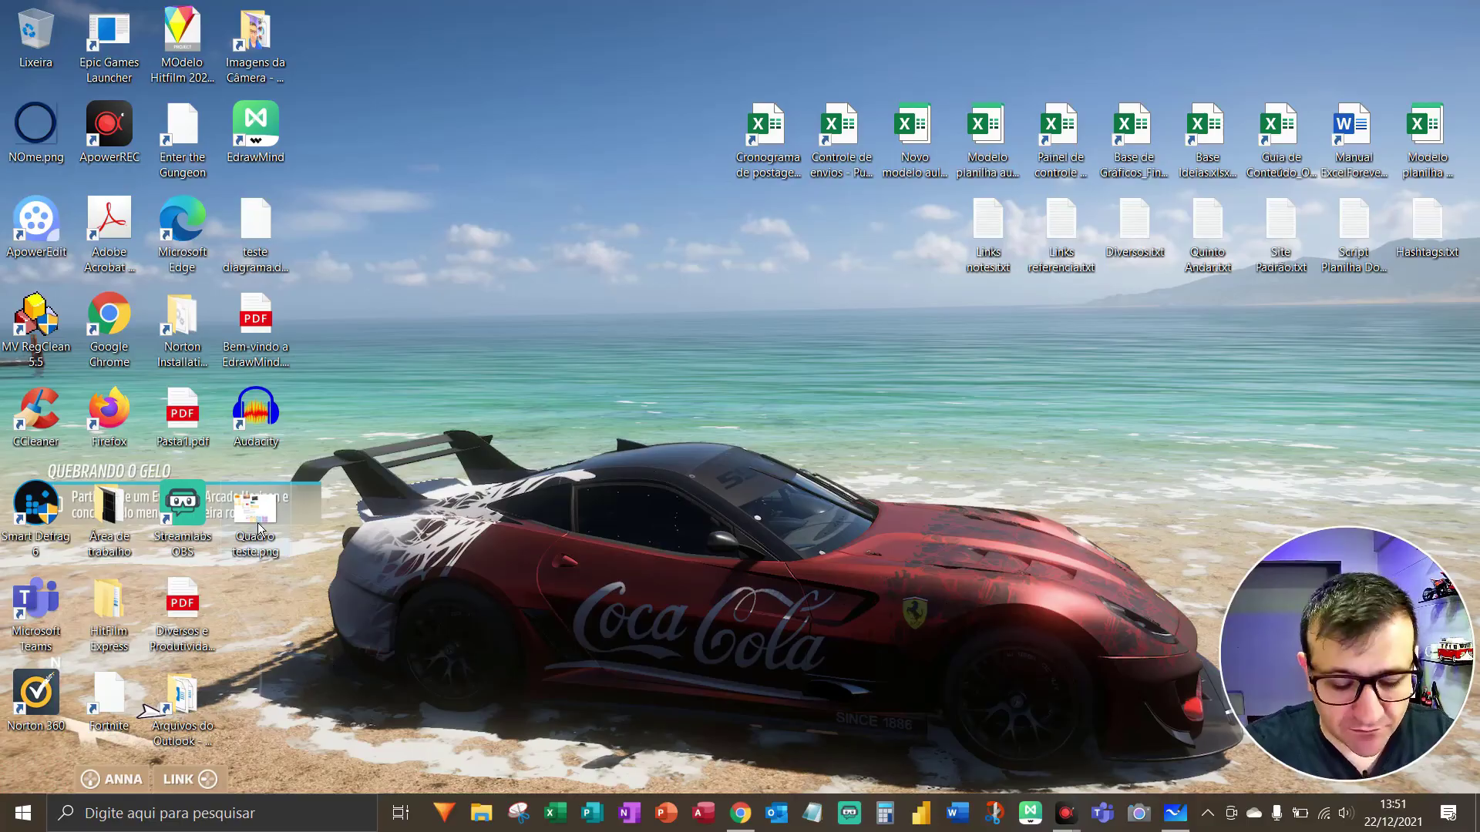
Refresh the desktop and open Quadro teste.png in Photos
key("F5")
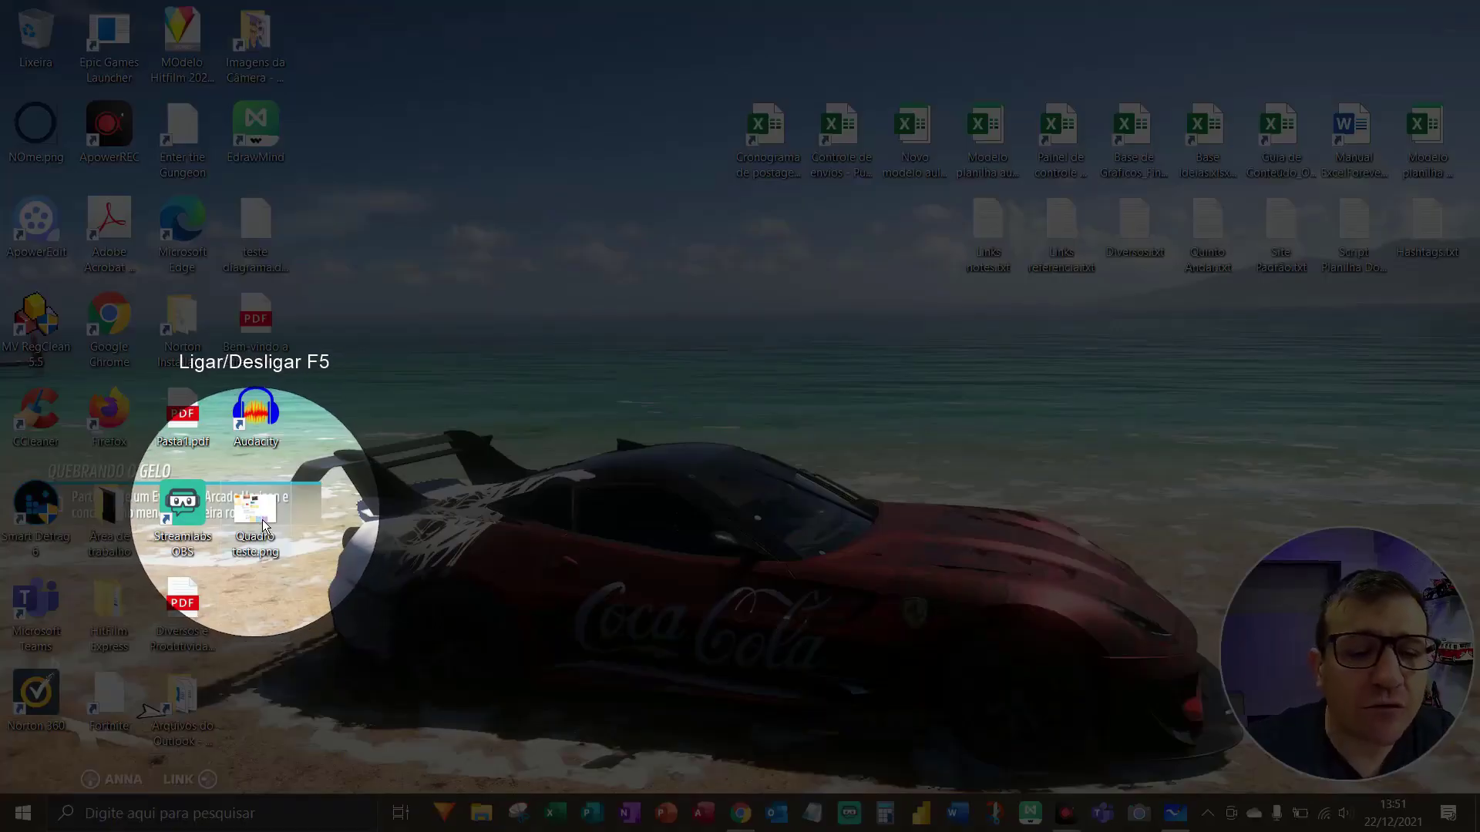
key("F5")
double_click(263, 526)
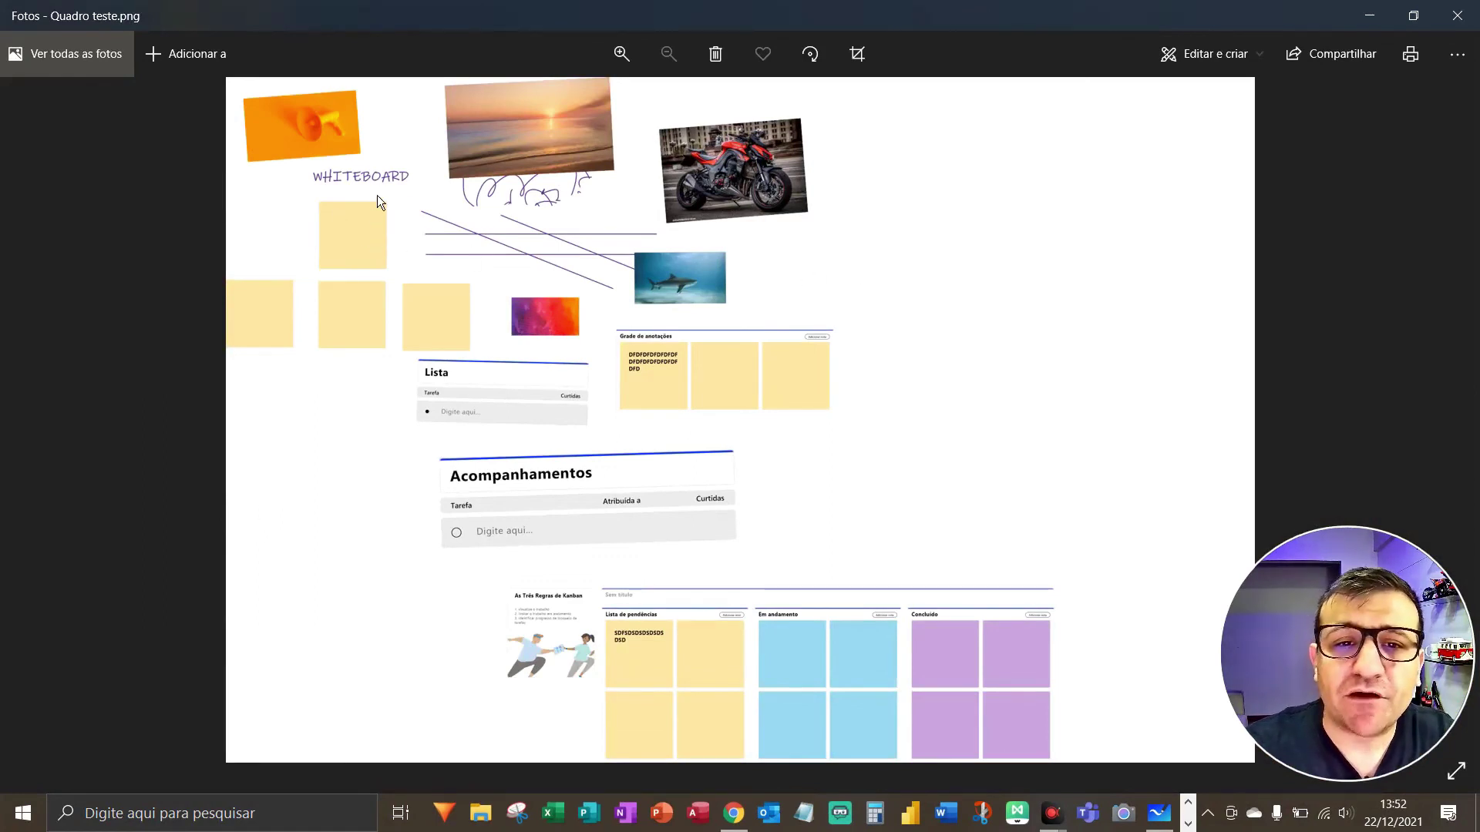
key("F5")
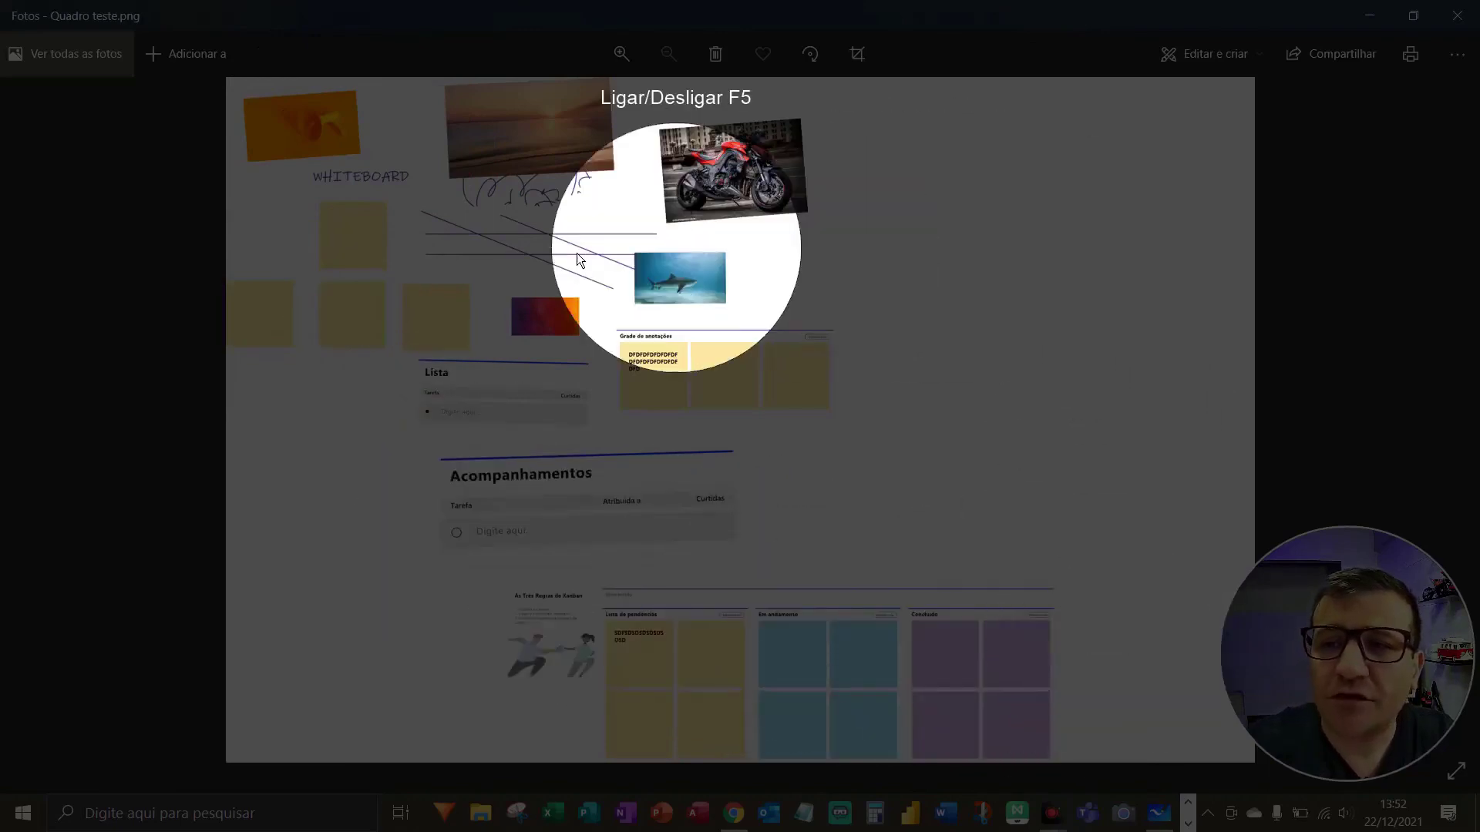
key("F5")
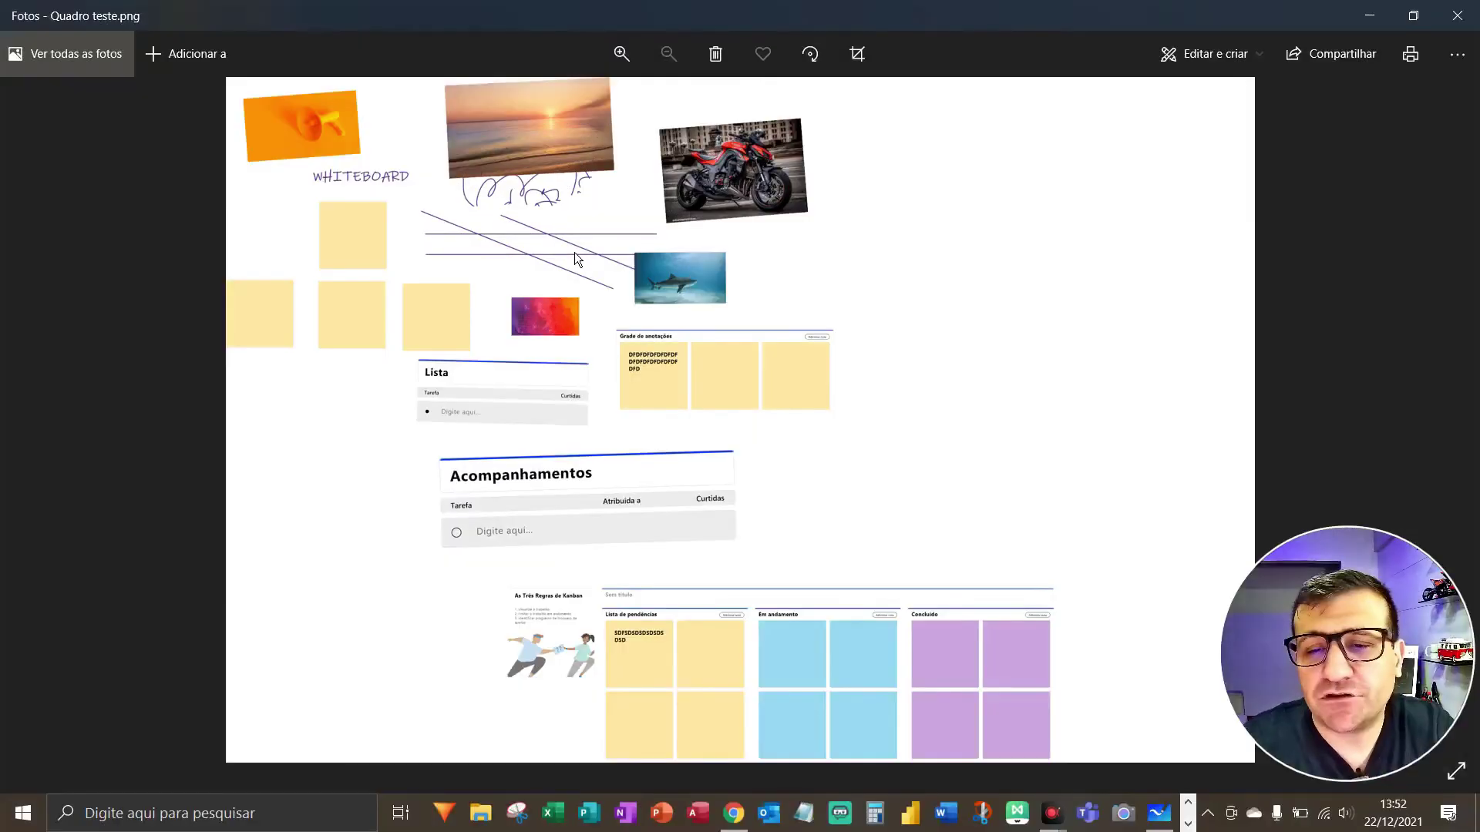